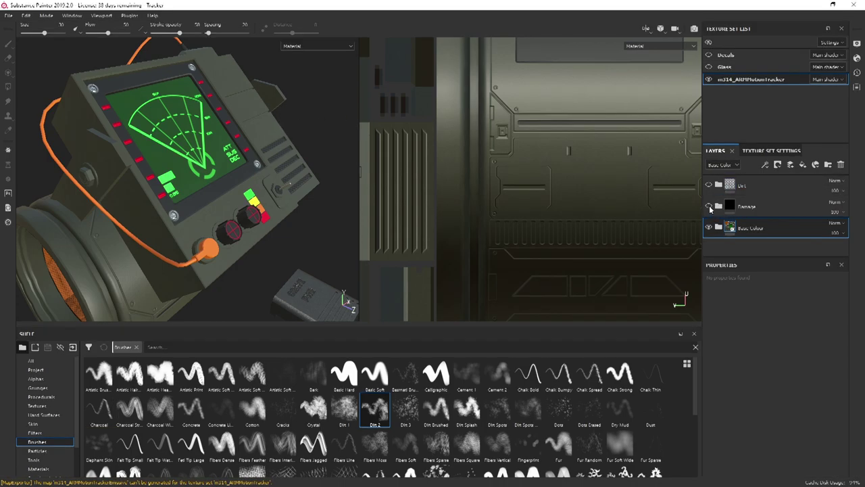
# - Toggle the visibility of the Dirt layer folder
pyautogui.click(709, 186)
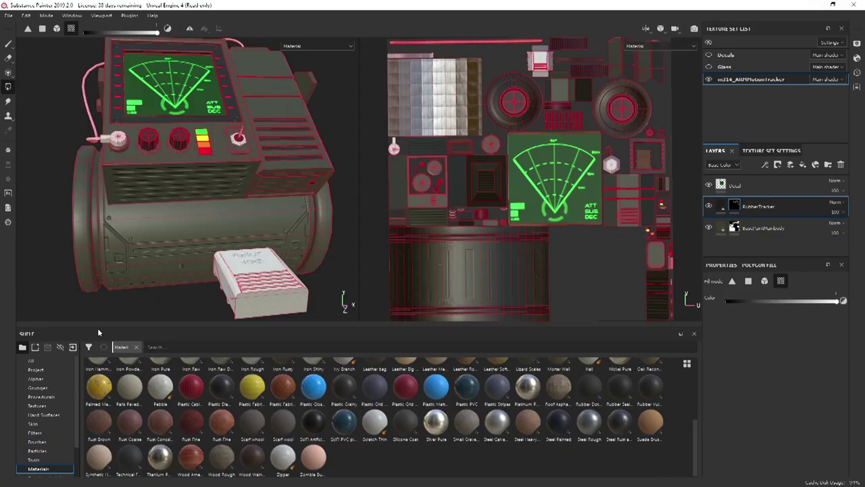
# - Start a resource import and add car_headliner_fabric.sbsar from the Downloads folder
pyautogui.click(73, 348)
pyautogui.click(480, 127)
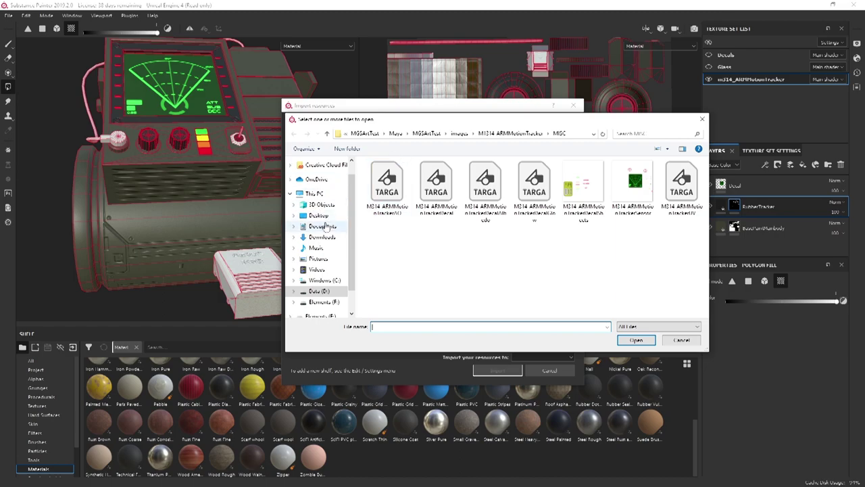
pyautogui.click(321, 237)
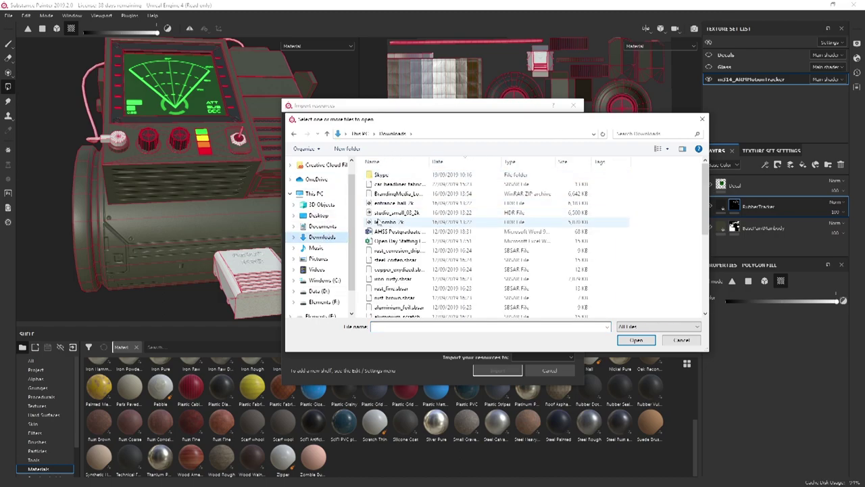
pyautogui.click(392, 187)
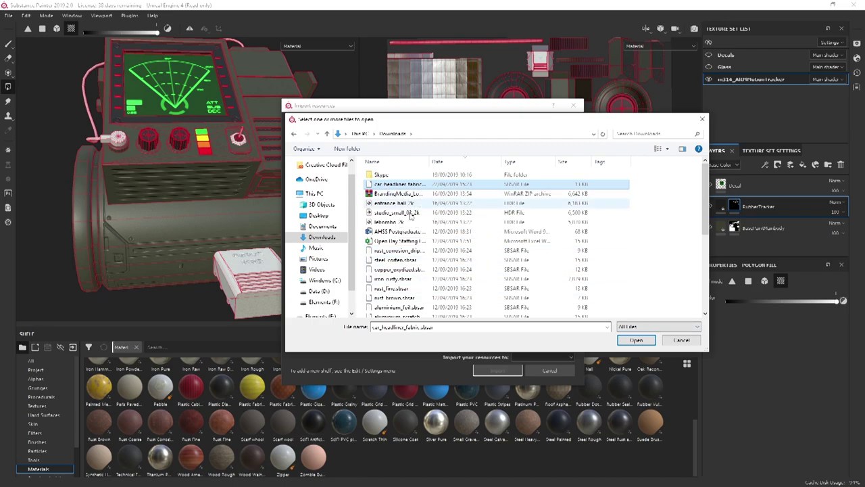
pyautogui.click(634, 339)
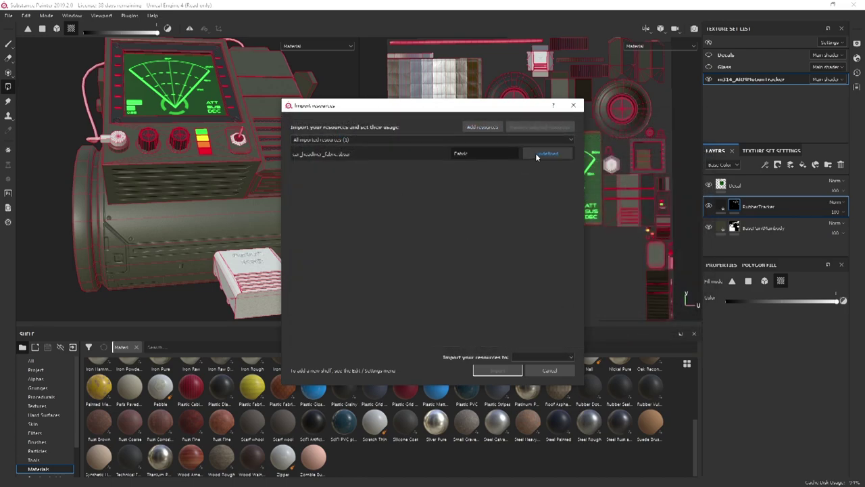
# - Set the fabric resource's usage to basematerial, choose its import destination and import it
pyautogui.click(548, 153)
pyautogui.click(551, 168)
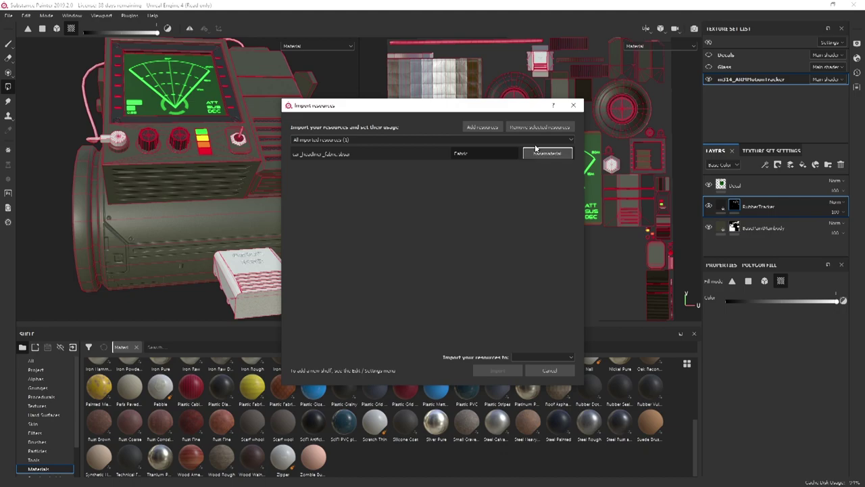
pyautogui.click(541, 357)
pyautogui.click(534, 380)
pyautogui.click(497, 370)
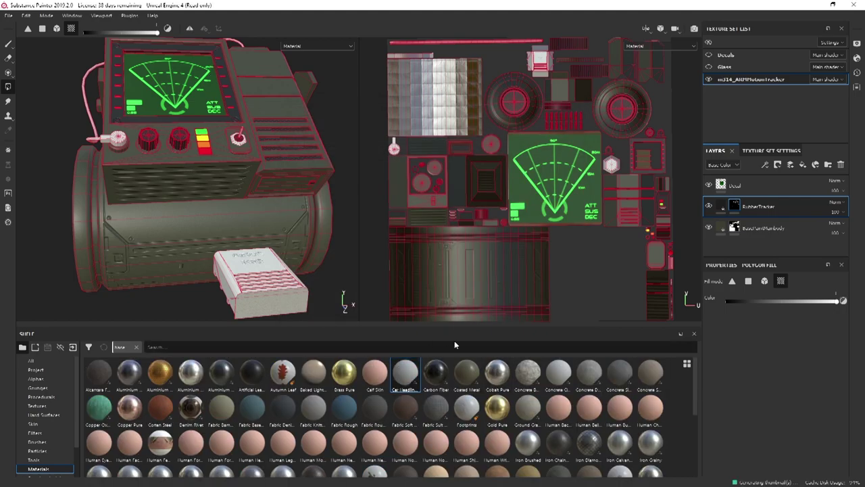
# - Add the Car Headliner Fabric material as a layer above RubberTracker and give it a black mask
pyautogui.moveTo(406, 373); pyautogui.dragTo(770, 199)
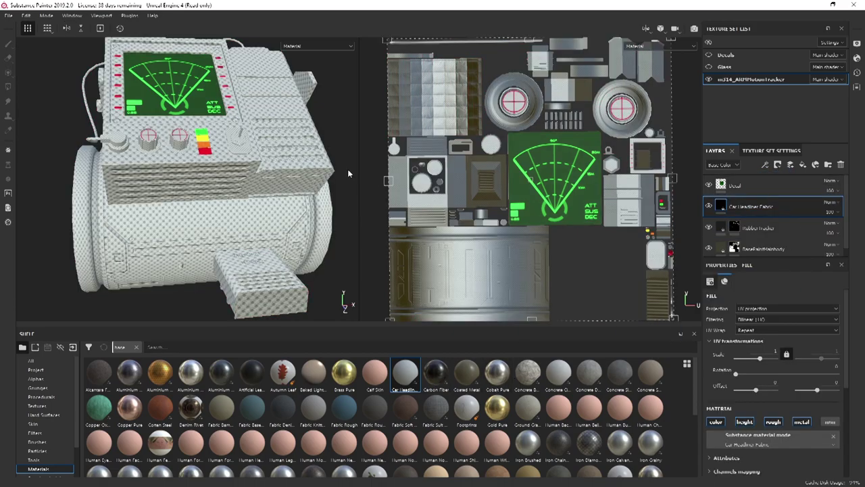
pyautogui.keyDown('alt'); pyautogui.moveTo(144, 178); pyautogui.dragTo(246, 196); pyautogui.keyUp('alt')
pyautogui.rightClick(788, 209)
pyautogui.click(778, 16)
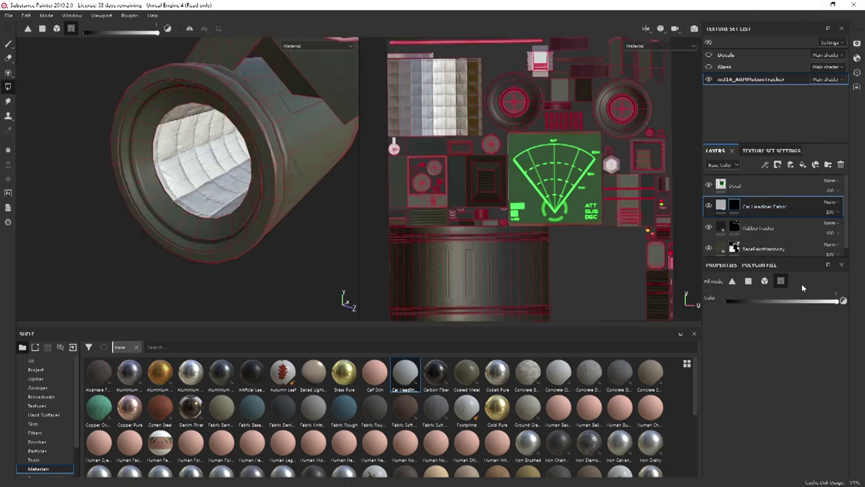
# - Polygon-fill the layer's mask on the inner tube lining so the fabric covers only that part
pyautogui.click(198, 164)
pyautogui.keyDown('alt'); pyautogui.moveTo(216, 136); pyautogui.dragTo(225, 203); pyautogui.keyUp('alt')
pyautogui.keyDown('alt'); pyautogui.moveTo(225, 203); pyautogui.dragTo(378, 205, button='right'); pyautogui.keyUp('alt')
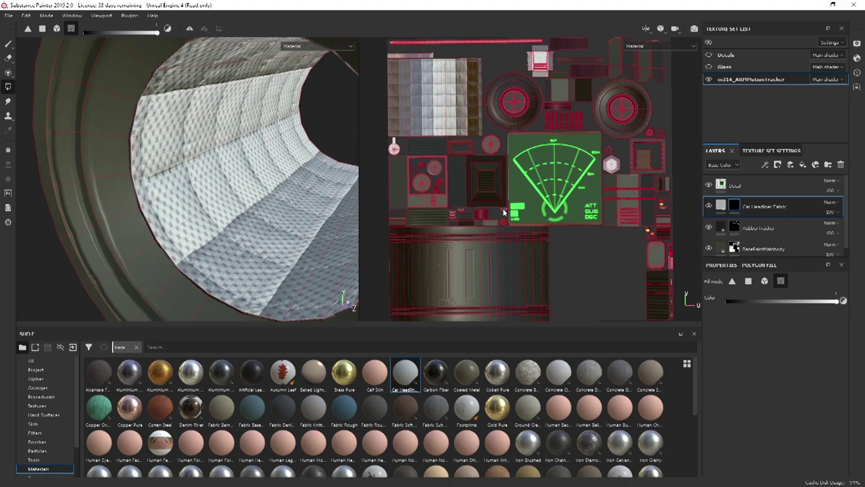
# - Recolour the Car Headliner Fabric layer's material to a dark orange
pyautogui.click(721, 205)
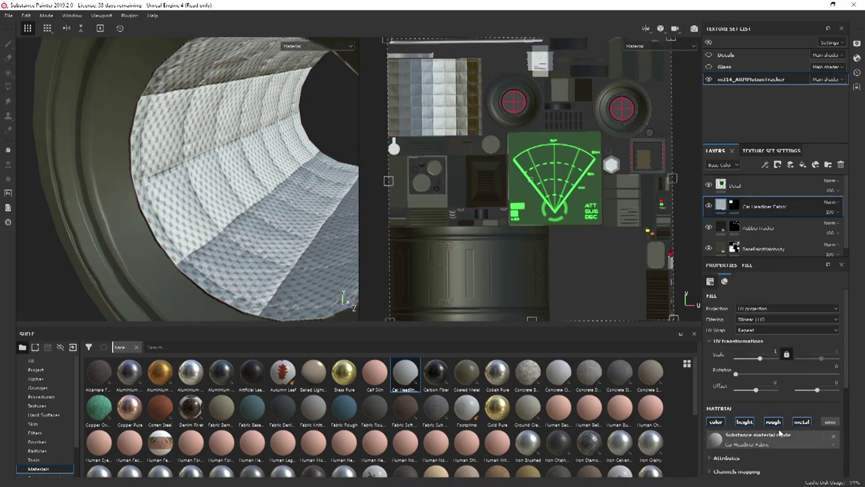
pyautogui.scroll(-5, 770, 436)
pyautogui.scroll(2, 755, 339)
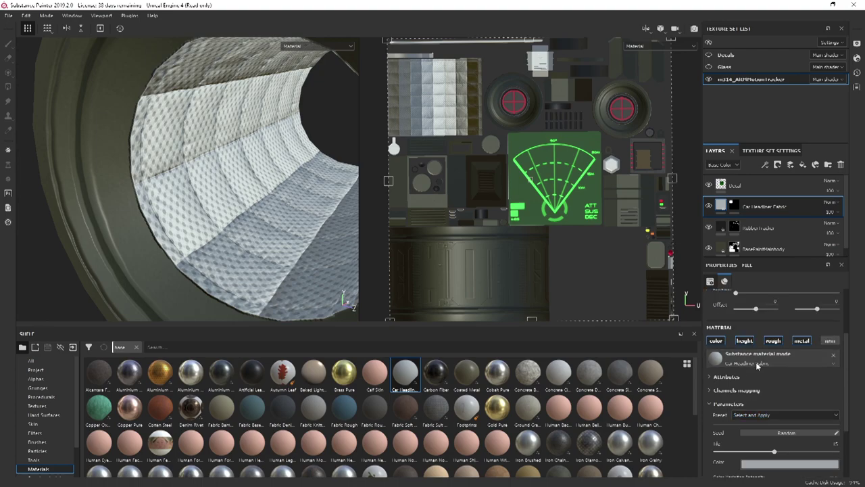
pyautogui.scroll(-3, 757, 371)
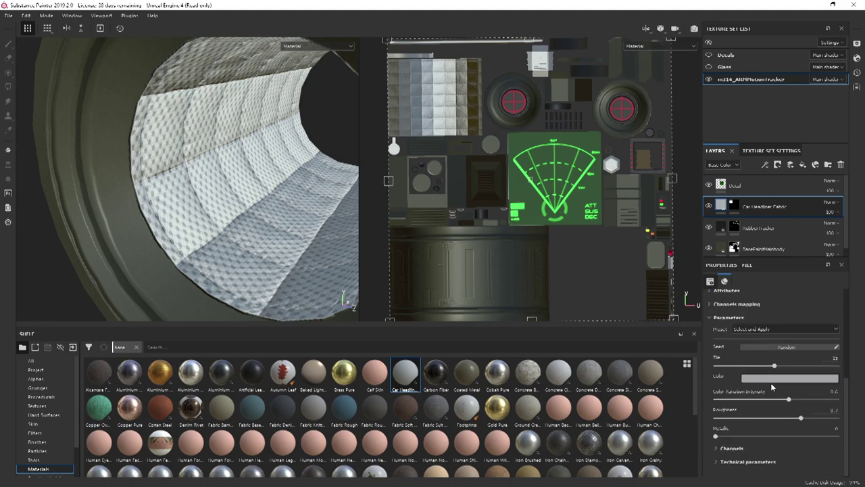
pyautogui.click(773, 380)
pyautogui.click(784, 344)
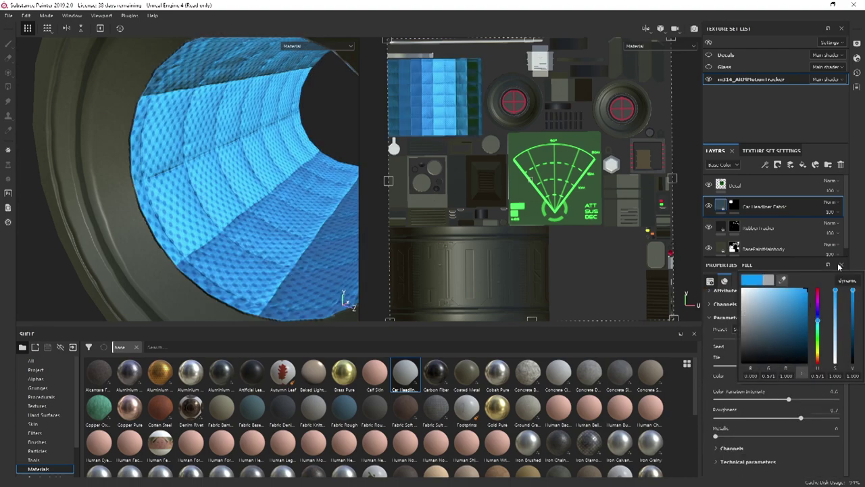
pyautogui.keyDown('alt'); pyautogui.moveTo(265, 235); pyautogui.dragTo(242, 114, button='right'); pyautogui.keyUp('alt')
pyautogui.keyDown('alt'); pyautogui.moveTo(267, 215); pyautogui.dragTo(260, 155, button='right'); pyautogui.keyUp('alt')
pyautogui.keyDown('alt'); pyautogui.moveTo(290, 226); pyautogui.dragTo(250, 206); pyautogui.keyUp('alt')
pyautogui.click(761, 377)
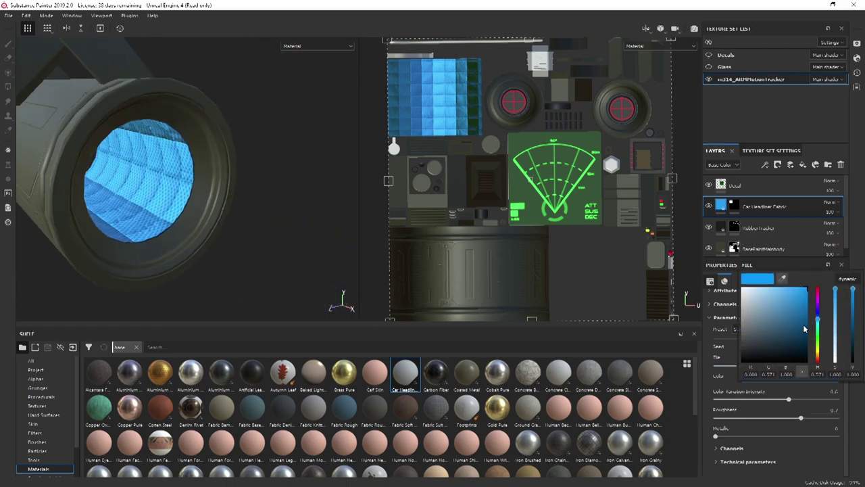
pyautogui.moveTo(850, 292); pyautogui.dragTo(819, 359)
pyautogui.keyDown('alt'); pyautogui.moveTo(326, 198); pyautogui.dragTo(240, 264, button='right'); pyautogui.keyUp('alt')
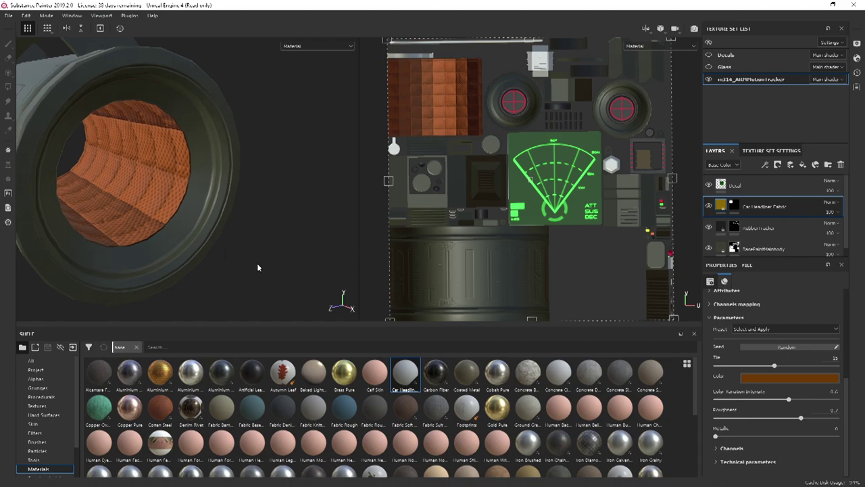
# - Set the Car Headliner Fabric material's Tile parameter to 30
pyautogui.scroll(3, 767, 338)
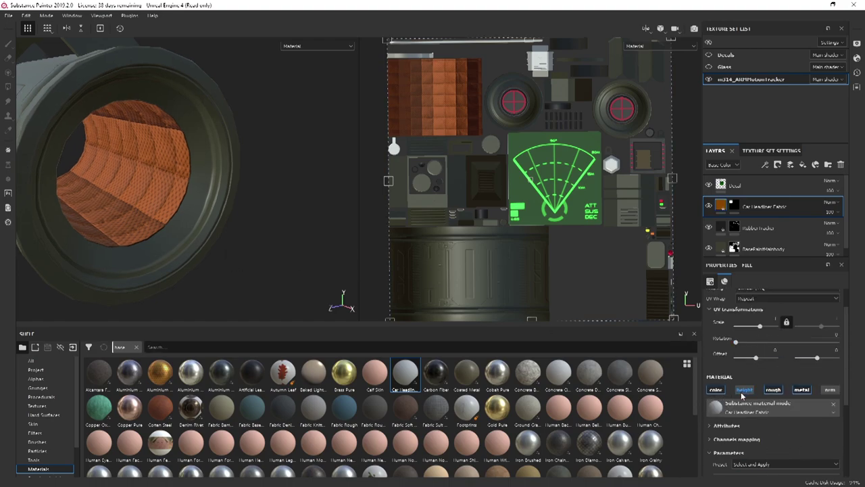
pyautogui.scroll(-5, 757, 431)
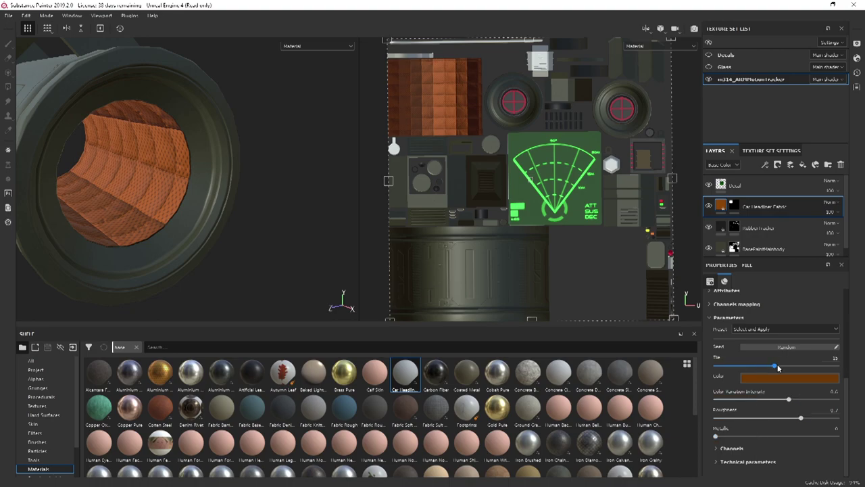
pyautogui.moveTo(777, 367); pyautogui.dragTo(778, 367)
pyautogui.scroll(4, 769, 343)
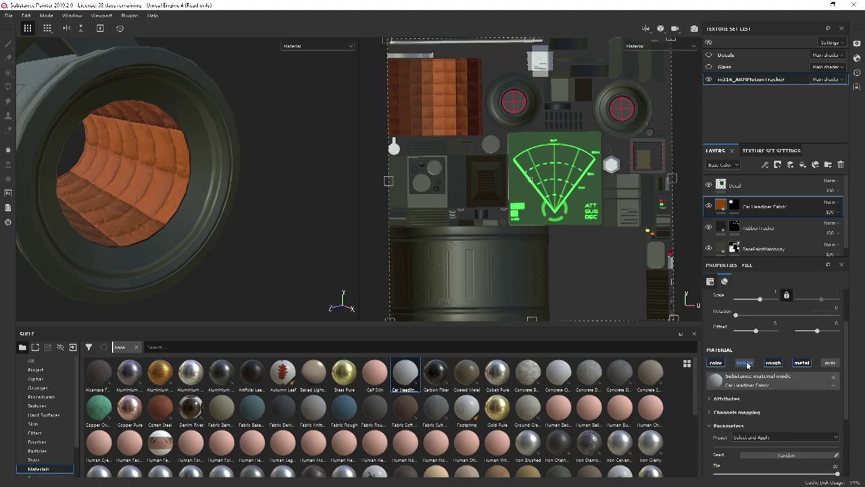
# - Examine the orange fabric lining inside the tube and the whole tracker from several angles
pyautogui.keyDown('alt'); pyautogui.moveTo(137, 179); pyautogui.dragTo(177, 181); pyautogui.keyUp('alt')
pyautogui.keyDown('alt'); pyautogui.moveTo(177, 181); pyautogui.dragTo(329, 236, button='right'); pyautogui.keyUp('alt')
pyautogui.keyDown('alt'); pyautogui.moveTo(207, 173); pyautogui.dragTo(214, 245); pyautogui.keyUp('alt')
pyautogui.keyDown('alt'); pyautogui.moveTo(215, 245); pyautogui.dragTo(242, 139, button='right'); pyautogui.keyUp('alt')
pyautogui.keyDown('alt'); pyautogui.moveTo(241, 140); pyautogui.dragTo(221, 201); pyautogui.keyUp('alt')
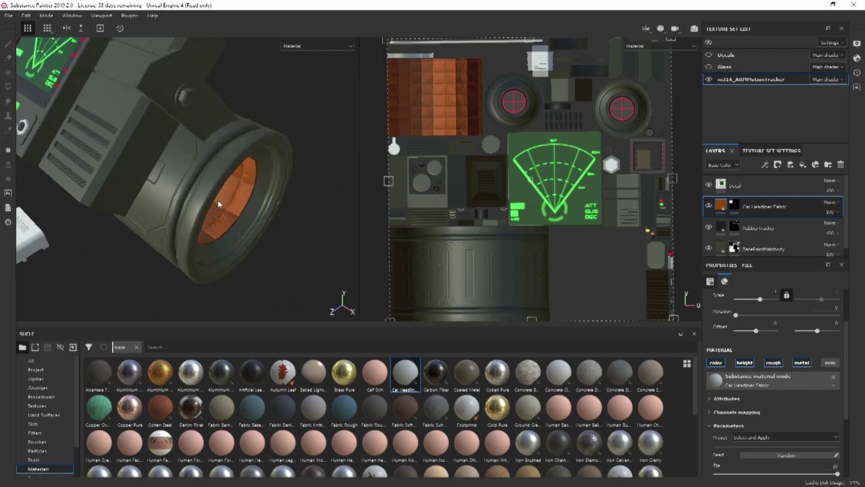
pyautogui.keyDown('alt'); pyautogui.moveTo(221, 200); pyautogui.dragTo(238, 210, button='right'); pyautogui.keyUp('alt')
pyautogui.keyDown('alt'); pyautogui.moveTo(238, 210); pyautogui.dragTo(192, 204); pyautogui.keyUp('alt')
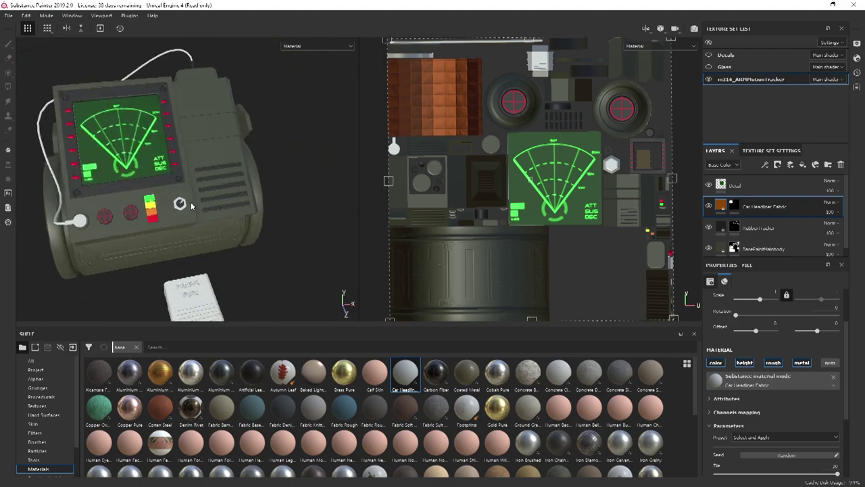
pyautogui.keyDown('alt'); pyautogui.moveTo(192, 204); pyautogui.dragTo(177, 216, button='right'); pyautogui.keyUp('alt')
pyautogui.keyDown('alt'); pyautogui.moveTo(177, 216); pyautogui.dragTo(169, 199, button='middle'); pyautogui.keyUp('alt')
pyautogui.scroll(-5, 173, 203)
pyautogui.keyDown('alt'); pyautogui.moveTo(173, 203); pyautogui.dragTo(118, 301); pyautogui.keyUp('alt')
# - Search the base materials in the shelf for plastic
pyautogui.click(185, 347)
pyautogui.write('plastic')
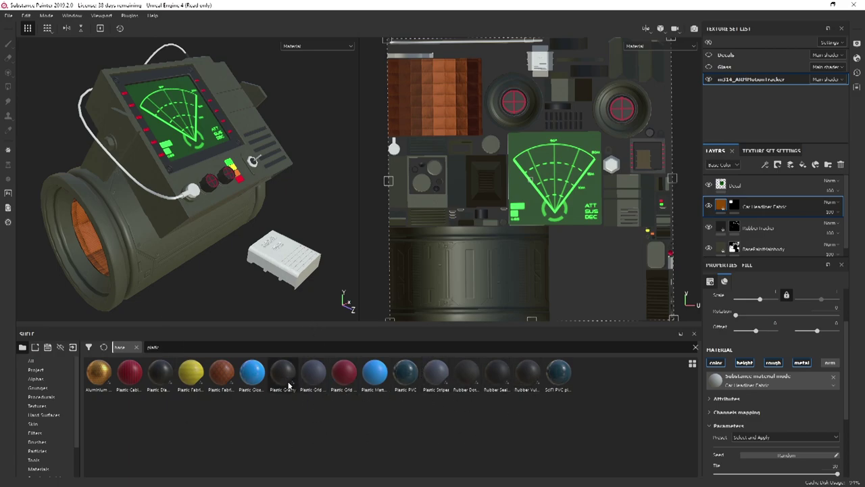
pyautogui.click(287, 376)
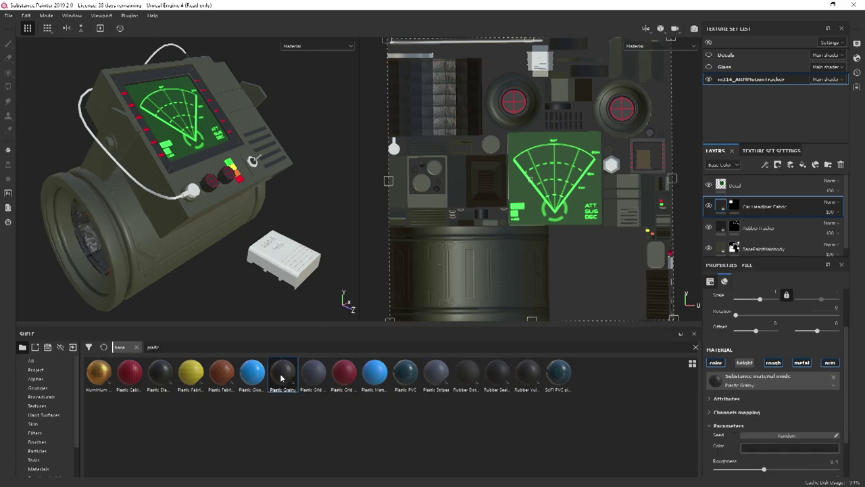
pyautogui.hotkey('ctrl', 'z')
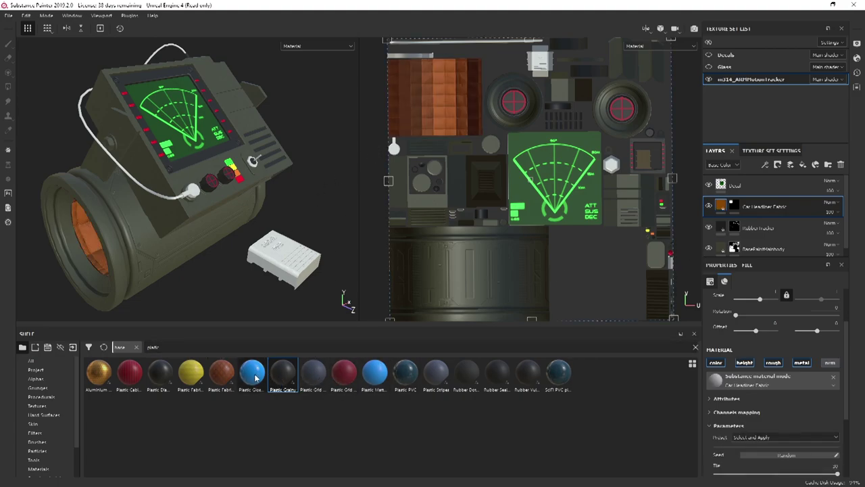
pyautogui.moveTo(278, 378); pyautogui.dragTo(731, 229)
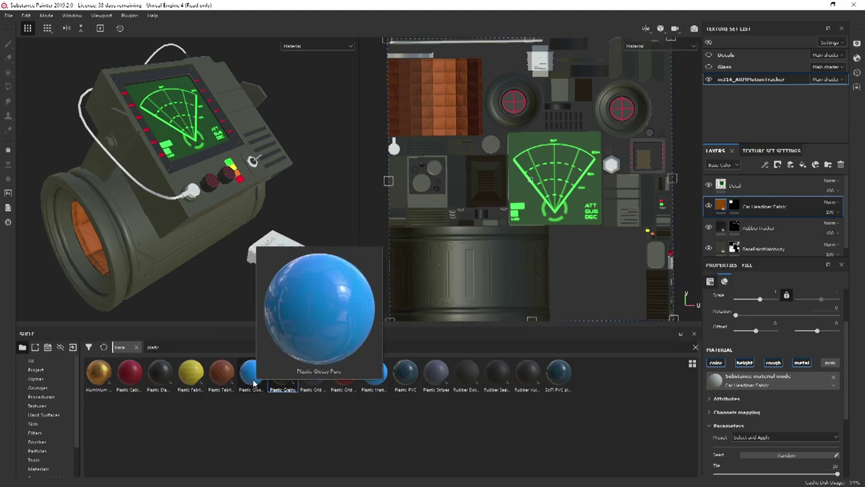
# - Add Plastic Matte Pure as a layer above Car Headliner Fabric, with a black mask filled in only on the cable
pyautogui.moveTo(375, 375); pyautogui.dragTo(781, 199)
pyautogui.rightClick(767, 206)
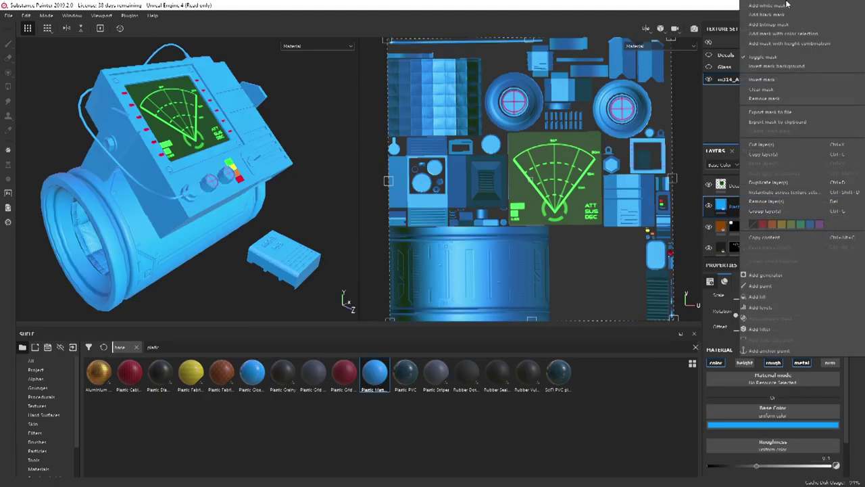
pyautogui.click(777, 25)
pyautogui.click(161, 196)
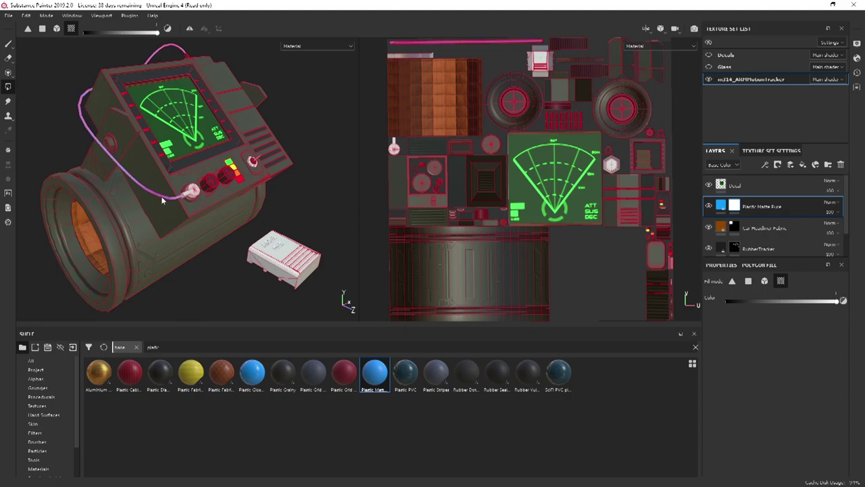
# - Change the Plastic Matte Pure layer's base color to a bright orange
pyautogui.click(729, 208)
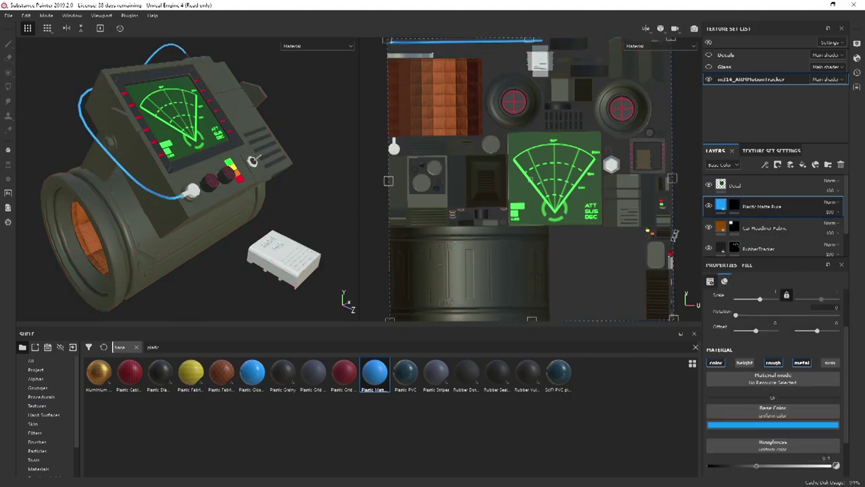
pyautogui.click(759, 412)
pyautogui.moveTo(819, 361); pyautogui.dragTo(825, 410)
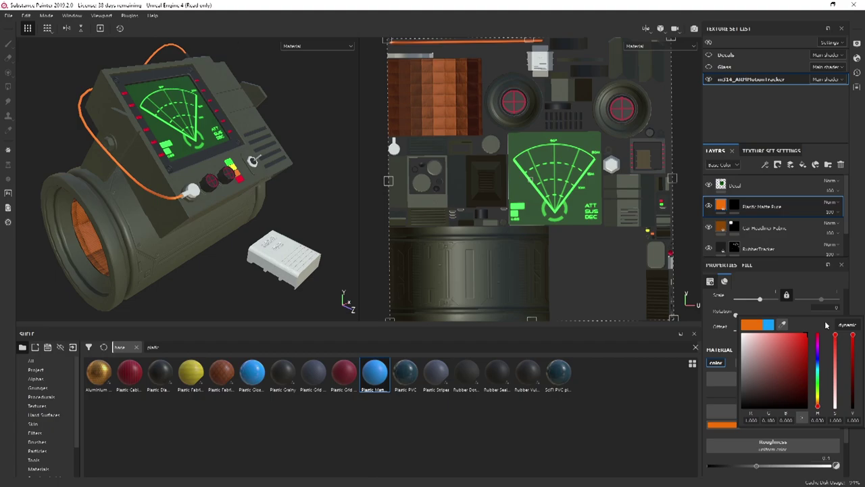
# - Extend the Plastic Matte Pure layer's mask to the cable's connector on the front of the tracker
pyautogui.click(198, 192)
pyautogui.press('4')
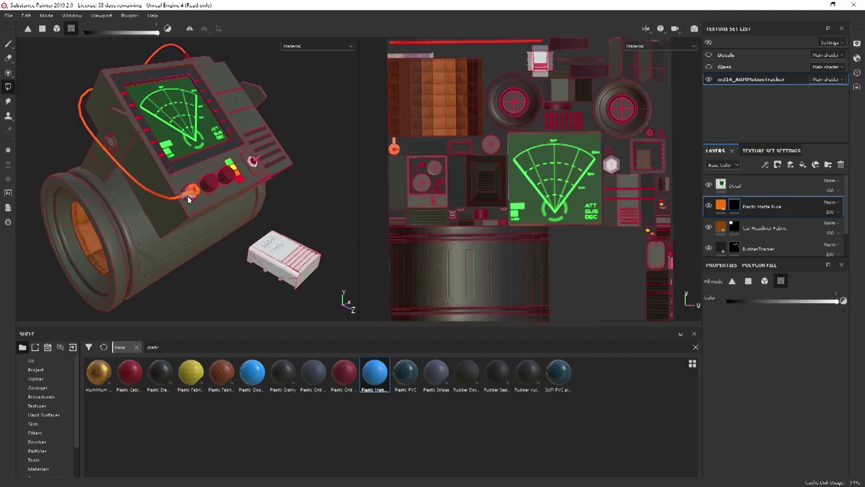
pyautogui.scroll(-2, 192, 197)
pyautogui.scroll(6, 194, 199)
pyautogui.keyDown('alt'); pyautogui.moveTo(186, 189); pyautogui.dragTo(261, 192); pyautogui.keyUp('alt')
pyautogui.scroll(-4, 204, 219)
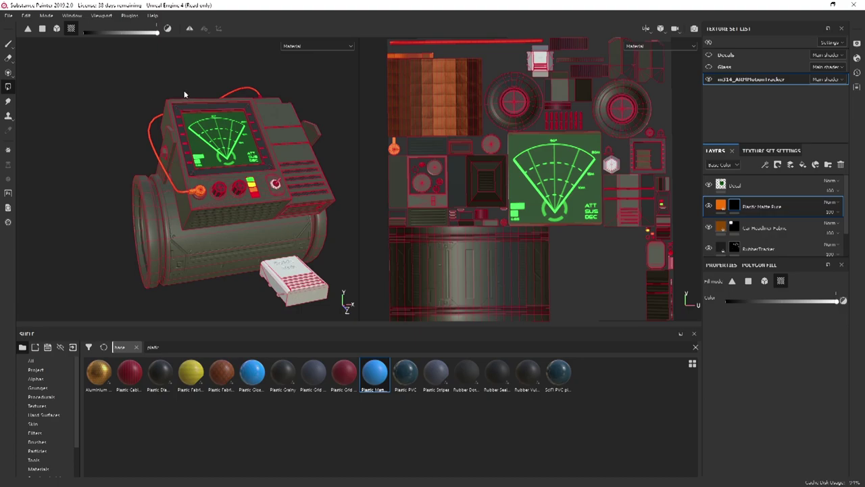
# - Search the base materials for metal and add Iron Rough as a layer above Plastic Matte Pure
pyautogui.keyDown('alt'); pyautogui.moveTo(278, 224); pyautogui.dragTo(157, 206); pyautogui.keyUp('alt')
pyautogui.scroll(4, 211, 187)
pyautogui.scroll(-2, 203, 191)
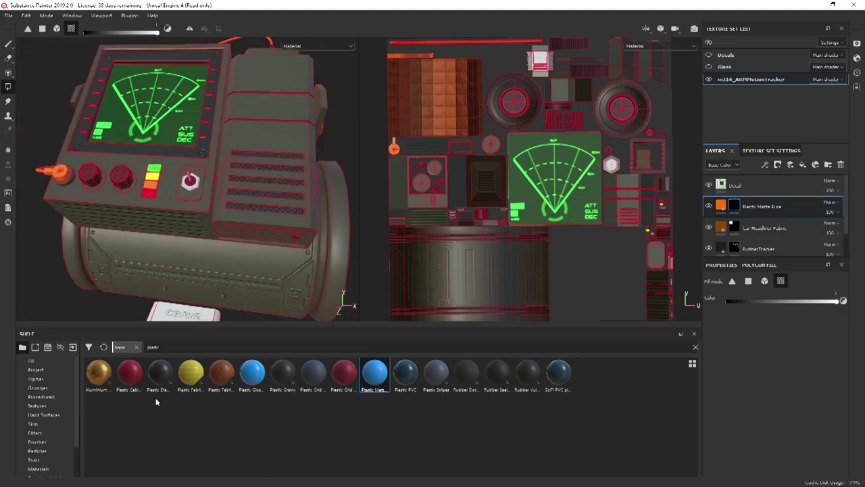
pyautogui.click(162, 347)
pyautogui.write('metal')
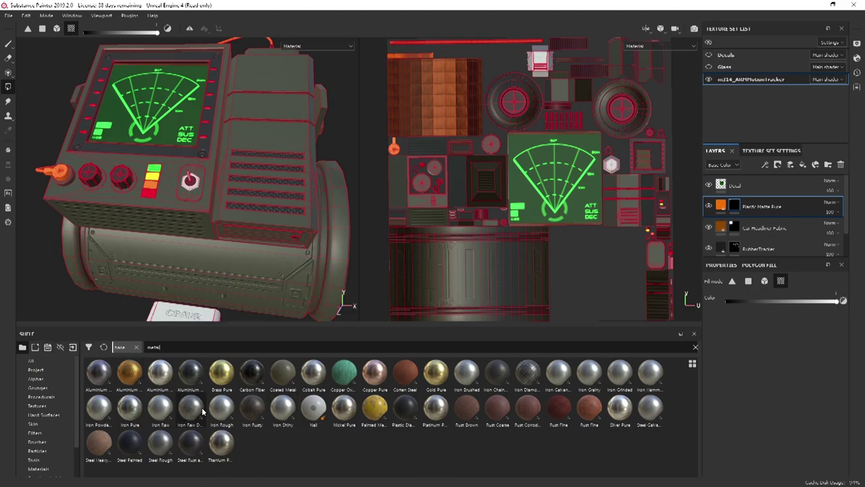
pyautogui.moveTo(92, 414)
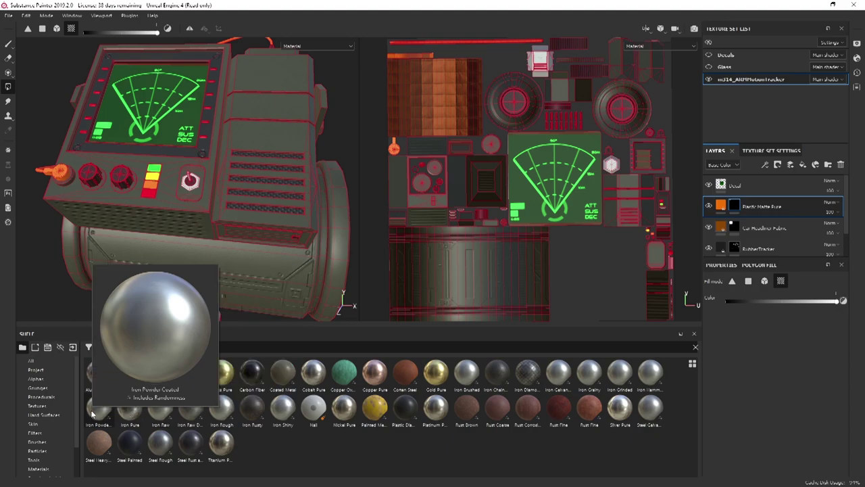
pyautogui.moveTo(221, 408); pyautogui.dragTo(782, 194)
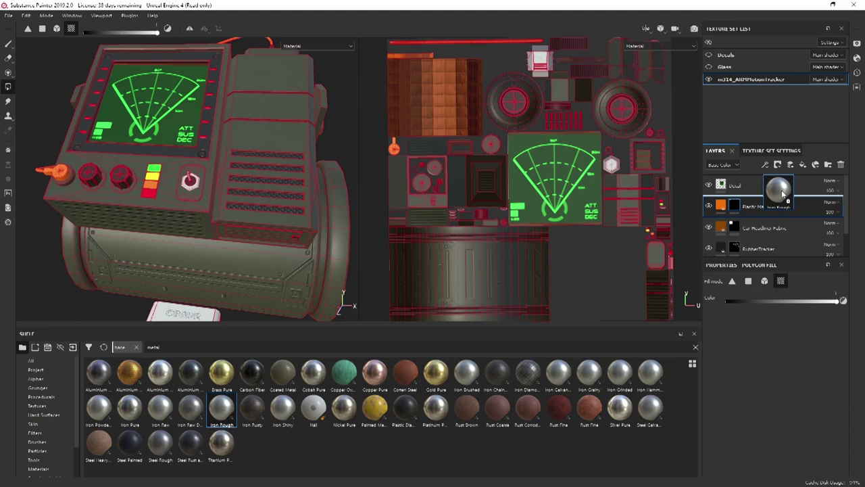
# - Place the Iron Rough layer directly below the Decal layer, add a black mask and fill it in on the switch's hexagonal nut
pyautogui.moveTo(782, 194); pyautogui.dragTo(772, 208)
pyautogui.rightClick(786, 205)
pyautogui.click(772, 13)
pyautogui.keyDown('alt'); pyautogui.moveTo(199, 173); pyautogui.dragTo(176, 159, button='right'); pyautogui.keyUp('alt')
pyautogui.scroll(-3, 199, 192)
pyautogui.keyDown('alt'); pyautogui.moveTo(176, 160); pyautogui.dragTo(201, 200); pyautogui.keyUp('alt')
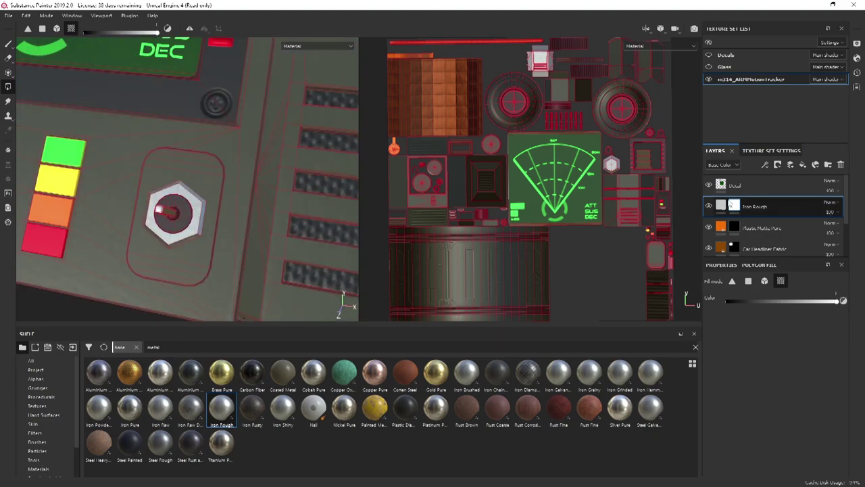
pyautogui.click(182, 240)
pyautogui.keyDown('alt'); pyautogui.moveTo(188, 231); pyautogui.dragTo(180, 192); pyautogui.keyUp('alt')
pyautogui.scroll(-3, 738, 236)
# - Search the base materials for plastic and add Plastic Grainy as a layer between Decal and Iron Rough
pyautogui.click(738, 239)
pyautogui.keyDown('alt'); pyautogui.moveTo(181, 242); pyautogui.dragTo(199, 195); pyautogui.keyUp('alt')
pyautogui.keyDown('alt'); pyautogui.moveTo(147, 284); pyautogui.dragTo(138, 224, button='middle'); pyautogui.keyUp('alt')
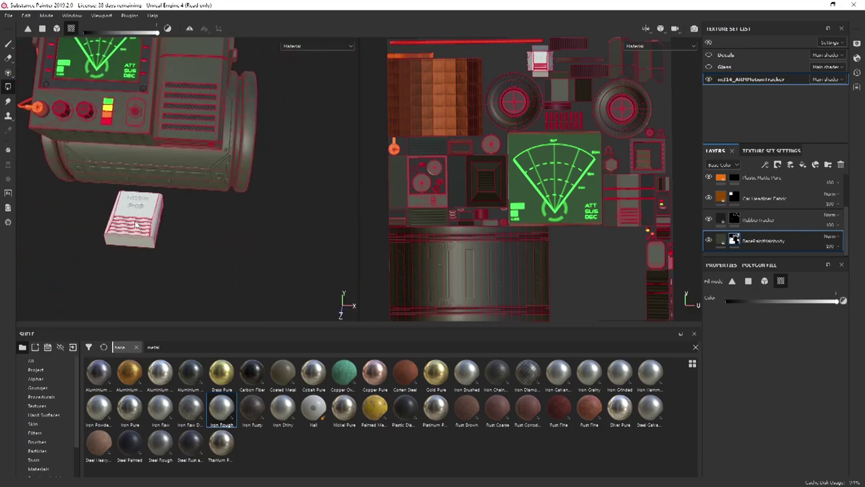
pyautogui.scroll(4, 136, 230)
pyautogui.keyDown('alt'); pyautogui.moveTo(169, 201); pyautogui.dragTo(135, 189); pyautogui.keyUp('alt')
pyautogui.keyDown('alt'); pyautogui.moveTo(135, 189); pyautogui.dragTo(190, 170, button='middle'); pyautogui.keyUp('alt')
pyautogui.click(185, 350)
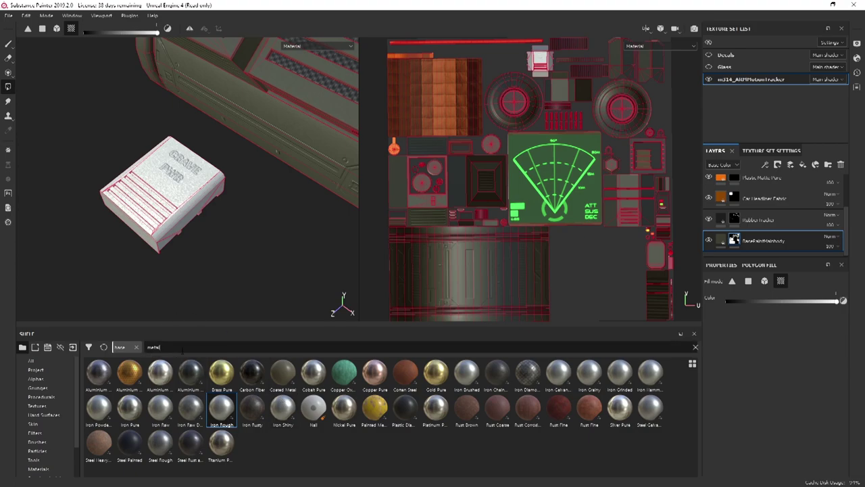
pyautogui.write('plastic')
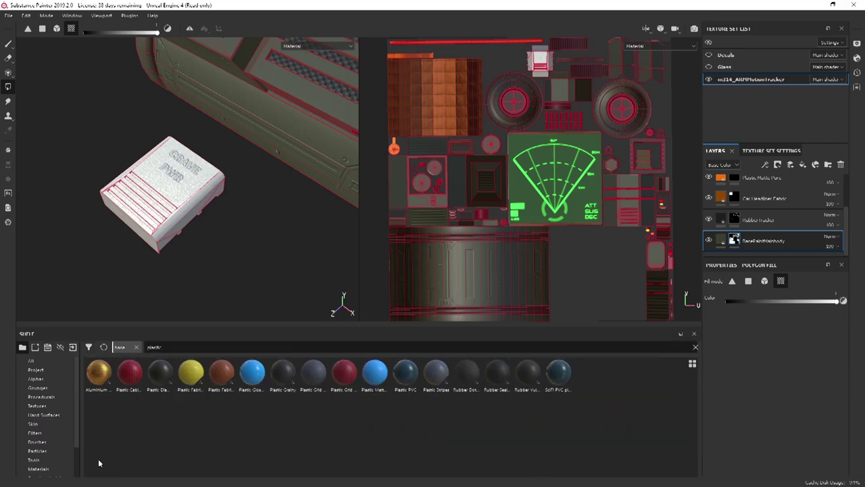
pyautogui.moveTo(292, 389); pyautogui.dragTo(788, 190)
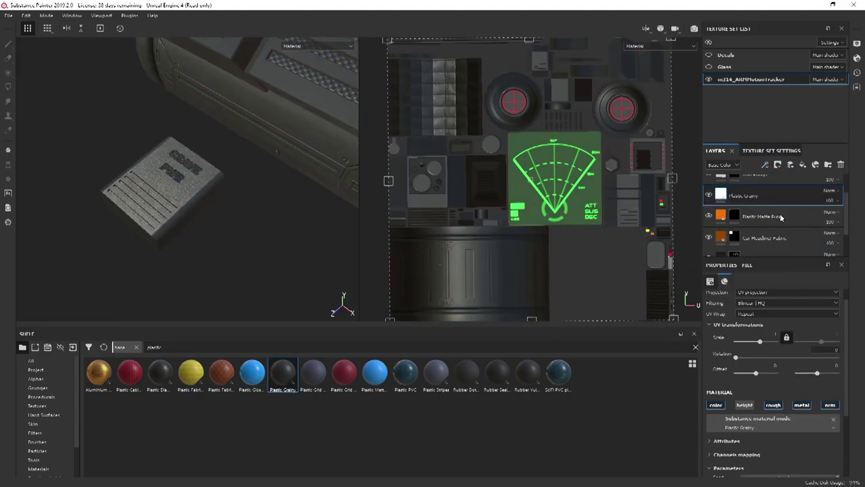
pyautogui.scroll(2, 757, 212)
pyautogui.moveTo(776, 231); pyautogui.dragTo(773, 193)
# - Add a black mask to the Plastic Grainy layer and fill it in only on the battery pack
pyautogui.rightClick(776, 210)
pyautogui.click(775, 16)
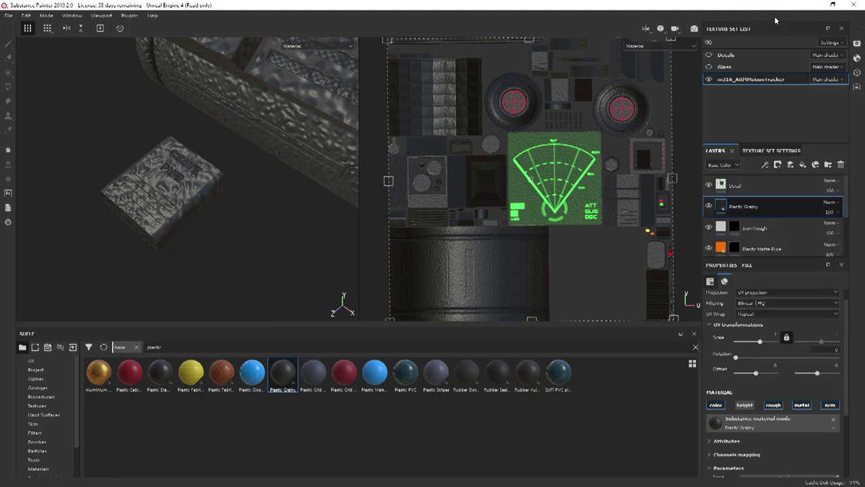
pyautogui.click(159, 180)
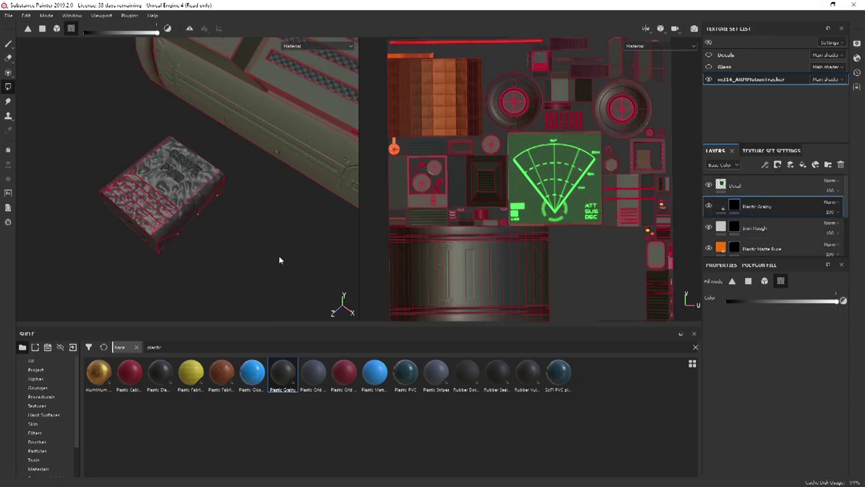
# - Set the Plastic Grainy layer's UV scale to 20 and its normal intensity to 0.06
pyautogui.click(721, 206)
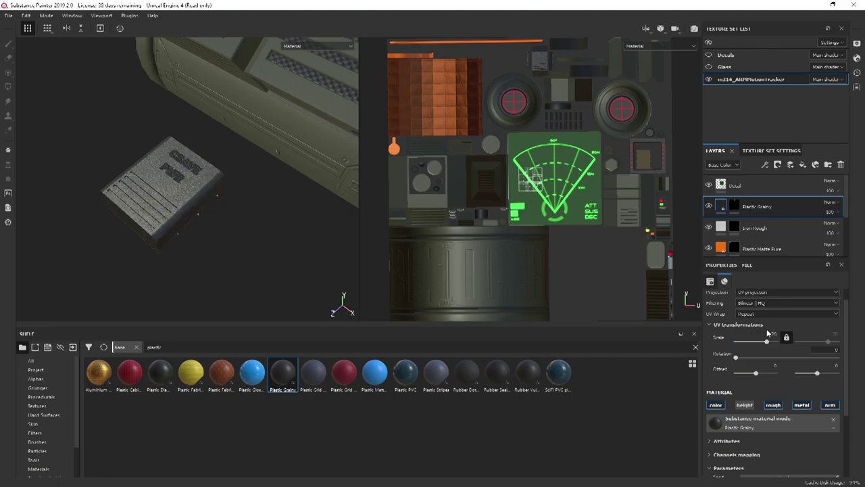
pyautogui.scroll(-3, 797, 419)
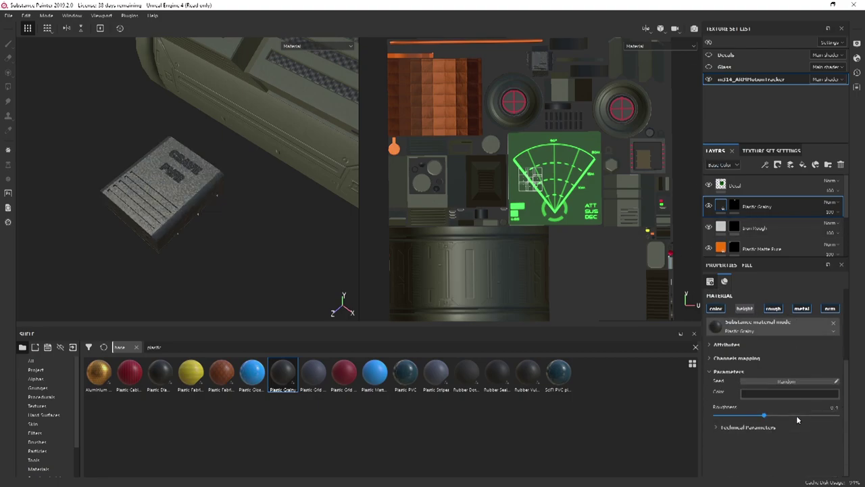
pyautogui.click(749, 428)
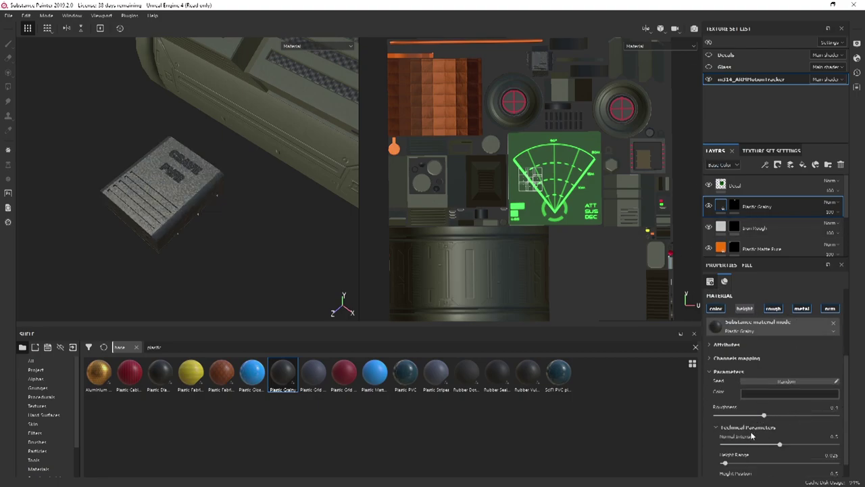
pyautogui.scroll(-1, 750, 432)
pyautogui.moveTo(779, 424); pyautogui.dragTo(730, 426)
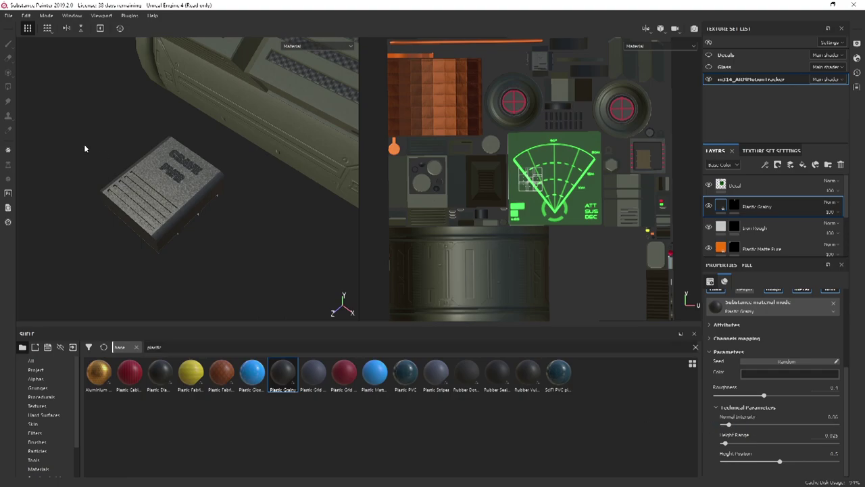
# - Set the Plastic Grainy layer's UV scale to 25
pyautogui.scroll(-3, 175, 196)
pyautogui.scroll(6, 175, 196)
pyautogui.keyDown('alt'); pyautogui.moveTo(173, 194); pyautogui.dragTo(237, 186); pyautogui.keyUp('alt')
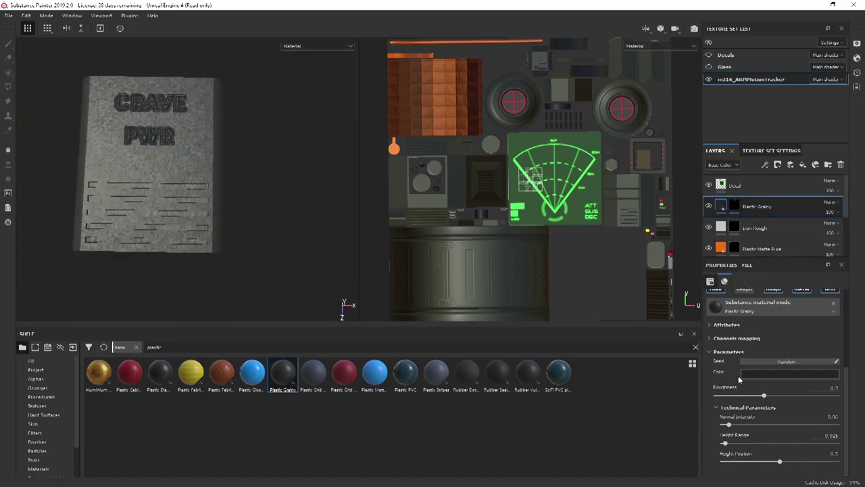
pyautogui.scroll(3, 760, 376)
pyautogui.write('25')
pyautogui.press('Return')
# - Extend the Plastic Grainy layer's mask to the raised clips along the battery pack's edges
pyautogui.scroll(-5, 153, 207)
pyautogui.moveTo(153, 207)
pyautogui.keyDown('alt'); pyautogui.mouseDown()
pyautogui.moveTo(153, 171)
pyautogui.moveTo(123, 111)
pyautogui.moveTo(254, 100)
pyautogui.moveTo(252, 74)
pyautogui.mouseUp(); pyautogui.keyUp('alt')
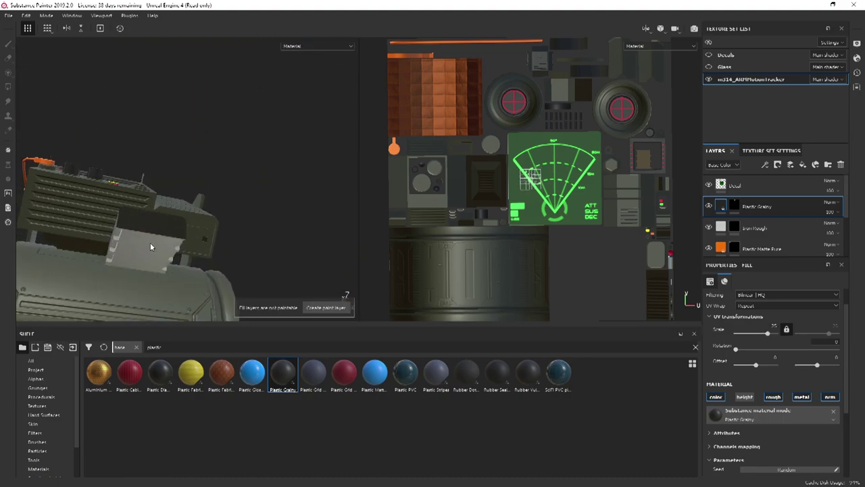
pyautogui.press('4')
pyautogui.keyDown('alt'); pyautogui.moveTo(137, 243); pyautogui.dragTo(126, 177); pyautogui.keyUp('alt')
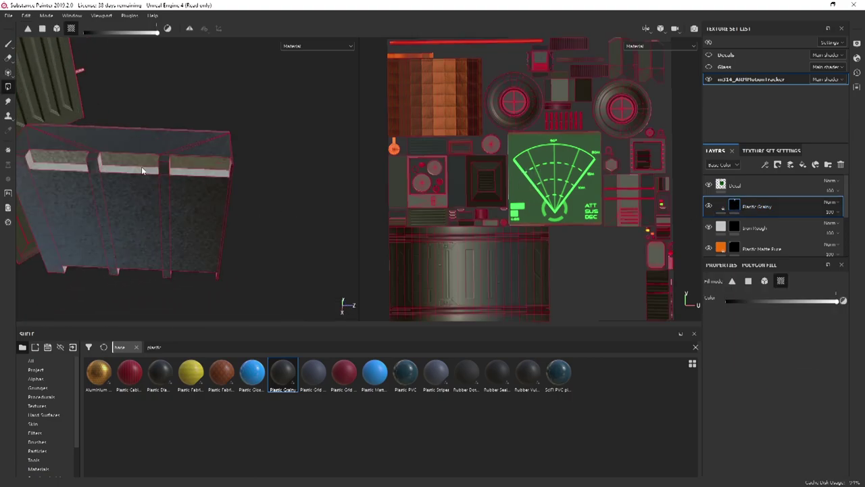
pyautogui.keyDown('alt'); pyautogui.moveTo(116, 293); pyautogui.dragTo(197, 240); pyautogui.keyUp('alt')
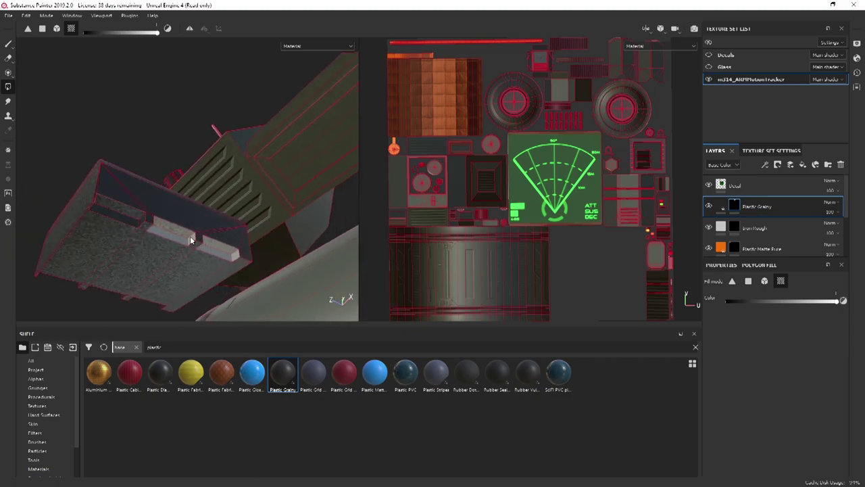
pyautogui.moveTo(232, 187)
pyautogui.keyDown('alt'); pyautogui.mouseDown()
pyautogui.moveTo(227, 230)
pyautogui.moveTo(198, 274)
pyautogui.moveTo(203, 261)
pyautogui.moveTo(234, 247)
pyautogui.mouseUp(); pyautogui.keyUp('alt')
pyautogui.press('1')
pyautogui.keyDown('alt'); pyautogui.moveTo(284, 296); pyautogui.dragTo(291, 125); pyautogui.keyUp('alt')
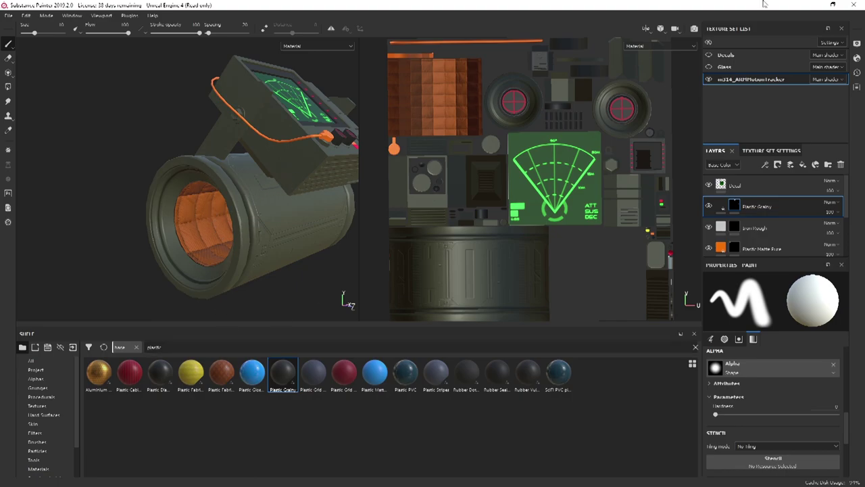
# - Group all layers from Decal down to BasePaintMainbody into one folder
pyautogui.click(761, 190)
pyautogui.scroll(-2, 757, 231)
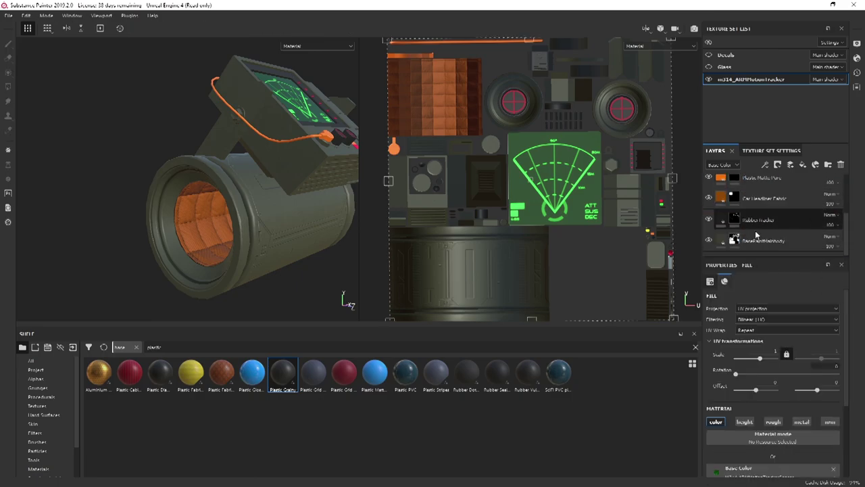
pyautogui.scroll(-1, 758, 233)
pyautogui.keyDown('shift'); pyautogui.click(790, 234); pyautogui.keyUp('shift')
pyautogui.scroll(3, 763, 228)
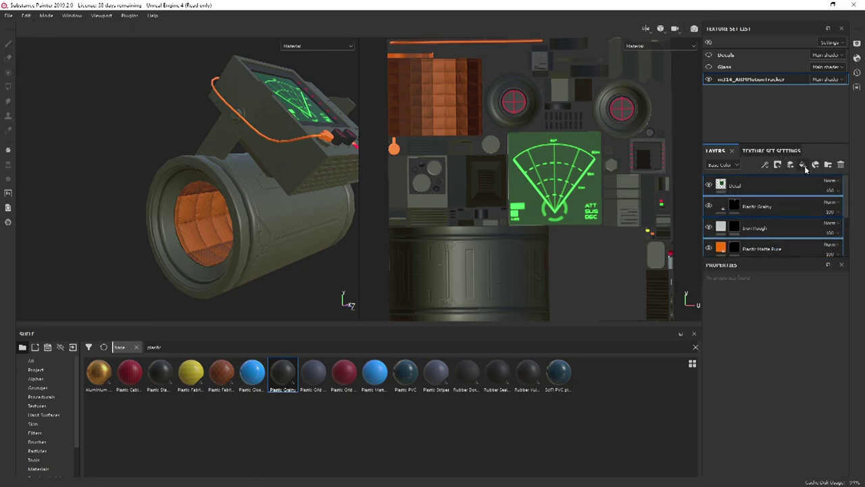
pyautogui.hotkey('ctrl', 'g')
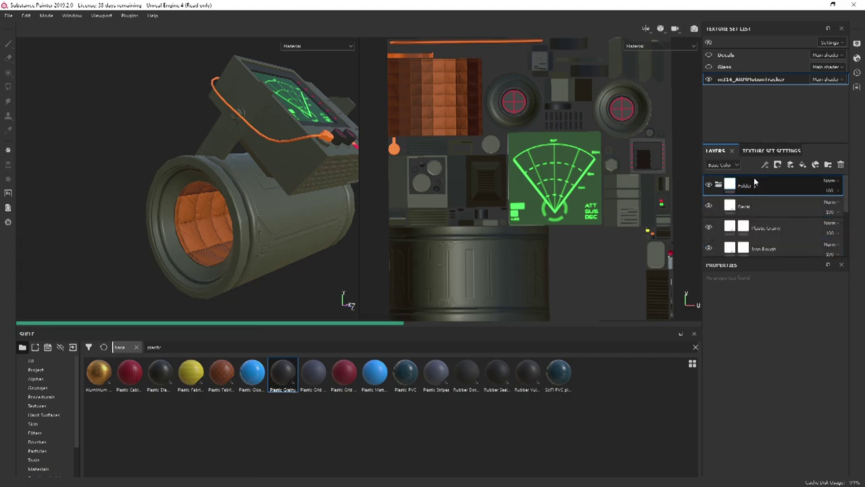
# - Rename the new folder to Base Colour and collapse it
pyautogui.doubleClick(748, 185)
pyautogui.write('Base Color')
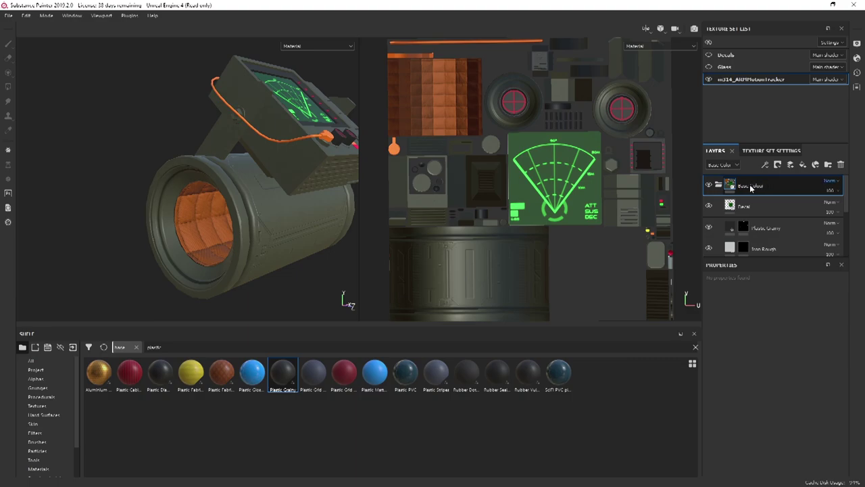
pyautogui.press('Return')
pyautogui.click(718, 186)
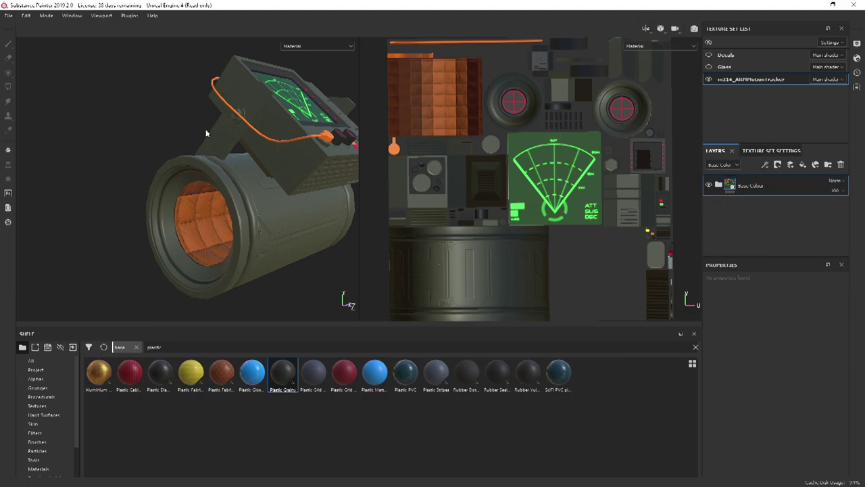
pyautogui.keyDown('alt'); pyautogui.moveTo(273, 155); pyautogui.dragTo(207, 147); pyautogui.keyUp('alt')
pyautogui.keyDown('alt'); pyautogui.moveTo(259, 133); pyautogui.dragTo(162, 125); pyautogui.keyUp('alt')
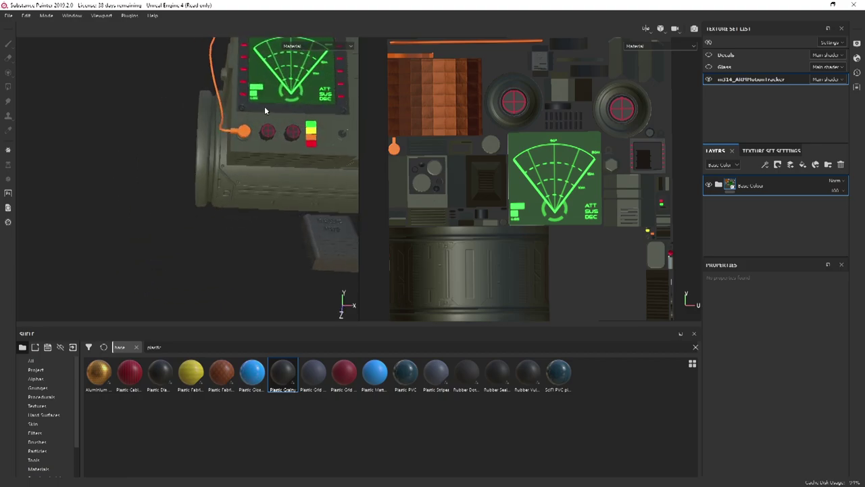
pyautogui.keyDown('alt'); pyautogui.moveTo(264, 109); pyautogui.dragTo(169, 134, button='middle'); pyautogui.keyUp('alt')
pyautogui.keyDown('alt'); pyautogui.moveTo(189, 150); pyautogui.dragTo(223, 146); pyautogui.keyUp('alt')
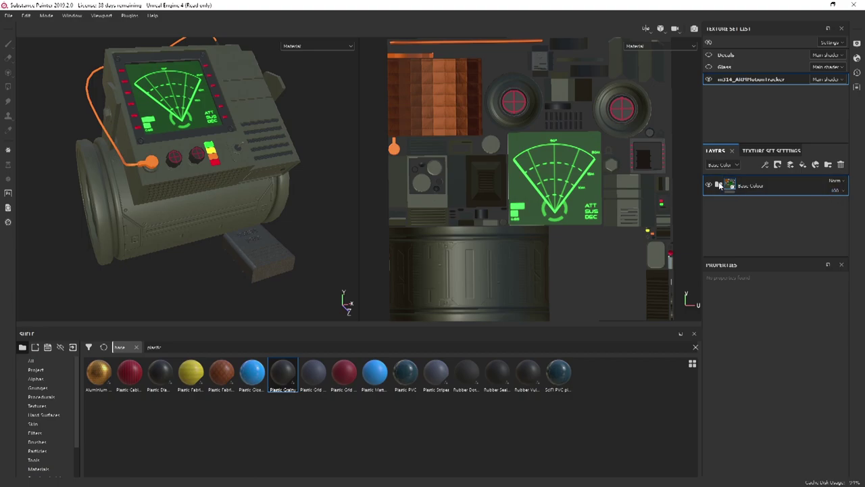
pyautogui.click(718, 185)
pyautogui.click(718, 186)
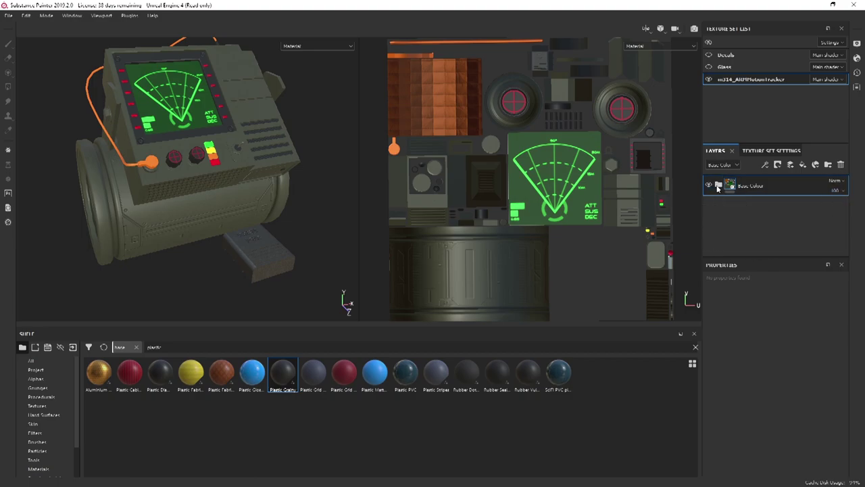
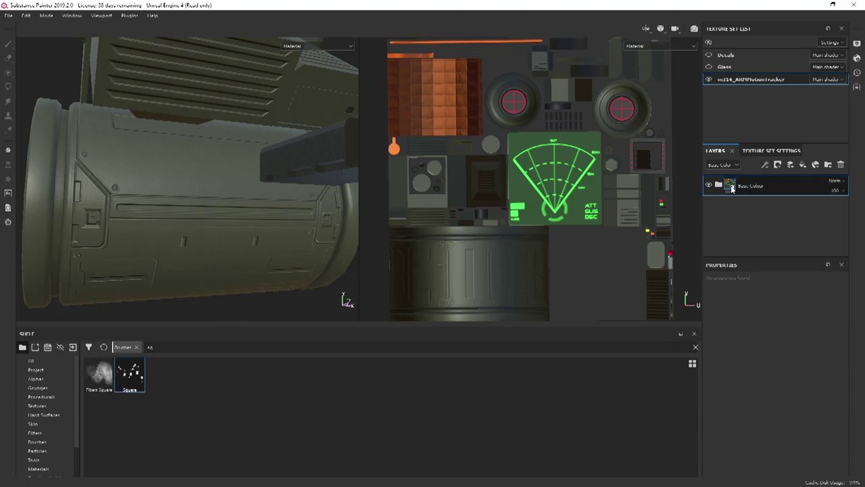
# - Add a paint layer above the Base Colour folder and choose the Square brush for it
pyautogui.click(790, 165)
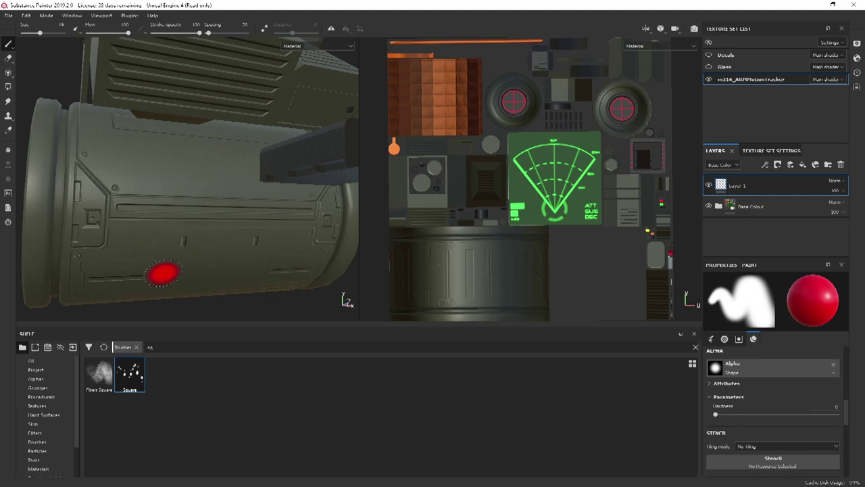
pyautogui.click(131, 376)
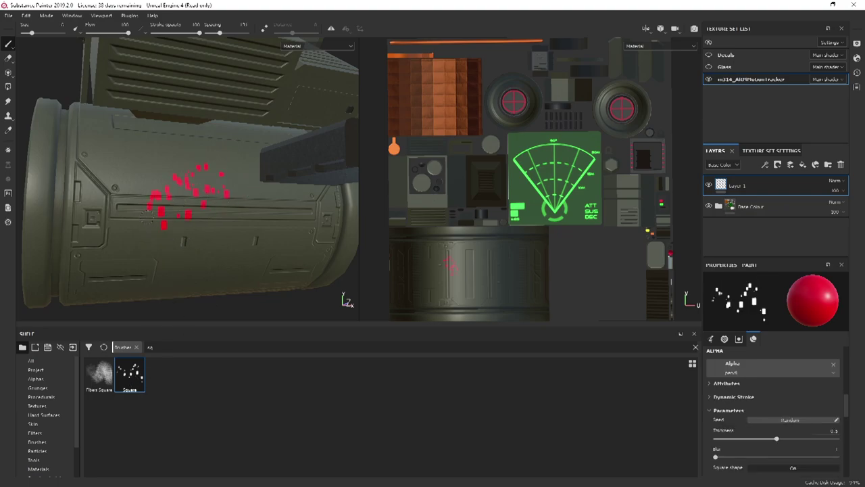
# - Try red Square brush strokes on the tracker's cylindrical body and undo them
pyautogui.moveTo(233, 236)
pyautogui.keyDown('alt'); pyautogui.mouseDown()
pyautogui.moveTo(264, 216)
pyautogui.moveTo(243, 203)
pyautogui.mouseUp(); pyautogui.keyUp('alt')
pyautogui.keyDown('alt'); pyautogui.moveTo(243, 203); pyautogui.dragTo(294, 169, button='right'); pyautogui.keyUp('alt')
pyautogui.keyDown('alt'); pyautogui.moveTo(293, 168); pyautogui.dragTo(361, 107); pyautogui.keyUp('alt')
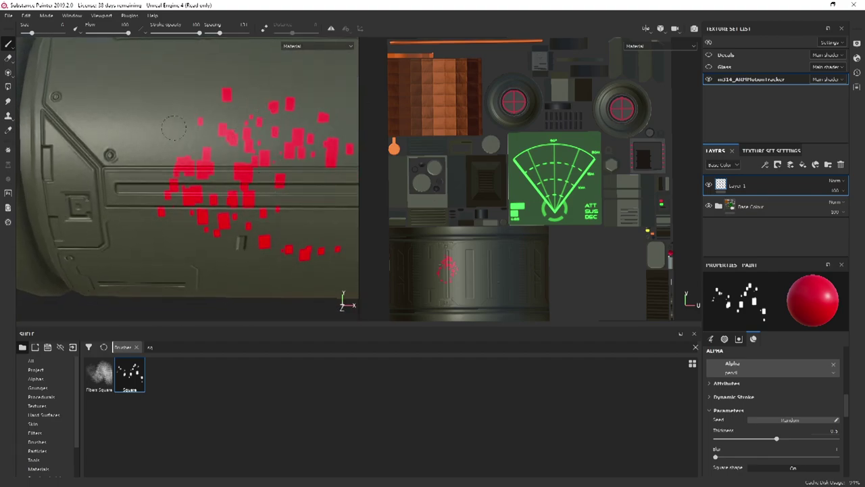
pyautogui.hotkey('ctrl', 'z')
pyautogui.keyDown('alt'); pyautogui.moveTo(325, 223); pyautogui.dragTo(220, 148); pyautogui.keyUp('alt')
pyautogui.scroll(-10, 227, 148)
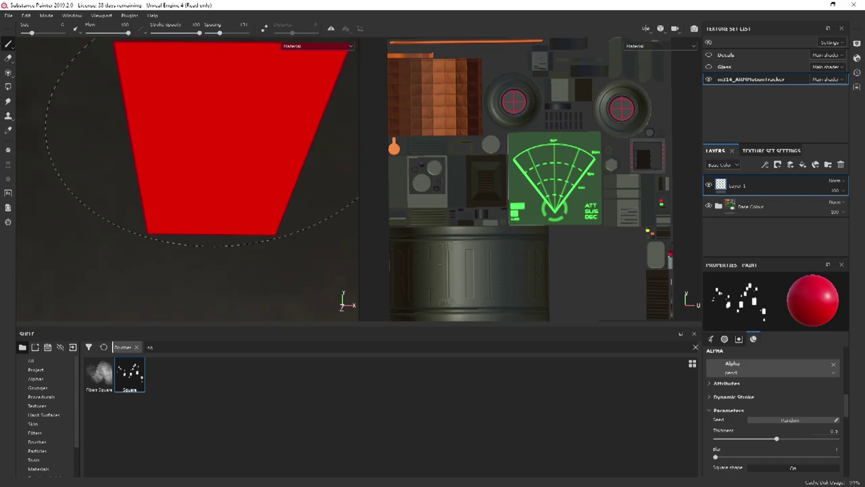
pyautogui.keyDown('alt'); pyautogui.moveTo(174, 220); pyautogui.dragTo(266, 177); pyautogui.keyUp('alt')
pyautogui.scroll(4, 248, 176)
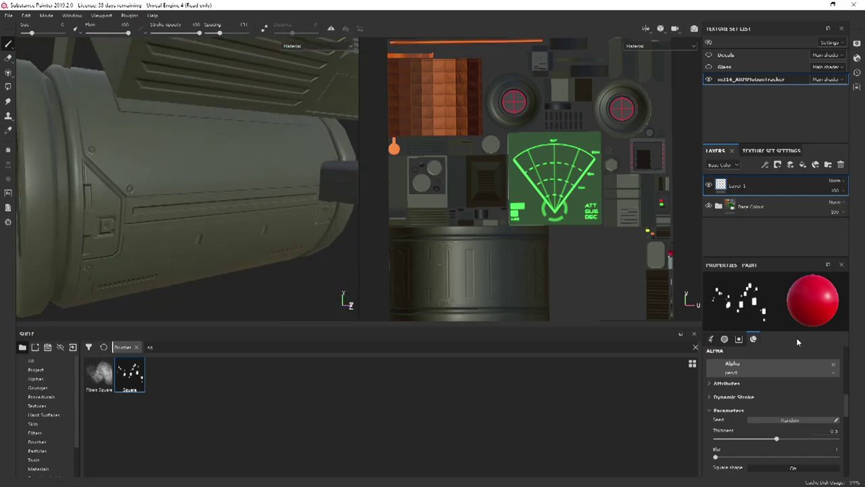
# - Replace the brush's alpha with Square Rectangle and test it with a stroke on the cylindrical body, undoing the stroke
pyautogui.scroll(-4, 737, 413)
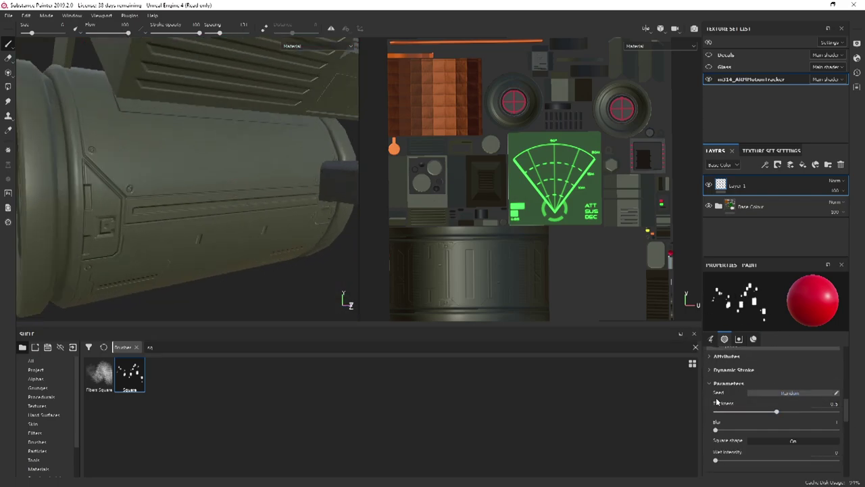
pyautogui.scroll(5, 751, 411)
pyautogui.scroll(1, 752, 411)
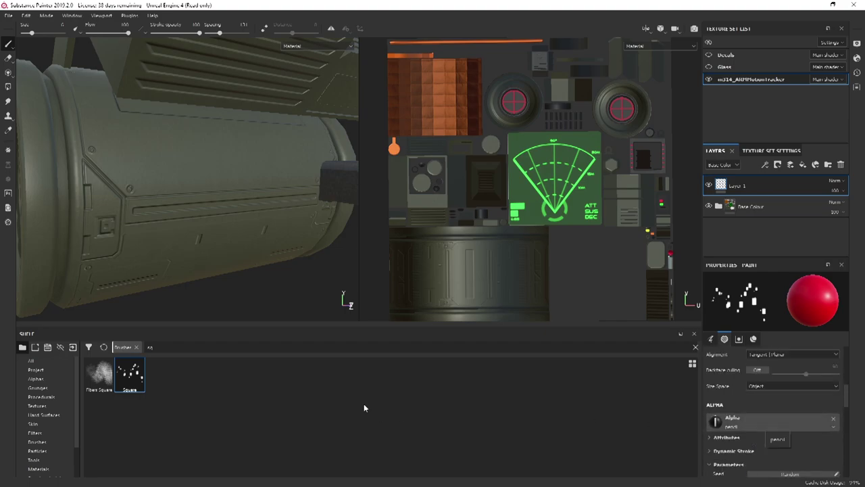
pyautogui.click(790, 419)
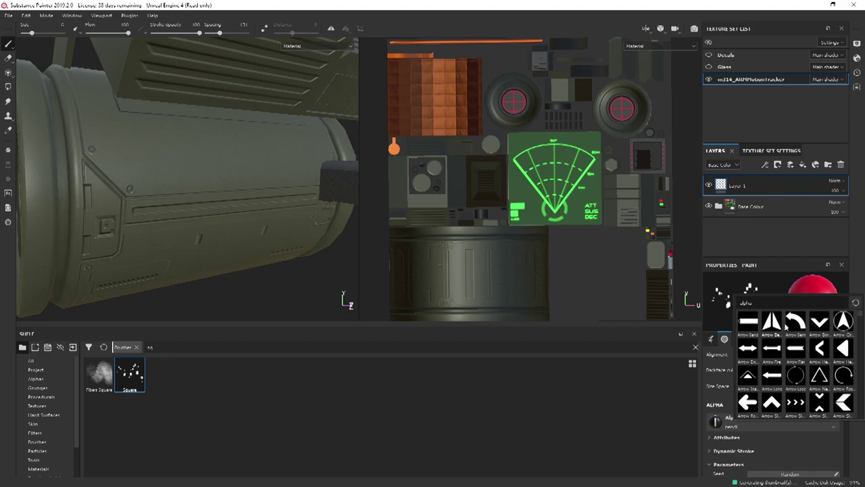
pyautogui.write('sq')
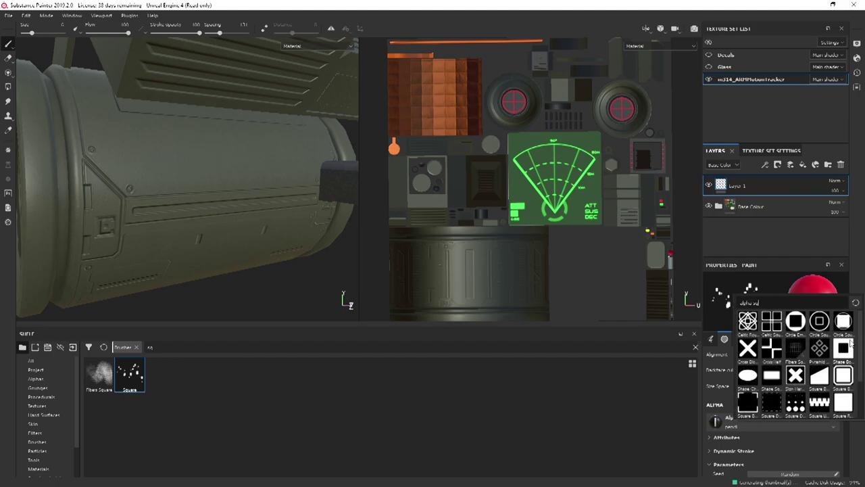
pyautogui.scroll(-2, 850, 345)
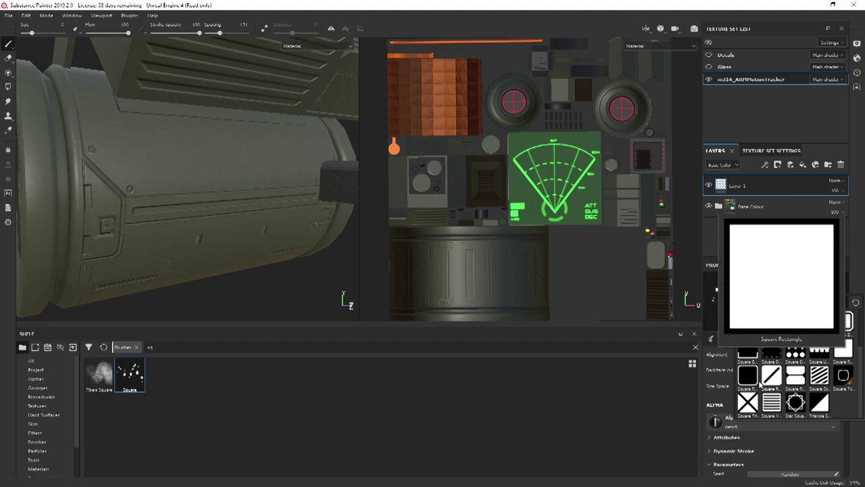
pyautogui.click(845, 348)
pyautogui.moveTo(210, 176)
pyautogui.mouseDown()
pyautogui.moveTo(196, 169)
pyautogui.moveTo(251, 148)
pyautogui.moveTo(203, 173)
pyautogui.moveTo(241, 234)
pyautogui.mouseUp()
pyautogui.hotkey('ctrl', 'z')
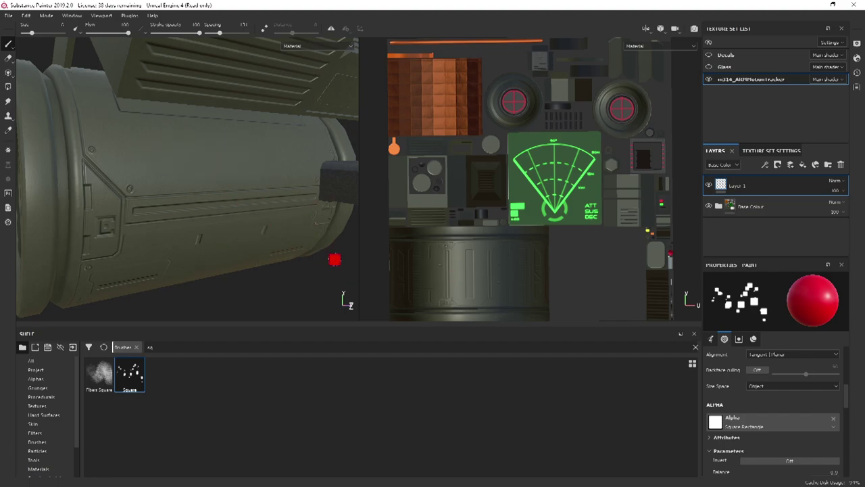
# - Set the brush's position jitter to 0 and spacing to 5, then undo a test stroke on the body
pyautogui.scroll(-1, 764, 426)
pyautogui.scroll(-8, 760, 442)
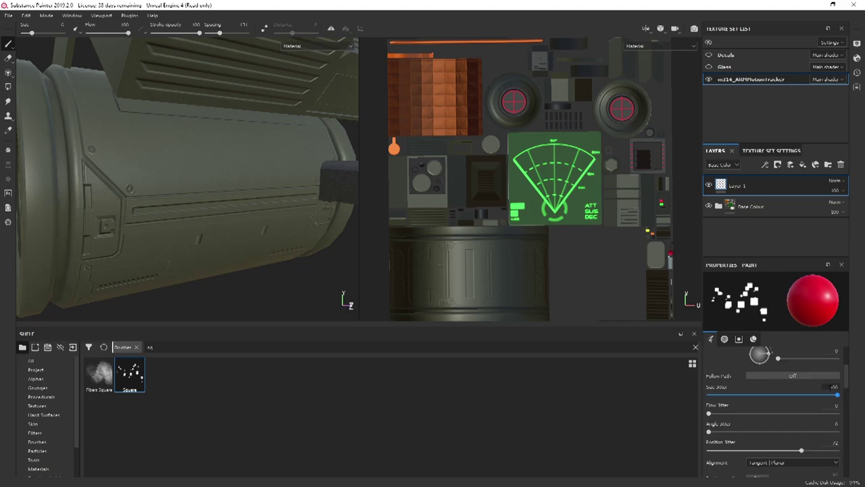
pyautogui.click(803, 451)
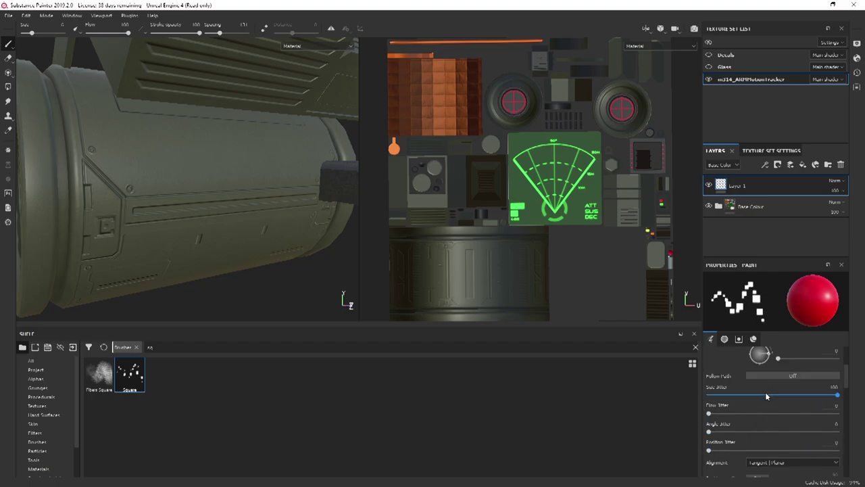
pyautogui.scroll(3, 744, 412)
pyautogui.moveTo(746, 414); pyautogui.dragTo(683, 421)
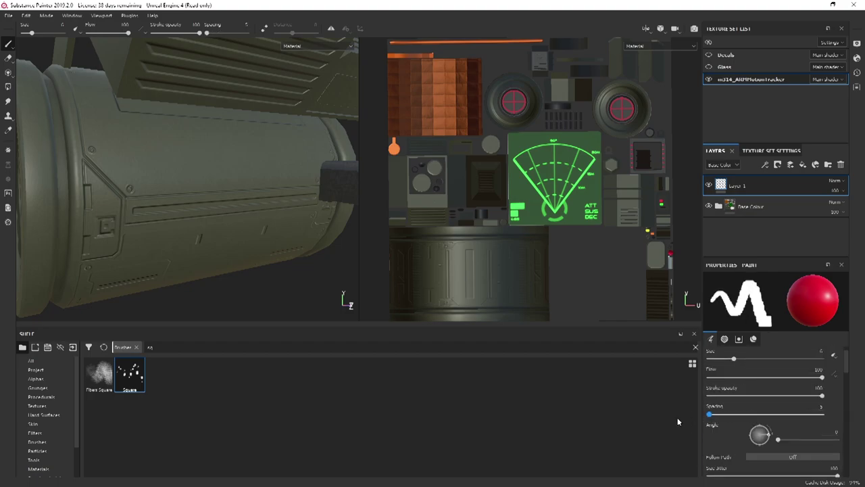
pyautogui.moveTo(166, 196); pyautogui.dragTo(271, 184)
pyautogui.hotkey('ctrl', 'z')
# - Reduce the brush size to about 4 and set its size jitter to 0
pyautogui.scroll(1, 742, 397)
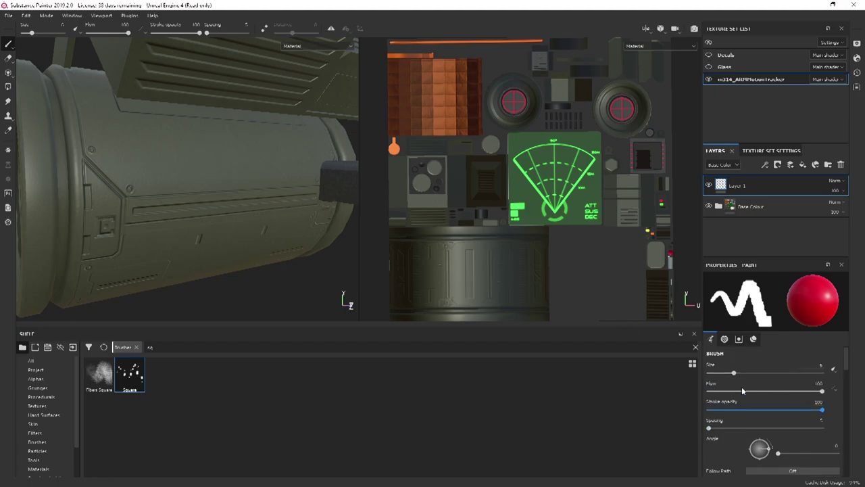
pyautogui.moveTo(734, 372)
pyautogui.mouseDown()
pyautogui.moveTo(704, 376)
pyautogui.moveTo(728, 371)
pyautogui.mouseUp()
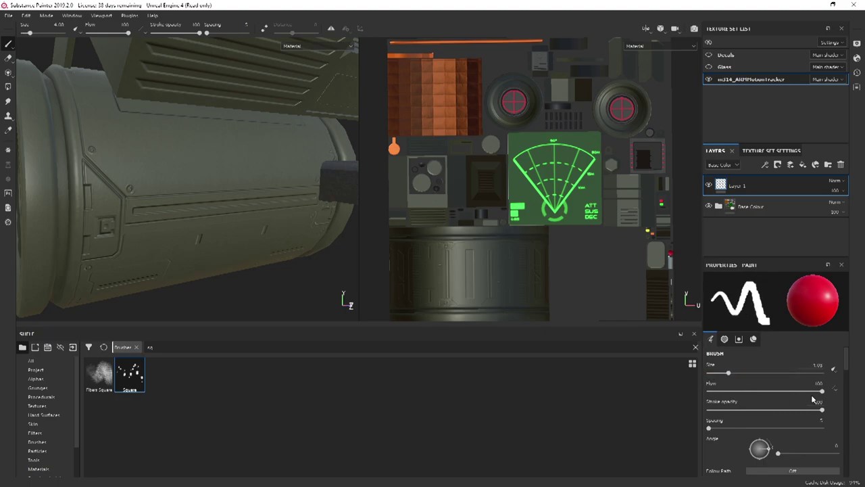
pyautogui.scroll(-2, 747, 426)
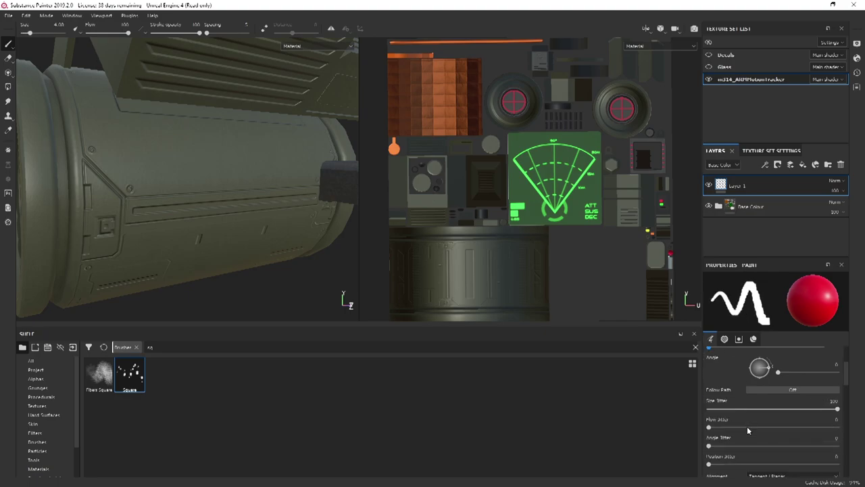
pyautogui.moveTo(754, 409)
pyautogui.mouseDown()
pyautogui.moveTo(830, 410)
pyautogui.moveTo(707, 410)
pyautogui.mouseUp()
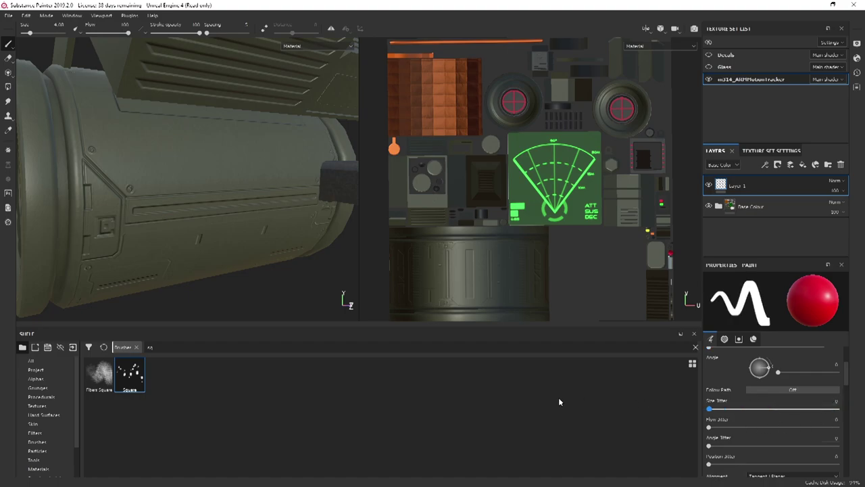
# - Try a freehand stroke and a straight red line along the cylindrical body and undo both
pyautogui.moveTo(148, 196); pyautogui.dragTo(304, 185)
pyautogui.hotkey('ctrl', 'z')
pyautogui.click(149, 182)
pyautogui.keyDown('shift'); pyautogui.click(295, 179); pyautogui.keyUp('shift')
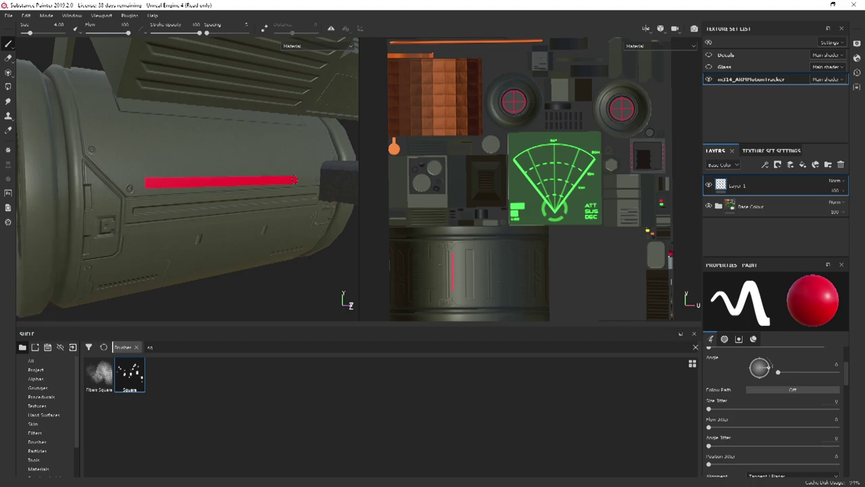
pyautogui.hotkey('ctrl', 'z')
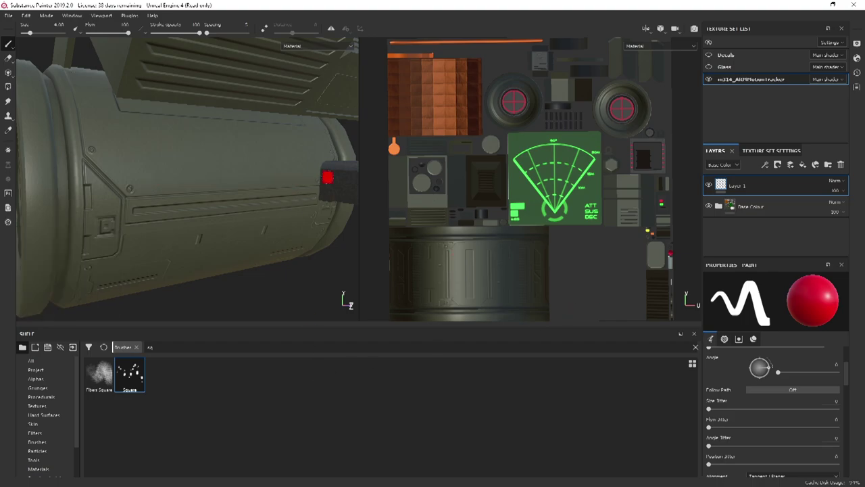
pyautogui.scroll(-10, 772, 431)
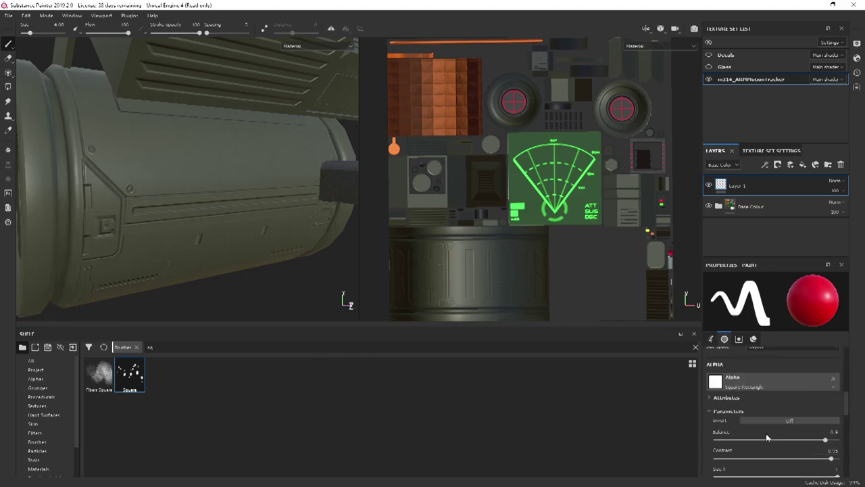
pyautogui.scroll(-10, 791, 430)
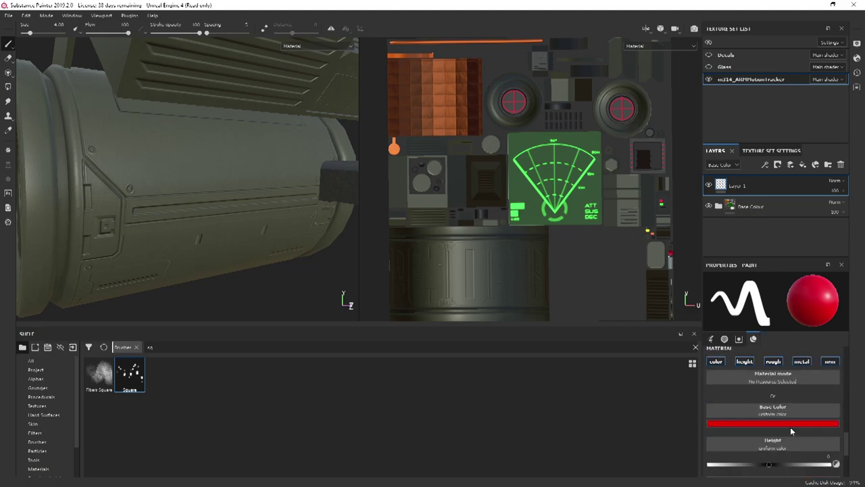
pyautogui.rightClick(133, 377)
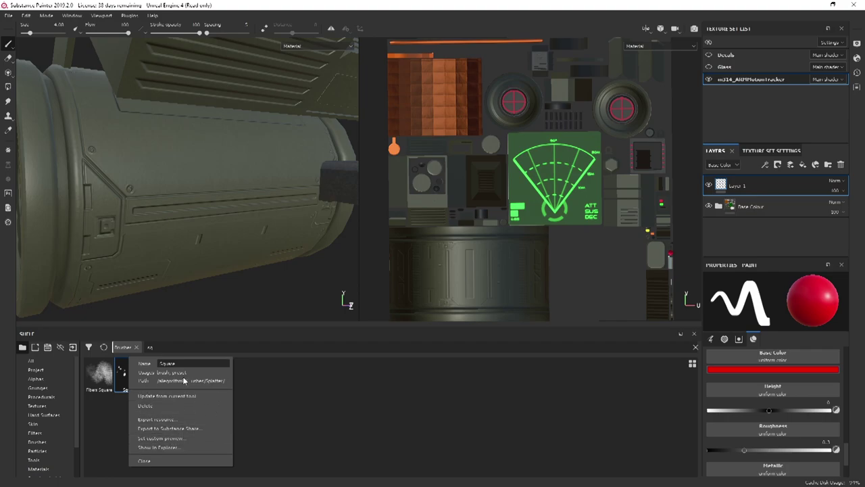
pyautogui.click(295, 384)
# - Create a new brush preset from the current brush settings
pyautogui.scroll(10, 761, 394)
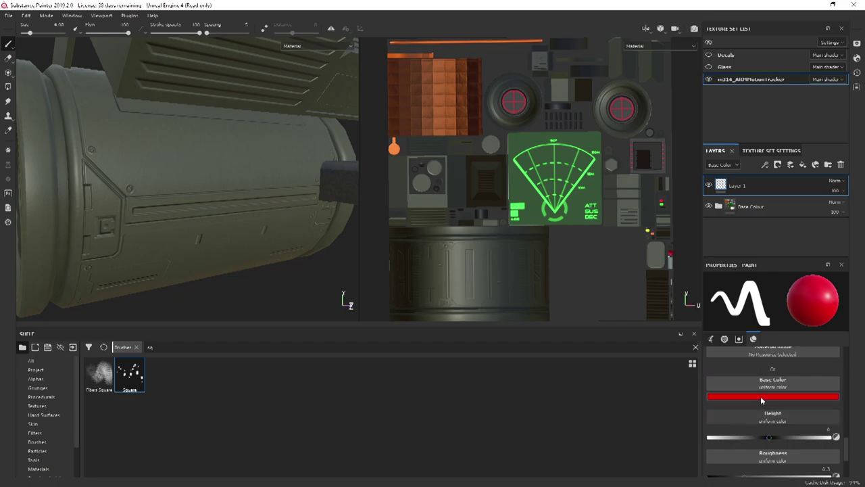
pyautogui.scroll(2, 763, 398)
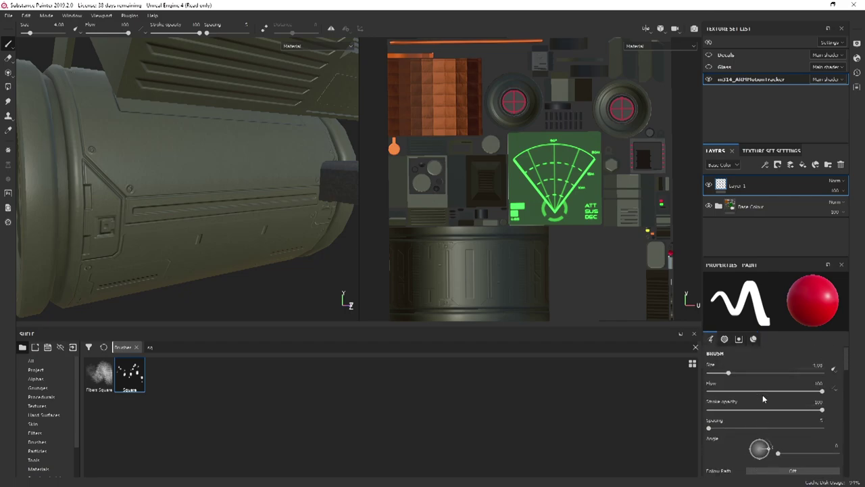
pyautogui.rightClick(763, 355)
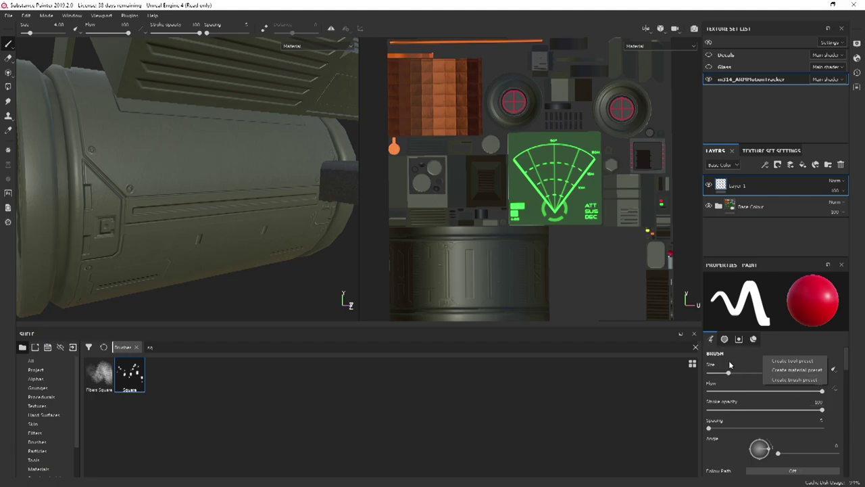
pyautogui.click(786, 381)
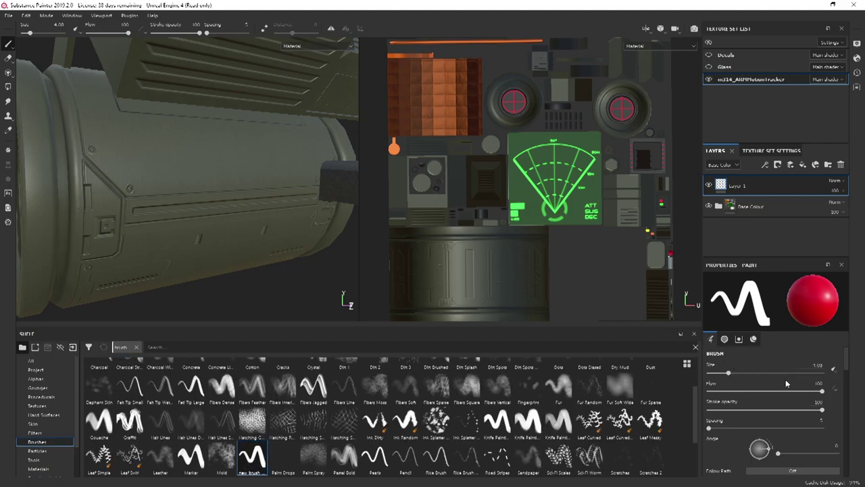
# - Rename the new brush preset to SqaureBrush, then filter the shelf by "sq" and select it
pyautogui.rightClick(253, 462)
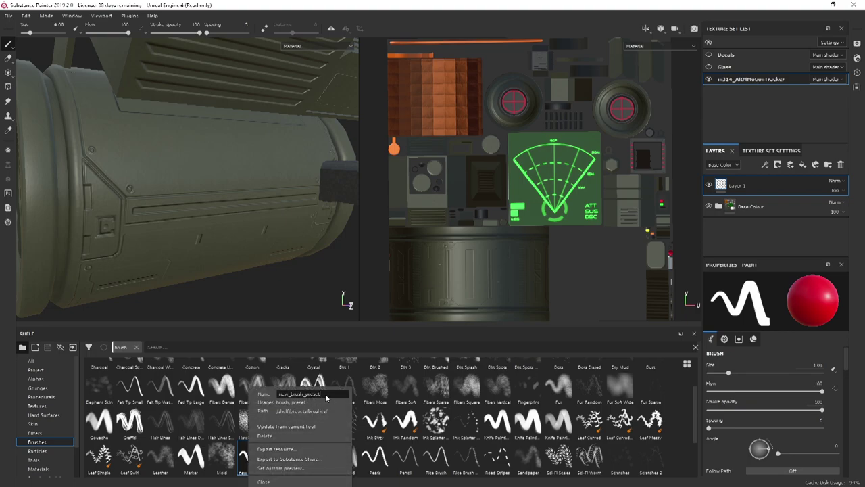
pyautogui.moveTo(325, 394); pyautogui.dragTo(256, 394)
pyautogui.write('SciFiBrush')
pyautogui.click(645, 335)
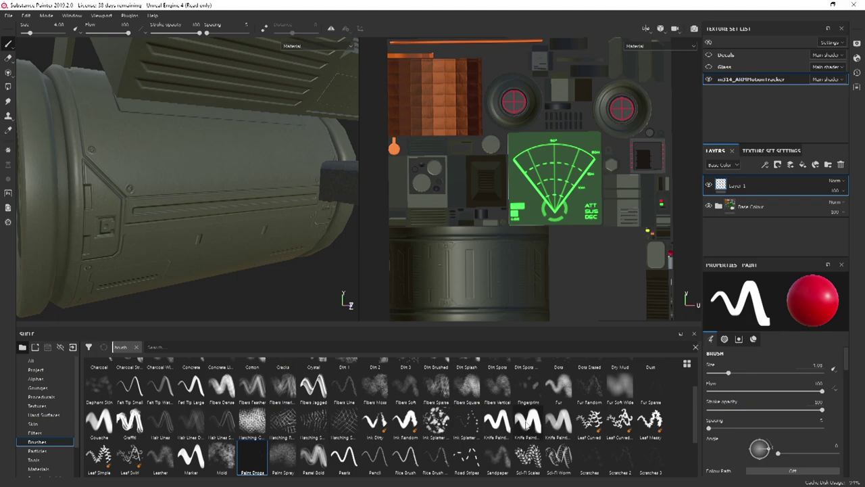
pyautogui.write('sq')
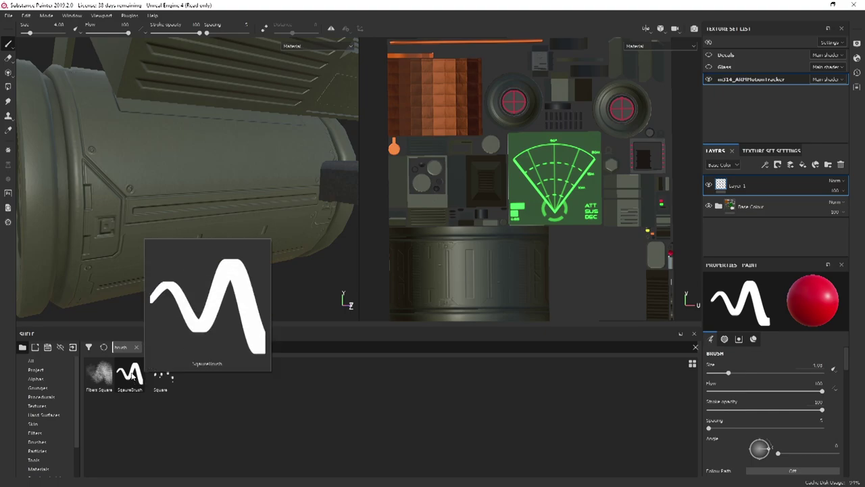
pyautogui.click(131, 374)
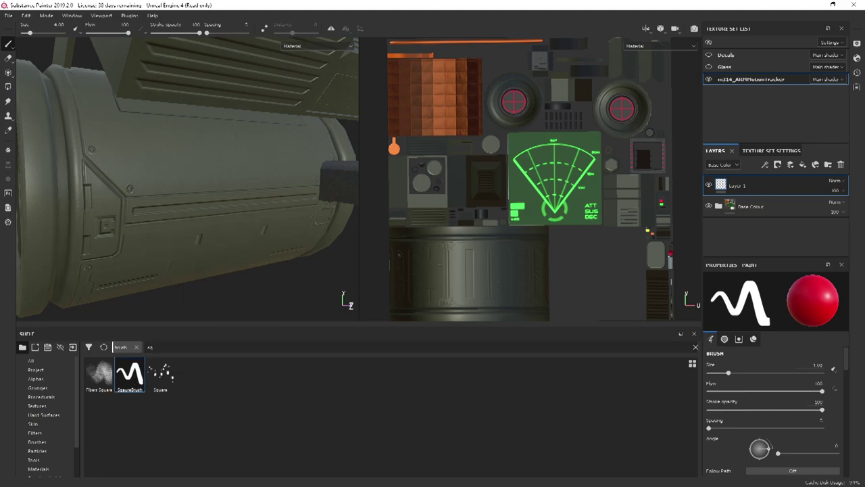
# - Expand the Base Colour folder and select the BasePaintMainbody layer's mask for painting
pyautogui.click(719, 206)
pyautogui.scroll(-5, 754, 215)
pyautogui.click(772, 239)
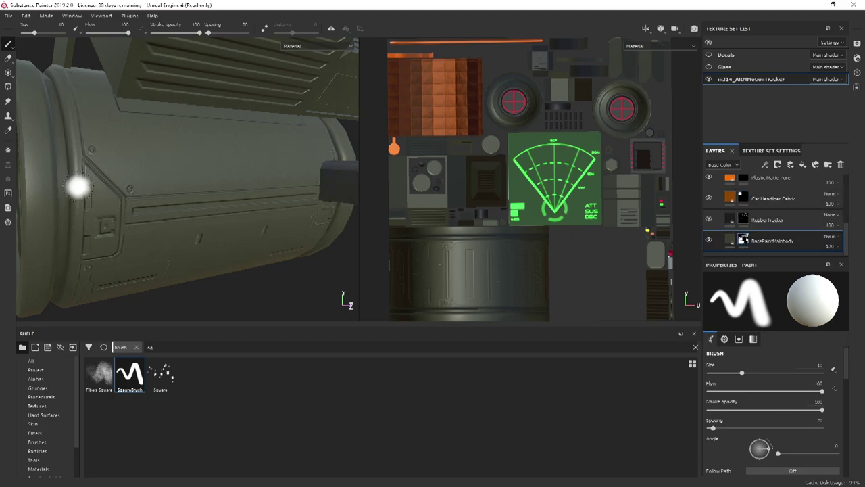
# - Try black strokes on the BasePaintMainbody mask over the cylinder's grooved strips in the UV view and undo them
pyautogui.scroll(5, 598, 255)
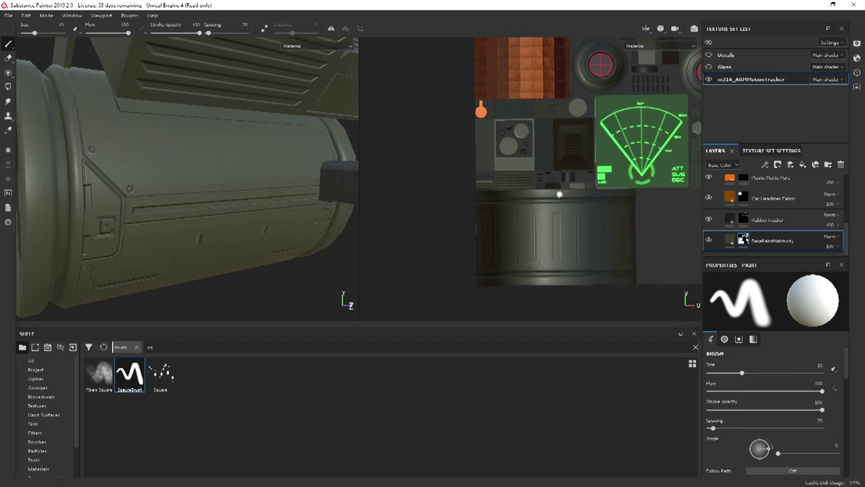
pyautogui.scroll(4, 597, 255)
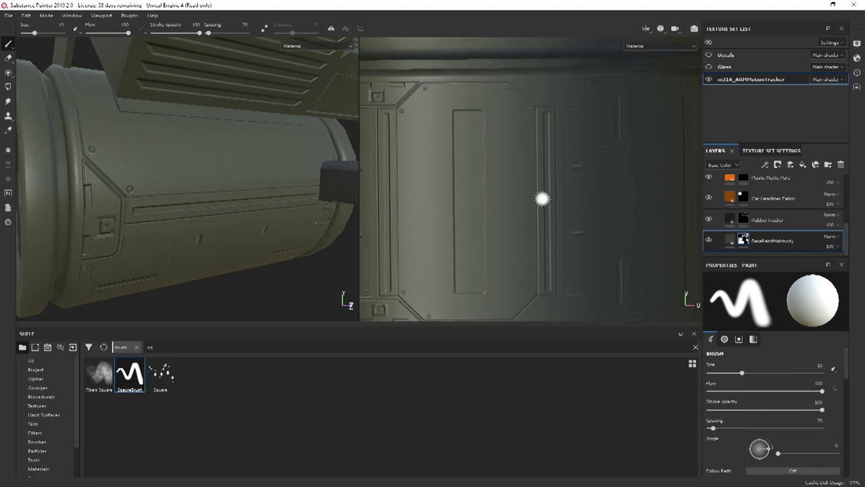
pyautogui.keyDown('alt'); pyautogui.moveTo(597, 159); pyautogui.dragTo(496, 142, button='middle'); pyautogui.keyUp('alt')
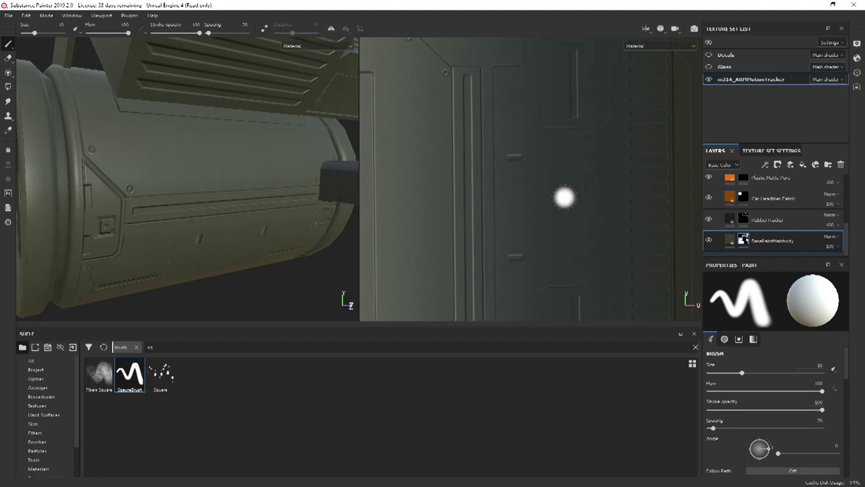
pyautogui.press('x')
pyautogui.moveTo(463, 83)
pyautogui.mouseDown()
pyautogui.moveTo(461, 164)
pyautogui.moveTo(456, 148)
pyautogui.mouseUp()
pyautogui.hotkey('ctrl', 'z')
pyautogui.scroll(-5, 572, 194)
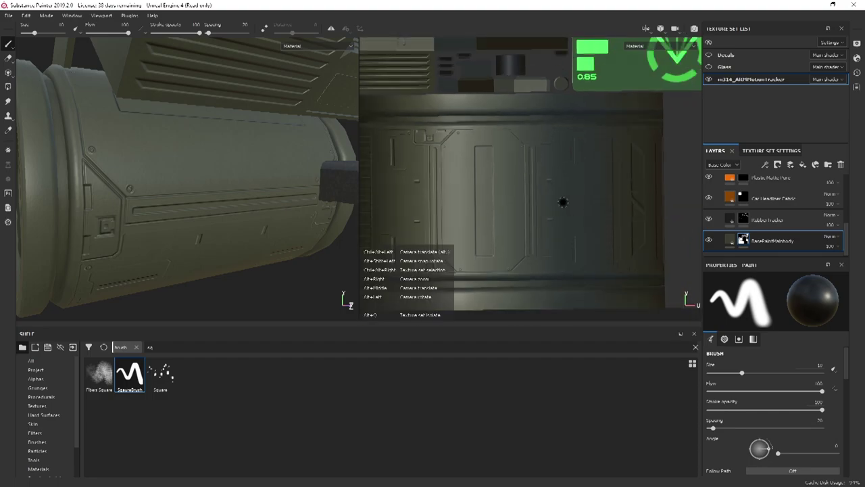
pyautogui.keyDown('alt'); pyautogui.moveTo(562, 202); pyautogui.dragTo(687, 192, button='middle'); pyautogui.keyUp('alt')
pyautogui.scroll(5, 556, 169)
pyautogui.moveTo(529, 135); pyautogui.dragTo(532, 173)
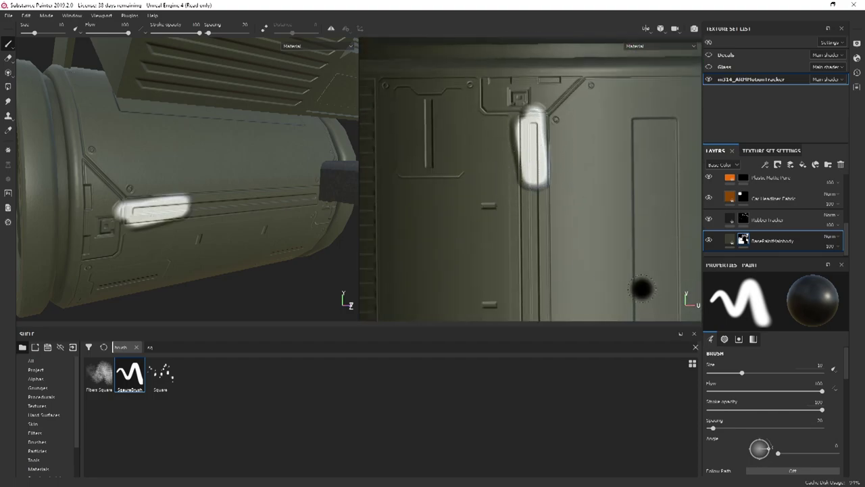
pyautogui.hotkey('ctrl', 'z')
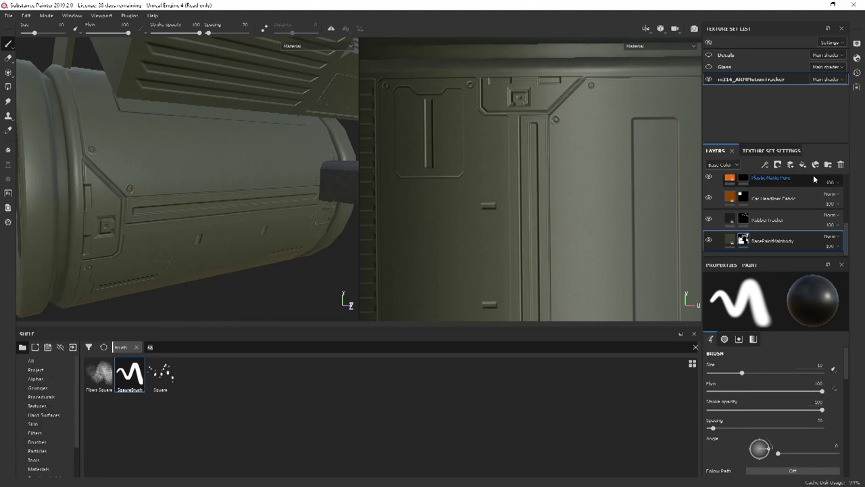
# - Duplicate the RubberTracker layer and move the copy below BasePaintMainbody
pyautogui.click(784, 219)
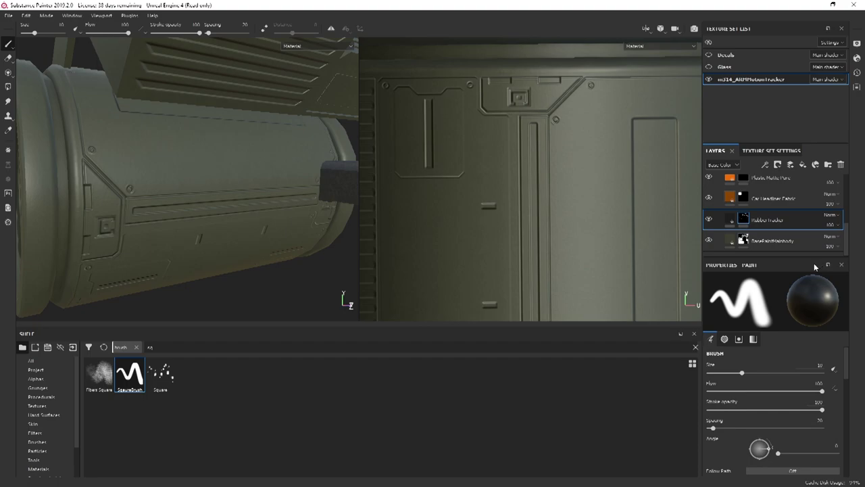
pyautogui.hotkey('ctrl', 'd')
pyautogui.moveTo(803, 206); pyautogui.dragTo(795, 246)
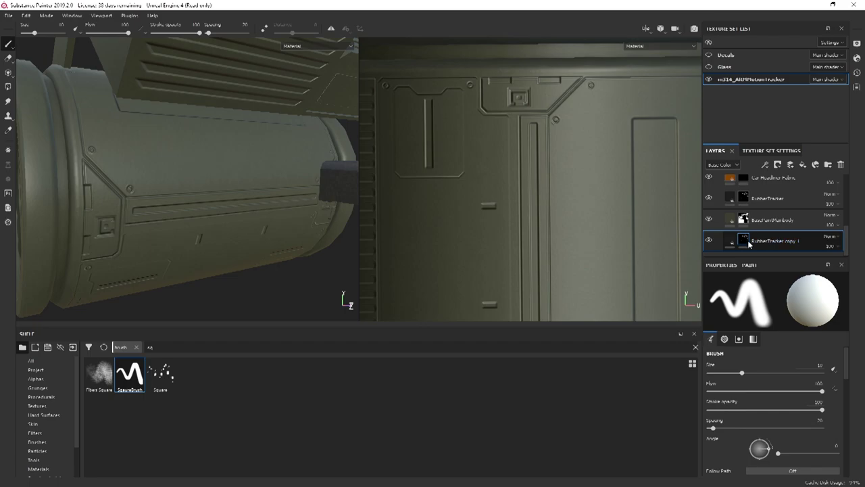
# - Replace the mask on the RubberTracker copy with a plain white mask
pyautogui.rightClick(747, 241)
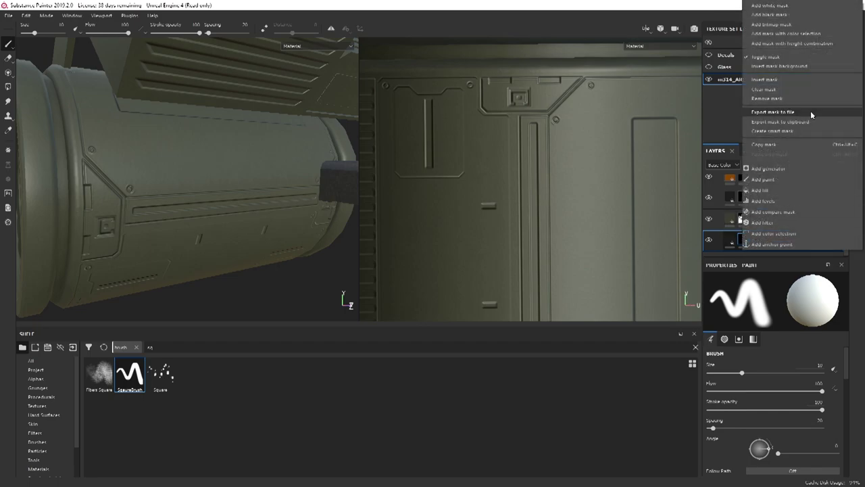
pyautogui.click(779, 142)
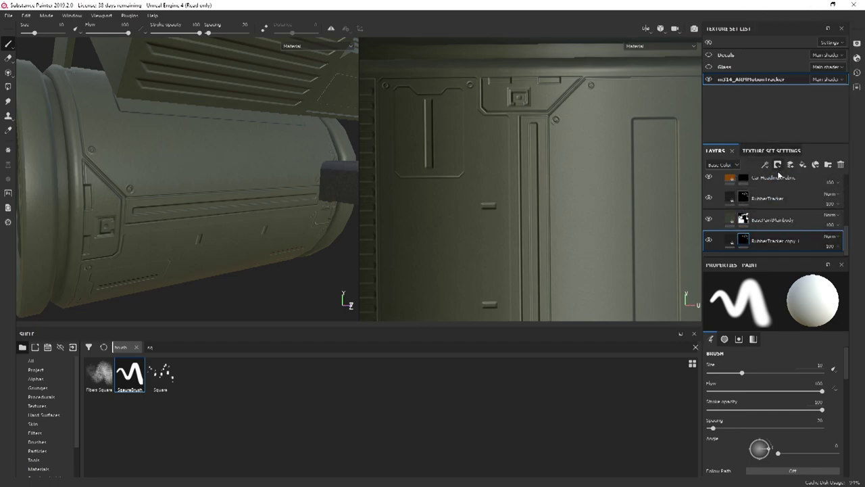
pyautogui.rightClick(741, 237)
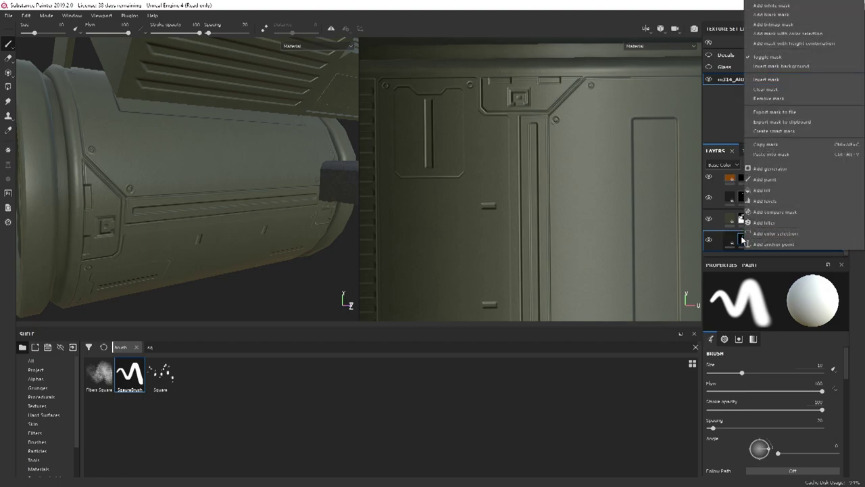
pyautogui.click(769, 18)
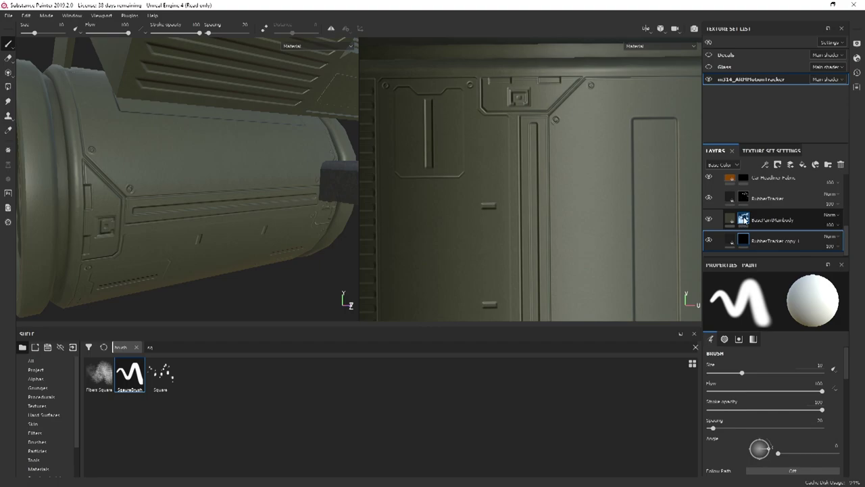
pyautogui.rightClick(743, 242)
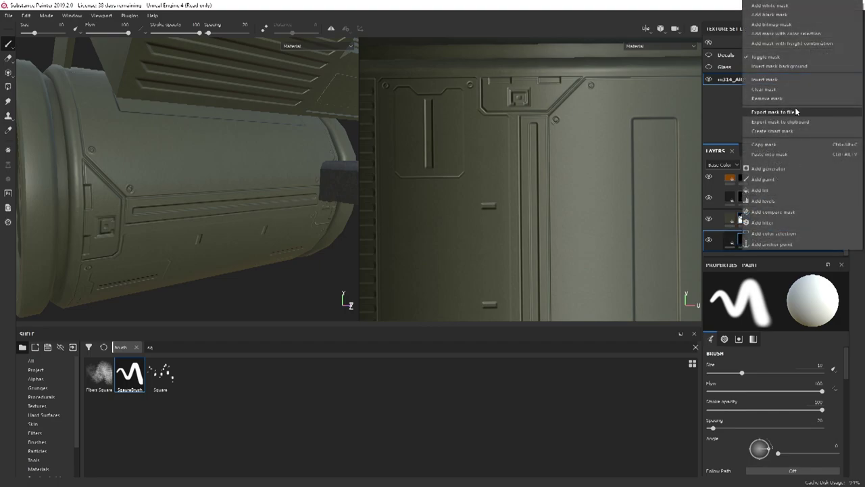
pyautogui.click(775, 22)
# - Try a black stroke with a small brush along the cylinder's narrow groove on the BasePaintMainbody mask in the UV view
pyautogui.click(757, 218)
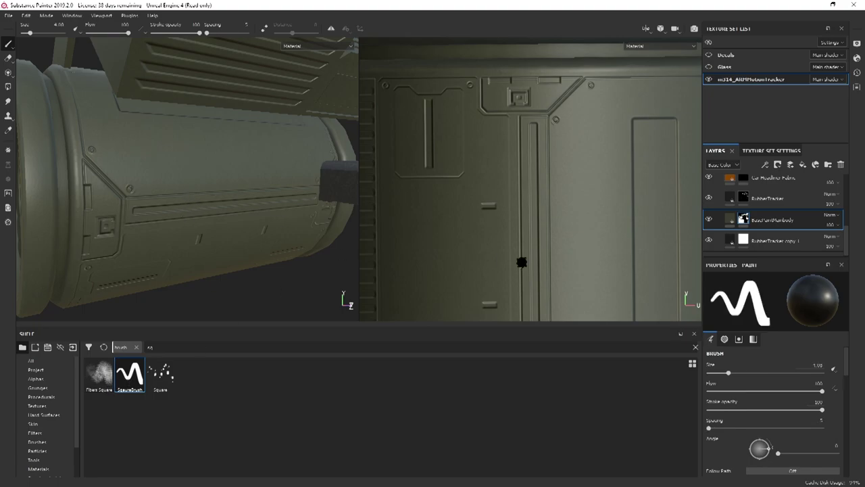
pyautogui.scroll(1, 546, 139)
pyautogui.keyDown('alt'); pyautogui.moveTo(546, 139); pyautogui.dragTo(531, 123, button='right'); pyautogui.keyUp('alt')
pyautogui.press('[')
pyautogui.press('[')
pyautogui.press('[')
pyautogui.press('[')
pyautogui.press('[')
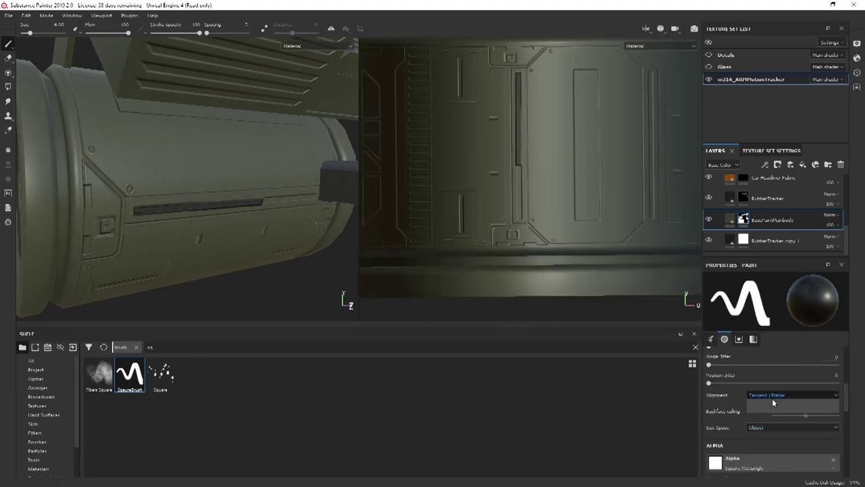
# - Set the brush alignment to UV and paint a straight white stroke along the cylinder's narrow groove on the RubberTracker mask
pyautogui.click(792, 395)
pyautogui.click(763, 420)
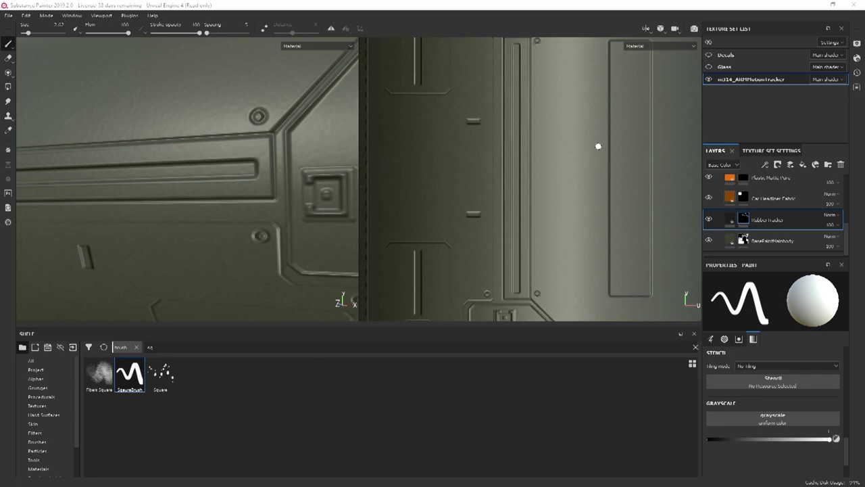
pyautogui.moveTo(526, 181)
pyautogui.keyDown('alt'); pyautogui.mouseDown(button='middle')
pyautogui.moveTo(498, 137)
pyautogui.moveTo(516, 184)
pyautogui.mouseUp(button='middle'); pyautogui.keyUp('alt')
pyautogui.moveTo(512, 215); pyautogui.dragTo(534, 184, button='middle')
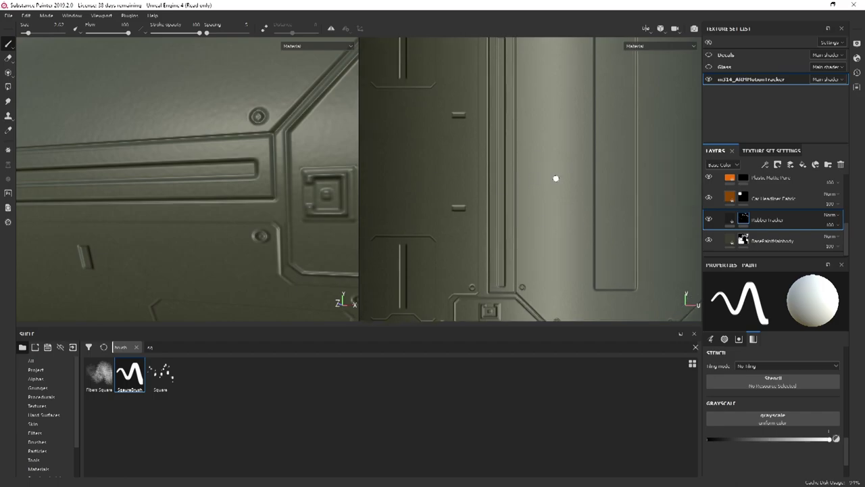
pyautogui.keyDown('alt'); pyautogui.moveTo(546, 177); pyautogui.dragTo(558, 178); pyautogui.keyUp('alt')
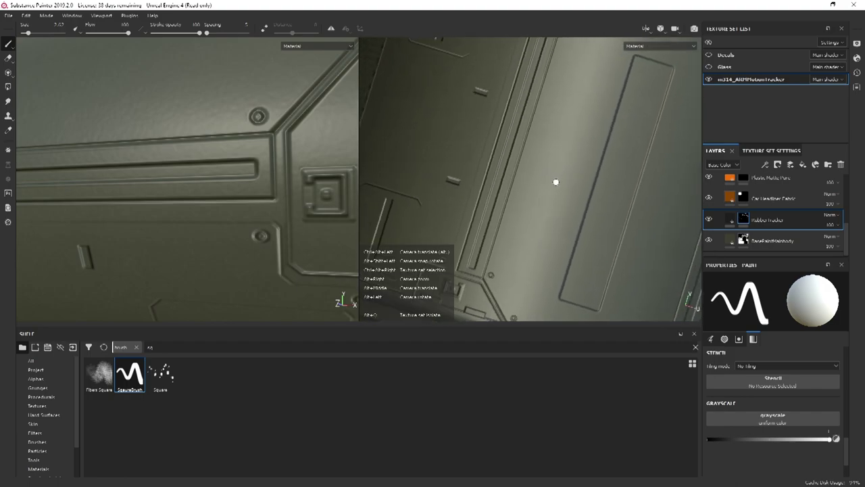
pyautogui.keyDown('alt'); pyautogui.moveTo(560, 188); pyautogui.dragTo(572, 188); pyautogui.keyUp('alt')
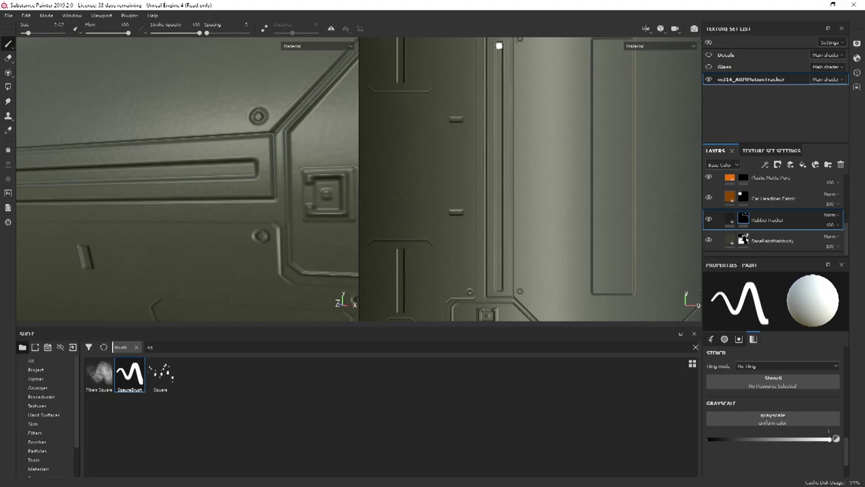
pyautogui.hotkey('ctrl', 'shift')
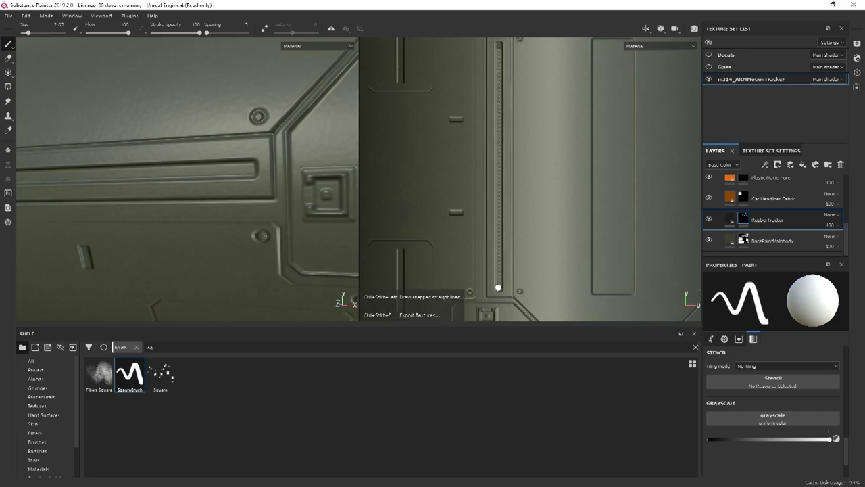
pyautogui.keyDown('ctrl'); pyautogui.keyDown('shift'); pyautogui.click(499, 287); pyautogui.keyUp('shift'); pyautogui.keyUp('ctrl')
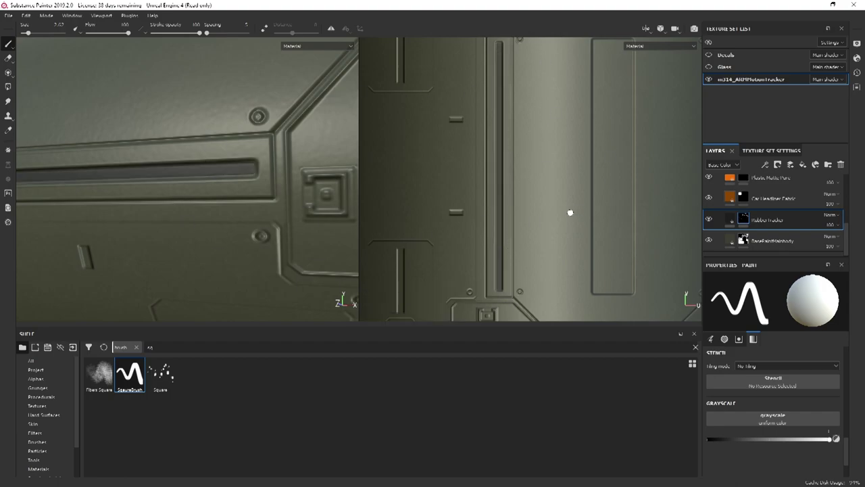
# - Enlarge the square brush to size 6.87 over the wide rectangular recess in the UV view
pyautogui.keyDown('alt'); pyautogui.moveTo(283, 175); pyautogui.dragTo(444, 172); pyautogui.keyUp('alt')
pyautogui.moveTo(101, 170)
pyautogui.keyDown('alt'); pyautogui.mouseDown()
pyautogui.moveTo(218, 169)
pyautogui.moveTo(88, 162)
pyautogui.mouseUp(); pyautogui.keyUp('alt')
pyautogui.scroll(-3, 560, 169)
pyautogui.keyDown('alt'); pyautogui.moveTo(560, 168); pyautogui.dragTo(465, 153, button='middle'); pyautogui.keyUp('alt')
pyautogui.scroll(5, 473, 153)
pyautogui.press(']')
pyautogui.press(']')
pyautogui.press(']')
pyautogui.press(']')
pyautogui.press(']')
pyautogui.press(']')
pyautogui.press(']')
pyautogui.press(']')
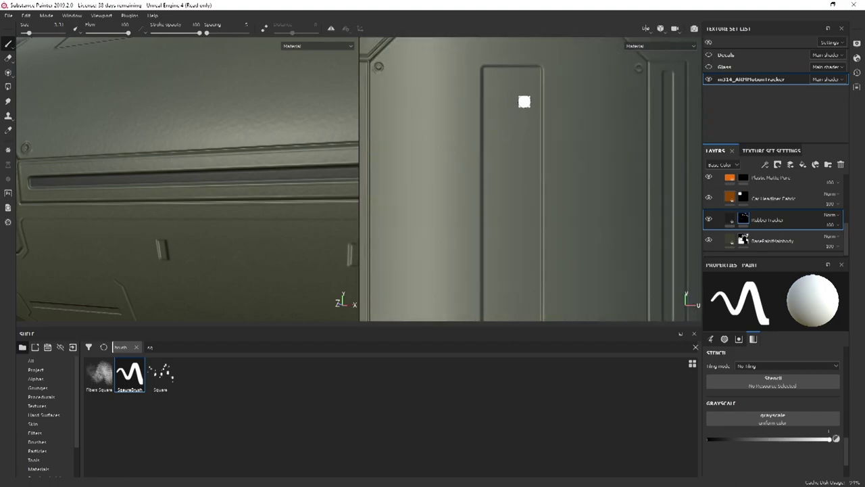
# - Try a straight white stroke down the right side of the wide rectangular recess on the RubberTracker mask
pyautogui.click(527, 81)
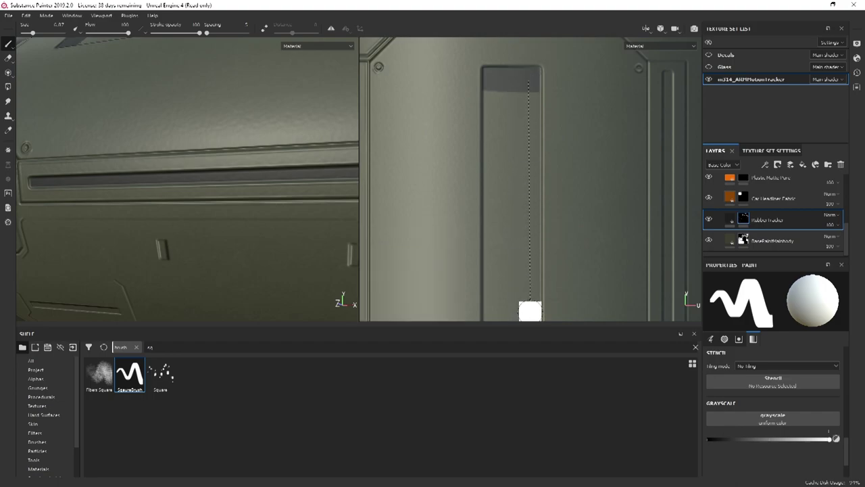
pyautogui.keyDown('shift'); pyautogui.click(527, 309); pyautogui.keyUp('shift')
pyautogui.moveTo(569, 223); pyautogui.dragTo(560, 195, button='middle')
pyautogui.scroll(-4, 560, 195)
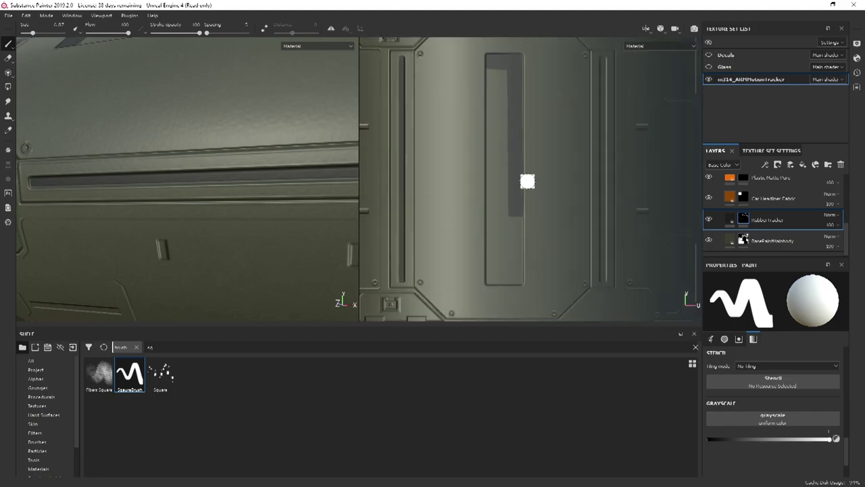
# - Fill the wide rectangular recess with straight vertical white strokes on the RubberTracker mask, covering the seam down its centre
pyautogui.click(501, 115)
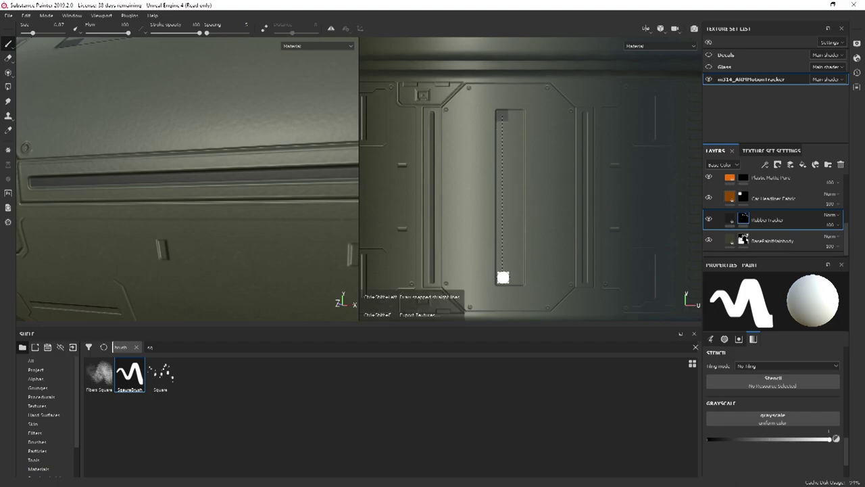
pyautogui.keyDown('ctrl'); pyautogui.keyDown('shift'); pyautogui.click(502, 277); pyautogui.keyUp('shift'); pyautogui.keyUp('ctrl')
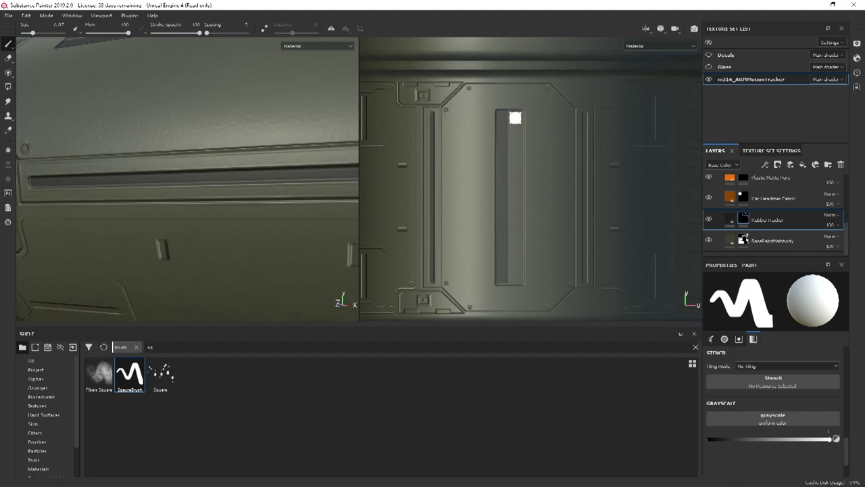
pyautogui.click(515, 117)
pyautogui.keyDown('ctrl'); pyautogui.keyDown('shift'); pyautogui.click(513, 276); pyautogui.keyUp('shift'); pyautogui.keyUp('ctrl')
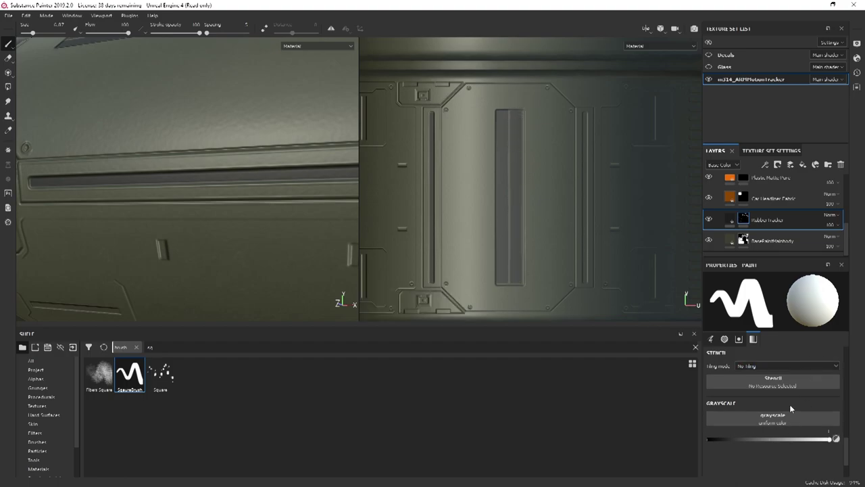
pyautogui.scroll(6, 792, 410)
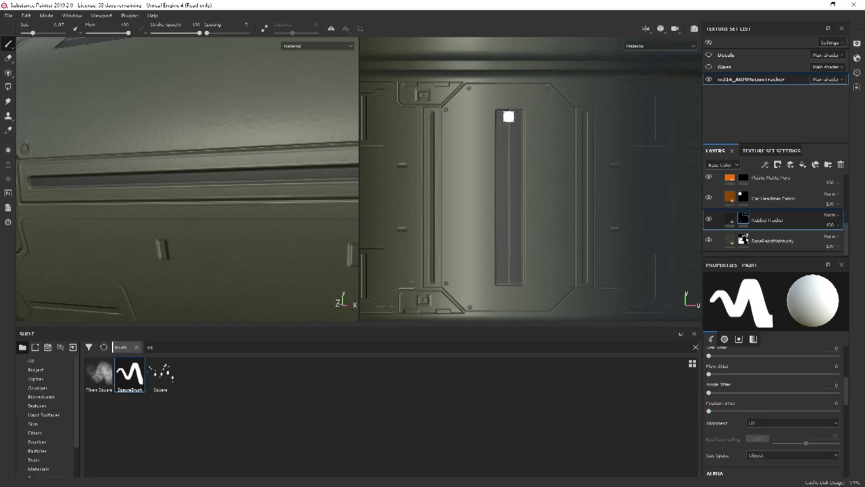
pyautogui.click(510, 117)
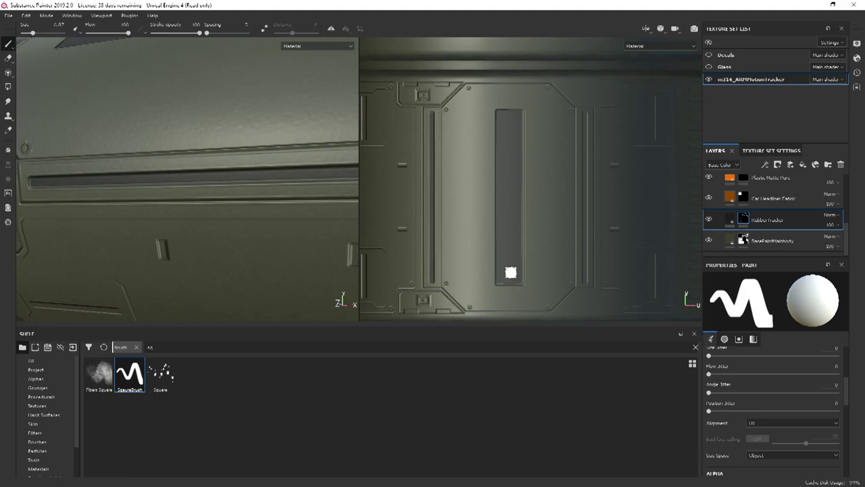
# - Extend the white mask fill to the wide recess's right and bottom edges with straight strokes
pyautogui.scroll(-3, 508, 279)
pyautogui.scroll(4, 525, 181)
pyautogui.keyDown('alt'); pyautogui.moveTo(516, 134); pyautogui.dragTo(498, 182, button='right'); pyautogui.keyUp('alt')
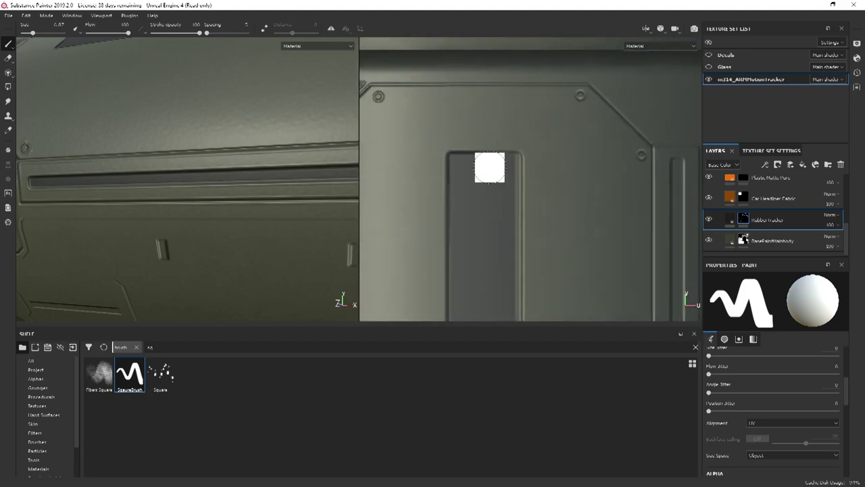
pyautogui.keyDown('alt'); pyautogui.moveTo(508, 264); pyautogui.dragTo(511, 205, button='right'); pyautogui.keyUp('alt')
pyautogui.moveTo(517, 245); pyautogui.dragTo(507, 117, button='middle')
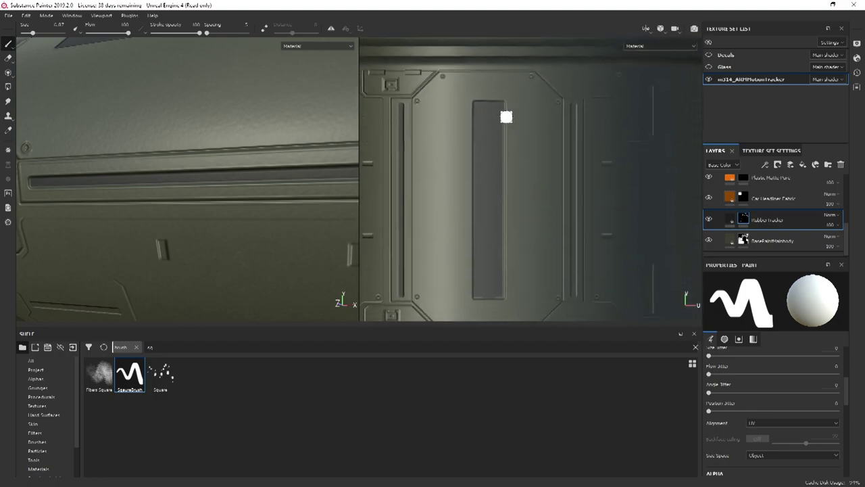
pyautogui.hotkey('ctrl', 'shift')
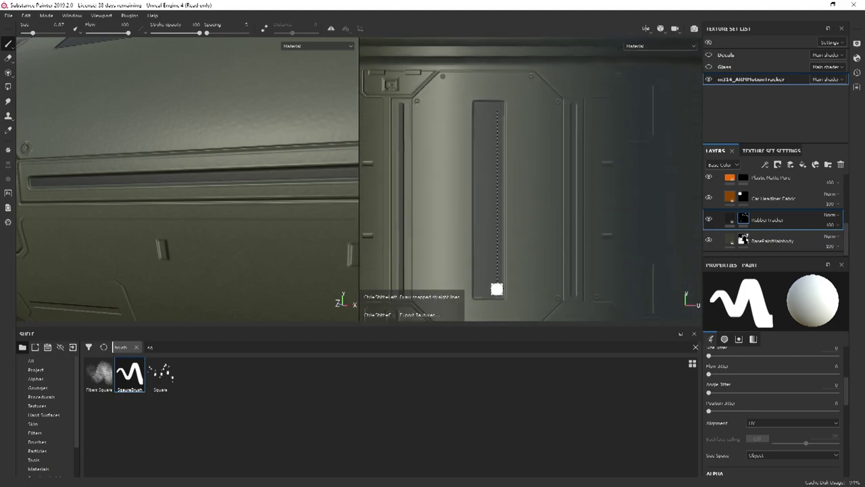
pyautogui.keyDown('ctrl'); pyautogui.keyDown('shift'); pyautogui.moveTo(498, 291); pyautogui.dragTo(482, 291); pyautogui.keyUp('shift'); pyautogui.keyUp('ctrl')
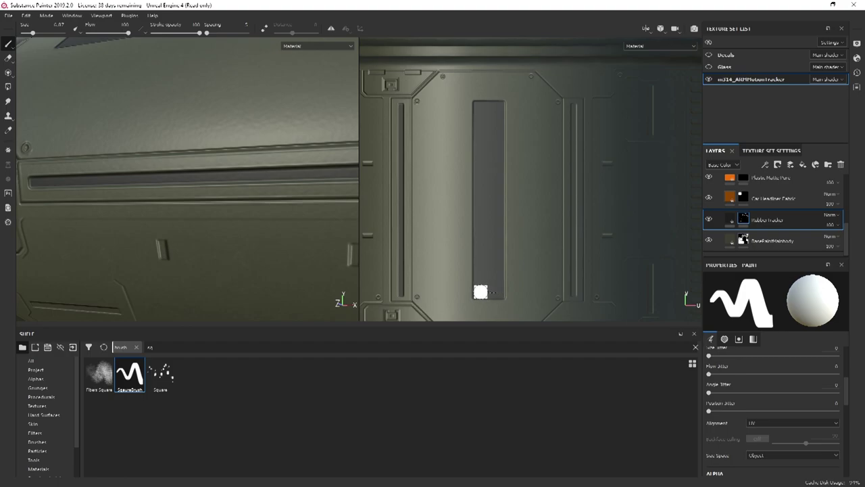
# - Reduce the brush size to 2.62 and paint a straight white stroke along the narrow groove right of the wide recess
pyautogui.scroll(-4, 512, 183)
pyautogui.moveTo(534, 188); pyautogui.dragTo(480, 201, button='middle')
pyautogui.scroll(6, 492, 194)
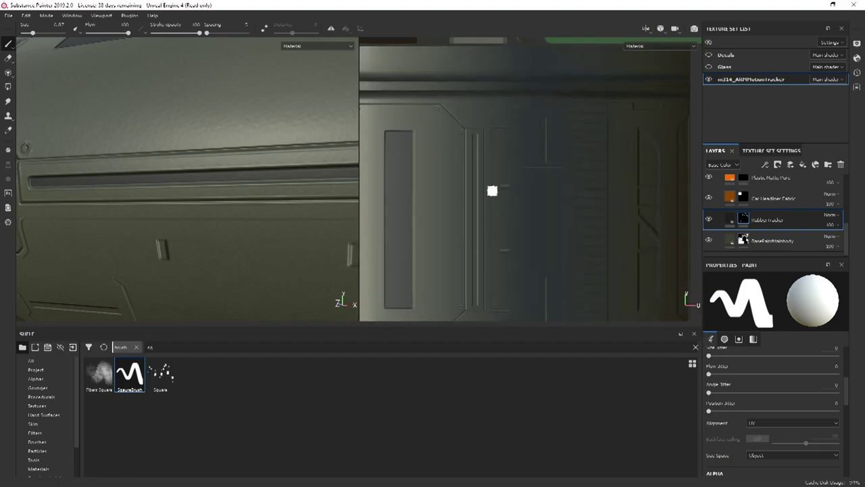
pyautogui.press('[')
pyautogui.press('[')
pyautogui.press('[')
pyautogui.press('[')
pyautogui.press('[')
pyautogui.press('[')
pyautogui.press('[')
pyautogui.press('[')
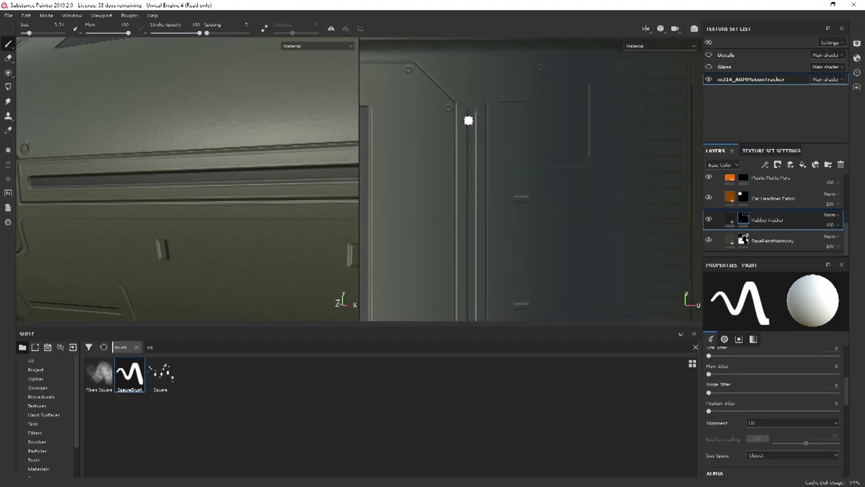
pyautogui.scroll(-3, 471, 116)
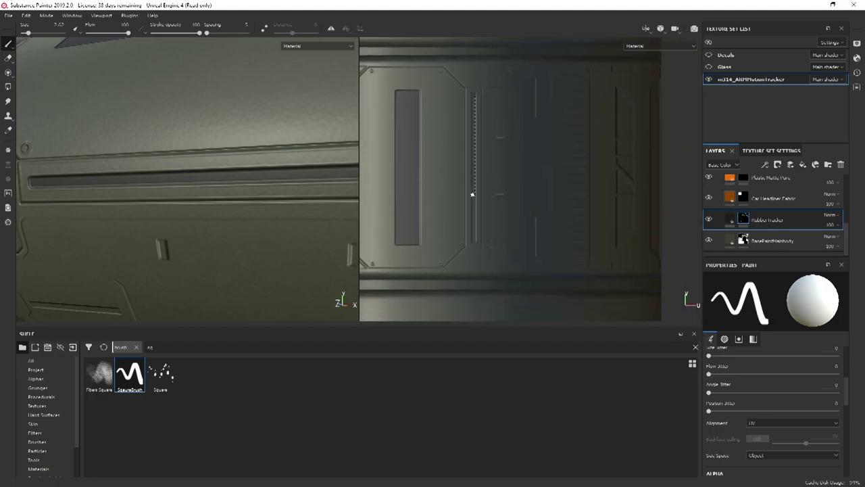
pyautogui.press('ctrl')
pyautogui.keyDown('ctrl'); pyautogui.keyDown('shift'); pyautogui.click(474, 240); pyautogui.keyUp('shift'); pyautogui.keyUp('ctrl')
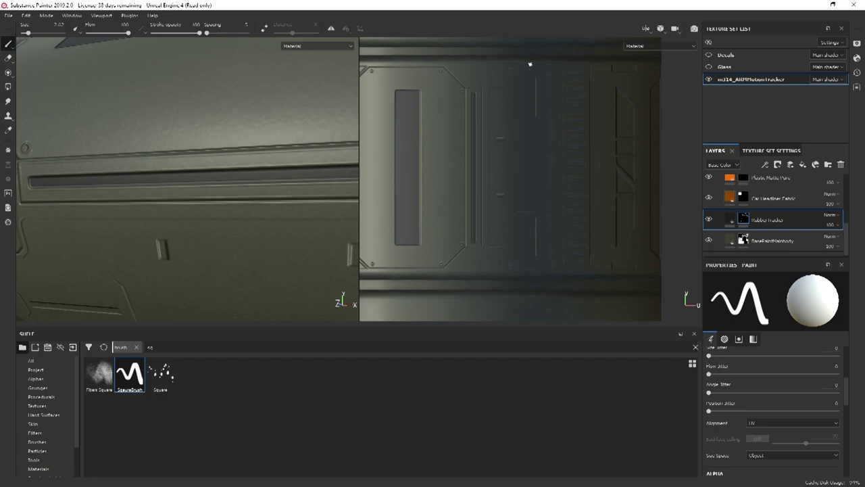
# - Examine the layer stack and the cylinder's remaining grooves and panels across the UV layout
pyautogui.scroll(-2, 507, 158)
pyautogui.keyDown('alt'); pyautogui.moveTo(446, 149); pyautogui.dragTo(510, 154, button='middle'); pyautogui.keyUp('alt')
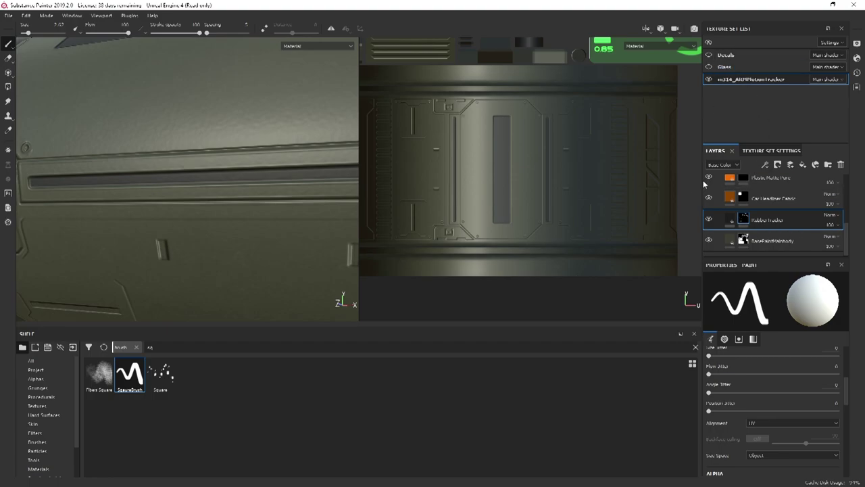
pyautogui.scroll(1, 767, 240)
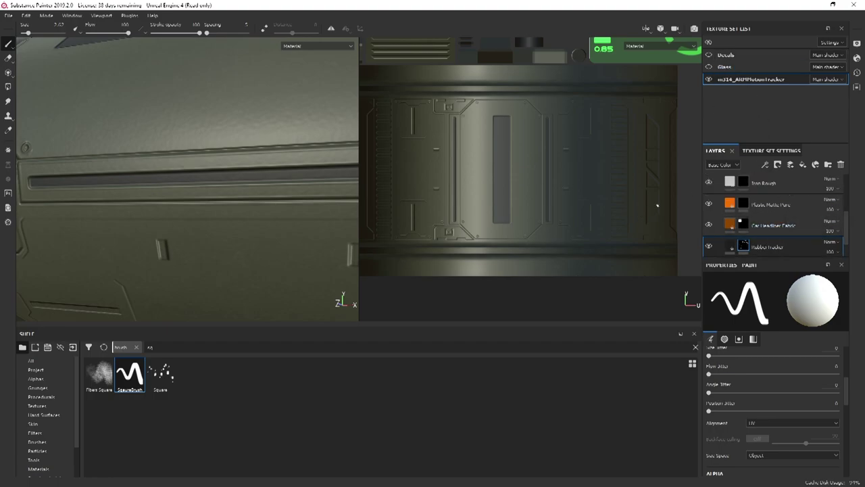
pyautogui.scroll(2, 764, 217)
pyautogui.scroll(3, 791, 219)
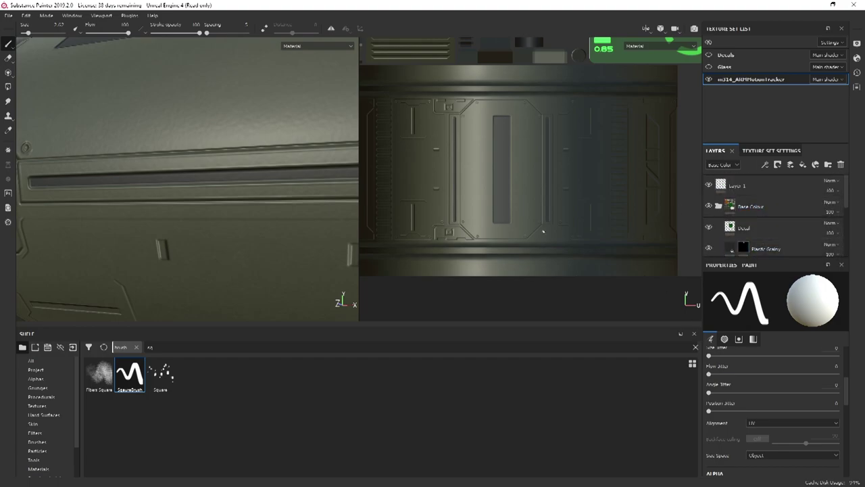
pyautogui.scroll(-4, 784, 220)
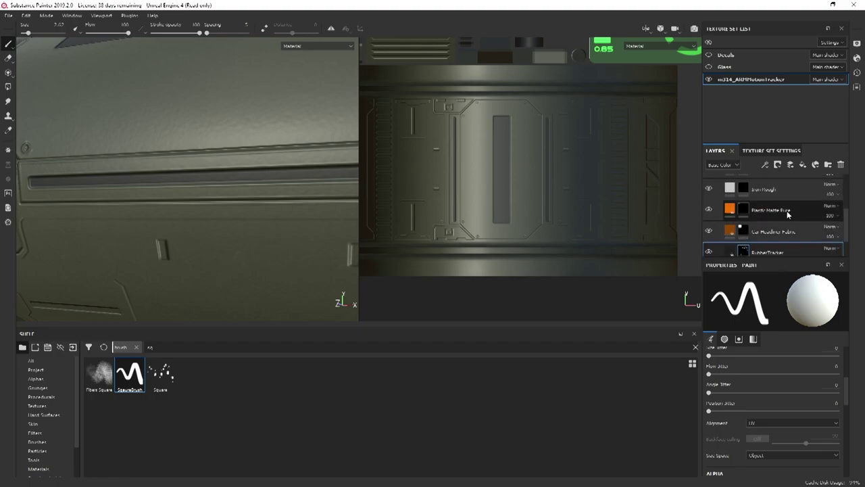
pyautogui.moveTo(517, 78); pyautogui.dragTo(498, 133, button='middle')
pyautogui.scroll(-5, 517, 202)
pyautogui.scroll(4, 524, 236)
pyautogui.scroll(6, 541, 209)
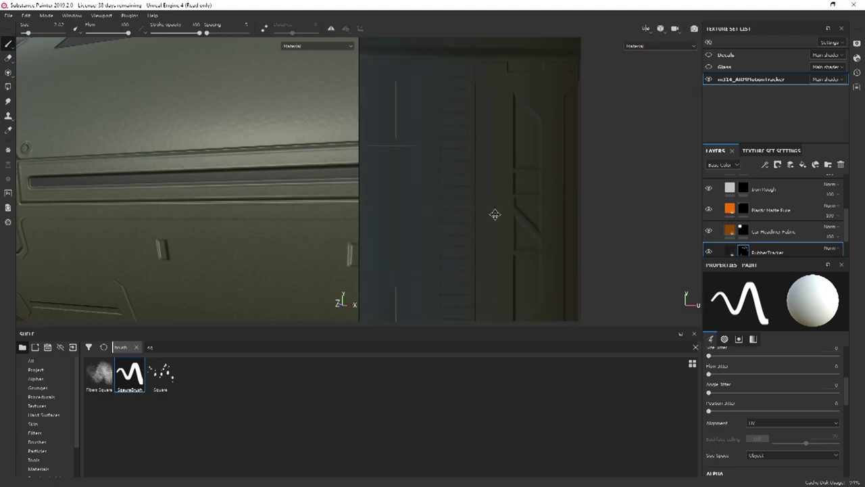
pyautogui.scroll(-4, 495, 195)
pyautogui.keyDown('alt'); pyautogui.moveTo(496, 169); pyautogui.dragTo(601, 153, button='middle'); pyautogui.keyUp('alt')
pyautogui.scroll(-2, 588, 159)
pyautogui.keyDown('alt'); pyautogui.moveTo(397, 184); pyautogui.dragTo(510, 181, button='middle'); pyautogui.keyUp('alt')
pyautogui.scroll(-2, 520, 167)
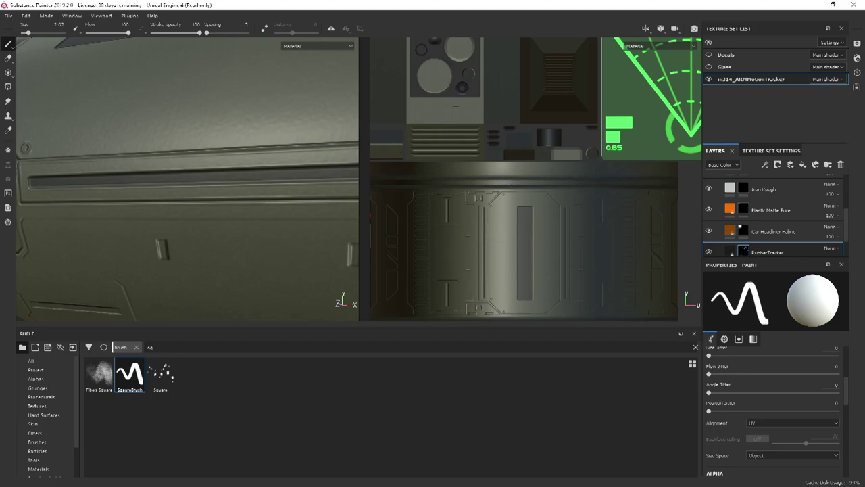
# - Select the Iron Rough layer's mask for painting the screws on the screen frame
pyautogui.keyDown('alt'); pyautogui.moveTo(532, 104); pyautogui.dragTo(458, 207, button='middle'); pyautogui.keyUp('alt')
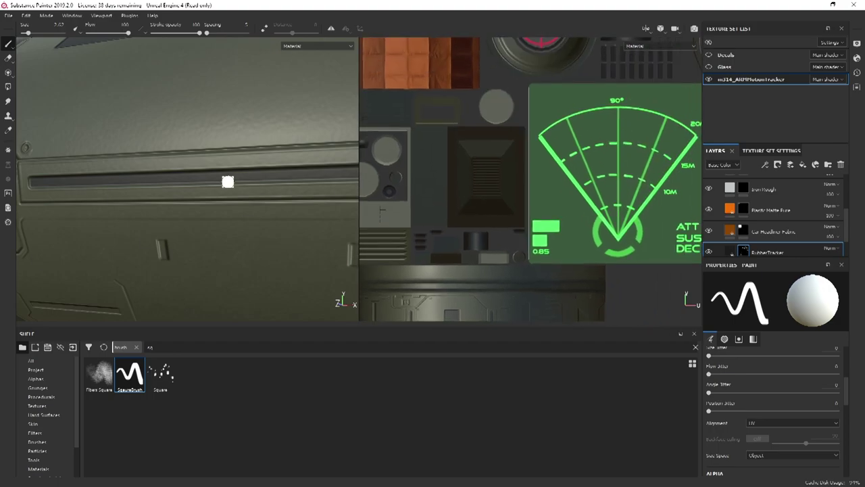
pyautogui.scroll(-4, 264, 181)
pyautogui.keyDown('alt'); pyautogui.moveTo(246, 186); pyautogui.dragTo(238, 234); pyautogui.keyUp('alt')
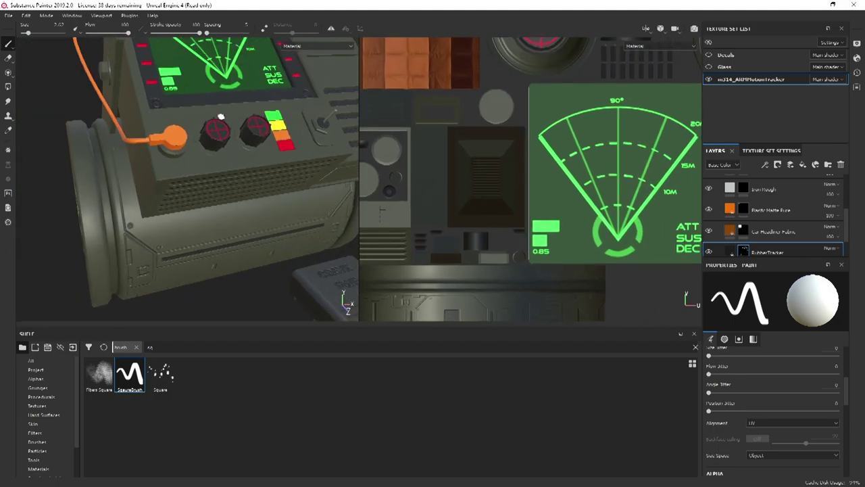
pyautogui.scroll(-2, 230, 169)
pyautogui.keyDown('alt'); pyautogui.moveTo(223, 142); pyautogui.dragTo(224, 162); pyautogui.keyUp('alt')
pyautogui.scroll(5, 223, 156)
pyautogui.keyDown('alt'); pyautogui.moveTo(216, 128); pyautogui.dragTo(182, 152); pyautogui.keyUp('alt')
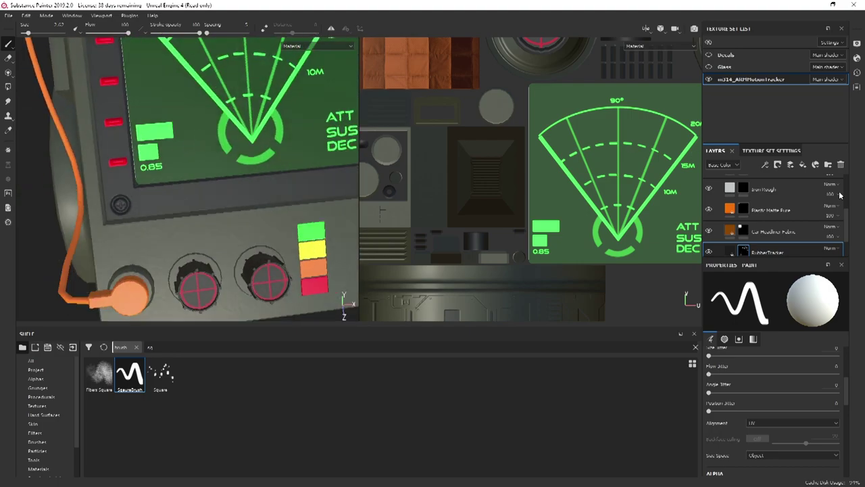
pyautogui.click(745, 190)
pyautogui.keyDown('alt'); pyautogui.moveTo(269, 114); pyautogui.dragTo(325, 134, button='middle'); pyautogui.keyUp('alt')
pyautogui.scroll(4, 245, 213)
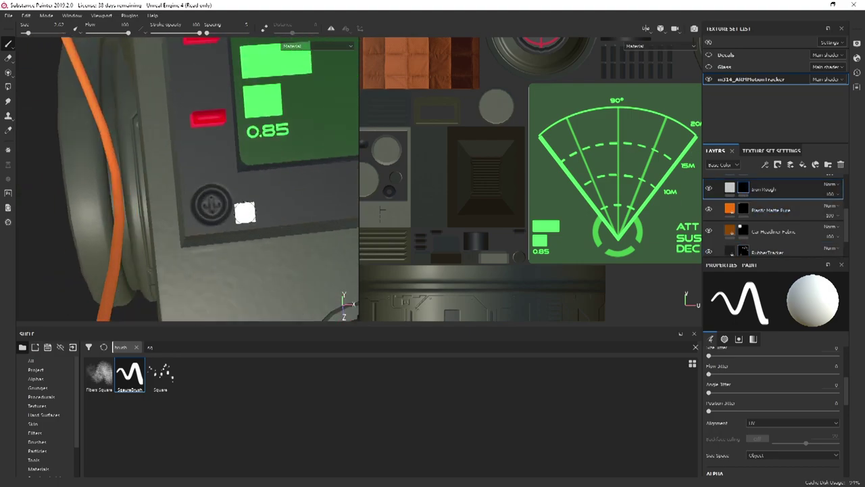
pyautogui.scroll(-2, 761, 232)
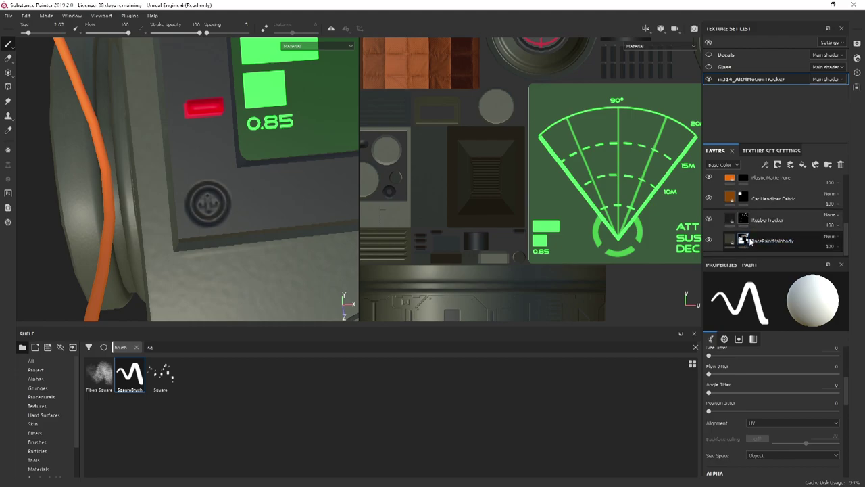
pyautogui.scroll(3, 749, 242)
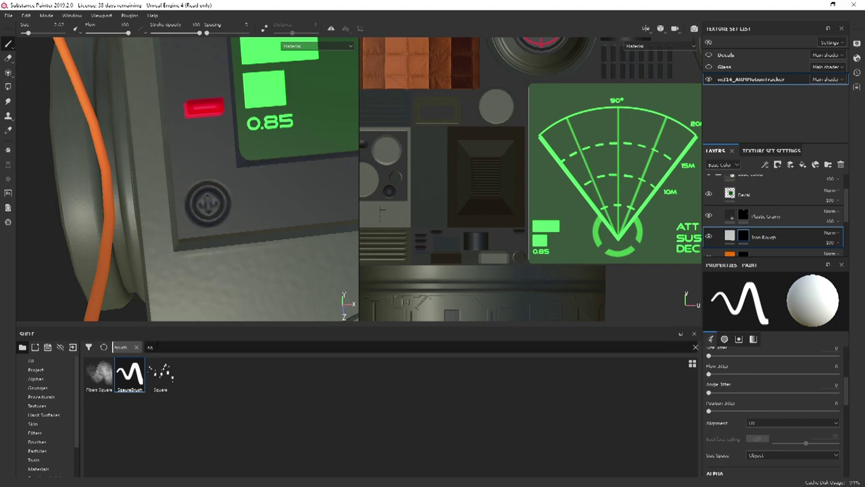
# - Clear the brush search and choose the Basic Hard brush
pyautogui.press('BackSpace')
pyautogui.press('BackSpace')
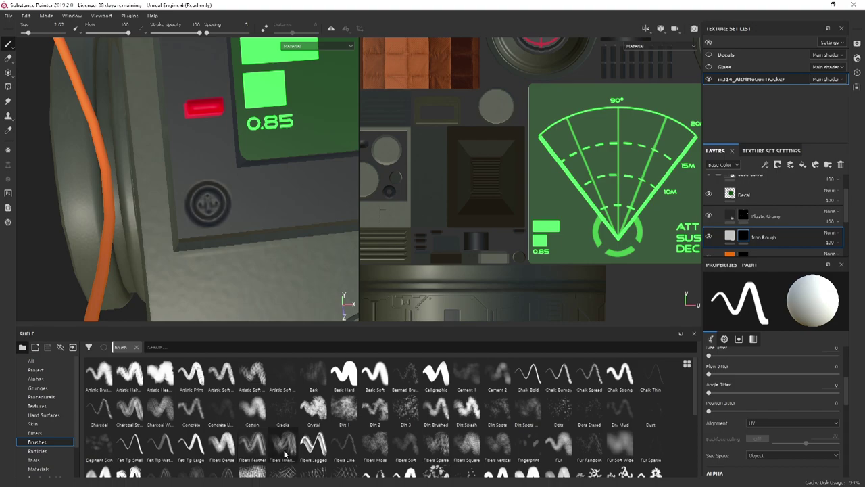
pyautogui.click(344, 375)
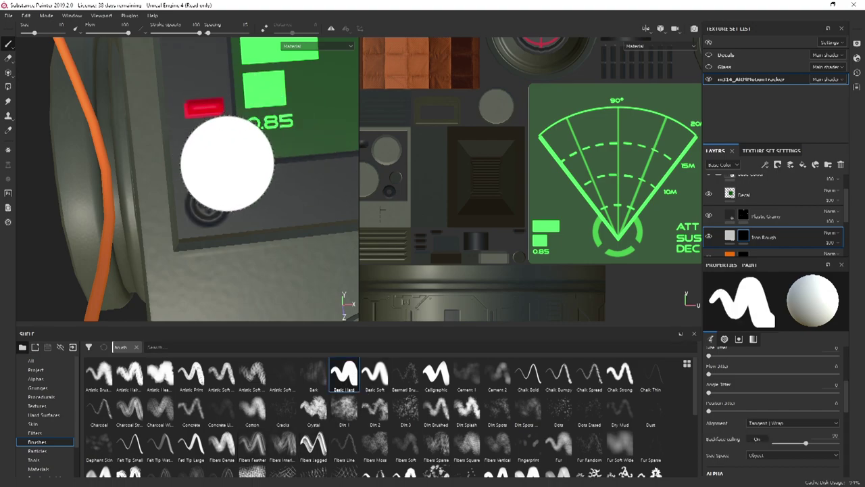
# - Reduce the brush size to 4.66 and stamp white over the screw at the screen frame's lower-left corner
pyautogui.keyDown('alt'); pyautogui.moveTo(455, 238); pyautogui.dragTo(584, 244, button='middle'); pyautogui.keyUp('alt')
pyautogui.moveTo(594, 147); pyautogui.dragTo(358, 203, button='middle')
pyautogui.scroll(10, 483, 207)
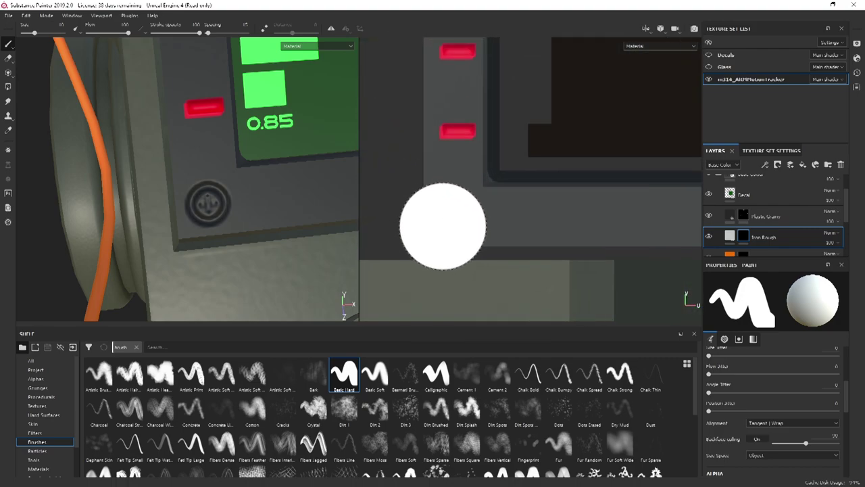
pyautogui.moveTo(453, 223)
pyautogui.keyDown('ctrl'); pyautogui.mouseDown(button='right')
pyautogui.moveTo(471, 232)
pyautogui.moveTo(453, 218)
pyautogui.mouseUp(button='right'); pyautogui.keyUp('ctrl')
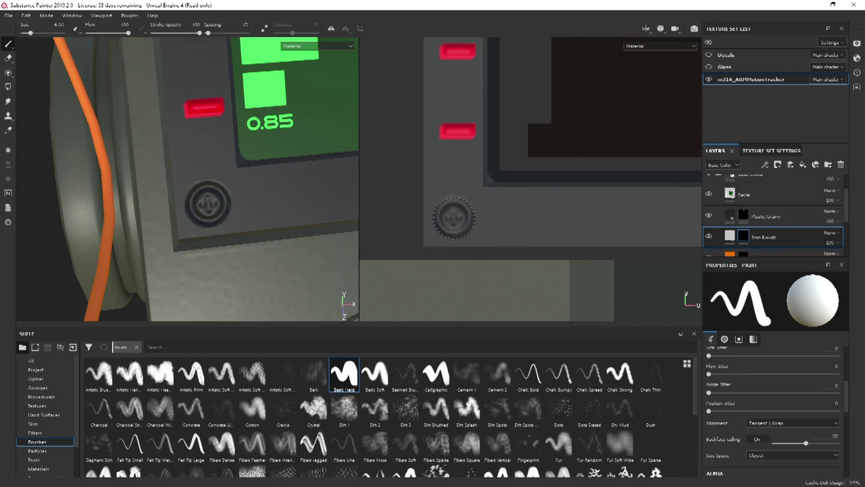
pyautogui.click(453, 218)
# - Stamp white on the Iron Rough mask over the screw at the screen frame's lower-right corner
pyautogui.scroll(-4, 572, 228)
pyautogui.keyDown('alt'); pyautogui.moveTo(656, 218); pyautogui.dragTo(407, 226, button='middle'); pyautogui.keyUp('alt')
pyautogui.keyDown('alt'); pyautogui.moveTo(601, 222); pyautogui.dragTo(485, 196, button='middle'); pyautogui.keyUp('alt')
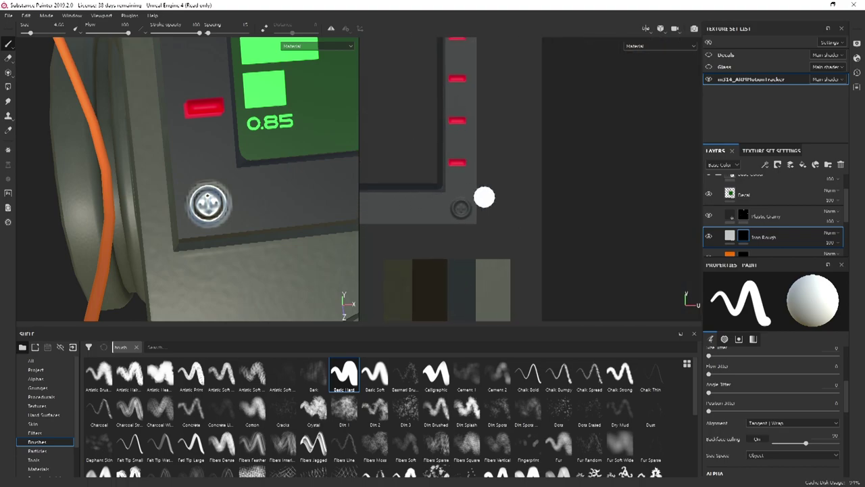
pyautogui.scroll(3, 466, 213)
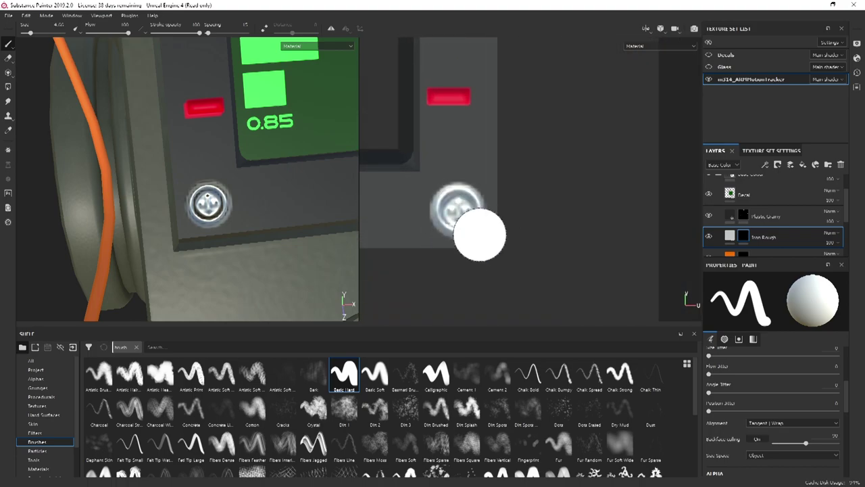
# - Stamp white on the Iron Rough mask over the screw at the screen frame's upper-right corner
pyautogui.scroll(-3, 480, 250)
pyautogui.keyDown('alt'); pyautogui.moveTo(519, 133); pyautogui.dragTo(543, 307, button='middle'); pyautogui.keyUp('alt')
pyautogui.scroll(3, 501, 182)
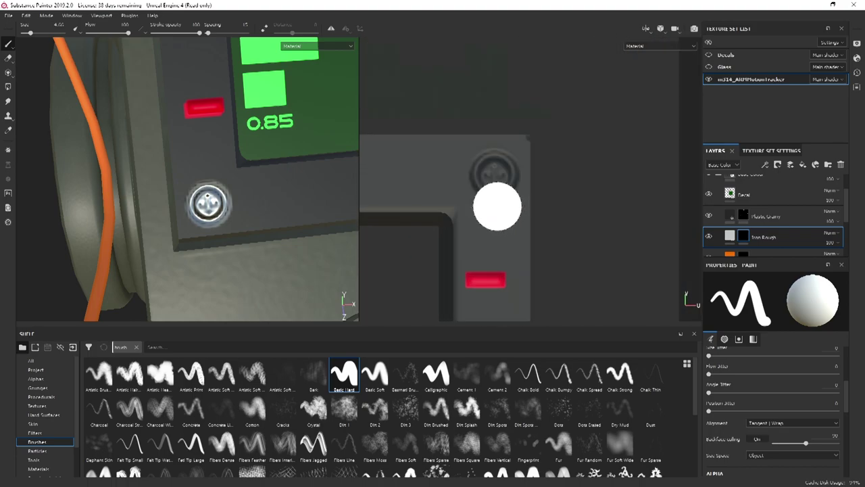
pyautogui.scroll(2, 497, 206)
pyautogui.click(490, 156)
# - Stamp white on the Iron Rough mask over the screw at the screen frame's upper-left corner
pyautogui.scroll(-4, 514, 227)
pyautogui.scroll(-2, 515, 232)
pyautogui.keyDown('alt'); pyautogui.moveTo(526, 225); pyautogui.dragTo(736, 178, button='middle'); pyautogui.keyUp('alt')
pyautogui.scroll(5, 458, 177)
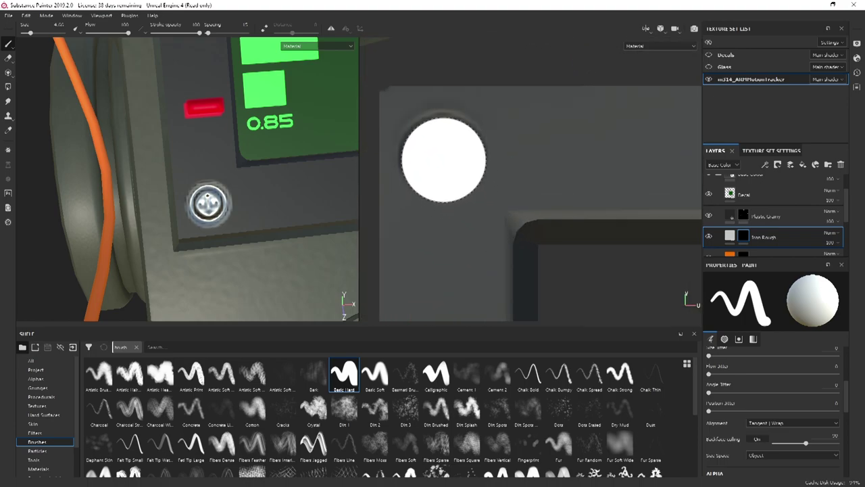
pyautogui.scroll(-3, 561, 144)
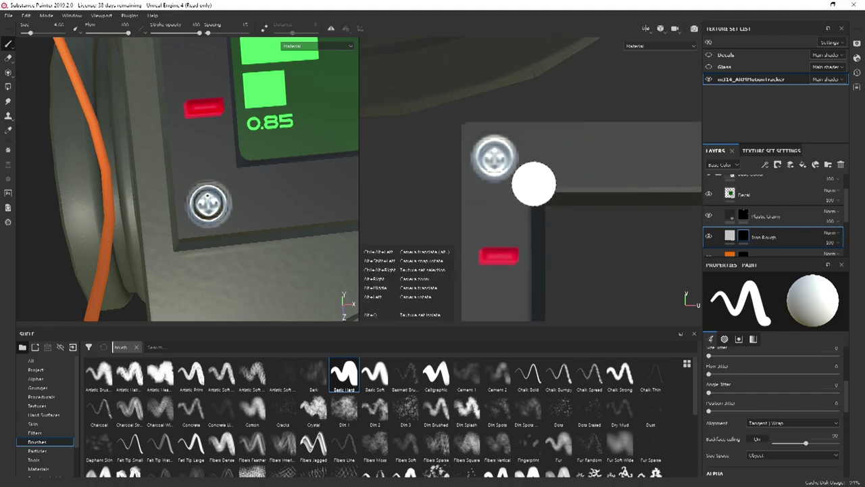
# - Select the RubberTracker layer's mask for painting the slotted front of the upper box
pyautogui.scroll(-4, 530, 187)
pyautogui.keyDown('alt'); pyautogui.moveTo(240, 208); pyautogui.dragTo(137, 251, button='middle'); pyautogui.keyUp('alt')
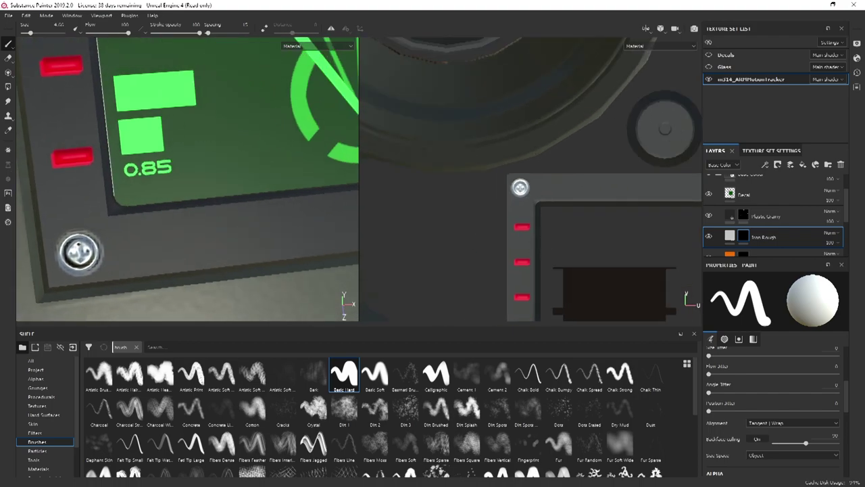
pyautogui.scroll(-5, 220, 247)
pyautogui.keyDown('alt'); pyautogui.moveTo(220, 248); pyautogui.dragTo(149, 158); pyautogui.keyUp('alt')
pyautogui.scroll(-3, 788, 220)
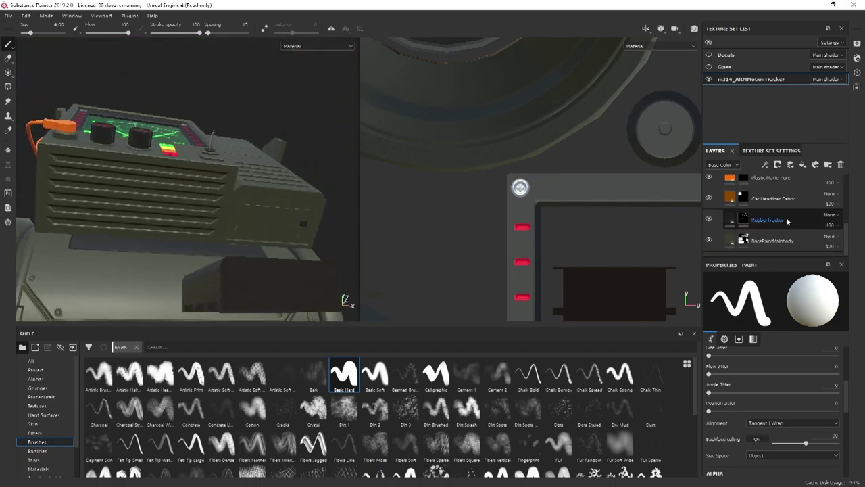
pyautogui.click(742, 222)
pyautogui.keyDown('alt'); pyautogui.moveTo(498, 248); pyautogui.dragTo(575, 199, button='middle'); pyautogui.keyUp('alt')
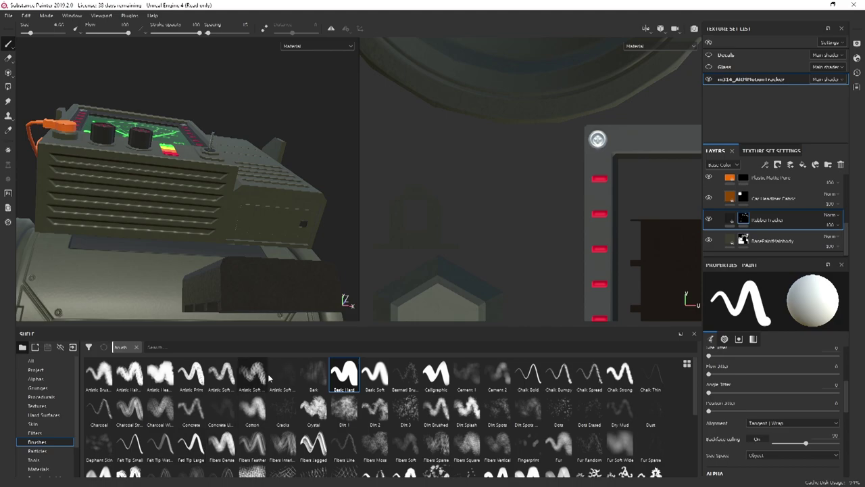
# - Search the brushes for "sq" and choose the custom square brush
pyautogui.click(179, 346)
pyautogui.write('sq')
pyautogui.click(130, 374)
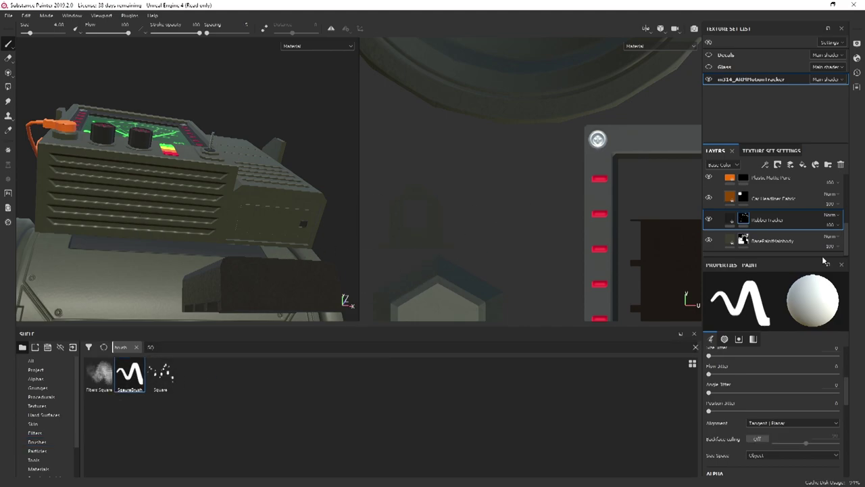
# - Locate the upper box's horizontal vent slots on the model and in the UV layout
pyautogui.keyDown('alt'); pyautogui.moveTo(145, 181); pyautogui.dragTo(249, 185); pyautogui.keyUp('alt')
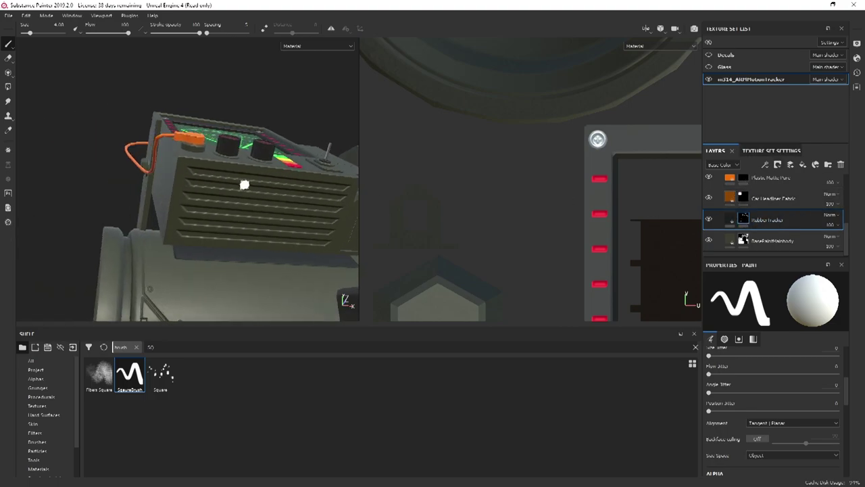
pyautogui.keyDown('alt'); pyautogui.moveTo(527, 297); pyautogui.dragTo(531, 203, button='middle'); pyautogui.keyUp('alt')
pyautogui.keyDown('alt'); pyautogui.moveTo(531, 202); pyautogui.dragTo(548, 368, button='right'); pyautogui.keyUp('alt')
pyautogui.keyDown('alt'); pyautogui.moveTo(548, 368); pyautogui.dragTo(575, 195, button='middle'); pyautogui.keyUp('alt')
pyautogui.keyDown('alt'); pyautogui.moveTo(456, 220); pyautogui.dragTo(537, 201, button='middle'); pyautogui.keyUp('alt')
pyautogui.keyDown('alt'); pyautogui.moveTo(536, 200); pyautogui.dragTo(533, 216, button='right'); pyautogui.keyUp('alt')
pyautogui.moveTo(449, 84)
pyautogui.keyDown('alt'); pyautogui.mouseDown(button='middle')
pyautogui.moveTo(475, 162)
pyautogui.moveTo(477, 245)
pyautogui.moveTo(520, 177)
pyautogui.mouseUp(button='middle'); pyautogui.keyUp('alt')
pyautogui.moveTo(482, 233)
pyautogui.keyDown('alt'); pyautogui.mouseDown(button='right')
pyautogui.moveTo(508, 176)
pyautogui.moveTo(522, 182)
pyautogui.moveTo(446, 188)
pyautogui.mouseUp(button='right'); pyautogui.keyUp('alt')
pyautogui.keyDown('alt'); pyautogui.moveTo(446, 188); pyautogui.dragTo(463, 191, button='middle'); pyautogui.keyUp('alt')
pyautogui.keyDown('alt'); pyautogui.moveTo(407, 198); pyautogui.dragTo(461, 190, button='right'); pyautogui.keyUp('alt')
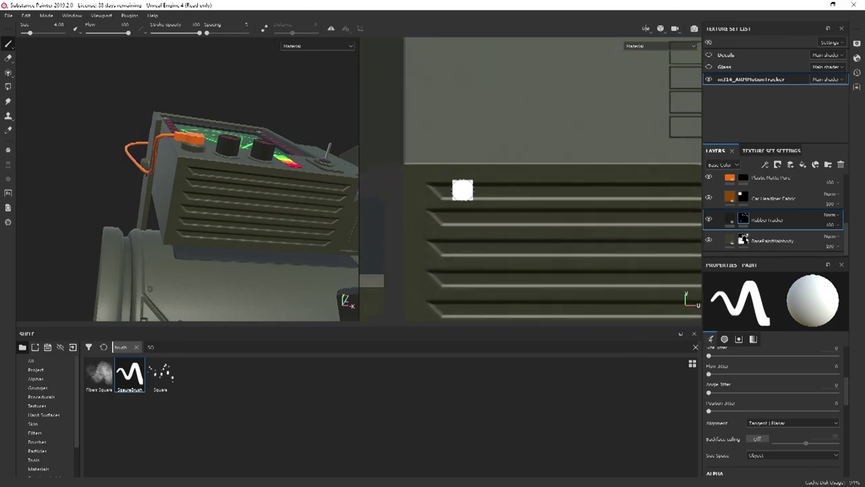
pyautogui.keyDown('alt'); pyautogui.moveTo(486, 209); pyautogui.dragTo(473, 224, button='middle'); pyautogui.keyUp('alt')
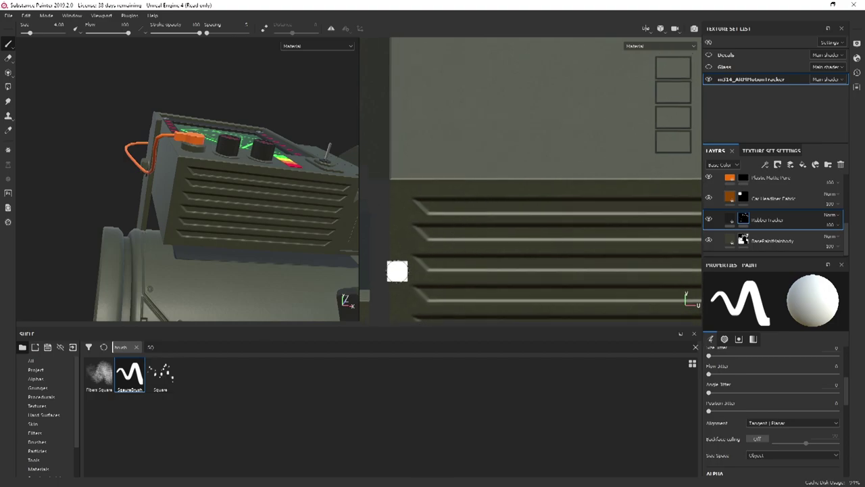
# - Rename the custom square brush preset to SquareBrush and select it again
pyautogui.rightClick(127, 365)
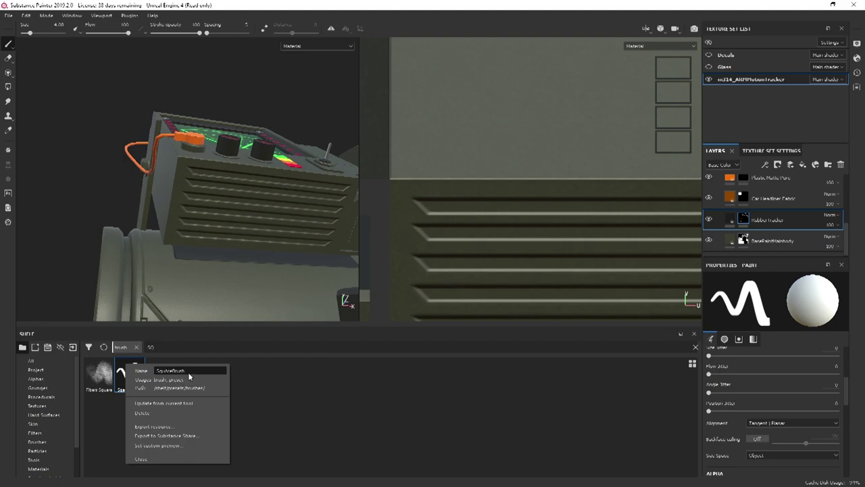
pyautogui.click(251, 381)
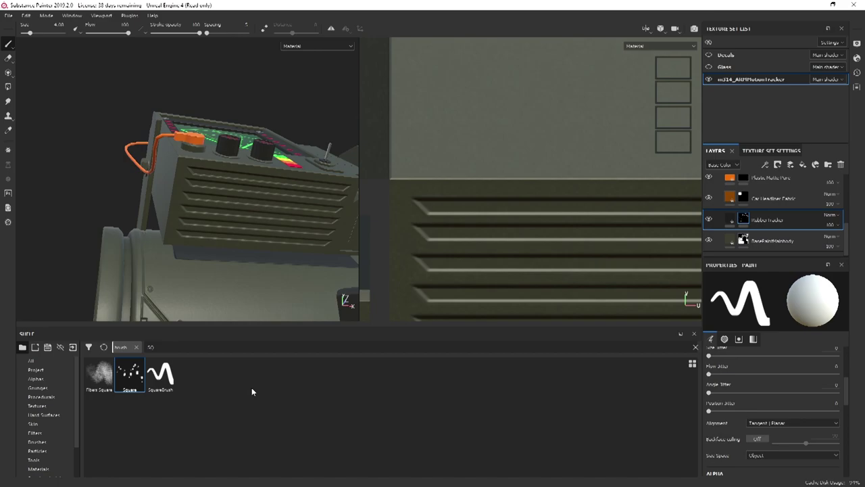
pyautogui.click(157, 386)
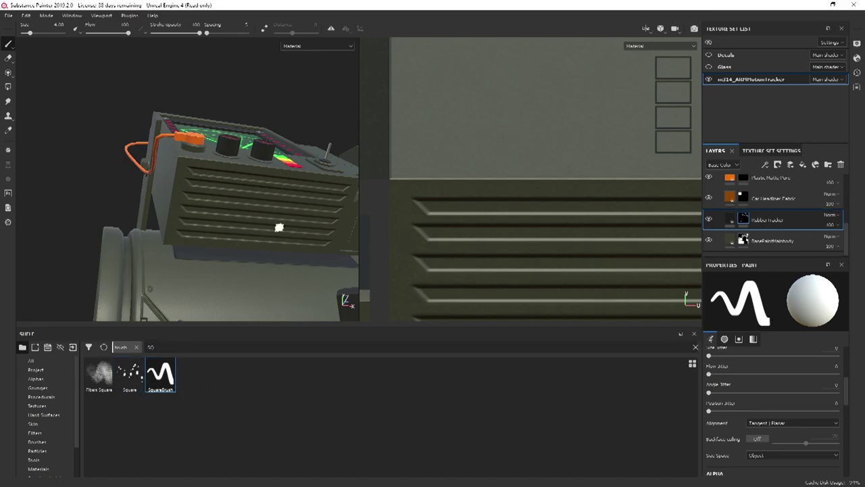
# - Reduce the brush size to 2.01 and paint a straight white stroke along the full length of the top vent slot
pyautogui.press('[')
pyautogui.press('[')
pyautogui.keyDown('ctrl'); pyautogui.moveTo(452, 210); pyautogui.dragTo(433, 209, button='right'); pyautogui.keyUp('ctrl')
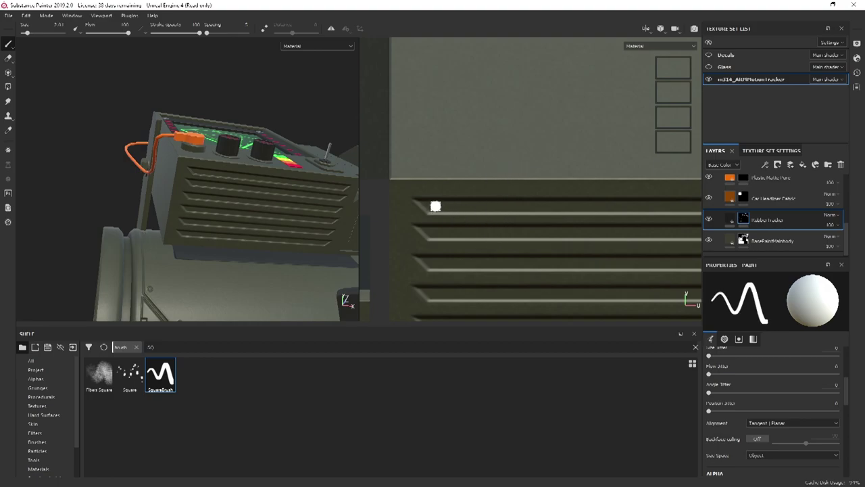
pyautogui.click(435, 205)
pyautogui.keyDown('shift'); pyautogui.click(673, 207); pyautogui.keyUp('shift')
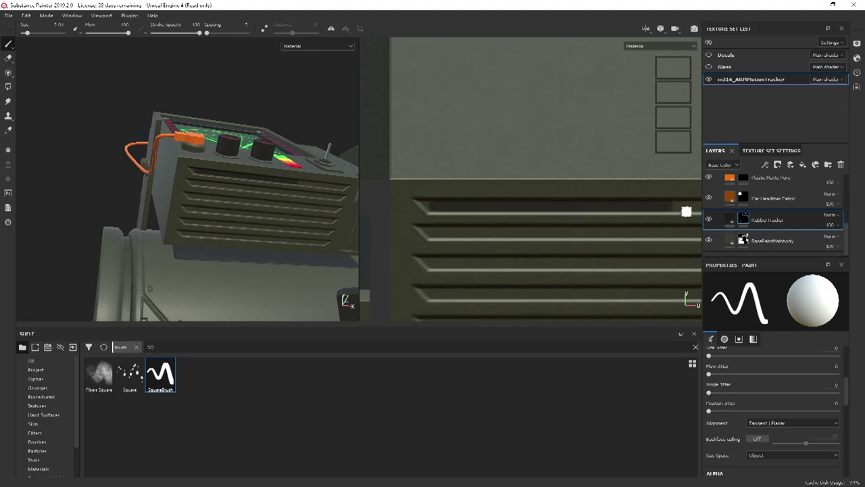
pyautogui.moveTo(613, 216); pyautogui.dragTo(430, 221, button='middle')
pyautogui.press('shift')
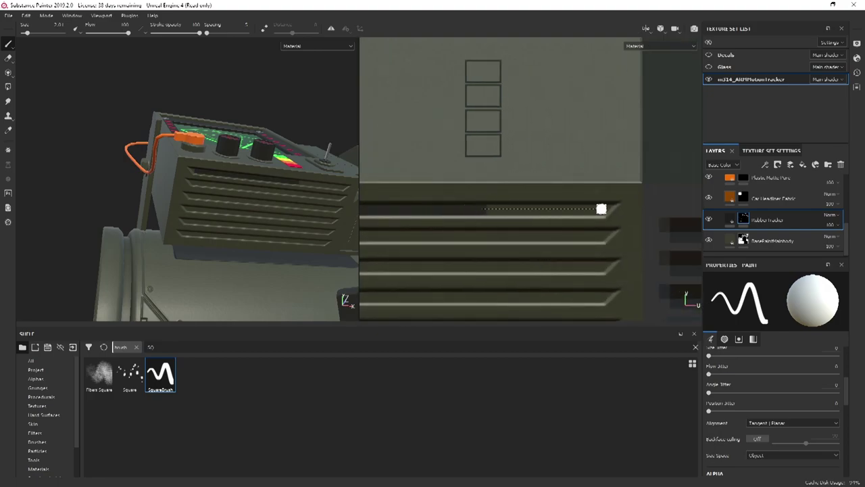
pyautogui.keyDown('shift'); pyautogui.click(602, 209); pyautogui.keyUp('shift')
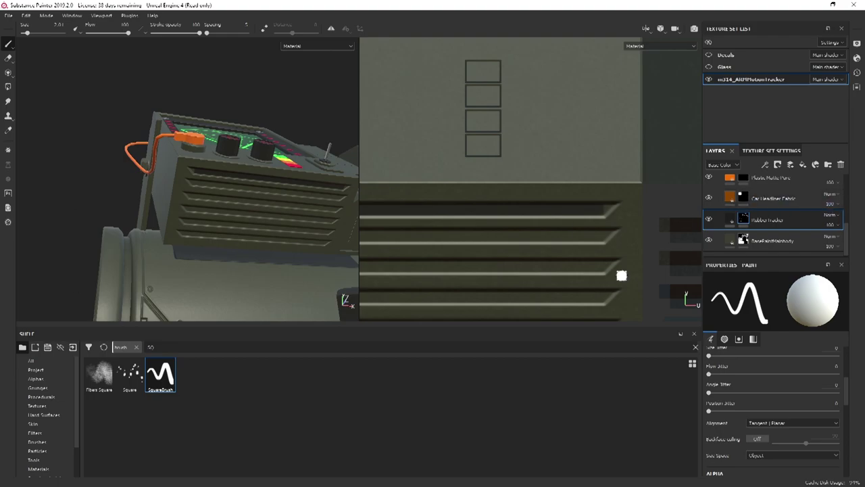
# - Reduce the brush size to 0.37 and fill the top vent slot's slanted right end on the RubberTracker mask
pyautogui.click(839, 225)
pyautogui.moveTo(861, 241)
pyautogui.mouseDown()
pyautogui.moveTo(842, 243)
pyautogui.moveTo(864, 245)
pyautogui.mouseUp()
pyautogui.scroll(8, 195, 176)
pyautogui.scroll(5, 536, 228)
pyautogui.keyDown('ctrl'); pyautogui.moveTo(600, 207); pyautogui.dragTo(579, 211, button='right'); pyautogui.keyUp('ctrl')
pyautogui.press(']')
pyautogui.press(']')
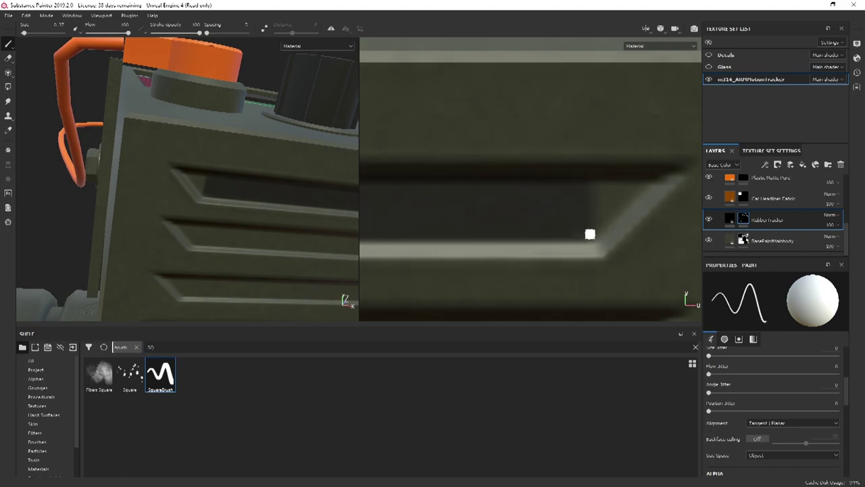
pyautogui.keyDown('shift'); pyautogui.click(643, 183); pyautogui.keyUp('shift')
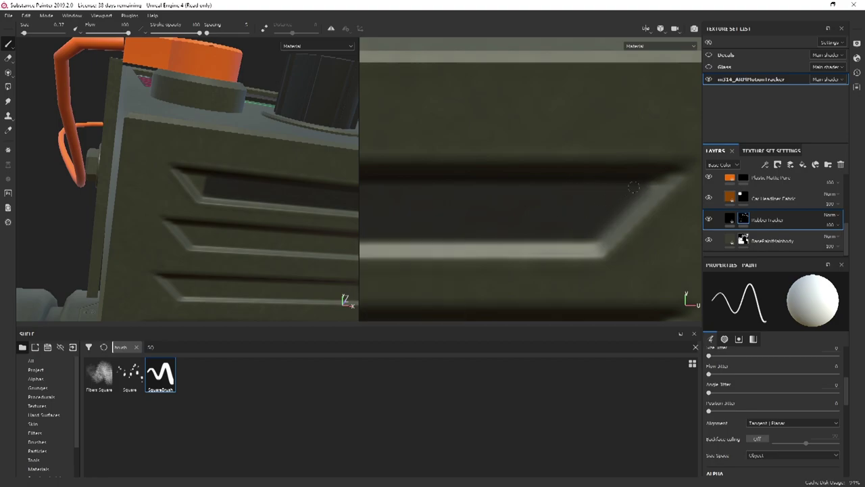
# - Fill the top vent slot's slanted left end with short white strokes on the RubberTracker mask
pyautogui.scroll(-10, 545, 236)
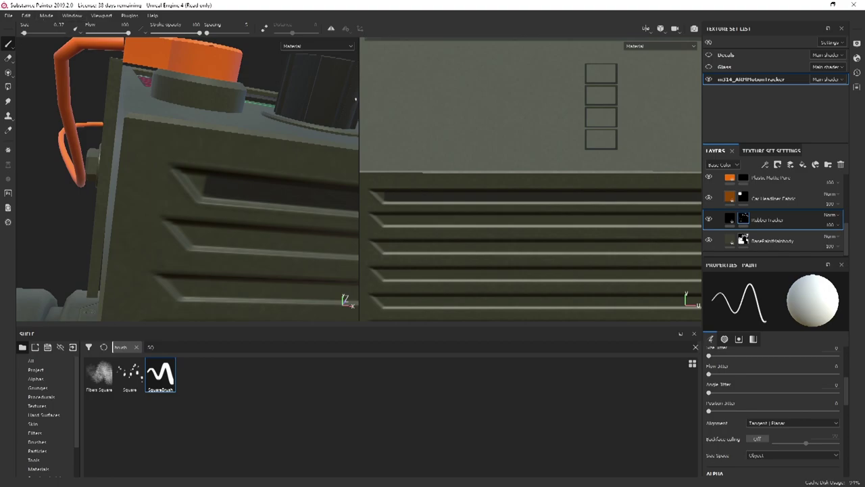
pyautogui.scroll(-2, 405, 207)
pyautogui.scroll(8, 420, 212)
pyautogui.moveTo(387, 193); pyautogui.dragTo(435, 238)
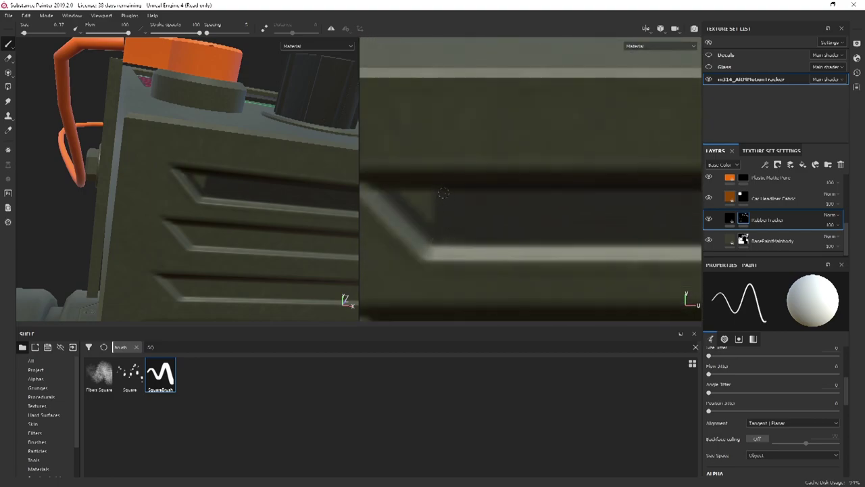
pyautogui.moveTo(402, 193); pyautogui.dragTo(434, 224)
pyautogui.click(443, 234)
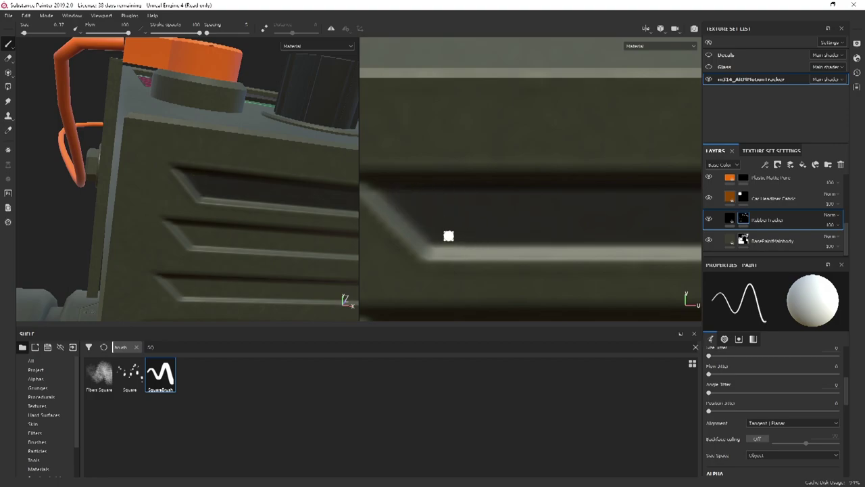
pyautogui.scroll(-6, 561, 210)
pyautogui.scroll(-3, 575, 240)
pyautogui.keyDown('alt'); pyautogui.moveTo(575, 240); pyautogui.dragTo(365, 225, button='middle'); pyautogui.keyUp('alt')
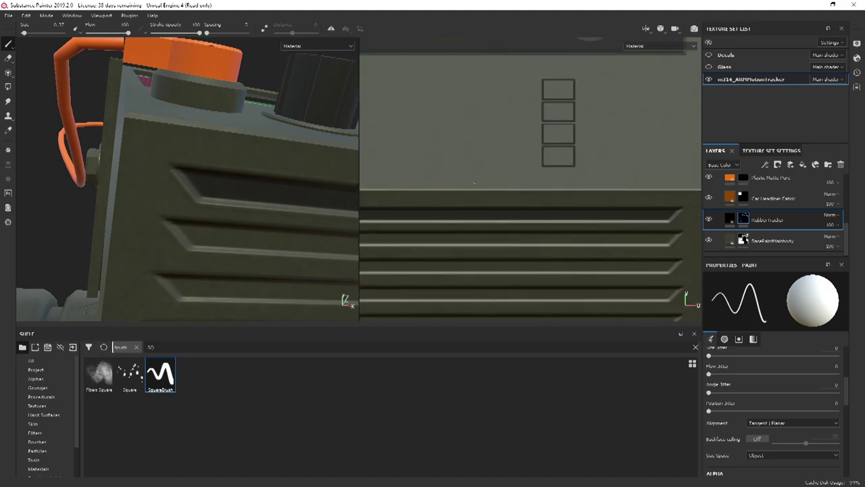
pyautogui.scroll(-7, 524, 226)
pyautogui.keyDown('alt'); pyautogui.moveTo(539, 196); pyautogui.dragTo(534, 236, button='middle'); pyautogui.keyUp('alt')
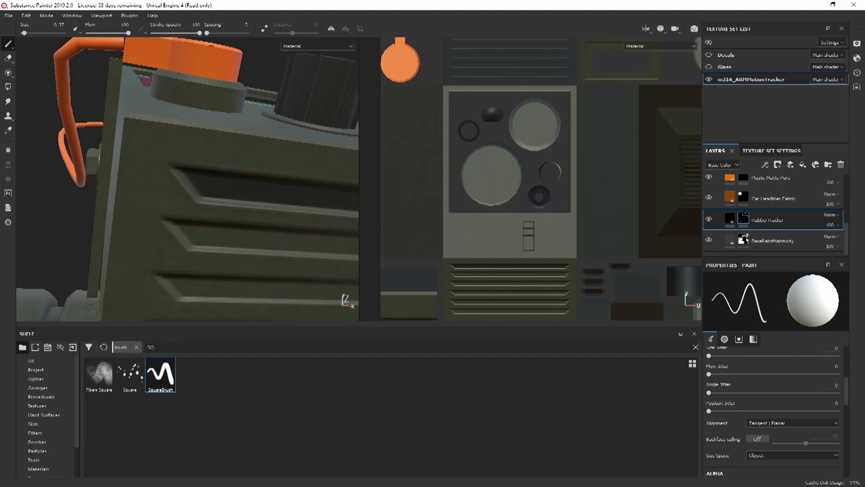
pyautogui.keyDown('alt'); pyautogui.moveTo(177, 75); pyautogui.dragTo(248, 207); pyautogui.keyUp('alt')
pyautogui.scroll(-3, 226, 185)
pyautogui.keyDown('alt'); pyautogui.moveTo(247, 207); pyautogui.dragTo(214, 173, button='middle'); pyautogui.keyUp('alt')
pyautogui.keyDown('alt'); pyautogui.moveTo(214, 171); pyautogui.dragTo(148, 237); pyautogui.keyUp('alt')
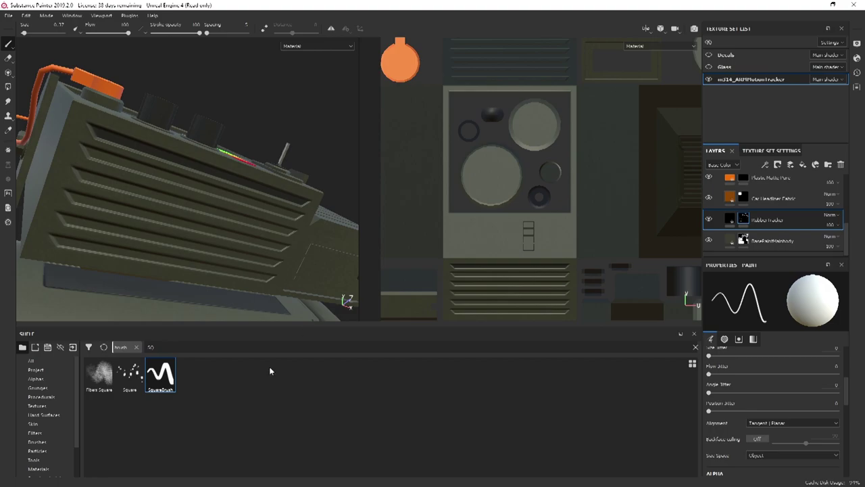
# - Select the Square brush preset and try raising its angle jitter and flow jitter
pyautogui.click(130, 376)
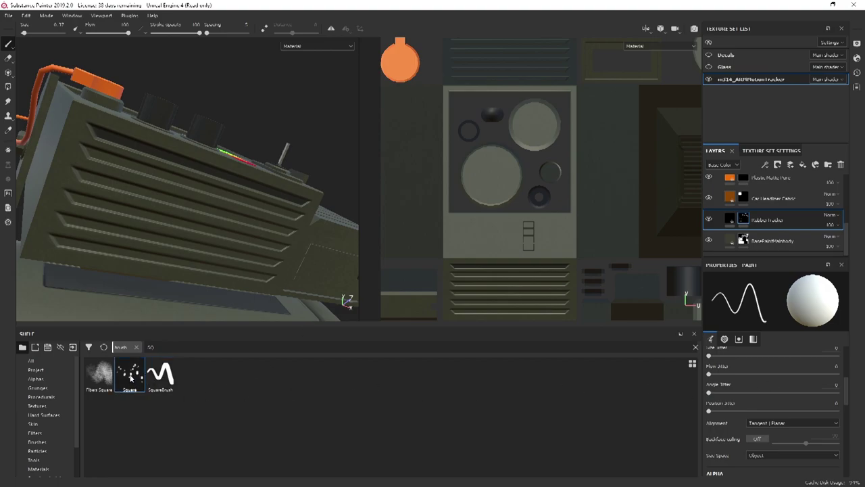
pyautogui.moveTo(710, 392); pyautogui.dragTo(783, 392)
pyautogui.moveTo(710, 375); pyautogui.dragTo(756, 374)
pyautogui.scroll(5, 776, 397)
pyautogui.rightClick(782, 356)
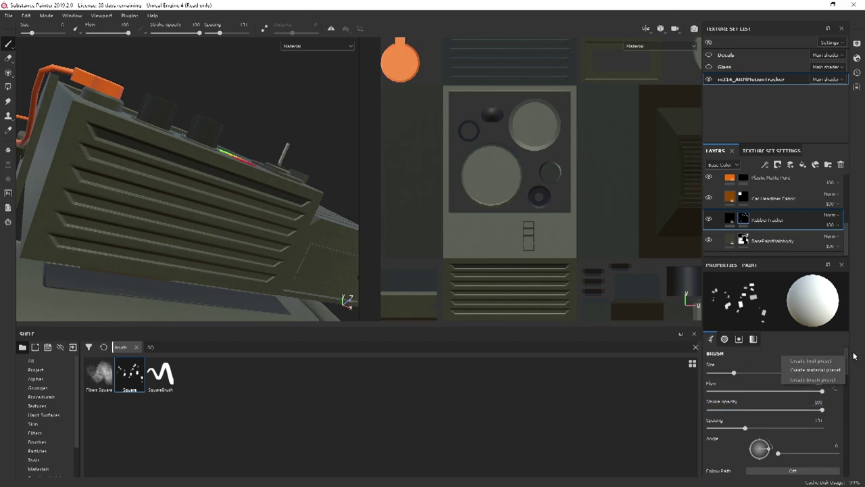
pyautogui.click(745, 377)
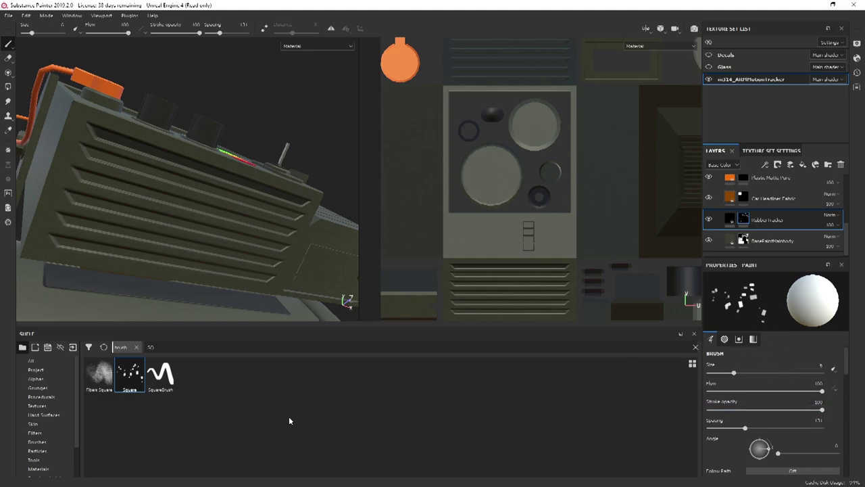
pyautogui.click(160, 374)
pyautogui.click(137, 383)
# - Collapse the Base Colour layer folder and select Layer 1
pyautogui.keyDown('alt'); pyautogui.moveTo(256, 136); pyautogui.dragTo(196, 252); pyautogui.keyUp('alt')
pyautogui.scroll(3, 230, 179)
pyautogui.keyDown('alt'); pyautogui.moveTo(214, 192); pyautogui.dragTo(239, 157); pyautogui.keyUp('alt')
pyautogui.scroll(5, 745, 232)
pyautogui.click(719, 209)
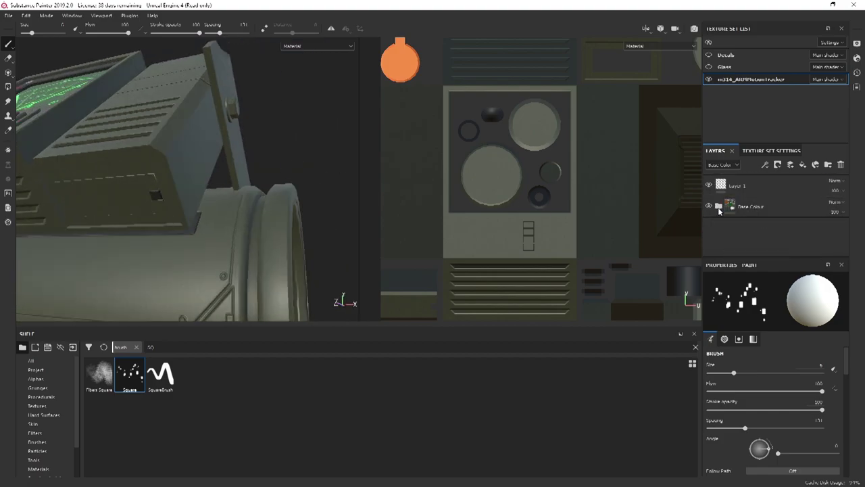
pyautogui.click(784, 186)
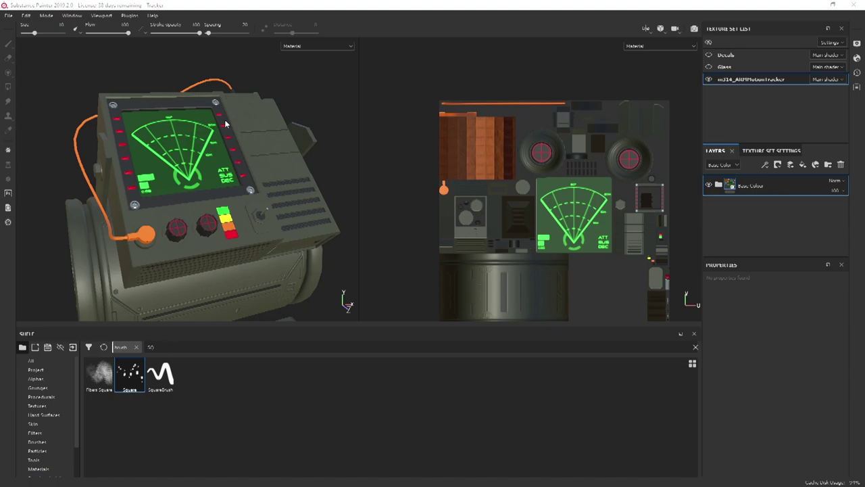
# - Search the materials for metal and add Steel Rough as a fill layer above the Base Colour folder
pyautogui.keyDown('alt'); pyautogui.moveTo(224, 196); pyautogui.dragTo(169, 237); pyautogui.keyUp('alt')
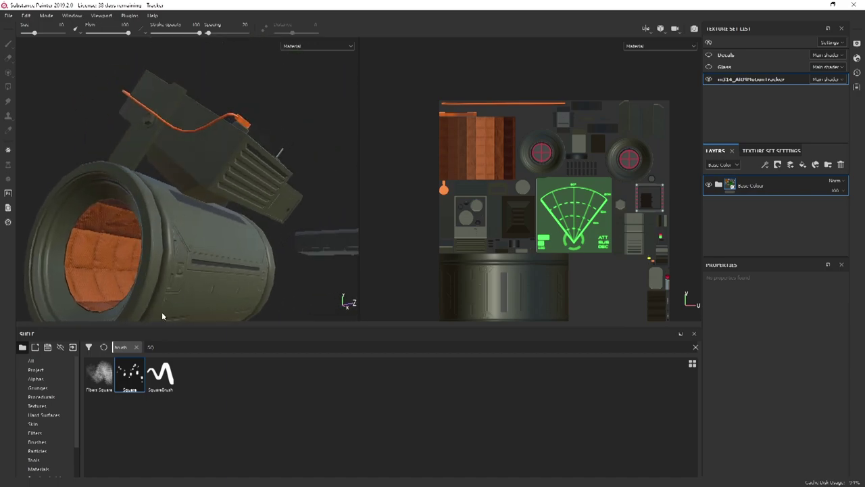
pyautogui.keyDown('alt'); pyautogui.moveTo(230, 269); pyautogui.dragTo(184, 245); pyautogui.keyUp('alt')
pyautogui.keyDown('alt'); pyautogui.moveTo(266, 235); pyautogui.dragTo(247, 124); pyautogui.keyUp('alt')
pyautogui.keyDown('alt'); pyautogui.moveTo(208, 98); pyautogui.dragTo(401, 196); pyautogui.keyUp('alt')
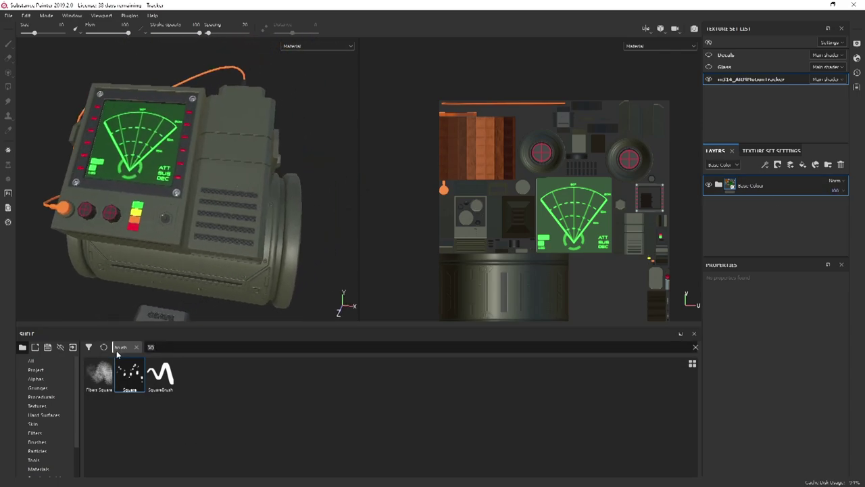
pyautogui.click(46, 470)
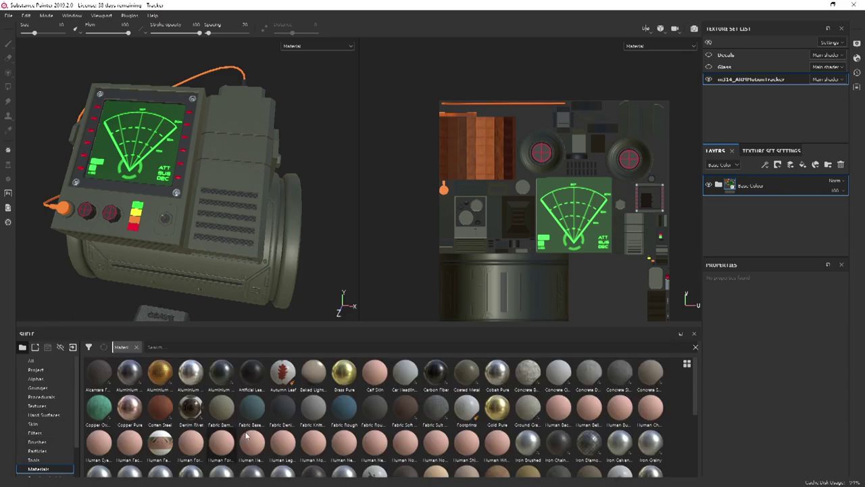
pyautogui.click(187, 350)
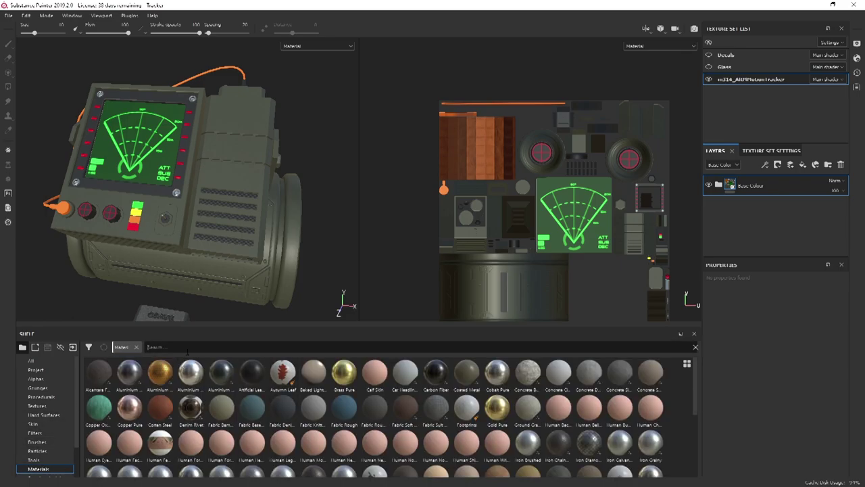
pyautogui.write('metal')
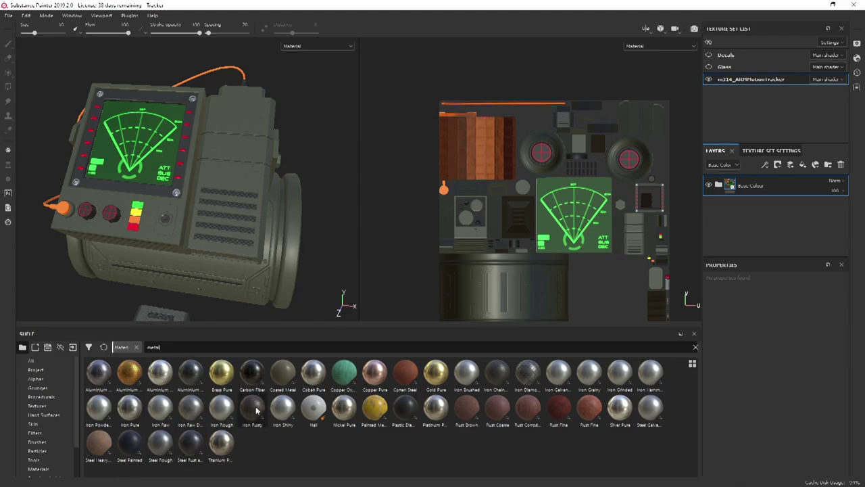
pyautogui.moveTo(162, 444); pyautogui.dragTo(798, 177)
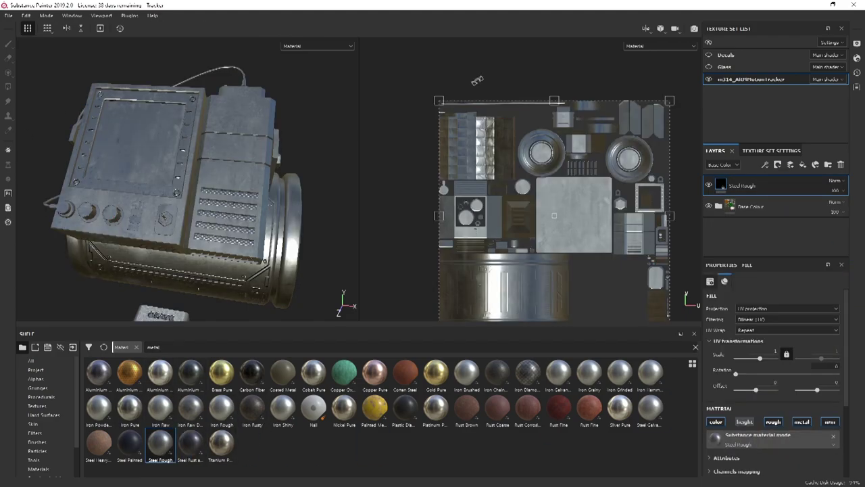
# - Add a black mask to the Steel Rough layer and set its material's UV scale to 15
pyautogui.rightClick(784, 184)
pyautogui.click(767, 14)
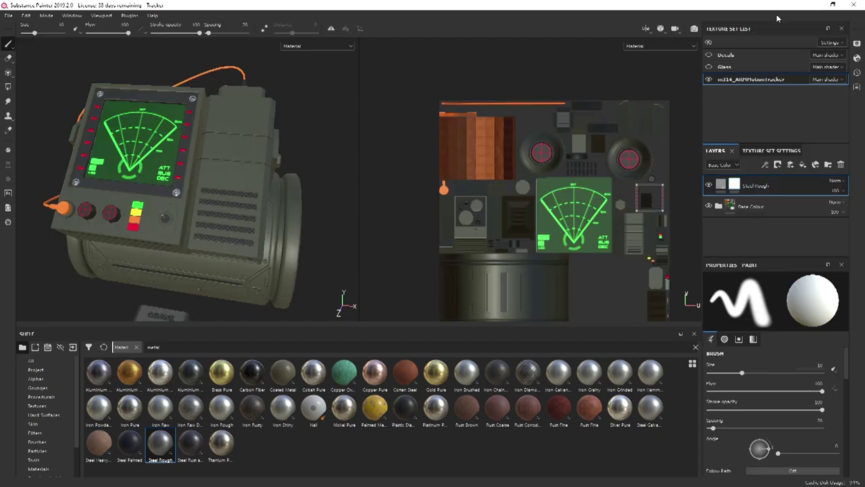
pyautogui.click(721, 185)
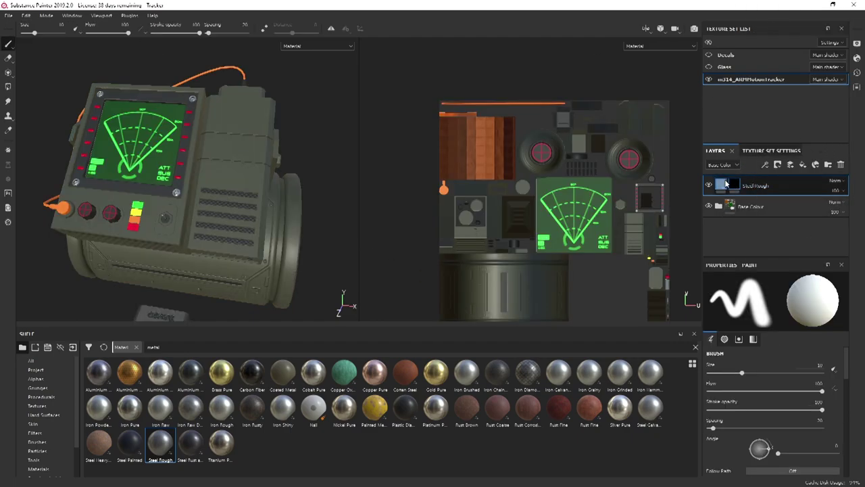
pyautogui.write('15')
pyautogui.press('Return')
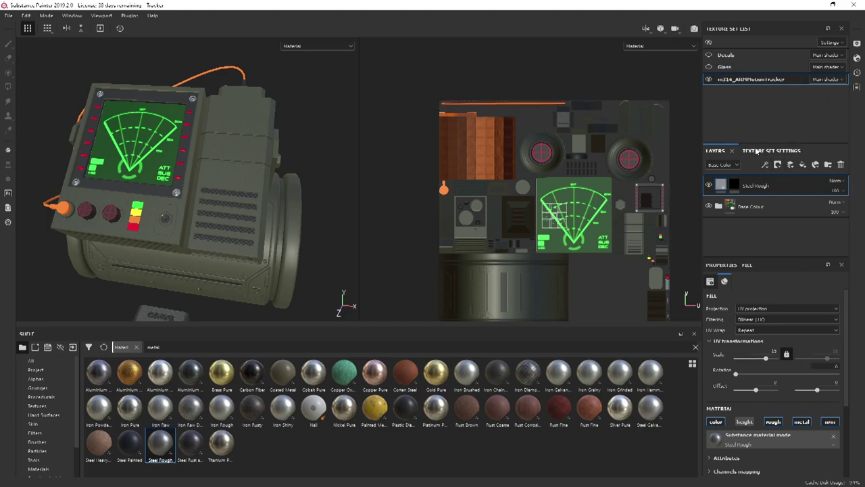
# - Add a Metal Edge Wear generator to the Steel Rough layer's mask
pyautogui.doubleClick(756, 186)
pyautogui.click(737, 187)
pyautogui.rightClick(737, 187)
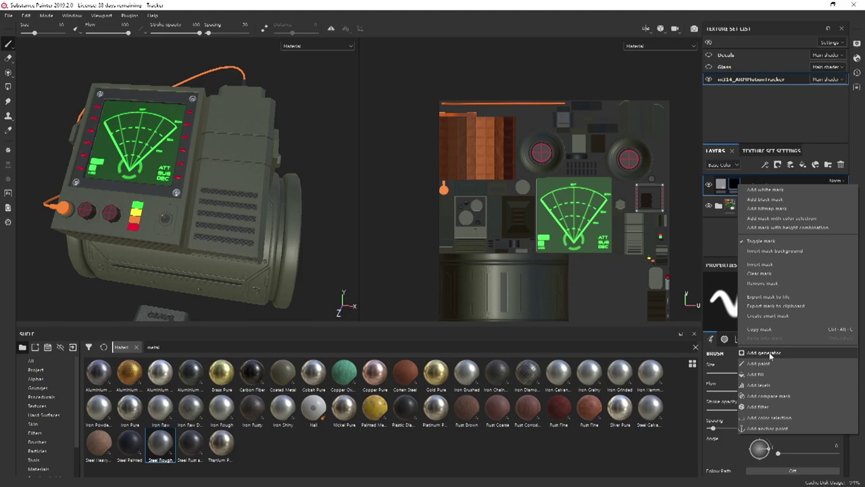
pyautogui.click(764, 353)
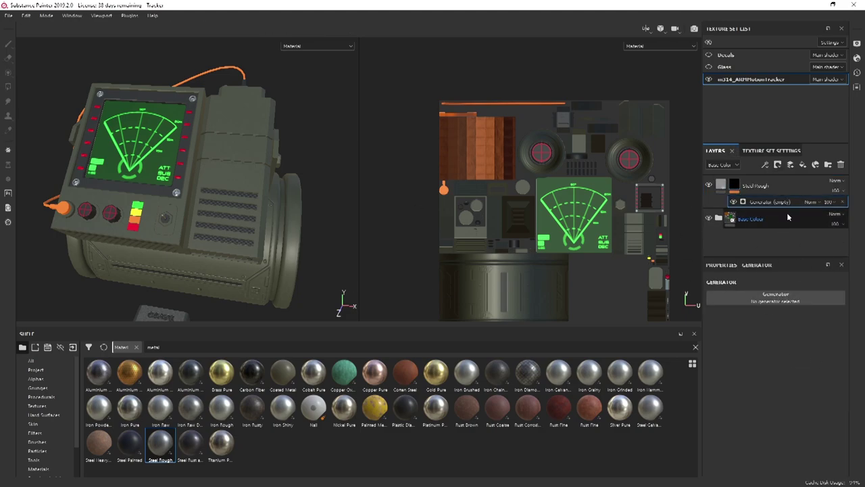
pyautogui.click(780, 297)
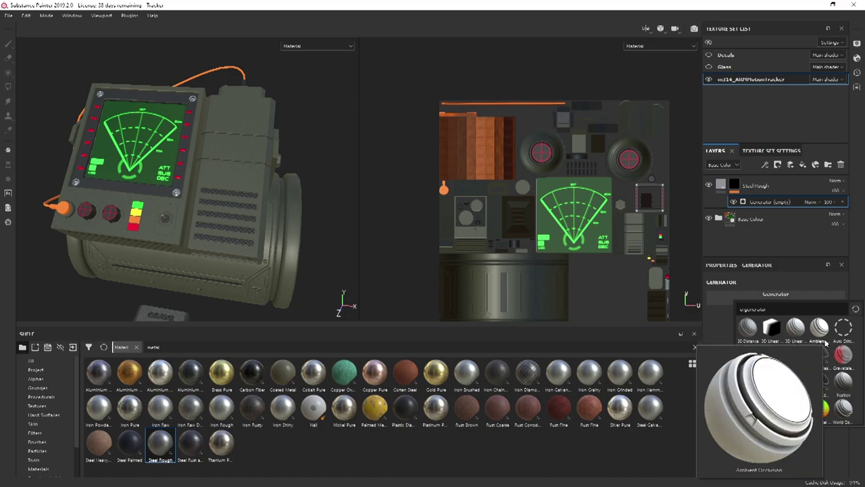
pyautogui.click(826, 393)
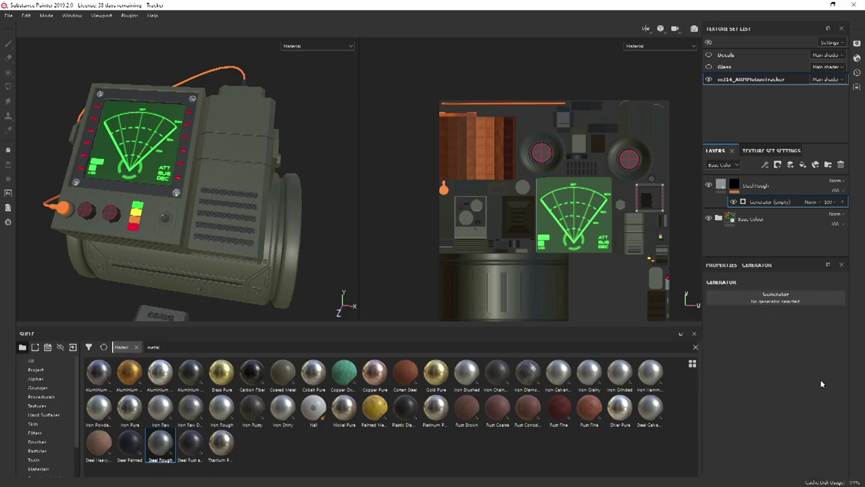
# - Check the worn edges around the tracker and set the Metal Edge Wear generator's wear level to 0.58
pyautogui.keyDown('alt'); pyautogui.moveTo(85, 214); pyautogui.dragTo(120, 209); pyautogui.keyUp('alt')
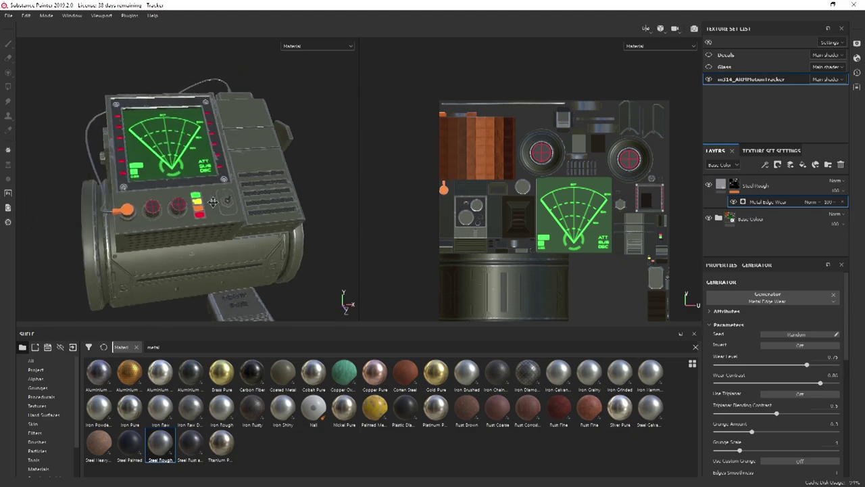
pyautogui.keyDown('alt'); pyautogui.moveTo(121, 210); pyautogui.dragTo(190, 204, button='right'); pyautogui.keyUp('alt')
pyautogui.keyDown('alt'); pyautogui.moveTo(162, 217); pyautogui.dragTo(155, 111); pyautogui.keyUp('alt')
pyautogui.keyDown('alt'); pyautogui.moveTo(229, 197); pyautogui.dragTo(181, 165); pyautogui.keyUp('alt')
pyautogui.keyDown('alt'); pyautogui.moveTo(210, 199); pyautogui.dragTo(263, 253, button='middle'); pyautogui.keyUp('alt')
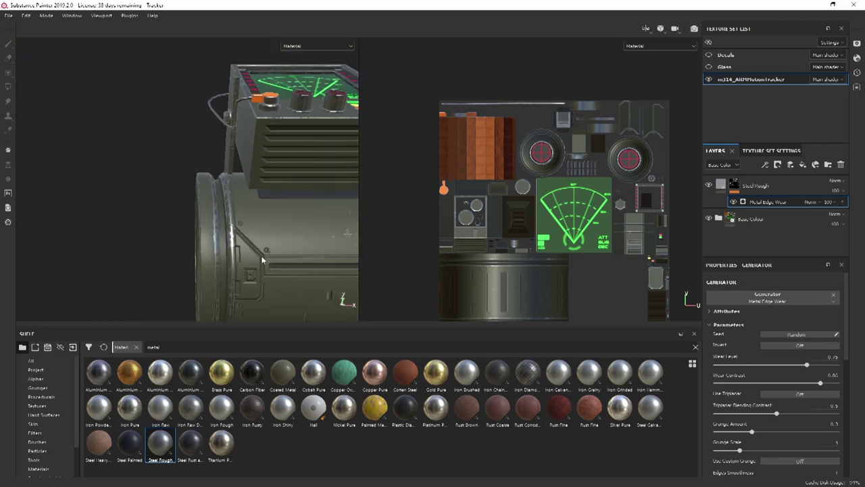
pyautogui.keyDown('alt'); pyautogui.moveTo(263, 253); pyautogui.dragTo(158, 188, button='right'); pyautogui.keyUp('alt')
pyautogui.keyDown('alt'); pyautogui.moveTo(158, 187); pyautogui.dragTo(237, 205); pyautogui.keyUp('alt')
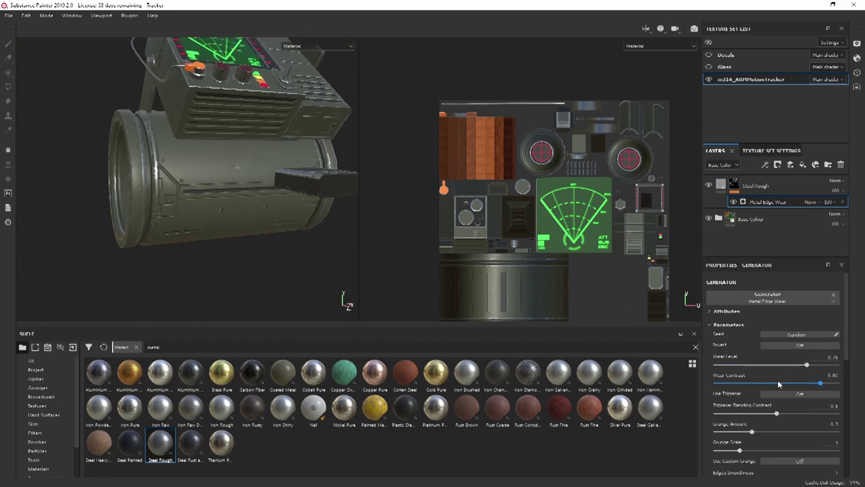
pyautogui.moveTo(793, 367)
pyautogui.mouseDown()
pyautogui.moveTo(768, 365)
pyautogui.moveTo(793, 367)
pyautogui.mouseUp()
pyautogui.keyDown('alt'); pyautogui.moveTo(270, 119); pyautogui.dragTo(318, 196); pyautogui.keyUp('alt')
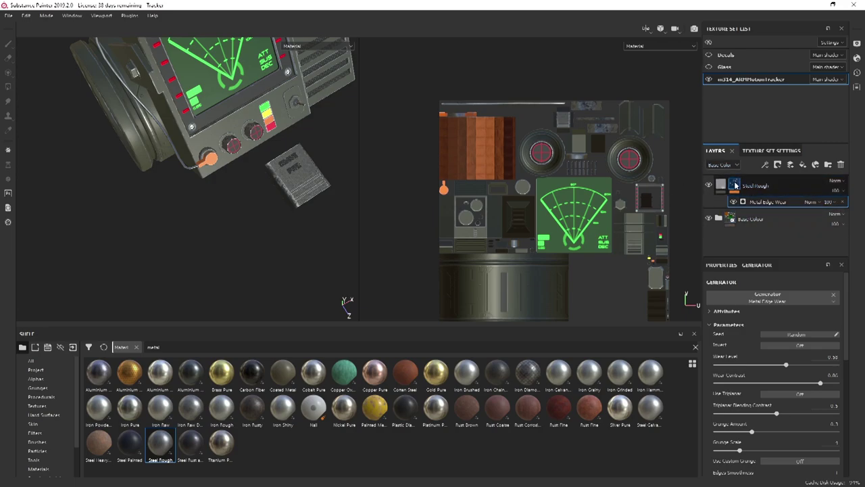
# - Select the Steel Rough mask and set the Polygon Fill tool to UV chunk mode over the battery pack
pyautogui.click(736, 184)
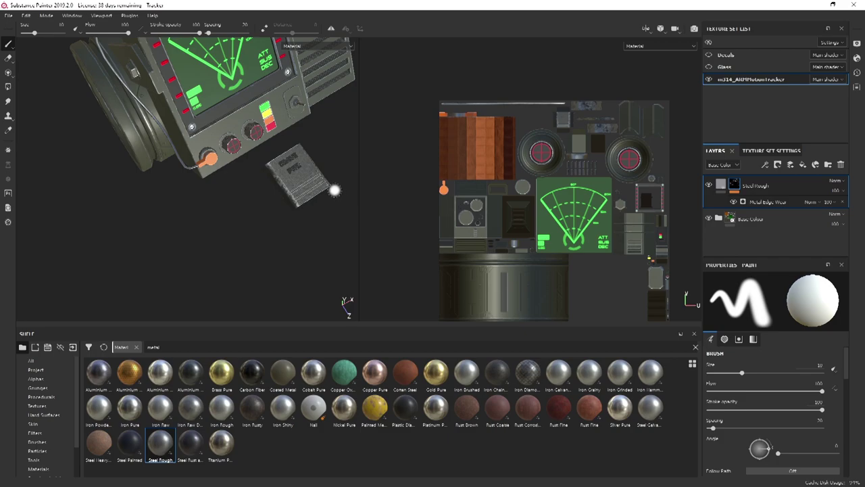
pyautogui.keyDown('alt'); pyautogui.moveTo(319, 183); pyautogui.dragTo(311, 193, button='right'); pyautogui.keyUp('alt')
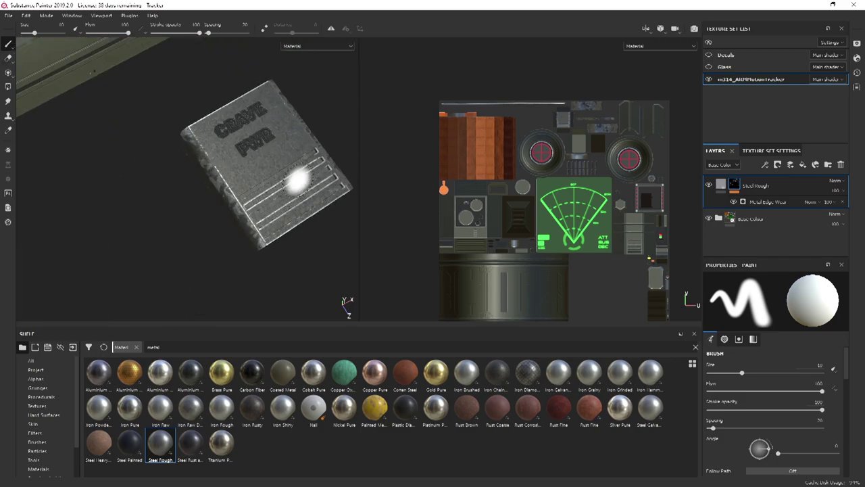
pyautogui.click(8, 87)
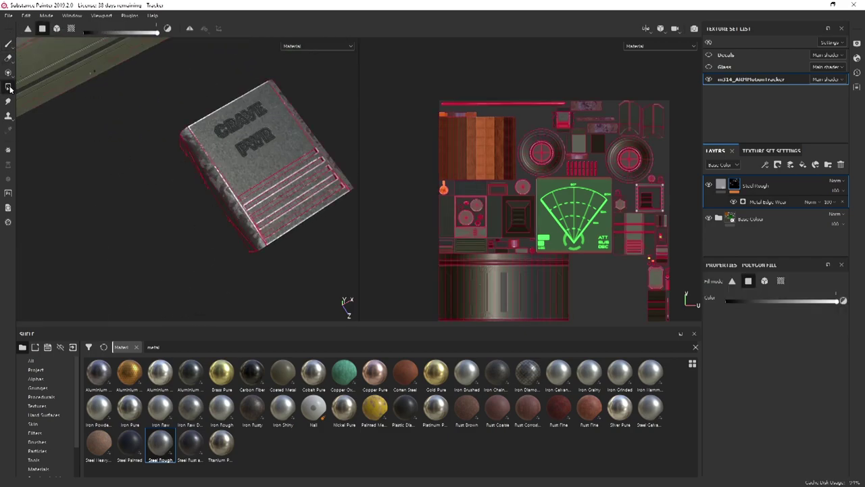
pyautogui.click(782, 281)
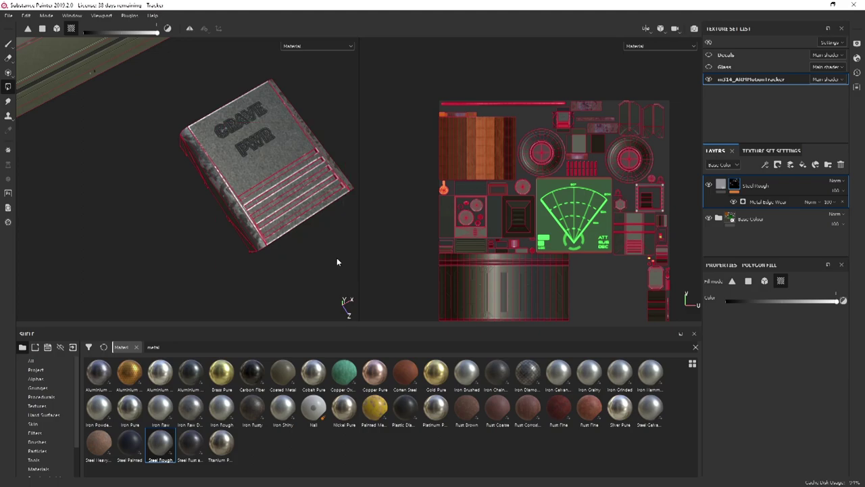
pyautogui.click(745, 184)
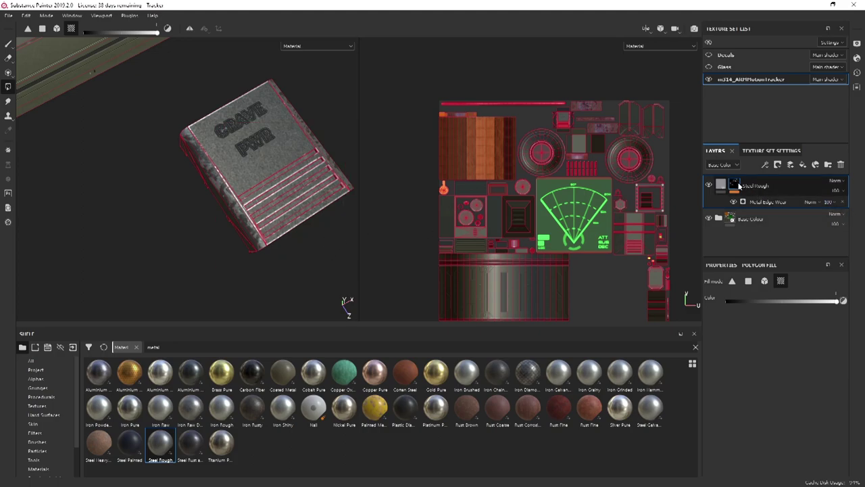
pyautogui.keyDown('alt'); pyautogui.moveTo(321, 187); pyautogui.dragTo(223, 179); pyautogui.keyUp('alt')
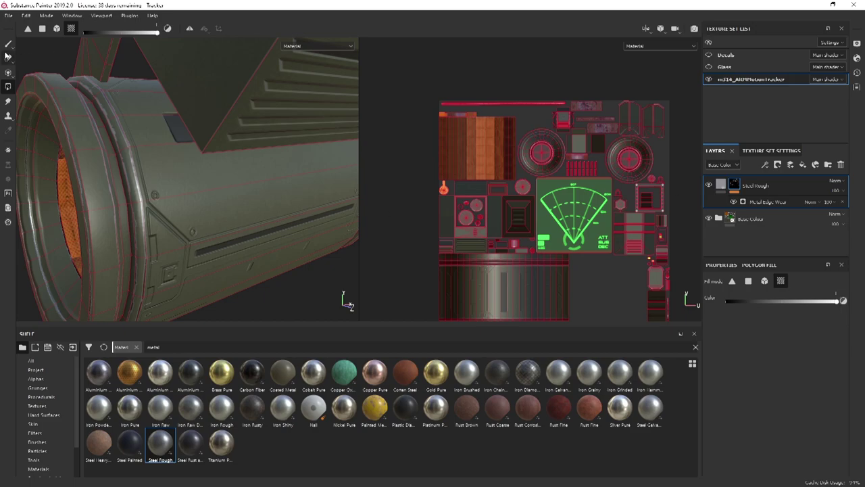
pyautogui.click(8, 56)
# - Set the Metal Edge Wear generator's wear level to 0.43, wear contrast to 0.12 and grunge amount to 0.48
pyautogui.click(768, 202)
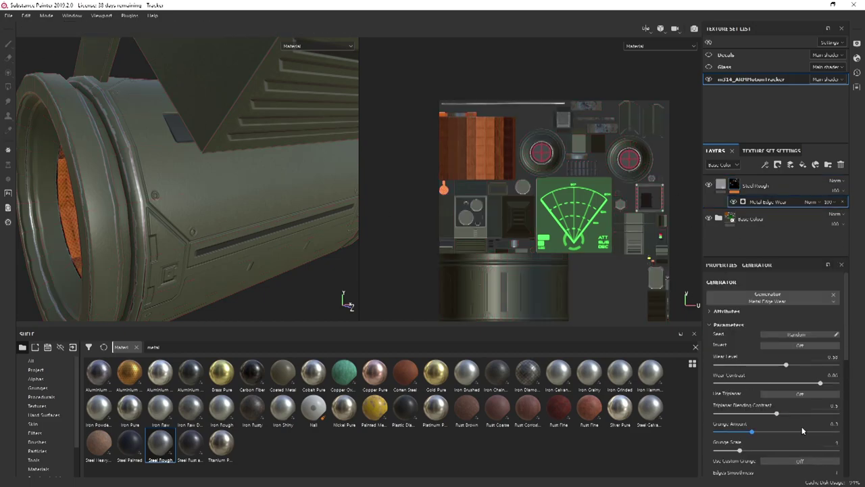
pyautogui.keyDown('alt'); pyautogui.moveTo(303, 264); pyautogui.dragTo(220, 253); pyautogui.keyUp('alt')
pyautogui.keyDown('alt'); pyautogui.moveTo(242, 184); pyautogui.dragTo(246, 187); pyautogui.keyUp('alt')
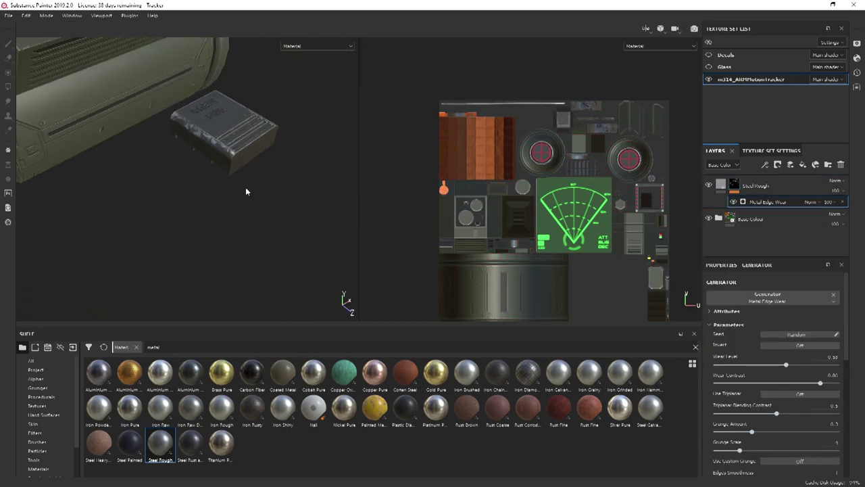
pyautogui.keyDown('alt'); pyautogui.moveTo(180, 146); pyautogui.dragTo(241, 203); pyautogui.keyUp('alt')
pyautogui.keyDown('alt'); pyautogui.moveTo(241, 202); pyautogui.dragTo(204, 250, button='right'); pyautogui.keyUp('alt')
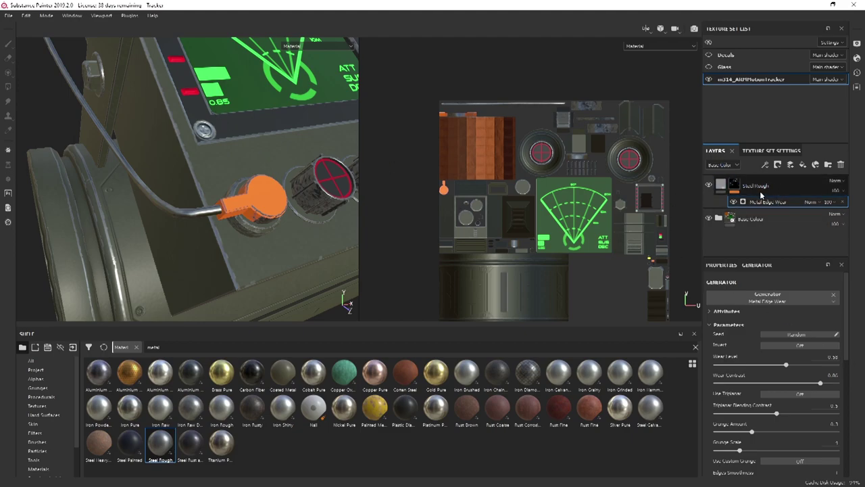
pyautogui.moveTo(787, 369); pyautogui.dragTo(768, 373)
pyautogui.moveTo(818, 384); pyautogui.dragTo(718, 391)
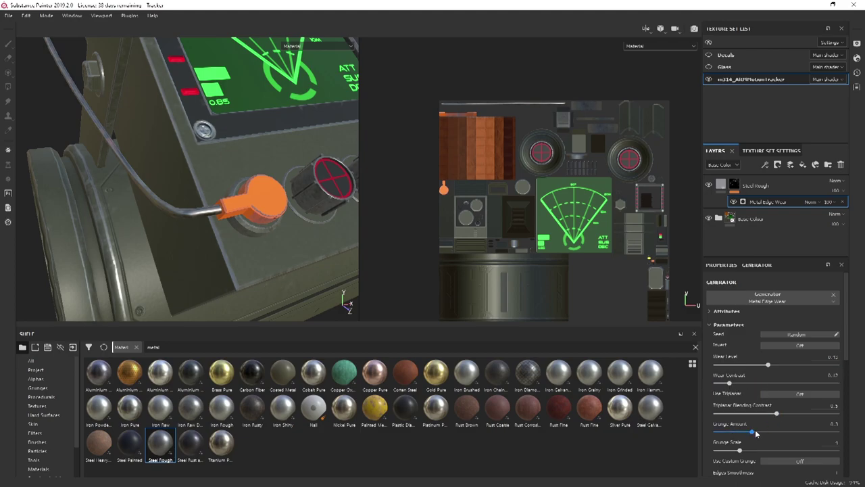
pyautogui.moveTo(780, 434); pyautogui.dragTo(797, 434)
pyautogui.keyDown('alt'); pyautogui.moveTo(267, 149); pyautogui.dragTo(168, 211); pyautogui.keyUp('alt')
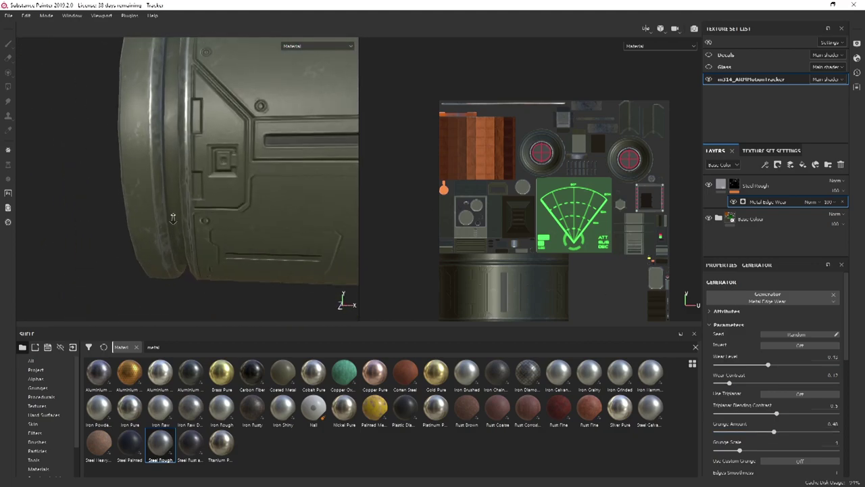
# - Add a paint effect above the Metal Edge Wear generator in the Steel Rough mask and activate Polygon Fill for it
pyautogui.keyDown('alt'); pyautogui.moveTo(168, 211); pyautogui.dragTo(236, 269, button='right'); pyautogui.keyUp('alt')
pyautogui.keyDown('alt'); pyautogui.moveTo(237, 272); pyautogui.dragTo(274, 192); pyautogui.keyUp('alt')
pyautogui.keyDown('alt'); pyautogui.moveTo(192, 198); pyautogui.dragTo(267, 138); pyautogui.keyUp('alt')
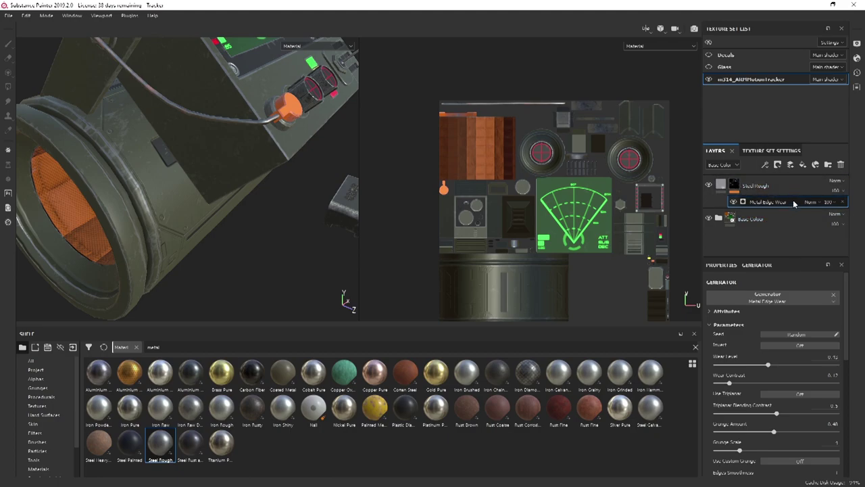
pyautogui.rightClick(791, 208)
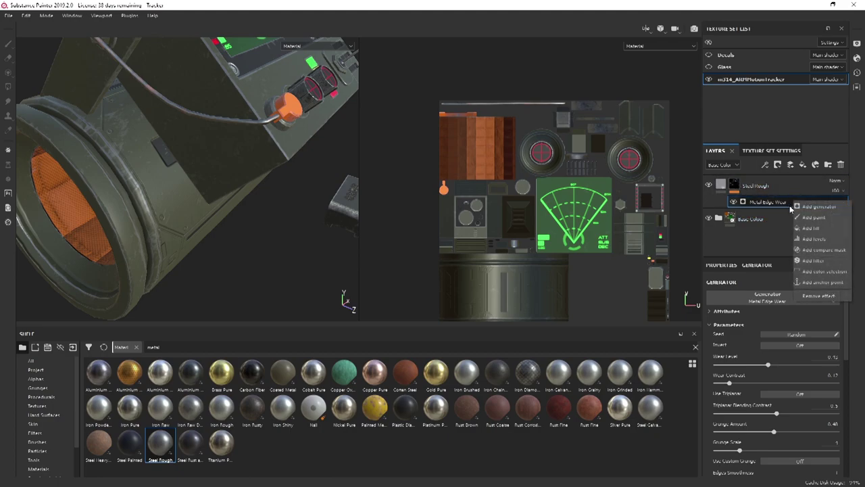
pyautogui.click(822, 220)
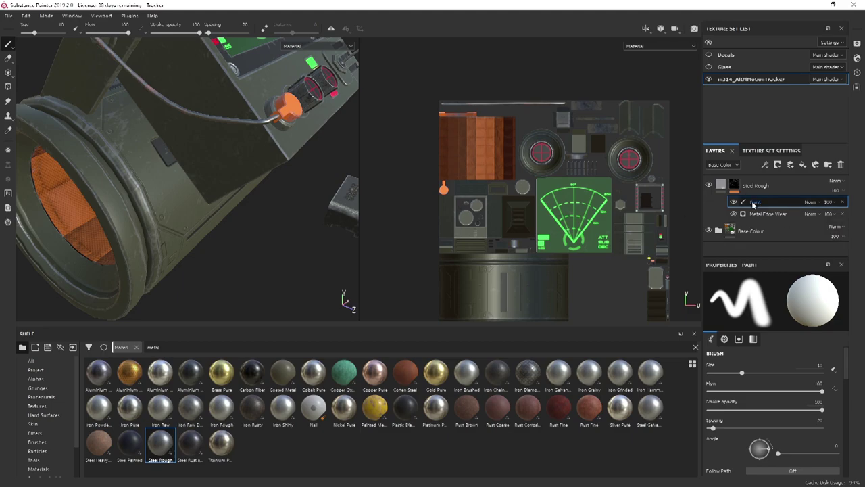
pyautogui.click(9, 86)
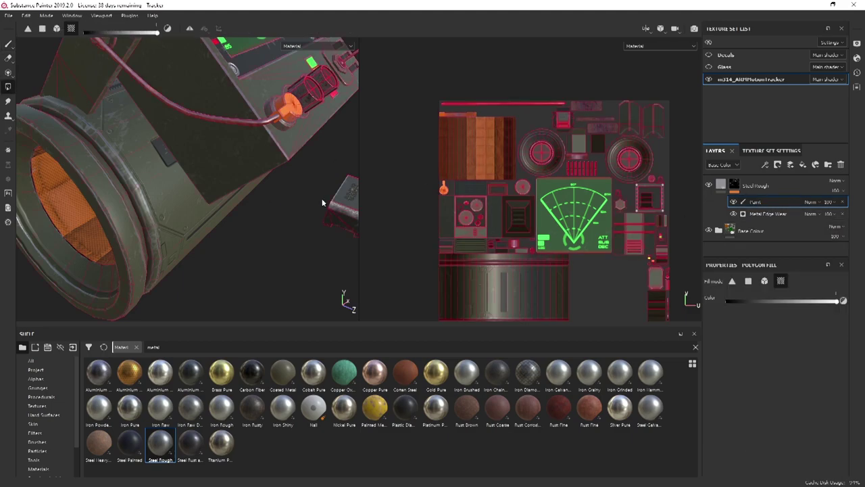
# - Mask the steel wear off the orange cable and ribbed control knob using UV chunk fill with colour 0
pyautogui.keyDown('alt'); pyautogui.moveTo(272, 198); pyautogui.dragTo(292, 162); pyautogui.keyUp('alt')
pyautogui.scroll(5, 226, 185)
pyautogui.keyDown('alt'); pyautogui.moveTo(230, 184); pyautogui.dragTo(221, 160); pyautogui.keyUp('alt')
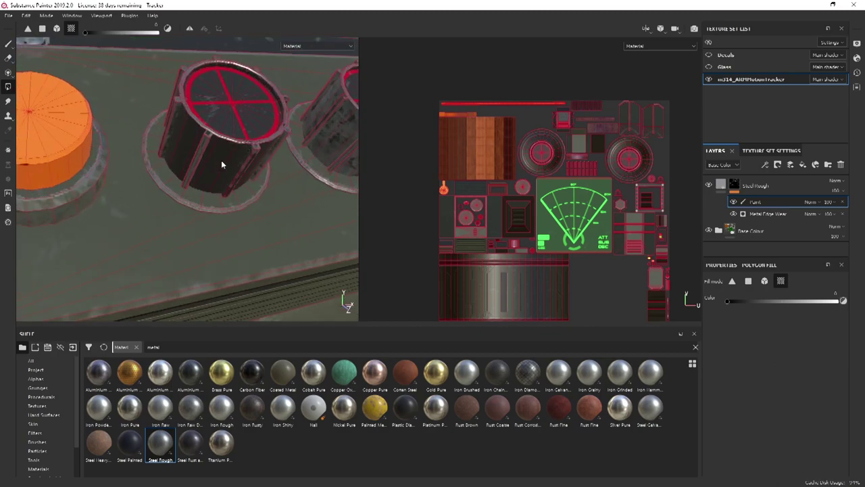
pyautogui.scroll(8, 576, 168)
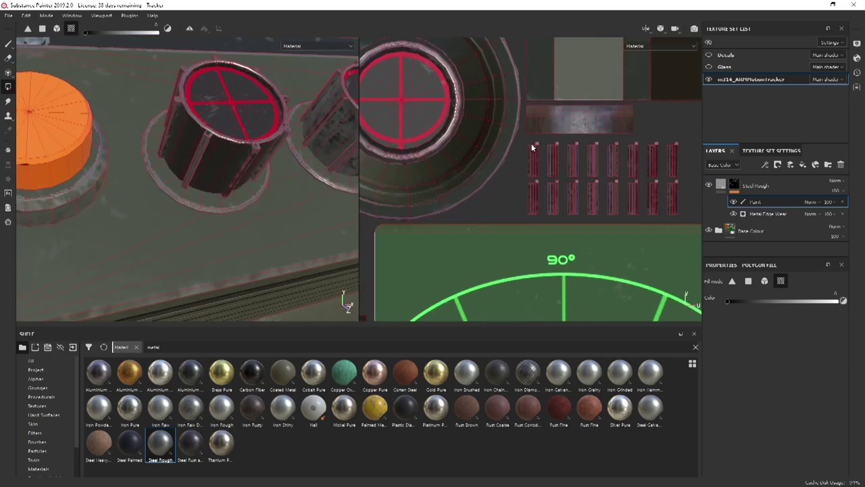
pyautogui.moveTo(649, 201); pyautogui.dragTo(680, 213)
pyautogui.keyDown('alt'); pyautogui.moveTo(267, 150); pyautogui.dragTo(238, 173, button='middle'); pyautogui.keyUp('alt')
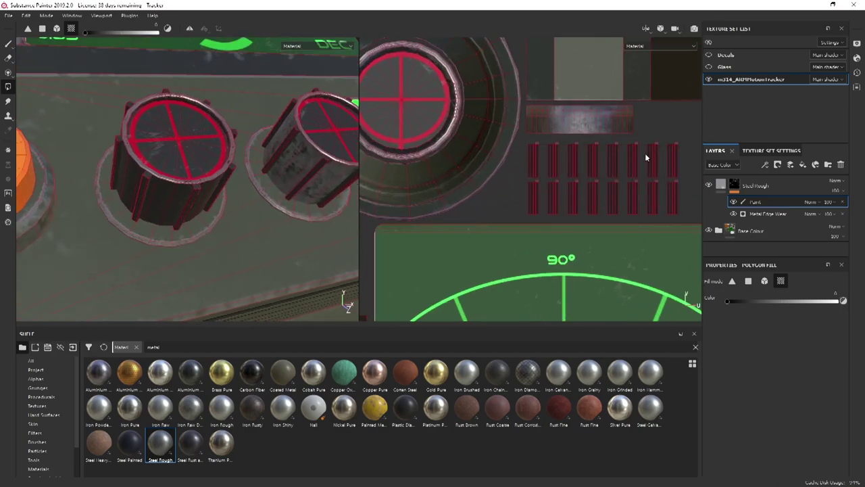
pyautogui.keyDown('alt'); pyautogui.moveTo(599, 161); pyautogui.dragTo(594, 164, button='middle'); pyautogui.keyUp('alt')
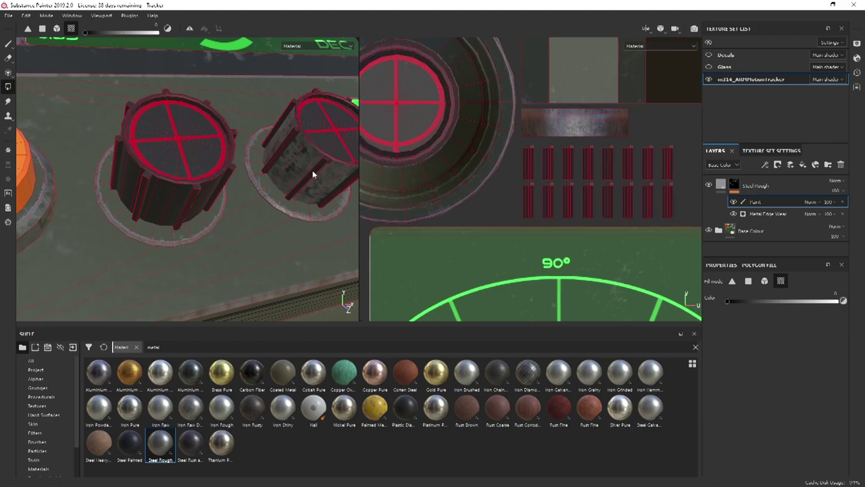
# - Set Polygon Fill to quad mode and target the recessed grilles of the vent slots with colour 0
pyautogui.keyDown('alt'); pyautogui.moveTo(297, 165); pyautogui.dragTo(177, 214); pyautogui.keyUp('alt')
pyautogui.keyDown('alt'); pyautogui.moveTo(187, 209); pyautogui.dragTo(95, 233, button='middle'); pyautogui.keyUp('alt')
pyautogui.keyDown('alt'); pyautogui.moveTo(95, 233); pyautogui.dragTo(219, 222); pyautogui.keyUp('alt')
pyautogui.scroll(8, 192, 222)
pyautogui.scroll(6, 255, 215)
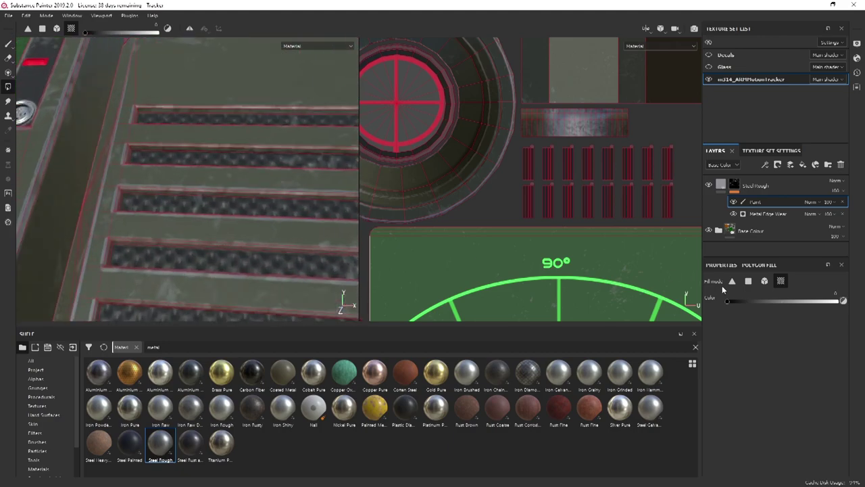
pyautogui.click(747, 281)
pyautogui.keyDown('alt'); pyautogui.moveTo(287, 122); pyautogui.dragTo(289, 224, button='right'); pyautogui.keyUp('alt')
pyautogui.keyDown('alt'); pyautogui.moveTo(289, 225); pyautogui.dragTo(263, 177, button='middle'); pyautogui.keyUp('alt')
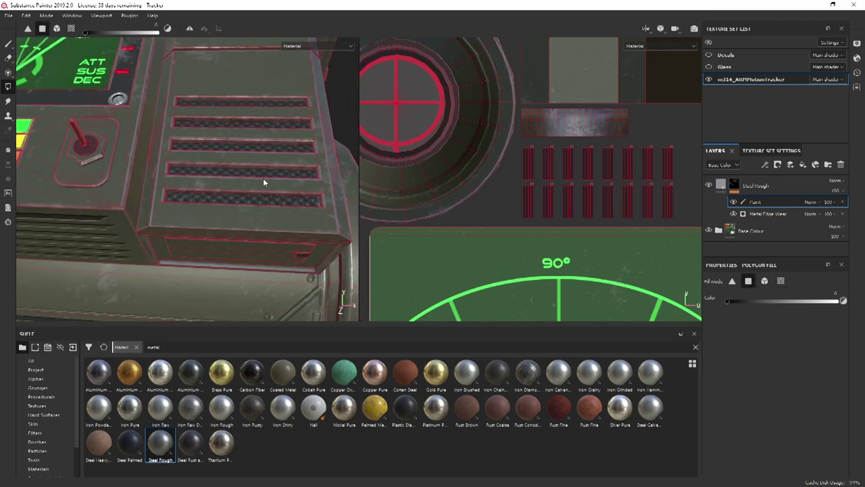
# - Set Polygon Fill back to UV chunk mode over the red indicator lights beside the radar screen
pyautogui.keyDown('alt'); pyautogui.moveTo(243, 162); pyautogui.dragTo(170, 198); pyautogui.keyUp('alt')
pyautogui.keyDown('alt'); pyautogui.moveTo(170, 198); pyautogui.dragTo(286, 195, button='middle'); pyautogui.keyUp('alt')
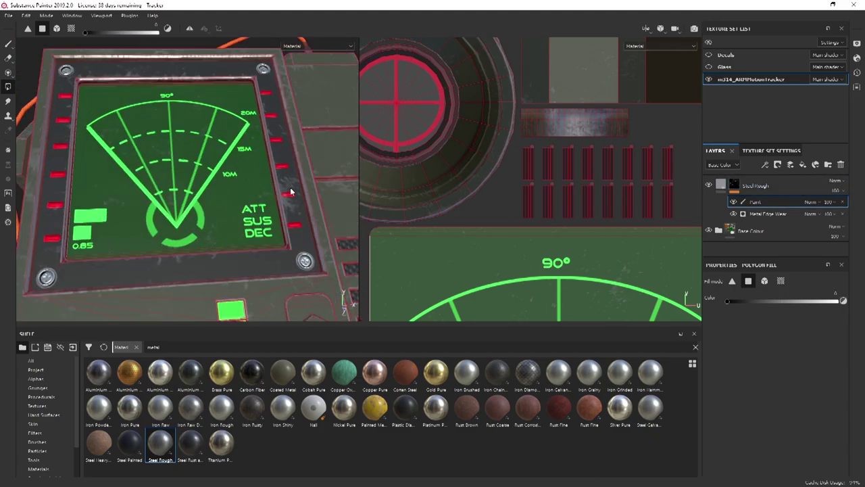
pyautogui.click(781, 281)
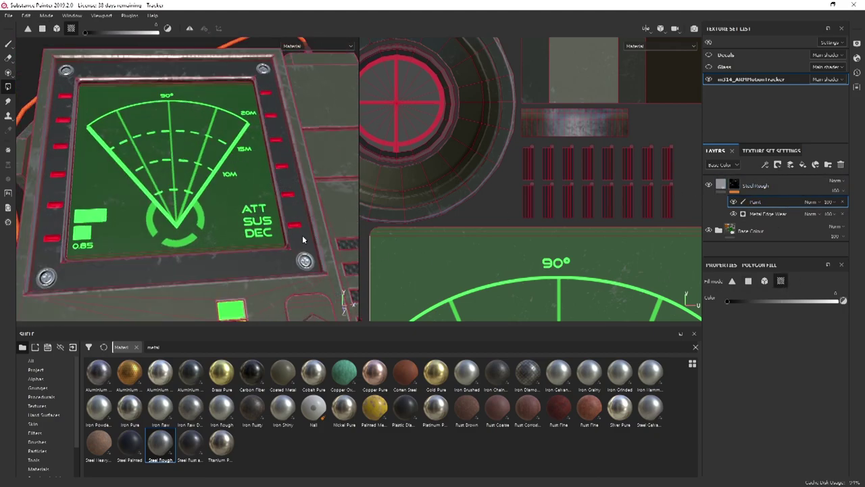
# - Examine the edge wear on the lens ring, the housing and the front of the tracker
pyautogui.keyDown('alt'); pyautogui.moveTo(302, 236); pyautogui.dragTo(235, 273); pyautogui.keyUp('alt')
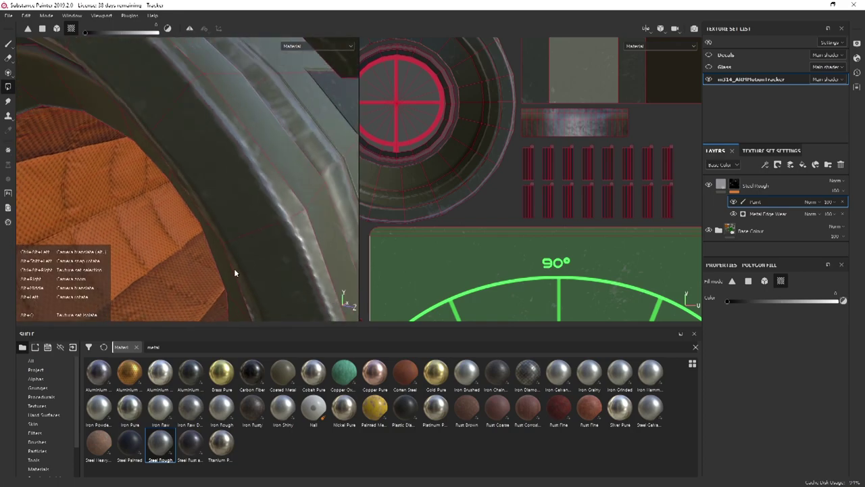
pyautogui.press('f')
pyautogui.keyDown('alt'); pyautogui.moveTo(291, 260); pyautogui.dragTo(213, 222, button='middle'); pyautogui.keyUp('alt')
pyautogui.scroll(5, 228, 210)
pyautogui.keyDown('alt'); pyautogui.moveTo(264, 218); pyautogui.dragTo(18, 174); pyautogui.keyUp('alt')
pyautogui.keyDown('alt'); pyautogui.moveTo(61, 257); pyautogui.dragTo(175, 188, button='middle'); pyautogui.keyUp('alt')
pyautogui.keyDown('alt'); pyautogui.moveTo(176, 188); pyautogui.dragTo(115, 179); pyautogui.keyUp('alt')
pyautogui.keyDown('alt'); pyautogui.moveTo(115, 179); pyautogui.dragTo(181, 214, button='middle'); pyautogui.keyUp('alt')
pyautogui.keyDown('alt'); pyautogui.moveTo(182, 215); pyautogui.dragTo(266, 247); pyautogui.keyUp('alt')
# - Slightly increase the grunge scale of the Metal Edge Wear generator on the Steel Rough mask
pyautogui.click(772, 215)
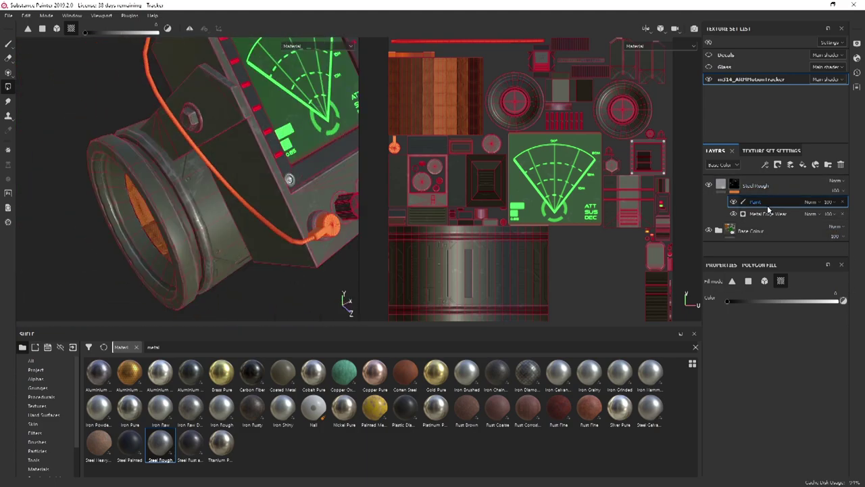
pyautogui.scroll(-1, 751, 432)
pyautogui.scroll(-1, 751, 433)
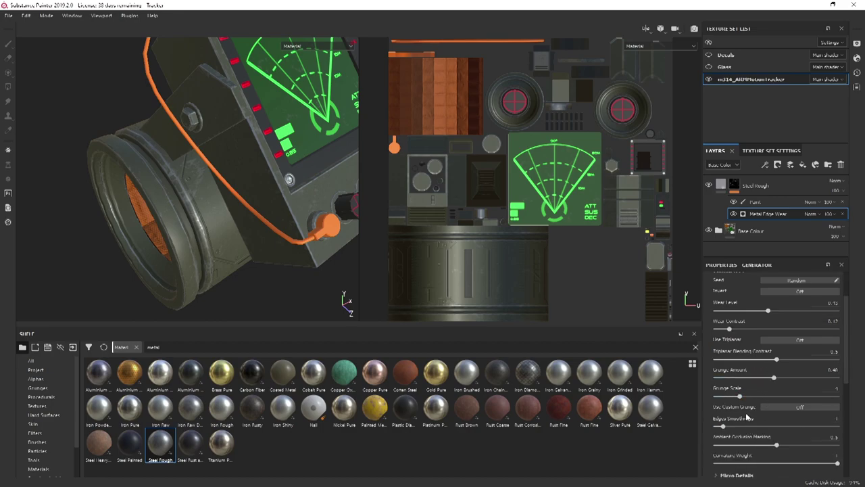
pyautogui.moveTo(741, 397)
pyautogui.mouseDown()
pyautogui.moveTo(782, 401)
pyautogui.moveTo(750, 404)
pyautogui.mouseUp()
# - Select the Steel Rough mask's paint effect and use quad-mode Polygon Fill with colour 0 on the coloured indicator bars
pyautogui.keyDown('alt'); pyautogui.moveTo(195, 202); pyautogui.dragTo(279, 186); pyautogui.keyUp('alt')
pyautogui.keyDown('alt'); pyautogui.moveTo(278, 186); pyautogui.dragTo(307, 194, button='right'); pyautogui.keyUp('alt')
pyautogui.keyDown('alt'); pyautogui.moveTo(307, 194); pyautogui.dragTo(295, 184); pyautogui.keyUp('alt')
pyautogui.keyDown('alt'); pyautogui.moveTo(295, 184); pyautogui.dragTo(252, 197, button='middle'); pyautogui.keyUp('alt')
pyautogui.click(761, 202)
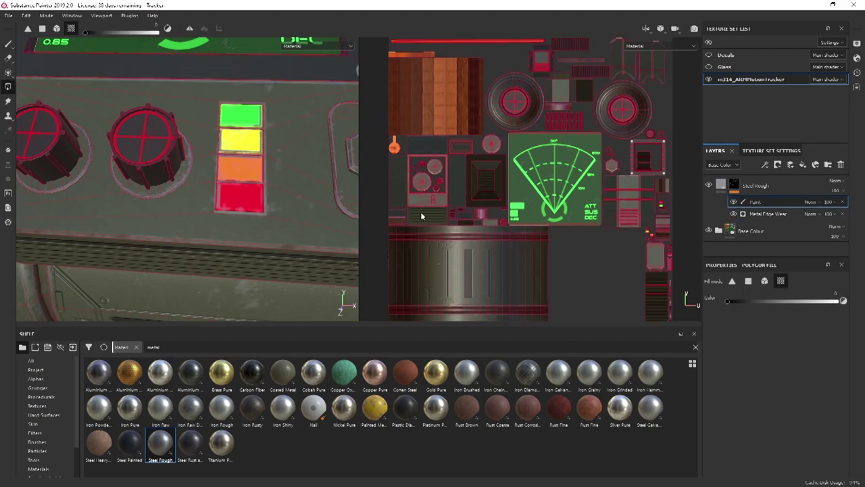
pyautogui.click(749, 281)
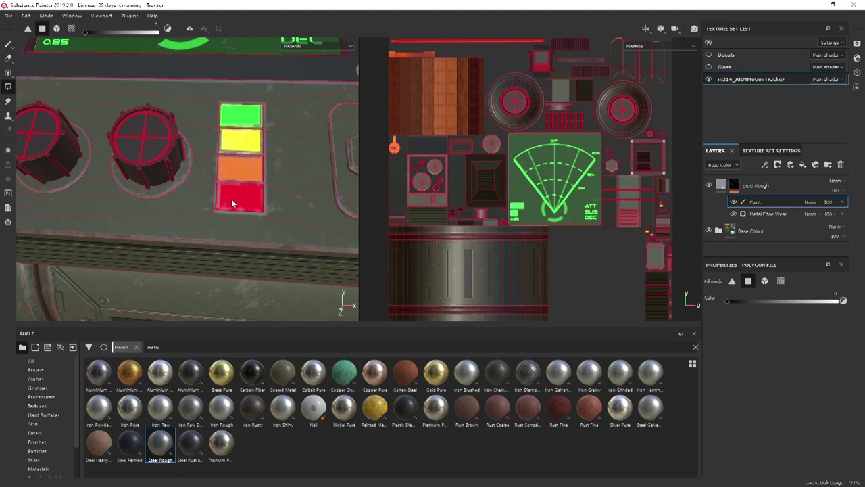
# - Mask the steel edge wear off the coloured indicator lights and nearby panel parts with black polygon fills, using UV chunk fill mode
pyautogui.scroll(4, 220, 196)
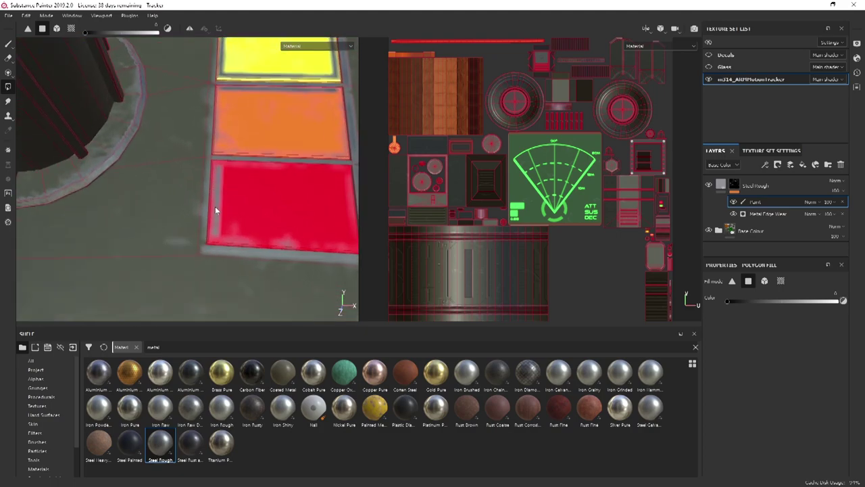
pyautogui.keyDown('alt'); pyautogui.moveTo(214, 223); pyautogui.dragTo(223, 165); pyautogui.keyUp('alt')
pyautogui.keyDown('alt'); pyautogui.moveTo(223, 125); pyautogui.dragTo(271, 191); pyautogui.keyUp('alt')
pyautogui.keyDown('alt'); pyautogui.moveTo(272, 250); pyautogui.dragTo(255, 168, button='right'); pyautogui.keyUp('alt')
pyautogui.keyDown('alt'); pyautogui.moveTo(255, 168); pyautogui.dragTo(233, 167); pyautogui.keyUp('alt')
pyautogui.click(191, 129)
pyautogui.moveTo(208, 140)
pyautogui.keyDown('alt'); pyautogui.mouseDown()
pyautogui.moveTo(184, 148)
pyautogui.moveTo(261, 262)
pyautogui.moveTo(144, 157)
pyautogui.moveTo(216, 224)
pyautogui.moveTo(241, 265)
pyautogui.moveTo(239, 237)
pyautogui.moveTo(243, 244)
pyautogui.mouseUp(); pyautogui.keyUp('alt')
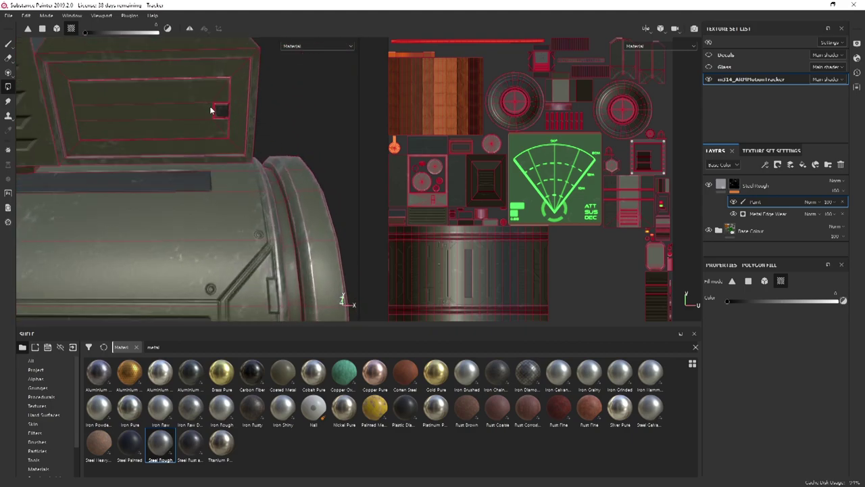
# - Examine the edge wear along the cylindrical body and its rims from several angles and under rotated lighting
pyautogui.scroll(-3, 227, 112)
pyautogui.keyDown('alt'); pyautogui.moveTo(280, 251); pyautogui.dragTo(183, 216); pyautogui.keyUp('alt')
pyautogui.scroll(4, 183, 214)
pyautogui.keyDown('alt'); pyautogui.moveTo(271, 213); pyautogui.dragTo(167, 216, button='middle'); pyautogui.keyUp('alt')
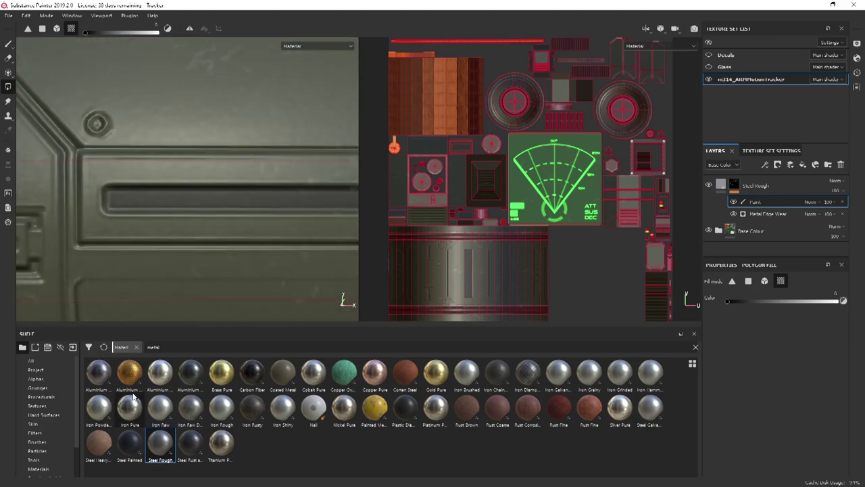
pyautogui.keyDown('alt'); pyautogui.moveTo(275, 209); pyautogui.dragTo(263, 306, button='right'); pyautogui.keyUp('alt')
pyautogui.keyDown('alt'); pyautogui.moveTo(263, 306); pyautogui.dragTo(190, 198); pyautogui.keyUp('alt')
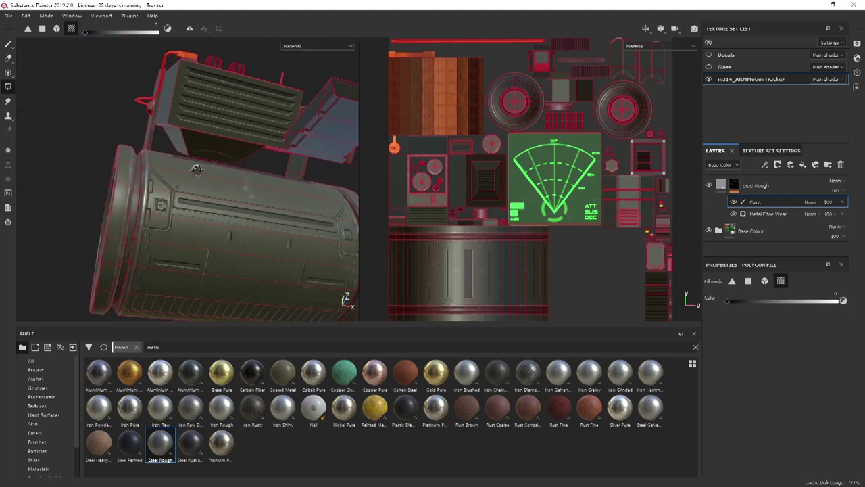
pyautogui.keyDown('alt'); pyautogui.moveTo(190, 198); pyautogui.dragTo(167, 217, button='right'); pyautogui.keyUp('alt')
pyautogui.keyDown('alt'); pyautogui.moveTo(166, 217); pyautogui.dragTo(212, 238); pyautogui.keyUp('alt')
pyautogui.keyDown('alt'); pyautogui.moveTo(213, 237); pyautogui.dragTo(171, 171, button='right'); pyautogui.keyUp('alt')
pyautogui.moveTo(172, 171)
pyautogui.keyDown('alt'); pyautogui.mouseDown()
pyautogui.moveTo(235, 195)
pyautogui.moveTo(141, 212)
pyautogui.moveTo(142, 184)
pyautogui.moveTo(133, 204)
pyautogui.mouseUp(); pyautogui.keyUp('alt')
pyautogui.moveTo(133, 204)
pyautogui.keyDown('shift'); pyautogui.mouseDown(button='right')
pyautogui.moveTo(123, 236)
pyautogui.moveTo(162, 241)
pyautogui.mouseUp(button='right'); pyautogui.keyUp('shift')
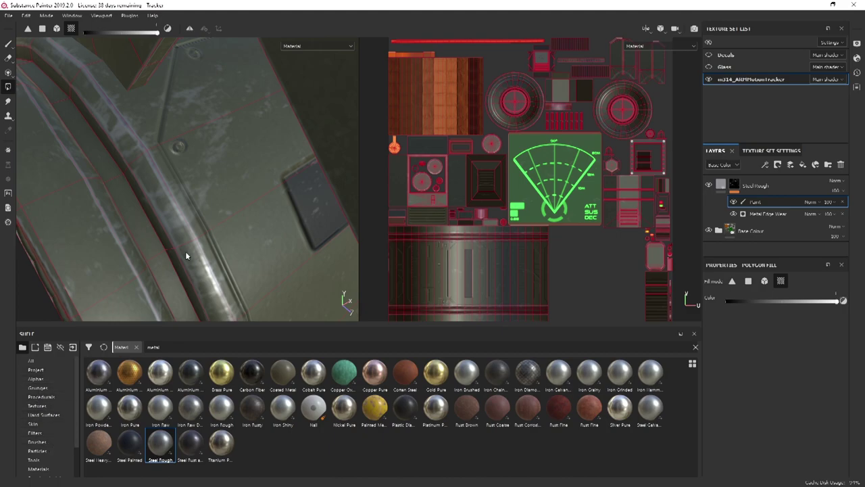
# - Search the brush library for "sc" and select the Scratches brush
pyautogui.click(38, 441)
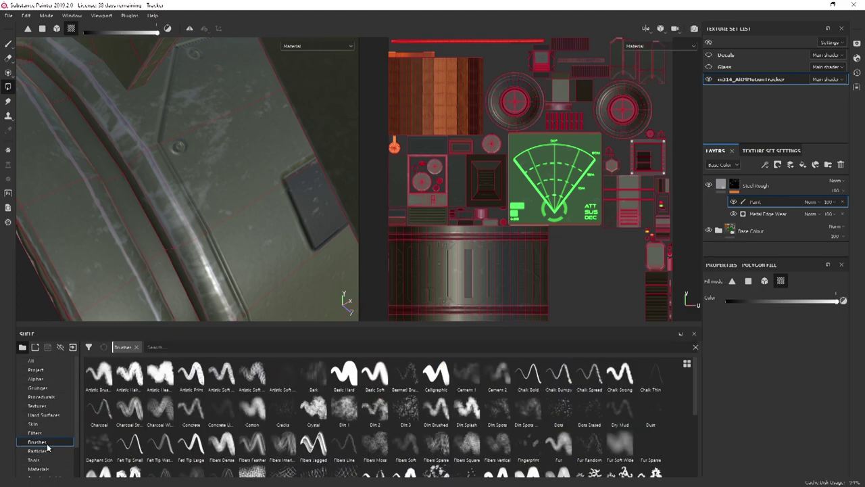
pyautogui.click(214, 346)
pyautogui.write('dam')
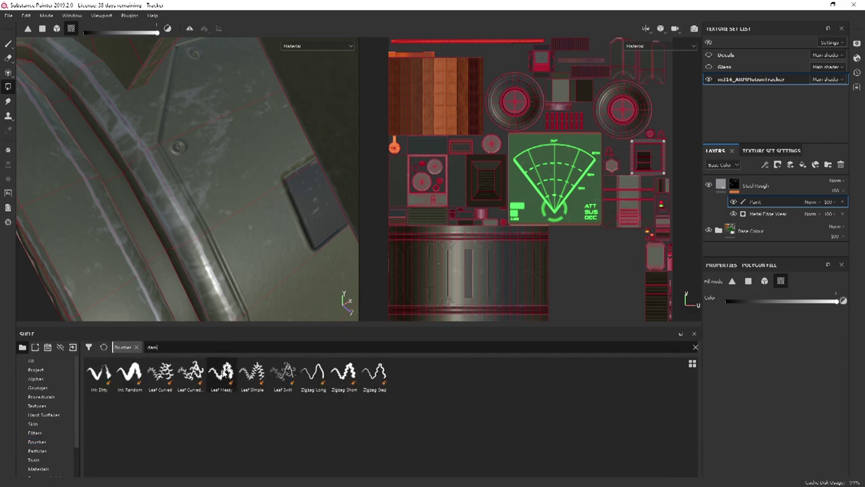
pyautogui.press('BackSpace')
pyautogui.press('BackSpace')
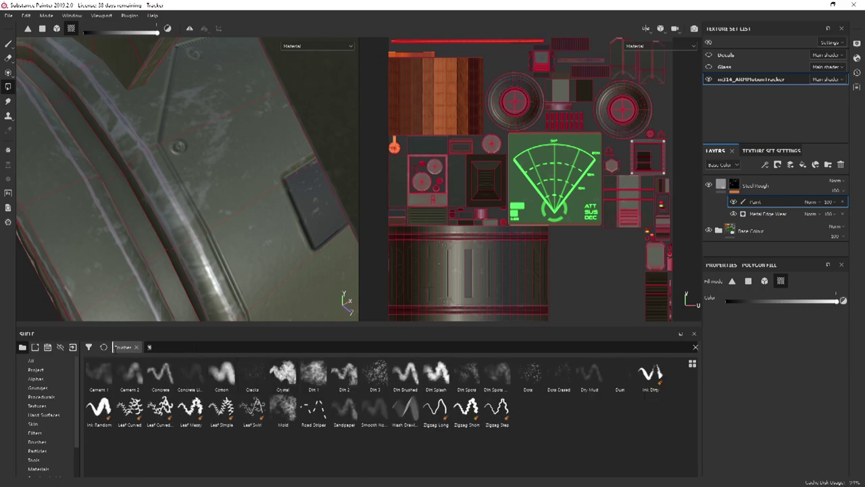
pyautogui.write('sc')
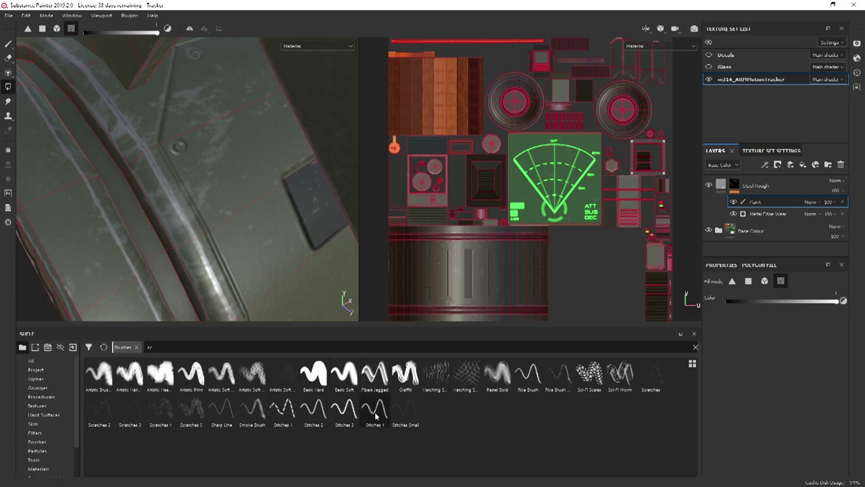
pyautogui.click(659, 380)
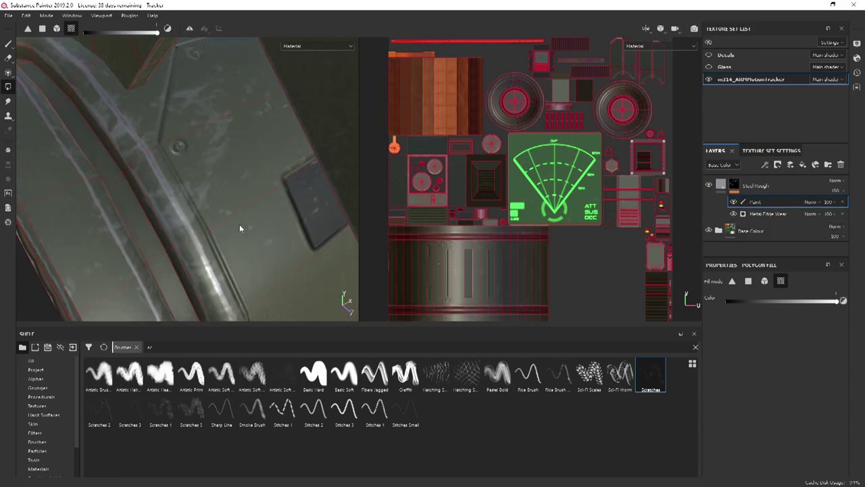
# - Select the Scratches 3 brush for work on the cylinder's rim
pyautogui.scroll(-10, 205, 254)
pyautogui.keyDown('alt'); pyautogui.moveTo(206, 250); pyautogui.dragTo(227, 190, button='middle'); pyautogui.keyUp('alt')
pyautogui.click(121, 412)
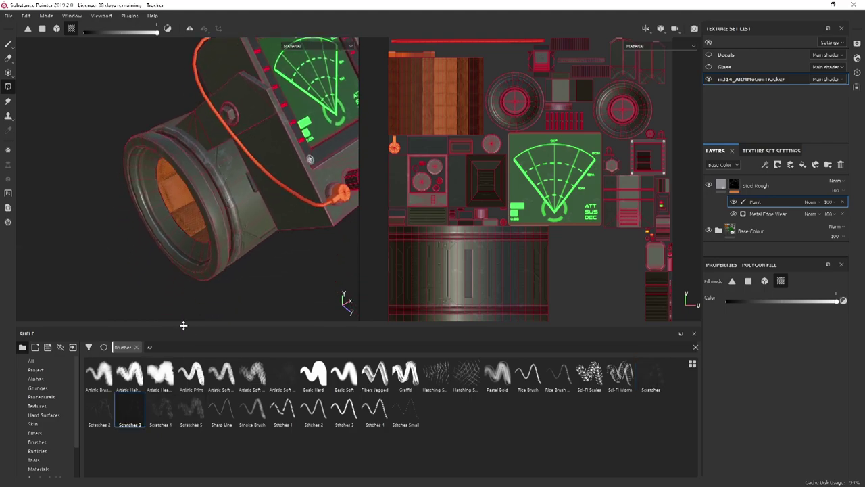
pyautogui.scroll(-3, 199, 206)
pyautogui.scroll(8, 216, 205)
pyautogui.keyDown('alt'); pyautogui.moveTo(220, 206); pyautogui.dragTo(223, 170); pyautogui.keyUp('alt')
pyautogui.click(738, 187)
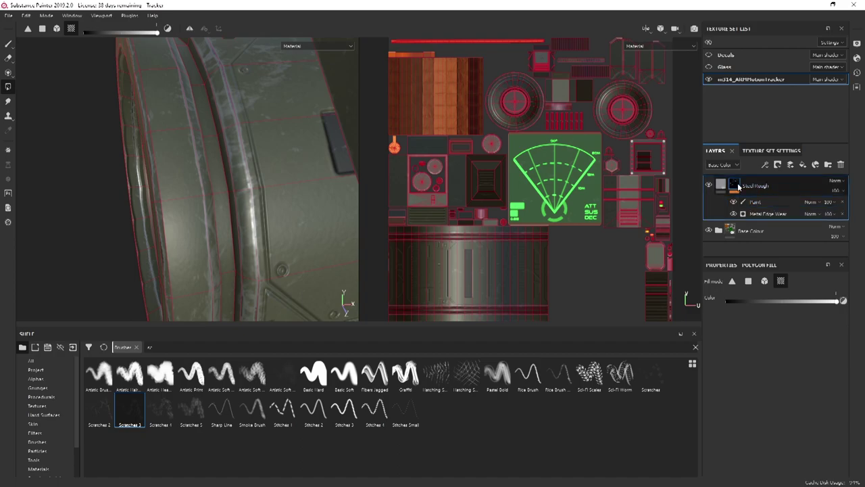
pyautogui.rightClick(738, 187)
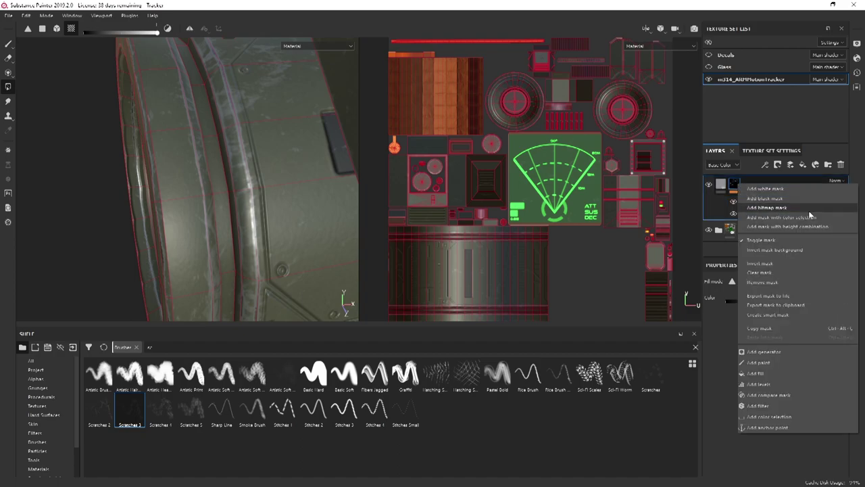
pyautogui.click(776, 368)
pyautogui.keyDown('alt'); pyautogui.moveTo(167, 181); pyautogui.dragTo(275, 226); pyautogui.keyUp('alt')
pyautogui.hotkey('ctrl', 'z')
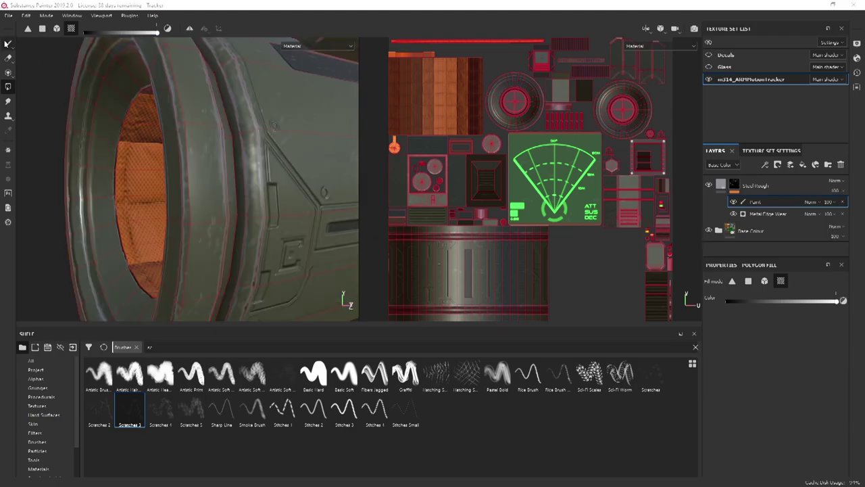
# - Switch to the Paint tool with the Scratches brush and select the Paint effect in the Steel Rough mask
pyautogui.click(8, 44)
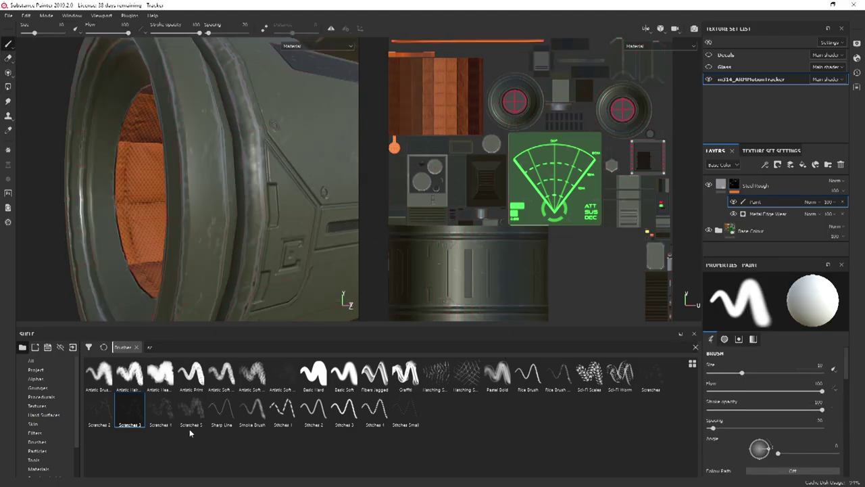
pyautogui.click(133, 409)
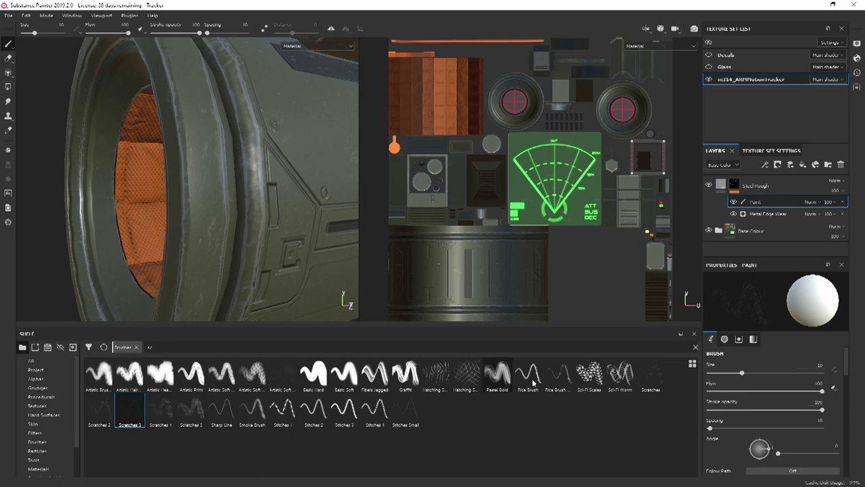
pyautogui.click(651, 374)
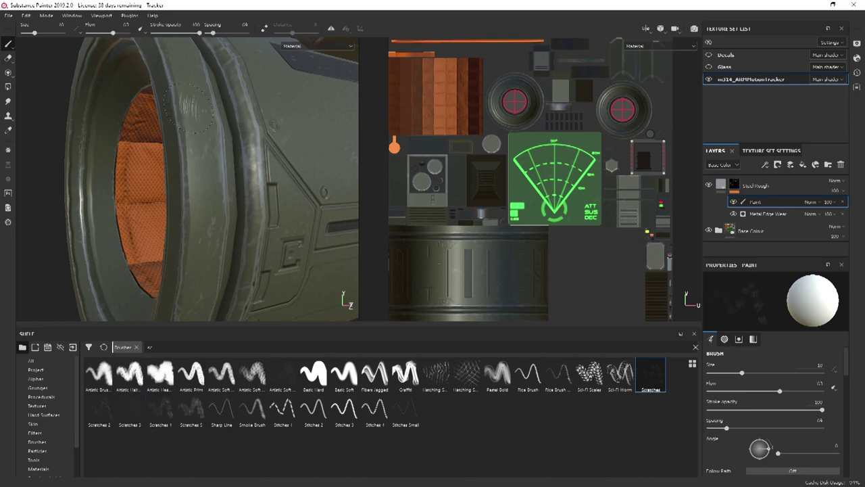
pyautogui.click(755, 203)
pyautogui.keyDown('alt'); pyautogui.moveTo(302, 225); pyautogui.dragTo(263, 230); pyautogui.keyUp('alt')
pyautogui.keyDown('alt'); pyautogui.moveTo(271, 239); pyautogui.dragTo(277, 189, button='right'); pyautogui.keyUp('alt')
pyautogui.keyDown('alt'); pyautogui.moveTo(302, 208); pyautogui.dragTo(230, 128, button='middle'); pyautogui.keyUp('alt')
pyautogui.keyDown('alt'); pyautogui.moveTo(230, 128); pyautogui.dragTo(260, 128, button='right'); pyautogui.keyUp('alt')
pyautogui.keyDown('alt'); pyautogui.moveTo(260, 129); pyautogui.dragTo(174, 162, button='middle'); pyautogui.keyUp('alt')
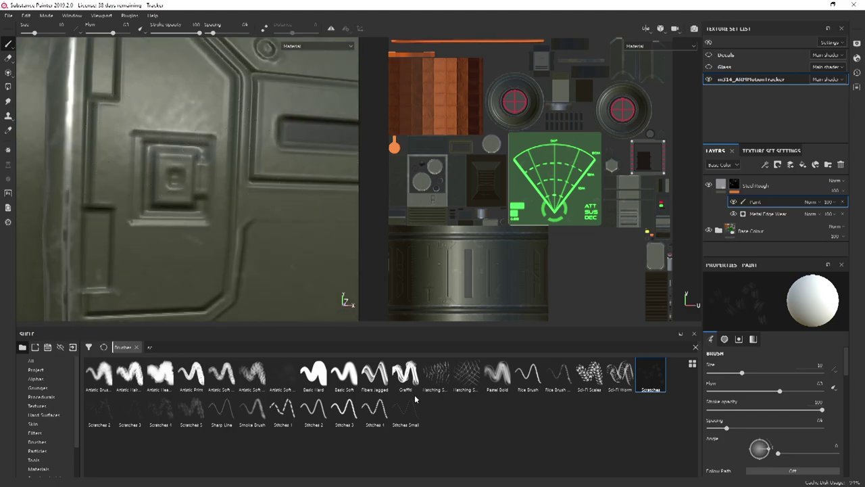
# - Dab worn-metal marks on the rivets around the cylindrical body in the Steel Rough mask with an Artistic Soft brush
pyautogui.click(223, 376)
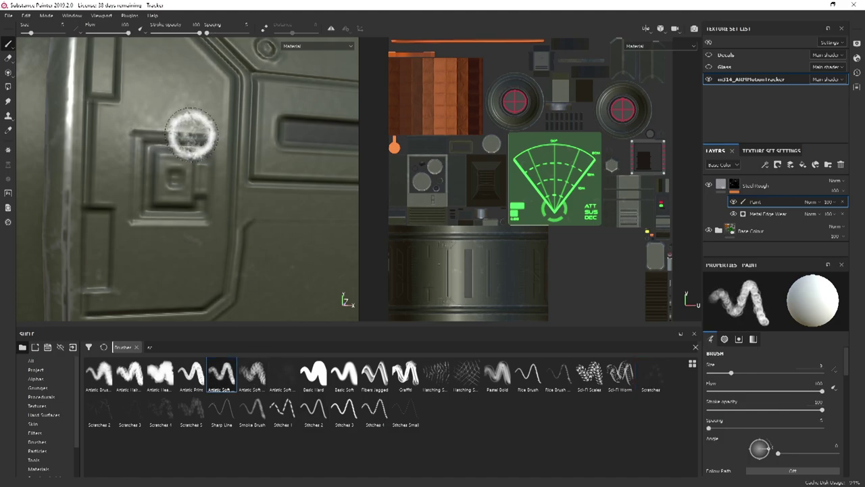
pyautogui.keyDown('alt'); pyautogui.moveTo(246, 264); pyautogui.dragTo(244, 151); pyautogui.keyUp('alt')
pyautogui.keyDown('alt'); pyautogui.moveTo(281, 189); pyautogui.dragTo(257, 163); pyautogui.keyUp('alt')
pyautogui.scroll(5, 257, 162)
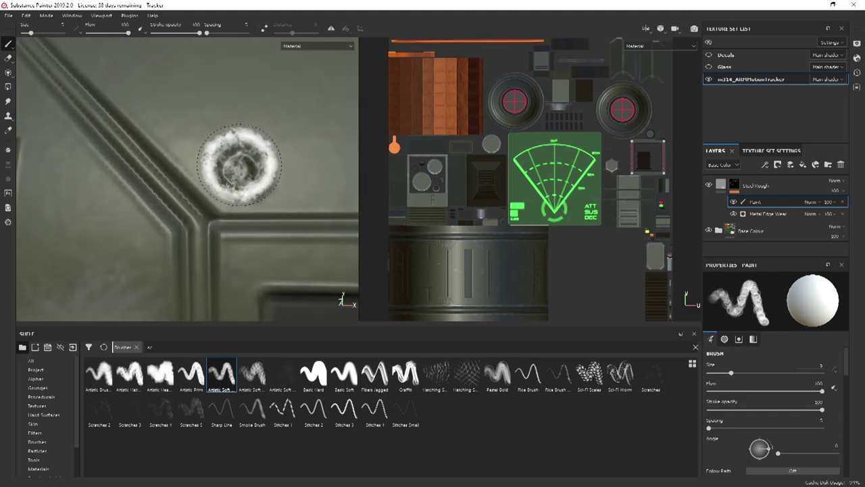
pyautogui.scroll(-3, 323, 196)
pyautogui.keyDown('alt'); pyautogui.moveTo(319, 197); pyautogui.dragTo(283, 184); pyautogui.keyUp('alt')
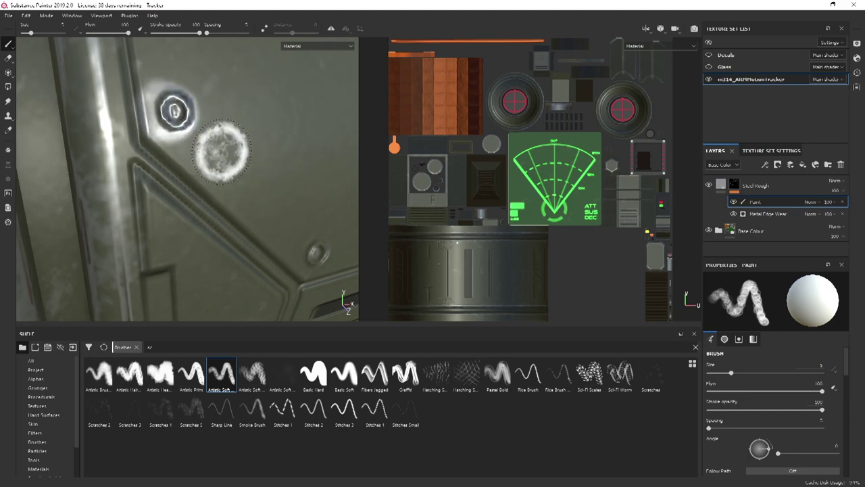
pyautogui.keyDown('alt'); pyautogui.moveTo(226, 139); pyautogui.dragTo(189, 197); pyautogui.keyUp('alt')
pyautogui.scroll(5, 189, 196)
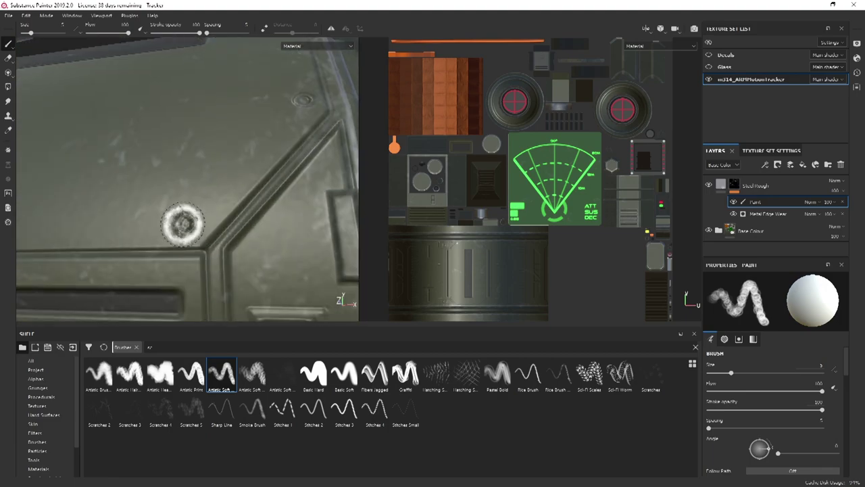
pyautogui.scroll(-3, 190, 207)
pyautogui.keyDown('alt'); pyautogui.moveTo(192, 212); pyautogui.dragTo(250, 171); pyautogui.keyUp('alt')
pyautogui.scroll(-3, 219, 243)
pyautogui.moveTo(219, 243)
pyautogui.keyDown('alt'); pyautogui.mouseDown()
pyautogui.moveTo(217, 165)
pyautogui.moveTo(236, 226)
pyautogui.moveTo(233, 192)
pyautogui.mouseUp(); pyautogui.keyUp('alt')
pyautogui.scroll(5, 234, 244)
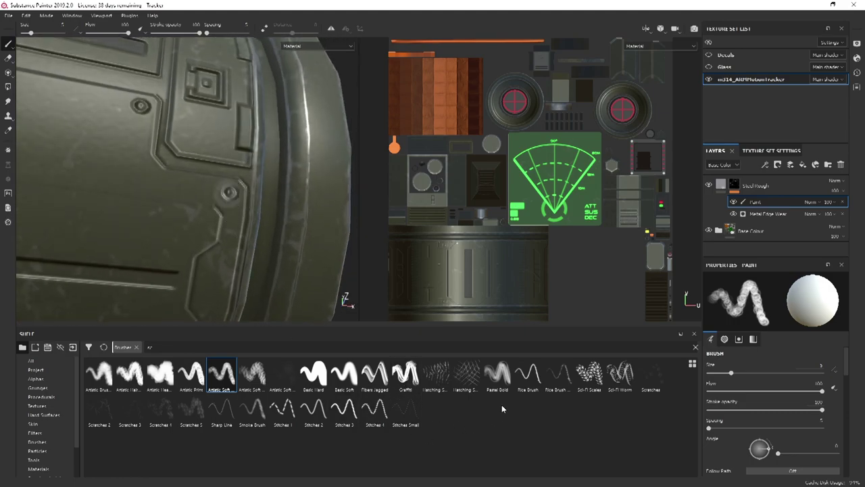
# - Select the Fibers Jagged brush, and review the Metal Edge Wear generator's settings on the Steel Rough mask
pyautogui.click(375, 374)
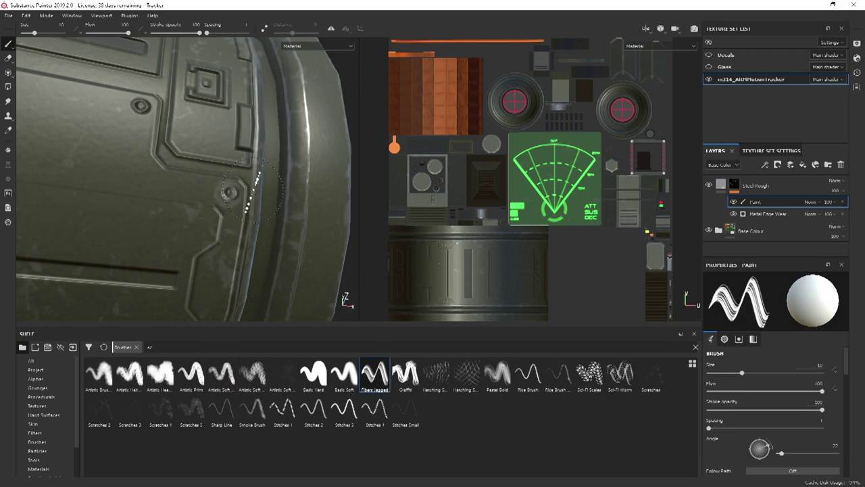
pyautogui.keyDown('alt'); pyautogui.moveTo(300, 242); pyautogui.dragTo(341, 297); pyautogui.keyUp('alt')
pyautogui.click(768, 214)
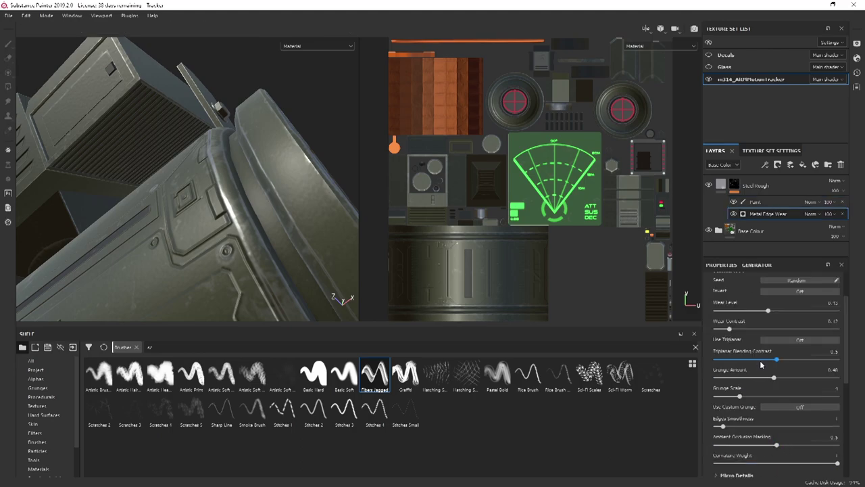
pyautogui.scroll(-4, 763, 361)
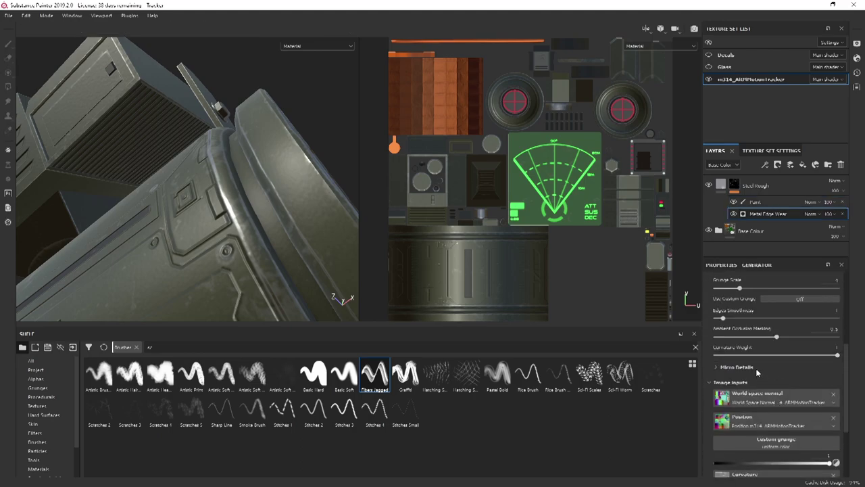
pyautogui.scroll(5, 760, 368)
pyautogui.scroll(-4, 769, 367)
# - Set the Steel Roughness of the Steel Rough layer's material to 0.55
pyautogui.click(750, 186)
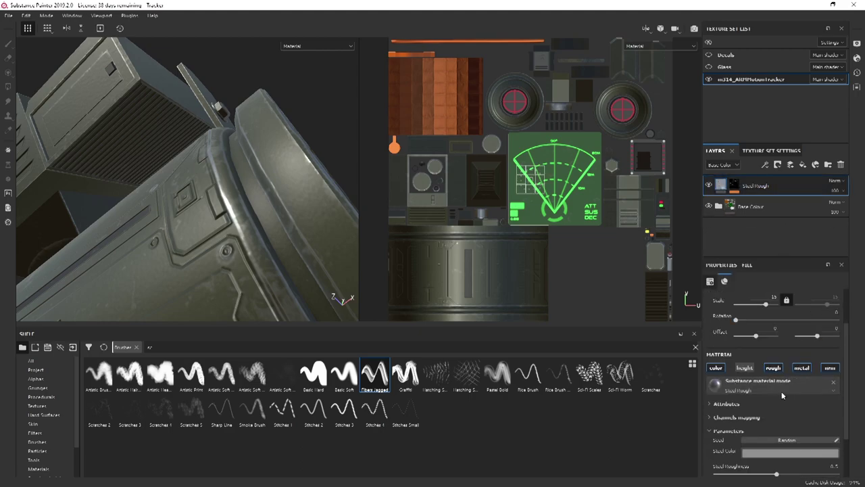
pyautogui.moveTo(776, 414)
pyautogui.mouseDown()
pyautogui.moveTo(700, 415)
pyautogui.moveTo(782, 422)
pyautogui.mouseUp()
pyautogui.keyDown('alt'); pyautogui.moveTo(291, 202); pyautogui.dragTo(226, 155); pyautogui.keyUp('alt')
pyautogui.keyDown('alt'); pyautogui.moveTo(183, 206); pyautogui.dragTo(198, 164); pyautogui.keyUp('alt')
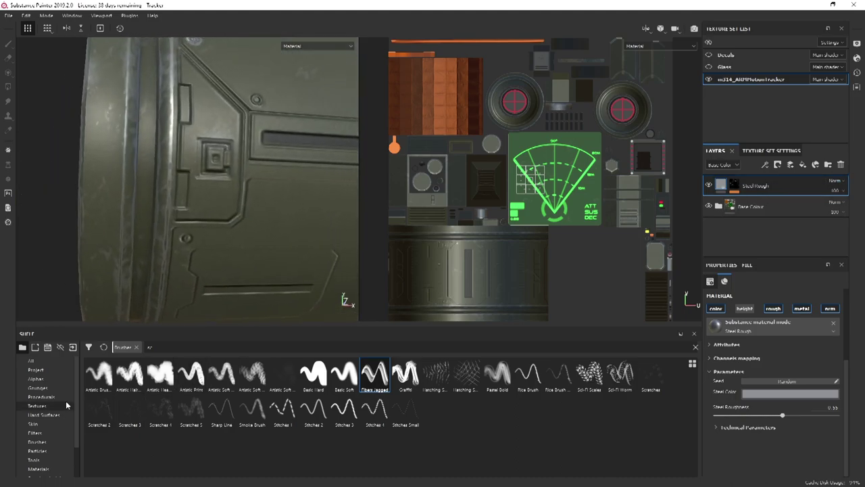
# - Search the materials for "rust" and add Rust Coarse with a black mask between the Steel Rough and Base Colour layers
pyautogui.click(39, 469)
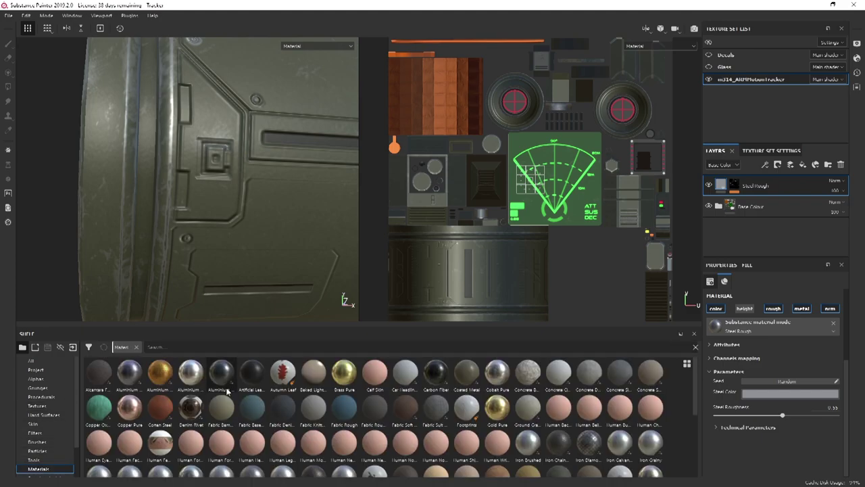
pyautogui.click(191, 349)
pyautogui.write('rust')
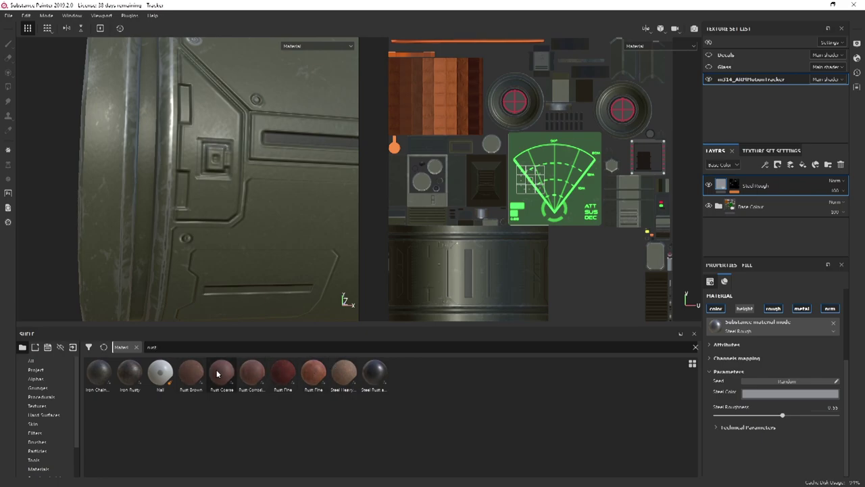
pyautogui.moveTo(221, 373); pyautogui.dragTo(777, 203)
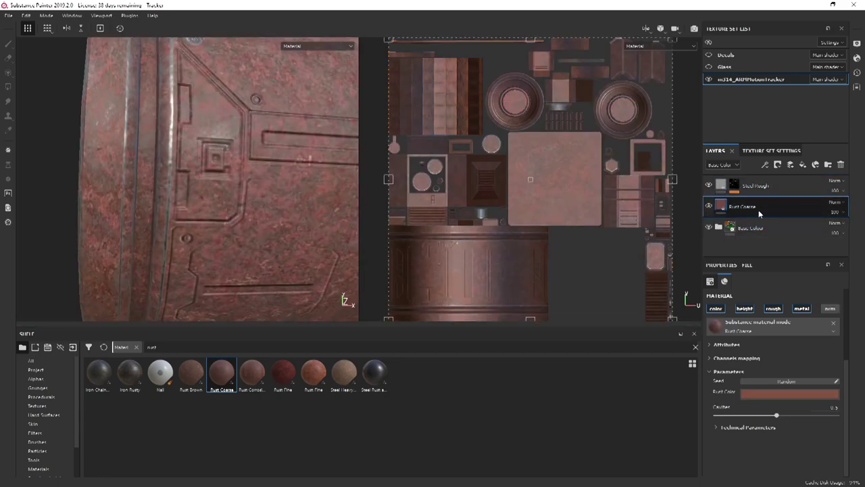
pyautogui.rightClick(760, 212)
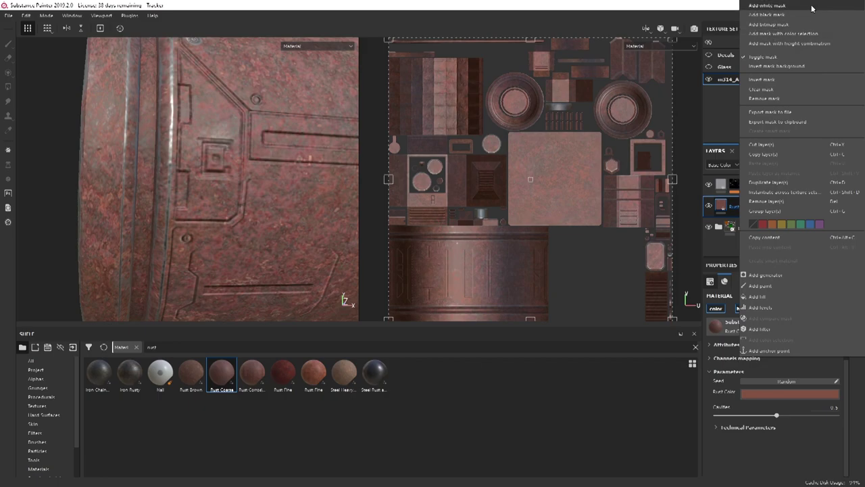
pyautogui.click(774, 15)
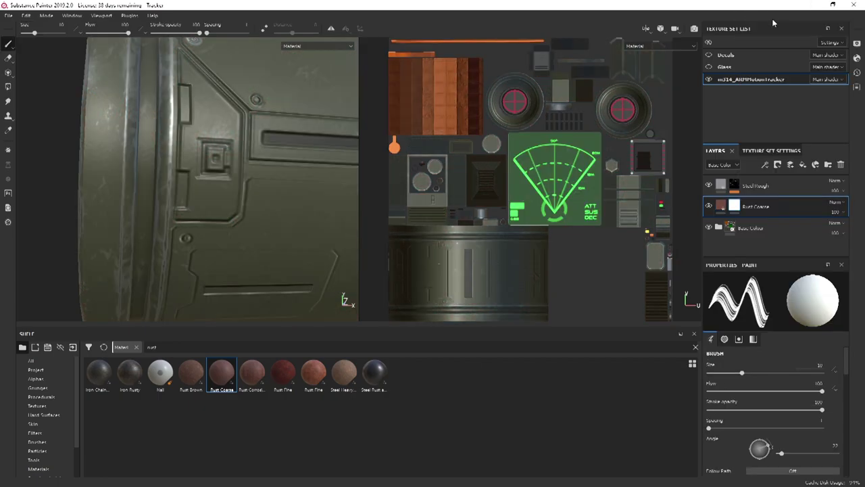
# - Copy the Steel Rough layer's mask and paste it into the mask of the Rust Coarse layer
pyautogui.rightClick(738, 185)
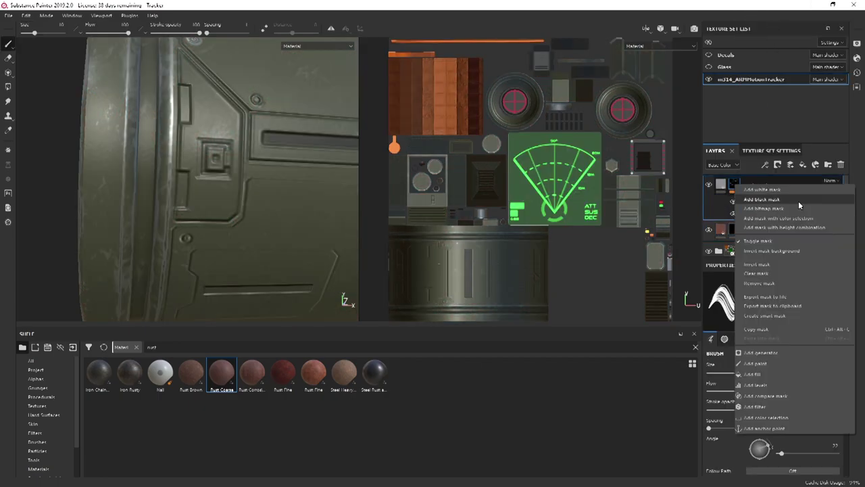
pyautogui.click(757, 363)
pyautogui.rightClick(736, 230)
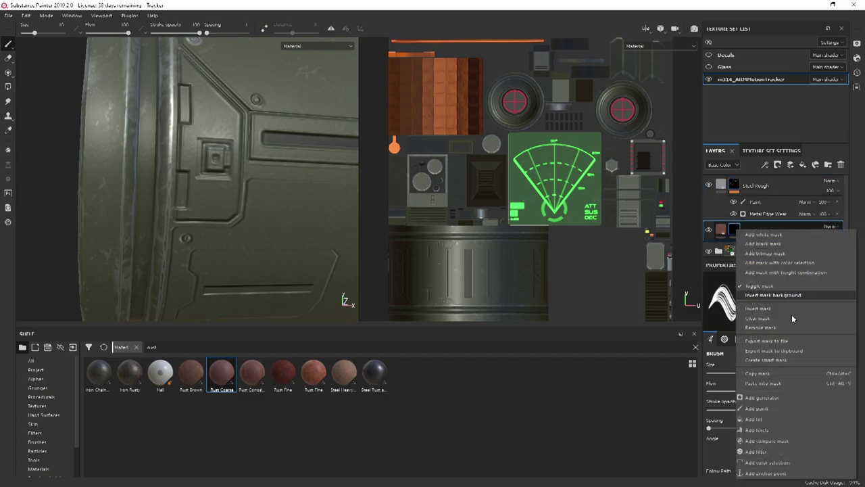
pyautogui.click(775, 382)
# - Set the Rust Coarse material's UV scale to 15 and adjust its Rust Color
pyautogui.moveTo(150, 76)
pyautogui.keyDown('alt'); pyautogui.mouseDown()
pyautogui.moveTo(129, 136)
pyautogui.moveTo(94, 92)
pyautogui.moveTo(192, 89)
pyautogui.moveTo(143, 87)
pyautogui.mouseUp(); pyautogui.keyUp('alt')
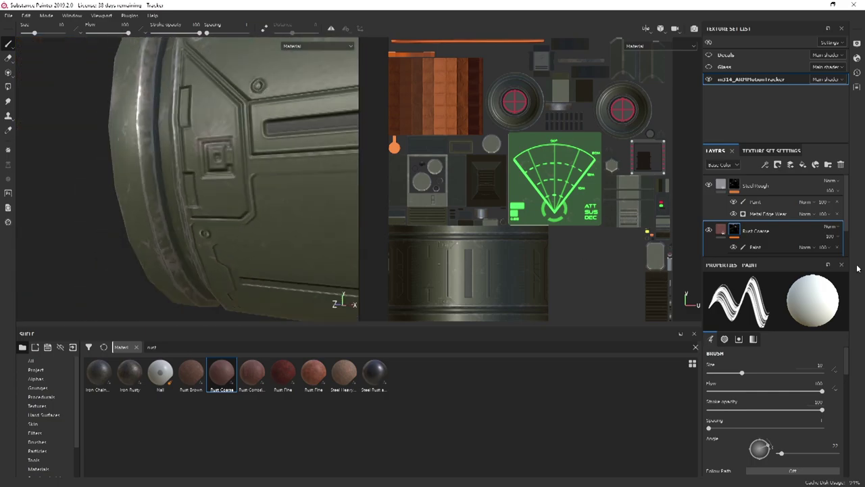
pyautogui.click(721, 231)
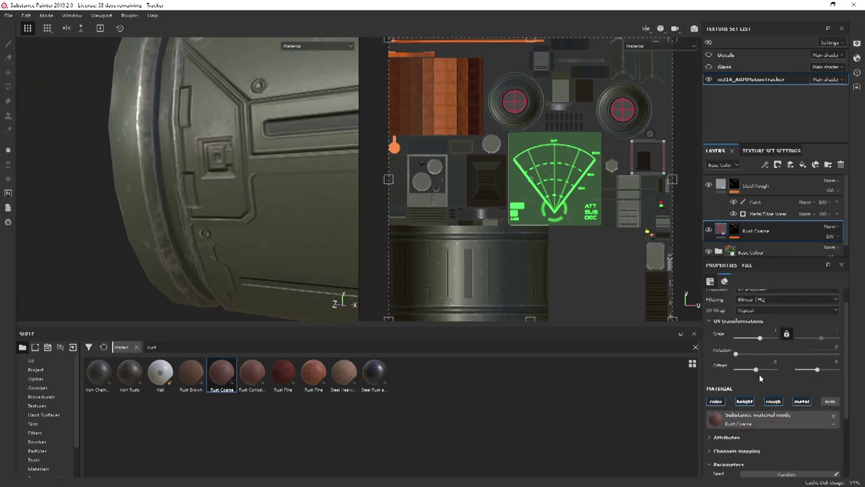
pyautogui.write('15')
pyautogui.press('Return')
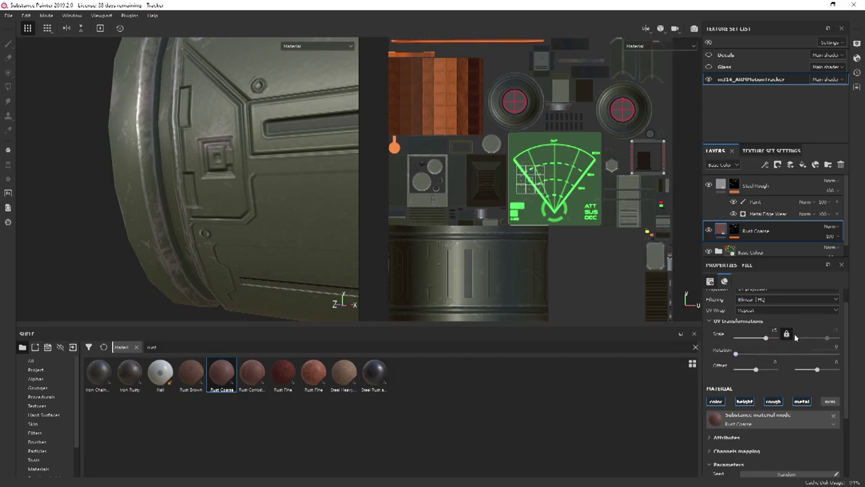
pyautogui.scroll(-5, 791, 365)
pyautogui.click(776, 392)
pyautogui.moveTo(789, 323)
pyautogui.mouseDown()
pyautogui.moveTo(799, 295)
pyautogui.moveTo(779, 327)
pyautogui.moveTo(774, 321)
pyautogui.mouseUp()
# - Select the Paint effect in the Rust Coarse mask and choose the Dirt Brushed brush
pyautogui.keyDown('alt'); pyautogui.moveTo(209, 162); pyautogui.dragTo(243, 155); pyautogui.keyUp('alt')
pyautogui.keyDown('alt'); pyautogui.moveTo(215, 143); pyautogui.dragTo(196, 209); pyautogui.keyUp('alt')
pyautogui.keyDown('alt'); pyautogui.moveTo(150, 95); pyautogui.dragTo(128, 113, button='right'); pyautogui.keyUp('alt')
pyautogui.moveTo(127, 112)
pyautogui.keyDown('alt'); pyautogui.mouseDown()
pyautogui.moveTo(140, 148)
pyautogui.moveTo(116, 145)
pyautogui.mouseUp(); pyautogui.keyUp('alt')
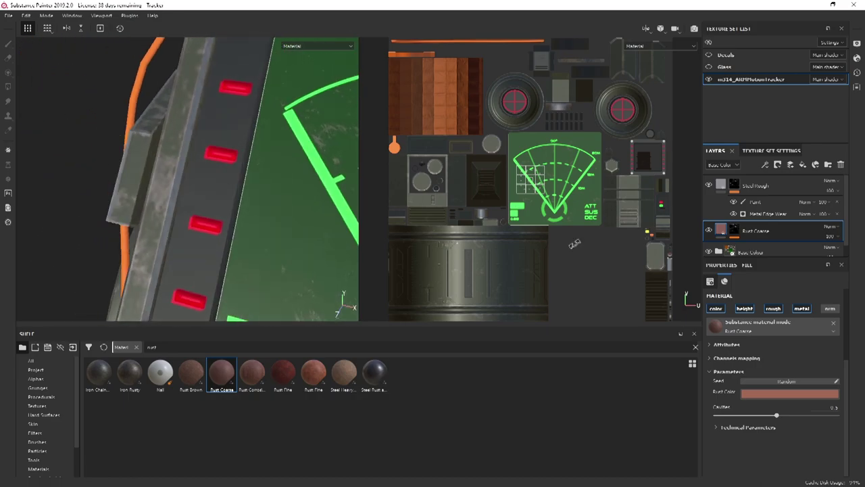
pyautogui.rightClick(739, 231)
pyautogui.click(748, 255)
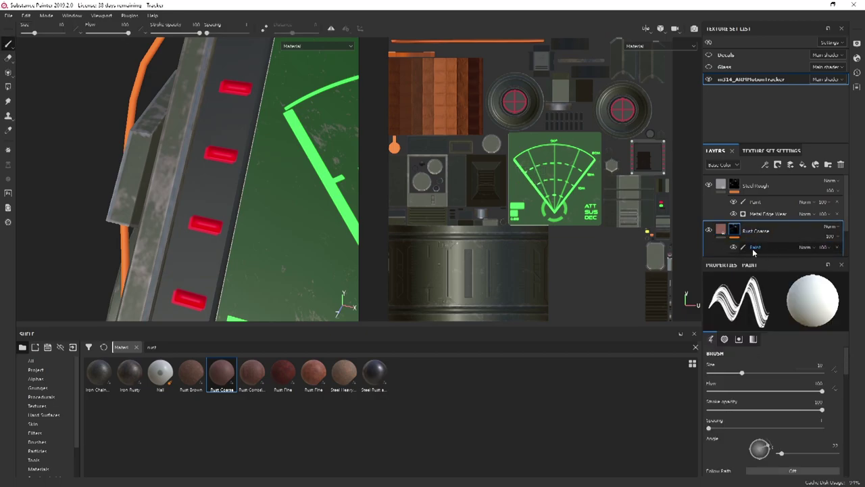
pyautogui.scroll(-1, 750, 230)
pyautogui.scroll(1, 768, 232)
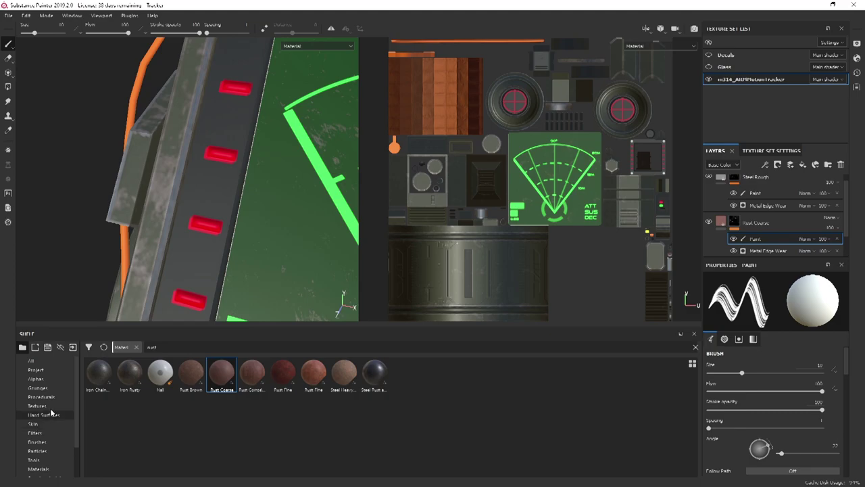
pyautogui.click(38, 442)
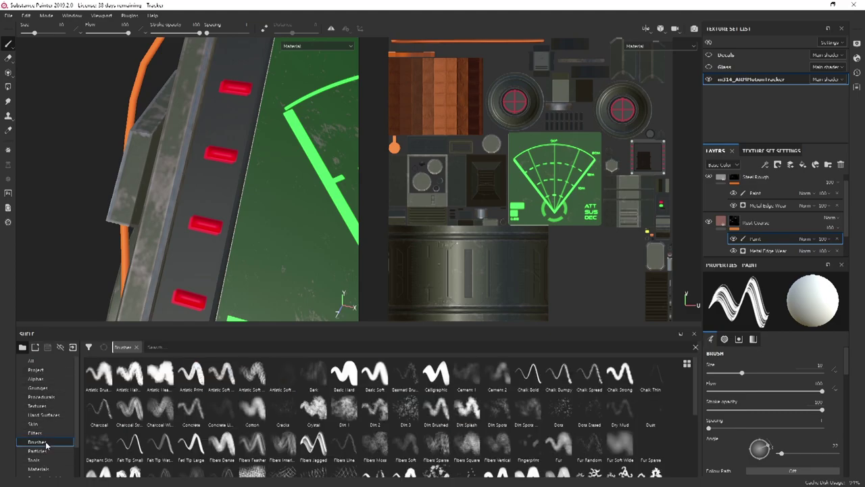
pyautogui.keyDown('alt'); pyautogui.moveTo(175, 217); pyautogui.dragTo(261, 193); pyautogui.keyUp('alt')
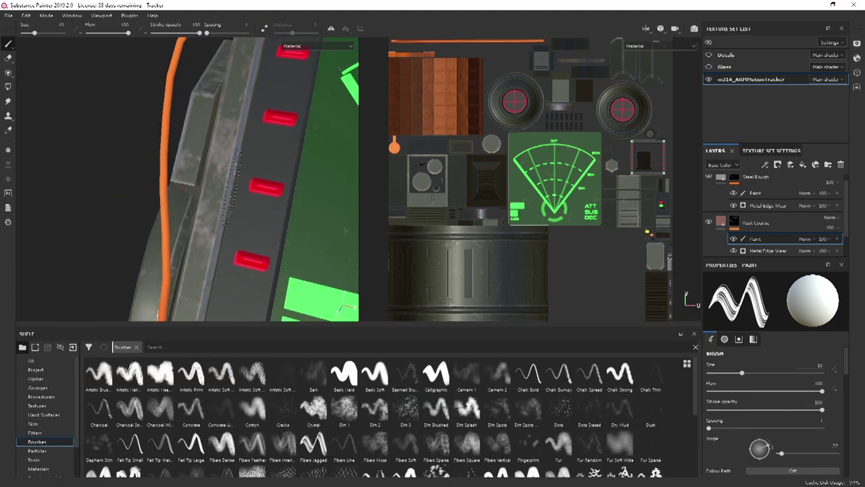
pyautogui.click(436, 411)
# - Paint a worn-steel smear around the hex bolt on the side bracket in the Steel Rough mask's Paint effect
pyautogui.moveTo(211, 139)
pyautogui.mouseDown()
pyautogui.moveTo(202, 172)
pyautogui.moveTo(276, 191)
pyautogui.mouseUp()
pyautogui.moveTo(276, 191)
pyautogui.keyDown('alt'); pyautogui.mouseDown(button='right')
pyautogui.moveTo(265, 247)
pyautogui.moveTo(227, 224)
pyautogui.mouseUp(button='right'); pyautogui.keyUp('alt')
pyautogui.keyDown('alt'); pyautogui.moveTo(200, 261); pyautogui.dragTo(198, 218, button='right'); pyautogui.keyUp('alt')
pyautogui.moveTo(199, 218)
pyautogui.keyDown('alt'); pyautogui.mouseDown()
pyautogui.moveTo(269, 197)
pyautogui.moveTo(290, 257)
pyautogui.moveTo(329, 223)
pyautogui.moveTo(300, 251)
pyautogui.moveTo(227, 269)
pyautogui.moveTo(206, 238)
pyautogui.mouseUp(); pyautogui.keyUp('alt')
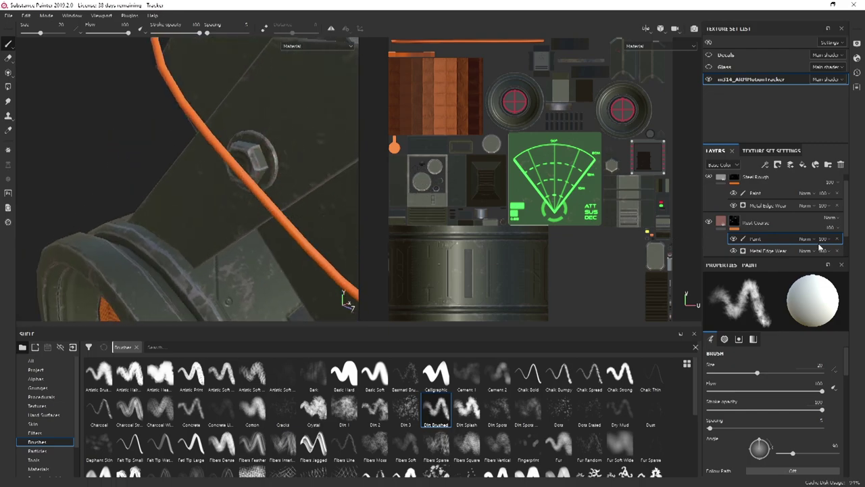
pyautogui.scroll(1, 774, 233)
pyautogui.click(735, 184)
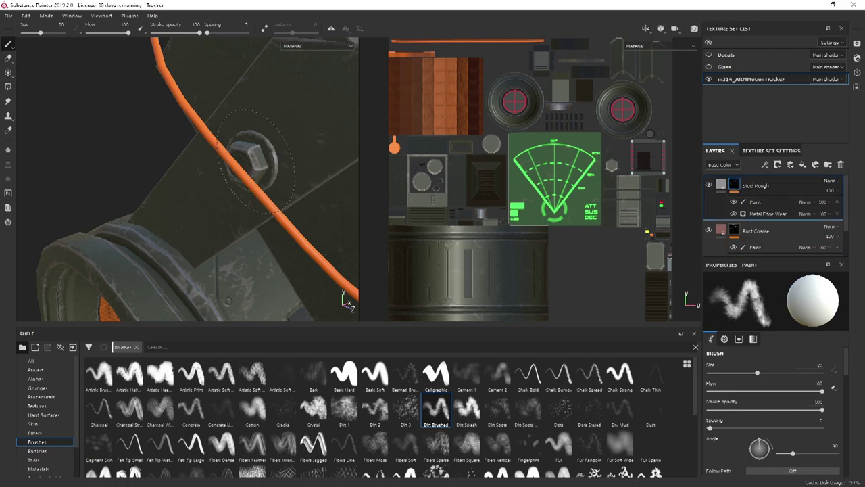
pyautogui.click(755, 201)
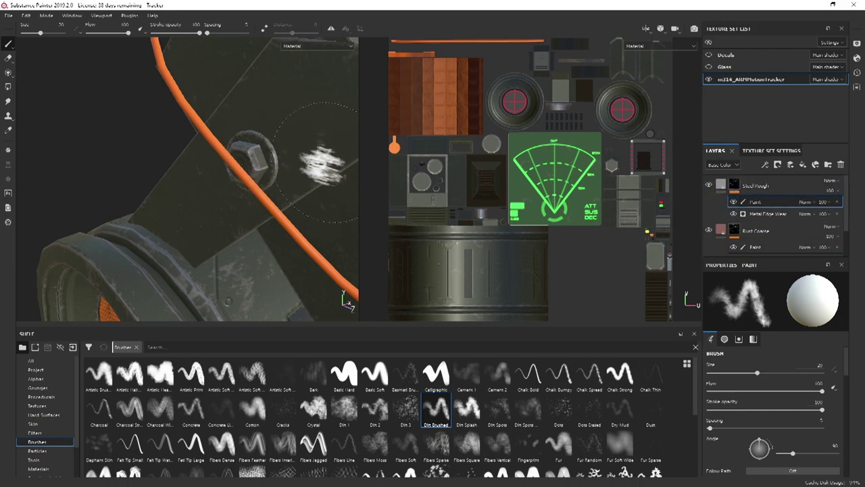
pyautogui.keyDown('alt'); pyautogui.moveTo(349, 176); pyautogui.dragTo(446, 174); pyautogui.keyUp('alt')
pyautogui.moveTo(249, 163)
pyautogui.mouseDown()
pyautogui.moveTo(274, 162)
pyautogui.moveTo(251, 166)
pyautogui.mouseUp()
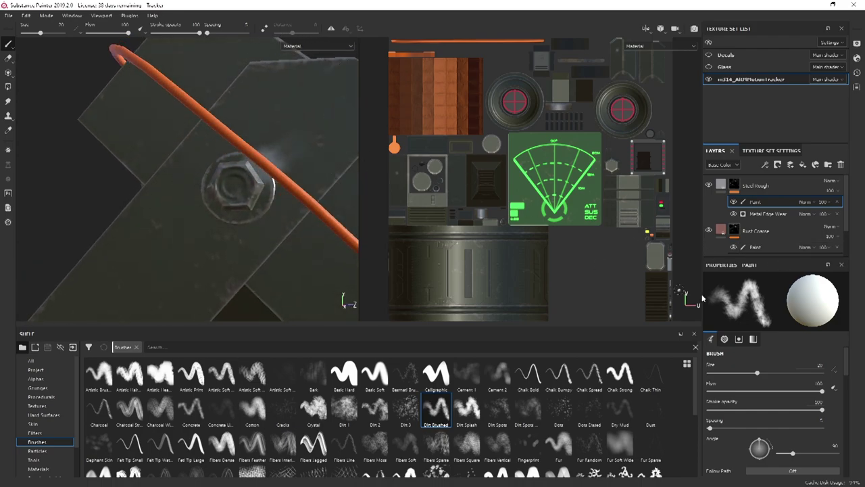
# - Dab rust around the rivet and the square plate near the cylinder's end in the Rust Coarse mask's Paint effect
pyautogui.click(736, 230)
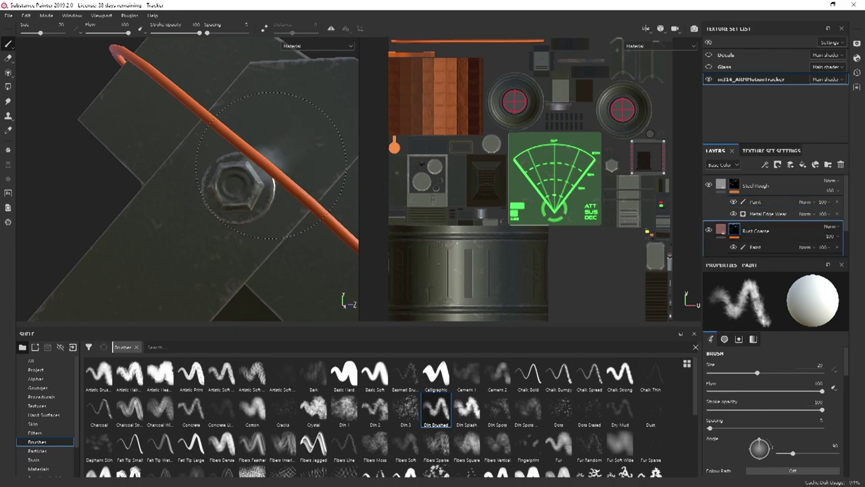
pyautogui.moveTo(267, 161)
pyautogui.keyDown('alt'); pyautogui.mouseDown()
pyautogui.moveTo(307, 157)
pyautogui.moveTo(245, 154)
pyautogui.moveTo(174, 128)
pyautogui.mouseUp(); pyautogui.keyUp('alt')
pyautogui.click(759, 247)
pyautogui.scroll(-5, 176, 129)
pyautogui.moveTo(232, 215)
pyautogui.keyDown('alt'); pyautogui.mouseDown()
pyautogui.moveTo(225, 183)
pyautogui.moveTo(186, 155)
pyautogui.moveTo(232, 201)
pyautogui.moveTo(260, 209)
pyautogui.moveTo(218, 207)
pyautogui.mouseUp(); pyautogui.keyUp('alt')
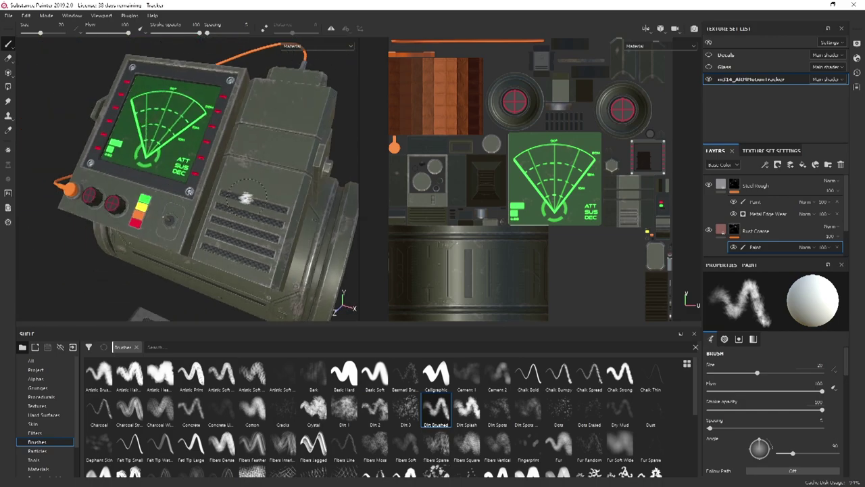
pyautogui.keyDown('alt'); pyautogui.moveTo(246, 200); pyautogui.dragTo(227, 297, button='middle'); pyautogui.keyUp('alt')
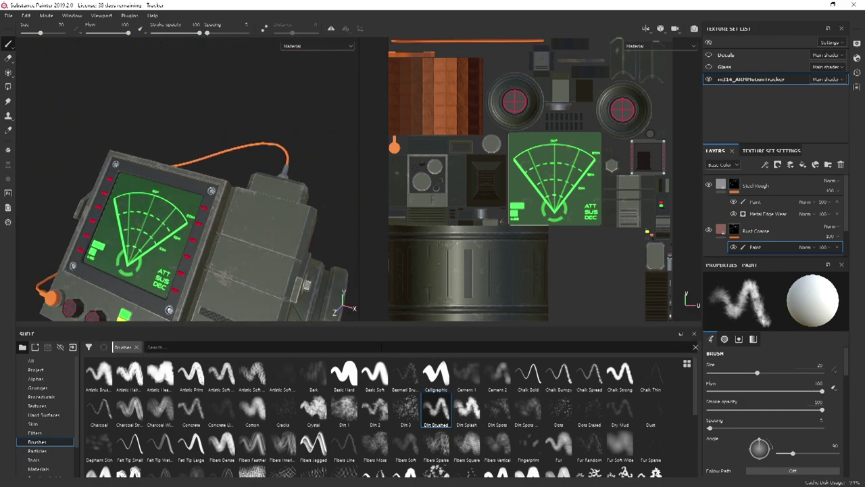
pyautogui.keyDown('alt'); pyautogui.moveTo(159, 254); pyautogui.dragTo(235, 175, button='middle'); pyautogui.keyUp('alt')
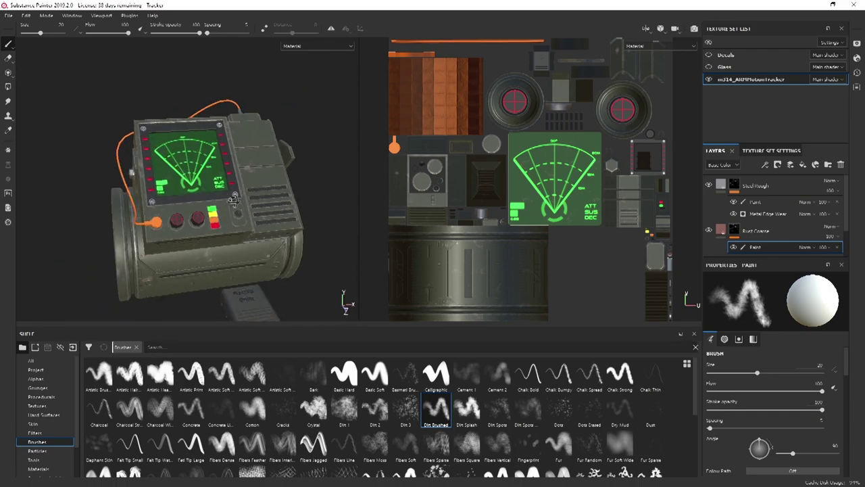
pyautogui.moveTo(167, 233)
pyautogui.keyDown('alt'); pyautogui.mouseDown()
pyautogui.moveTo(233, 195)
pyautogui.moveTo(169, 228)
pyautogui.mouseUp(); pyautogui.keyUp('alt')
pyautogui.keyDown('alt'); pyautogui.moveTo(145, 267); pyautogui.dragTo(210, 222, button='middle'); pyautogui.keyUp('alt')
pyautogui.scroll(3, 210, 222)
pyautogui.moveTo(210, 222)
pyautogui.keyDown('alt'); pyautogui.mouseDown()
pyautogui.moveTo(219, 199)
pyautogui.moveTo(236, 299)
pyautogui.mouseUp(); pyautogui.keyUp('alt')
pyautogui.keyDown('alt'); pyautogui.moveTo(135, 255); pyautogui.dragTo(180, 207, button='middle'); pyautogui.keyUp('alt')
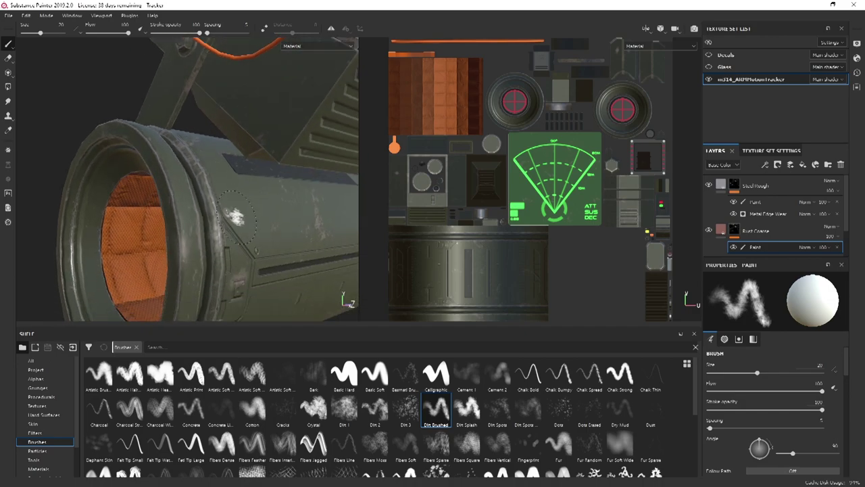
pyautogui.scroll(4, 180, 206)
pyautogui.moveTo(248, 201)
pyautogui.keyDown('alt'); pyautogui.mouseDown()
pyautogui.moveTo(185, 210)
pyautogui.moveTo(241, 207)
pyautogui.moveTo(218, 218)
pyautogui.moveTo(279, 146)
pyautogui.mouseUp(); pyautogui.keyUp('alt')
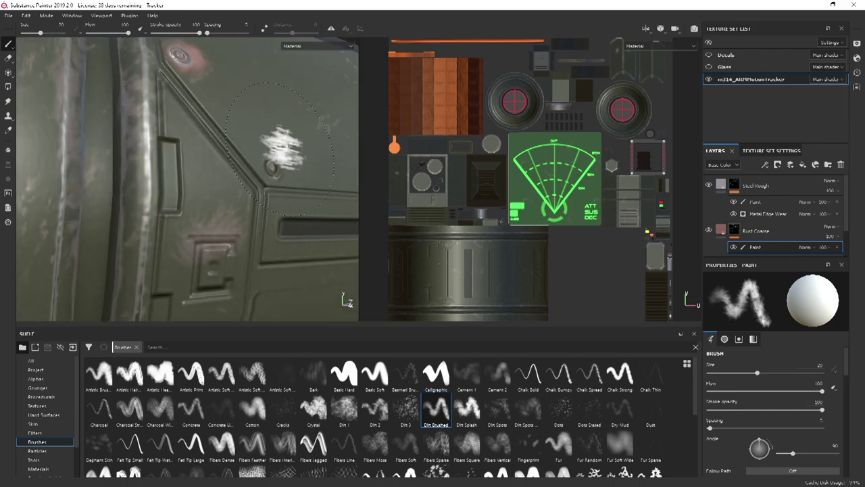
# - Add rust to the cylinder's end rim and square plate, and undo the heaviest rust on the plate
pyautogui.moveTo(309, 203)
pyautogui.keyDown('alt'); pyautogui.mouseDown()
pyautogui.moveTo(309, 246)
pyautogui.moveTo(248, 186)
pyautogui.moveTo(357, 180)
pyautogui.moveTo(200, 232)
pyautogui.moveTo(276, 304)
pyautogui.moveTo(223, 170)
pyautogui.mouseUp(); pyautogui.keyUp('alt')
pyautogui.moveTo(223, 170)
pyautogui.keyDown('alt'); pyautogui.mouseDown()
pyautogui.moveTo(267, 169)
pyautogui.moveTo(334, 212)
pyautogui.mouseUp(); pyautogui.keyUp('alt')
pyautogui.keyDown('alt'); pyautogui.moveTo(393, 189); pyautogui.dragTo(301, 206); pyautogui.keyUp('alt')
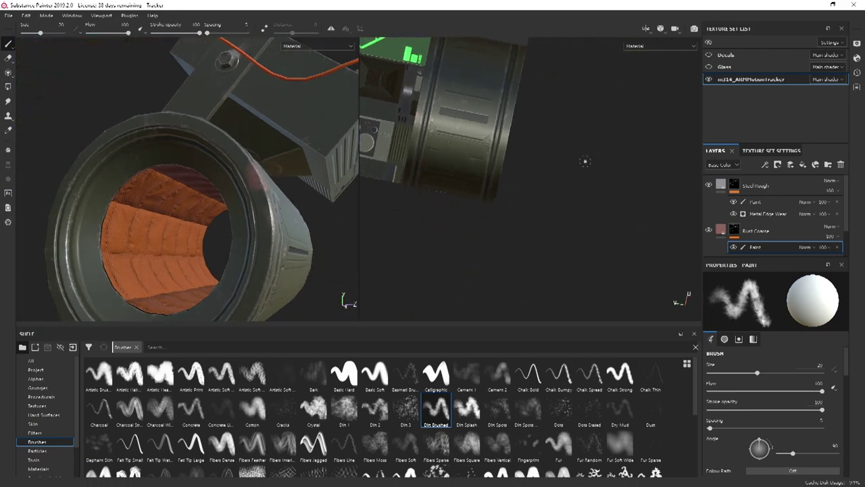
pyautogui.keyDown('alt'); pyautogui.keyDown('shift'); pyautogui.moveTo(585, 159); pyautogui.dragTo(567, 160); pyautogui.keyUp('shift'); pyautogui.keyUp('alt')
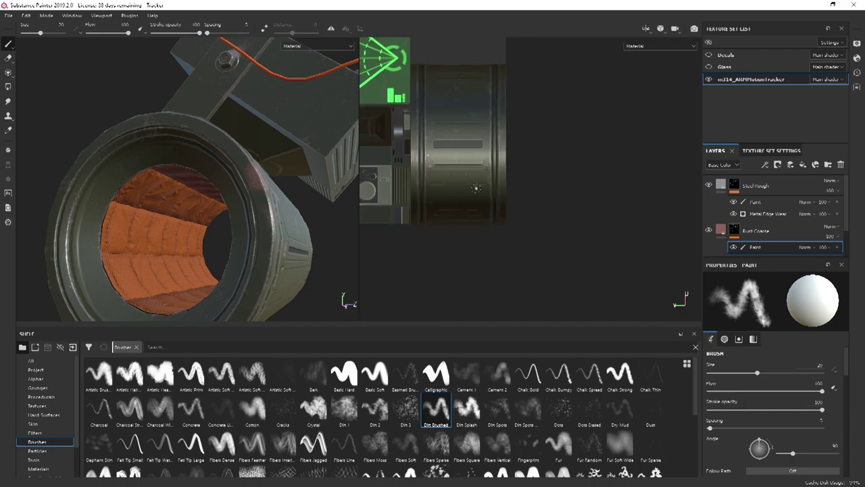
pyautogui.scroll(6, 514, 202)
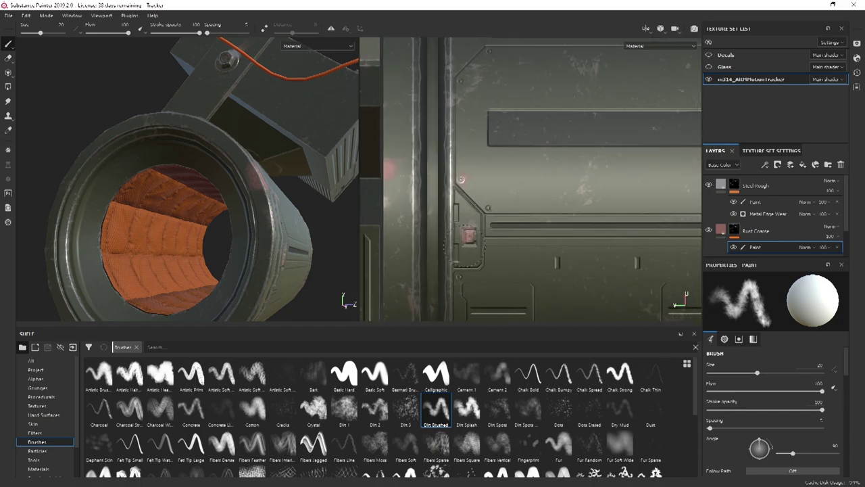
pyautogui.keyDown('alt'); pyautogui.moveTo(275, 247); pyautogui.dragTo(201, 235); pyautogui.keyUp('alt')
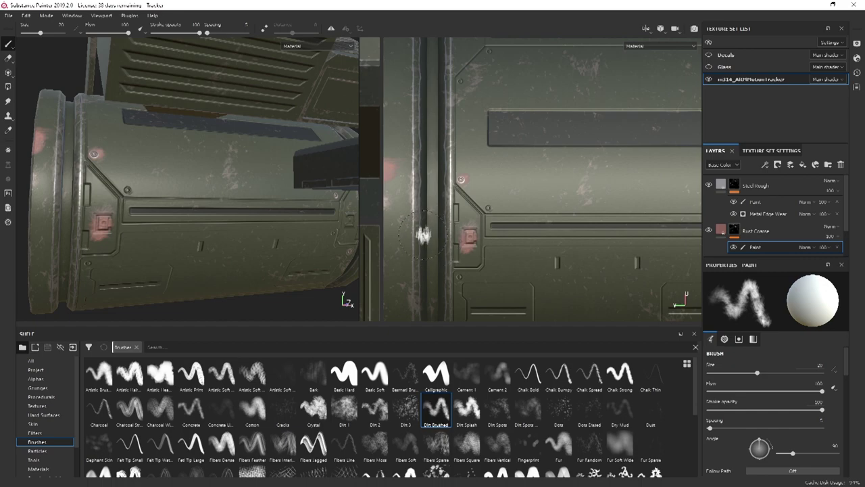
pyautogui.moveTo(830, 257)
pyautogui.mouseDown()
pyautogui.moveTo(819, 264)
pyautogui.moveTo(858, 263)
pyautogui.mouseUp()
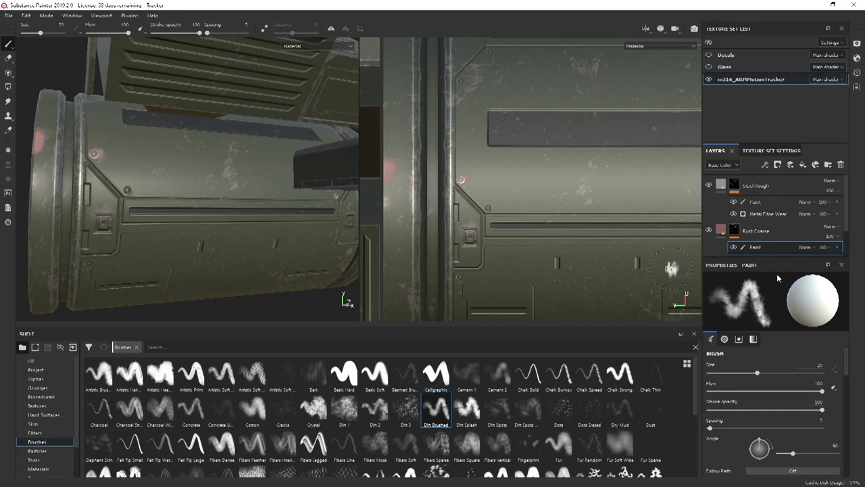
# - Select the Paint effect in the Steel Rough mask and lower the brush flow to 16
pyautogui.keyDown('alt'); pyautogui.moveTo(195, 143); pyautogui.dragTo(247, 149); pyautogui.keyUp('alt')
pyautogui.scroll(-2, 697, 192)
pyautogui.click(734, 184)
pyautogui.scroll(2, 162, 179)
pyautogui.scroll(3, 163, 179)
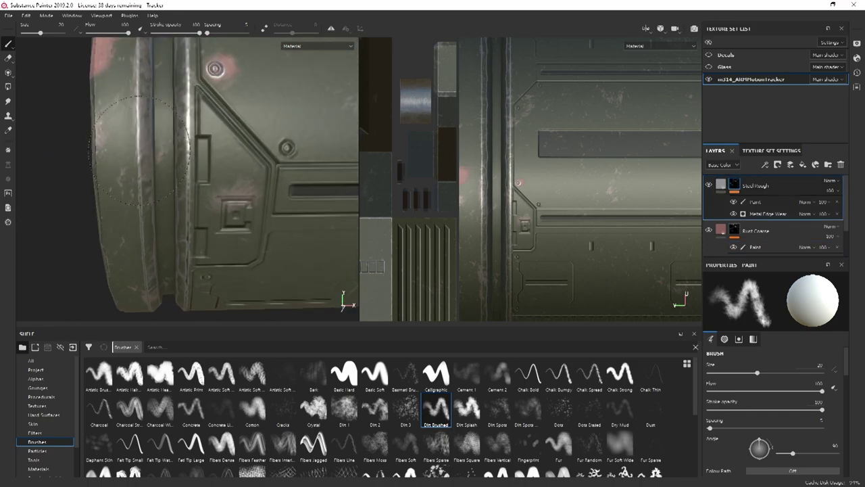
pyautogui.click(755, 202)
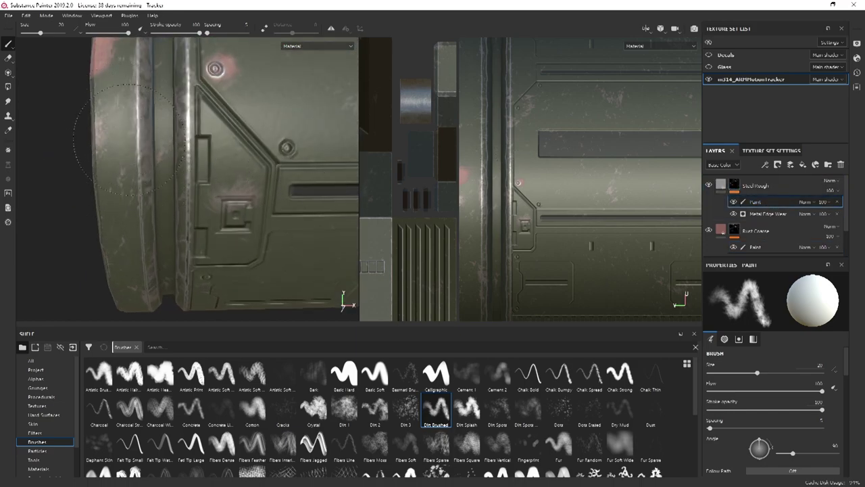
pyautogui.keyDown('alt'); pyautogui.moveTo(134, 128); pyautogui.dragTo(232, 208); pyautogui.keyUp('alt')
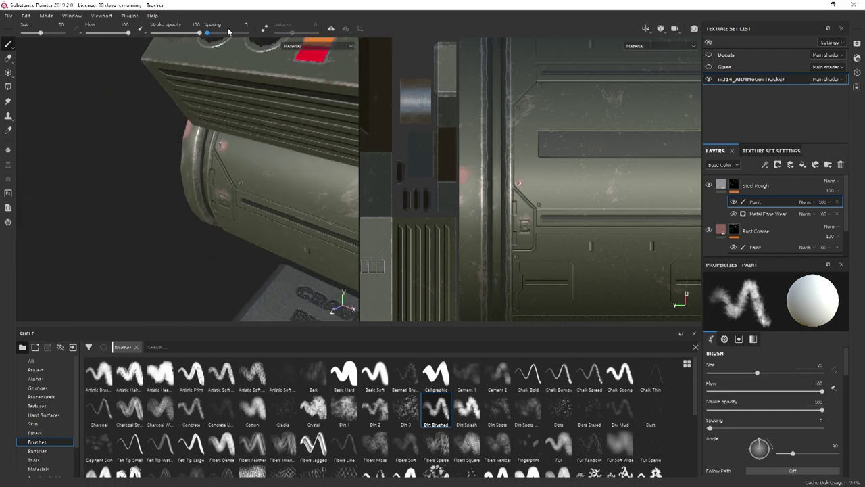
pyautogui.moveTo(124, 36); pyautogui.dragTo(94, 35)
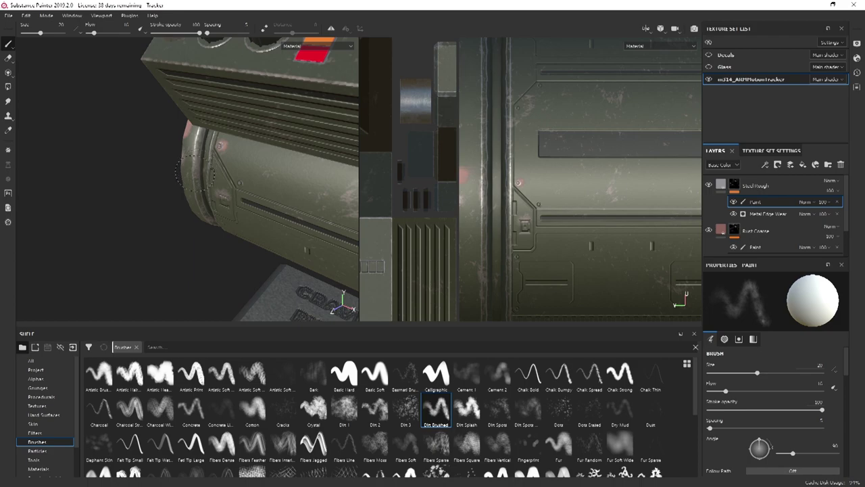
# - Paint faint steel wear around the rivets at the opposite end of the cylinder in the Steel Rough mask
pyautogui.moveTo(186, 148)
pyautogui.keyDown('alt'); pyautogui.mouseDown()
pyautogui.moveTo(216, 203)
pyautogui.moveTo(232, 181)
pyautogui.mouseUp(); pyautogui.keyUp('alt')
pyautogui.keyDown('alt'); pyautogui.moveTo(232, 183); pyautogui.dragTo(98, 220, button='middle'); pyautogui.keyUp('alt')
pyautogui.keyDown('alt'); pyautogui.moveTo(98, 221); pyautogui.dragTo(160, 225, button='right'); pyautogui.keyUp('alt')
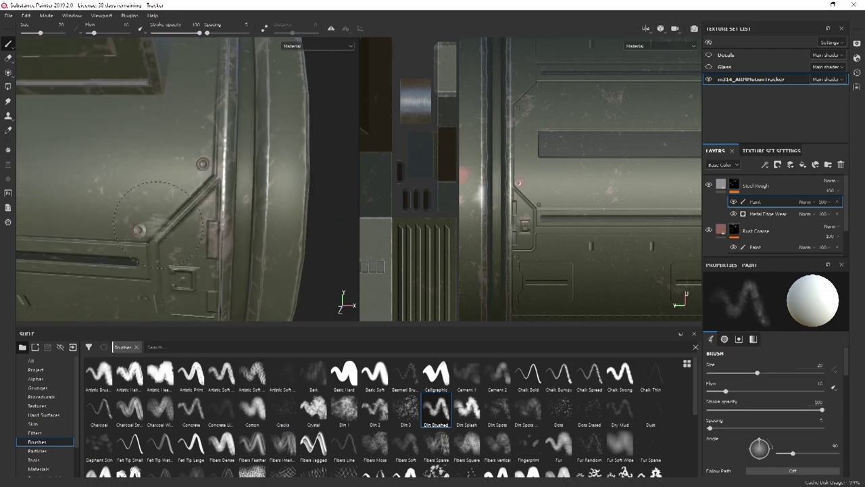
pyautogui.moveTo(149, 229)
pyautogui.keyDown('alt'); pyautogui.mouseDown()
pyautogui.moveTo(106, 220)
pyautogui.moveTo(165, 139)
pyautogui.mouseUp(); pyautogui.keyUp('alt')
pyautogui.keyDown('alt'); pyautogui.moveTo(253, 219); pyautogui.dragTo(229, 210); pyautogui.keyUp('alt')
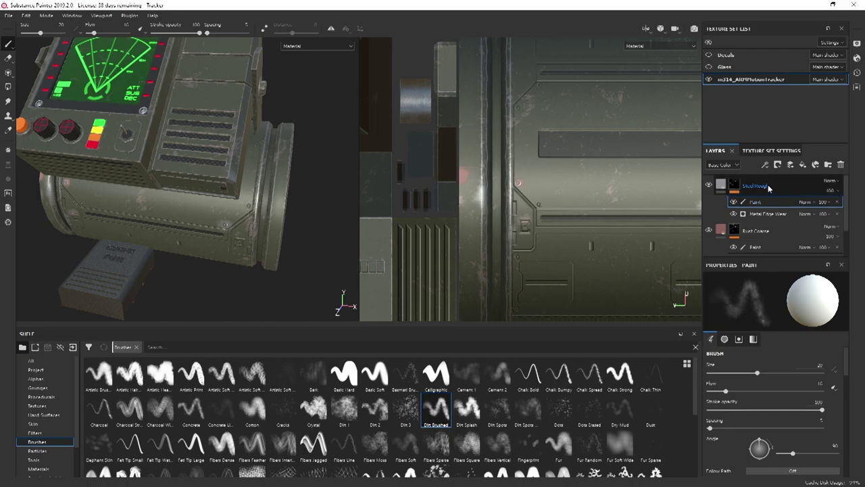
# - Add a Dirt generator to the Steel Rough layer's mask above its Paint effect
pyautogui.click(730, 186)
pyautogui.rightClick(731, 187)
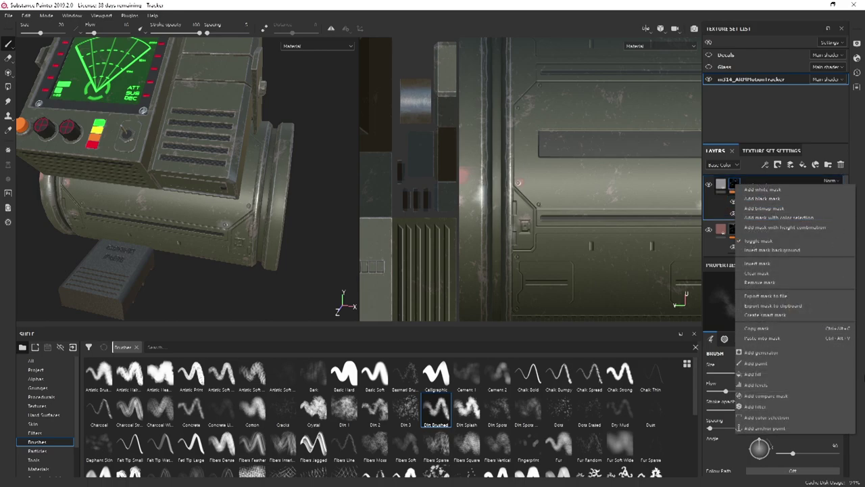
pyautogui.click(762, 352)
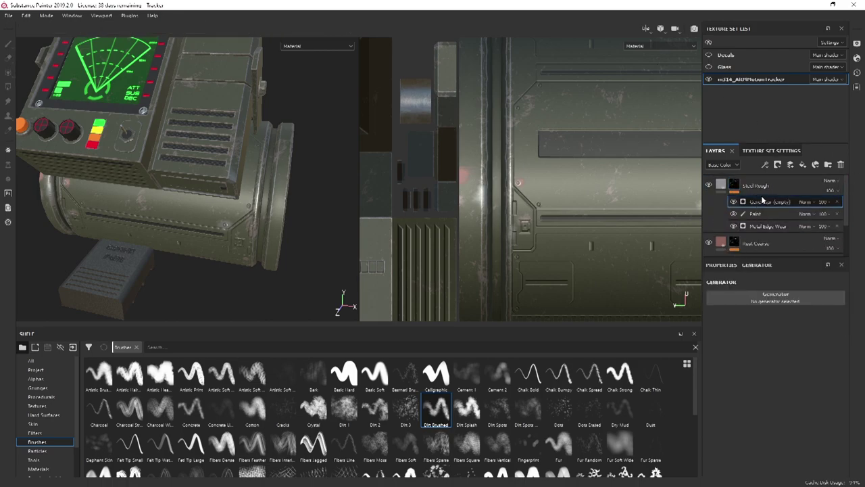
pyautogui.click(771, 305)
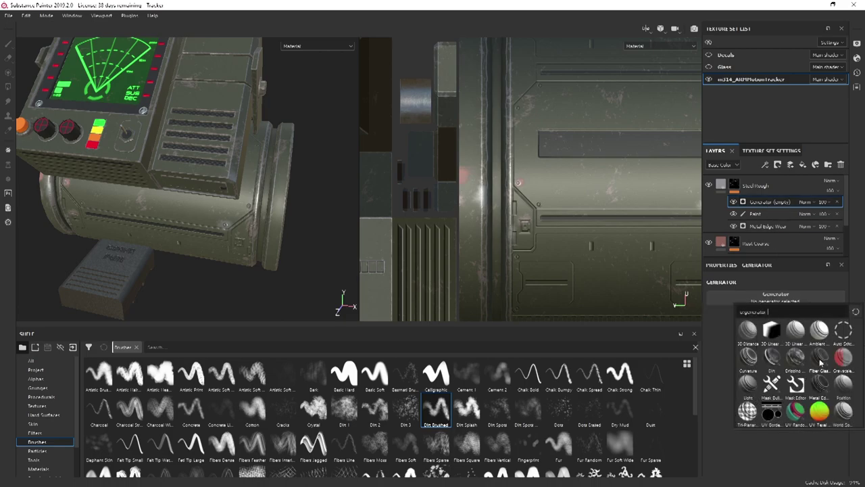
pyautogui.click(771, 358)
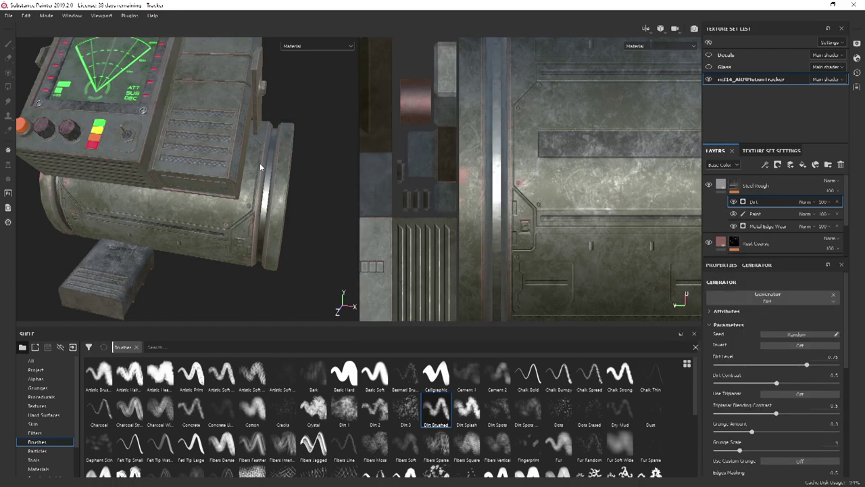
# - Try a Dirt Level of 0.36 on the Steel Rough mask's Dirt generator, and remove that generator
pyautogui.moveTo(814, 368); pyautogui.dragTo(761, 368)
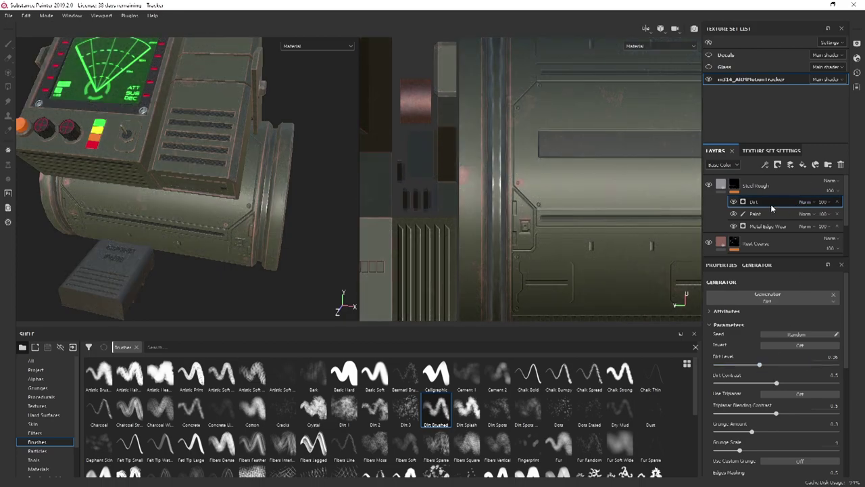
pyautogui.click(837, 202)
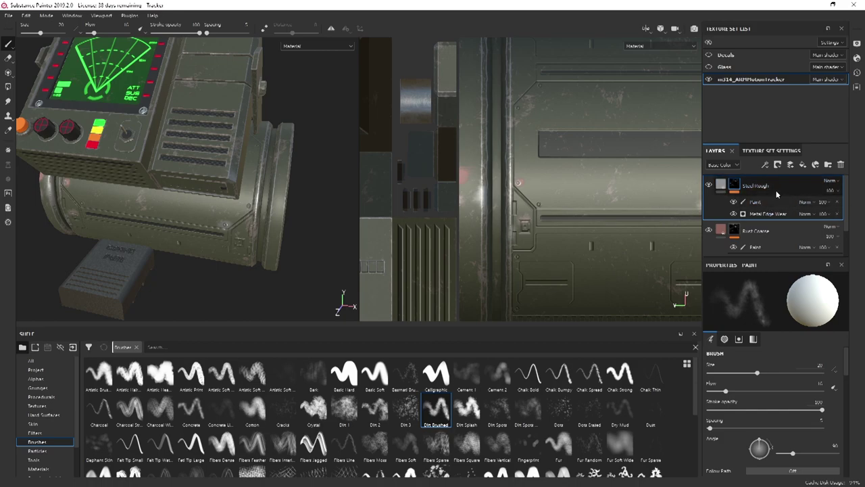
# - Add a second Paint effect to the Steel Rough mask and choose the Leaks particle brush
pyautogui.rightClick(735, 190)
pyautogui.click(766, 376)
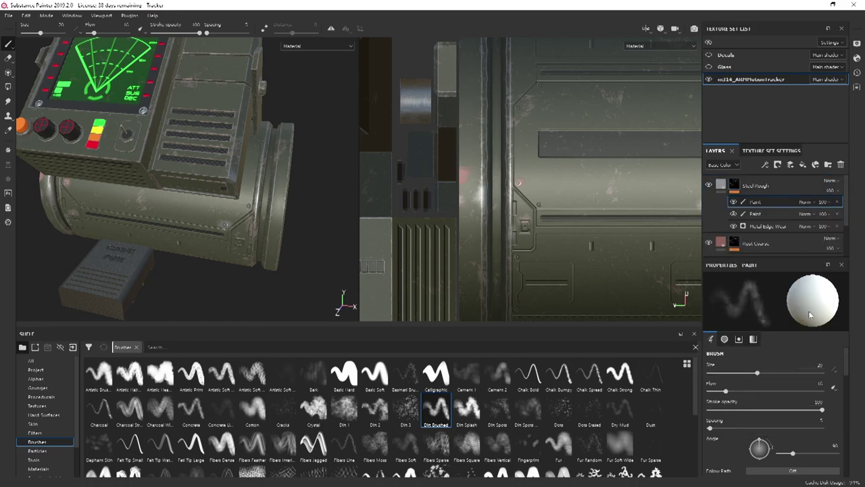
pyautogui.keyDown('alt'); pyautogui.moveTo(283, 204); pyautogui.dragTo(336, 207, button='middle'); pyautogui.keyUp('alt')
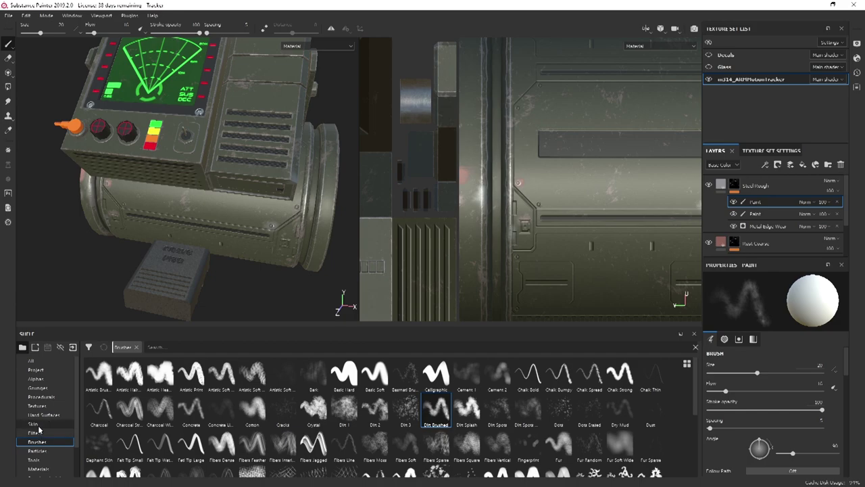
pyautogui.click(54, 451)
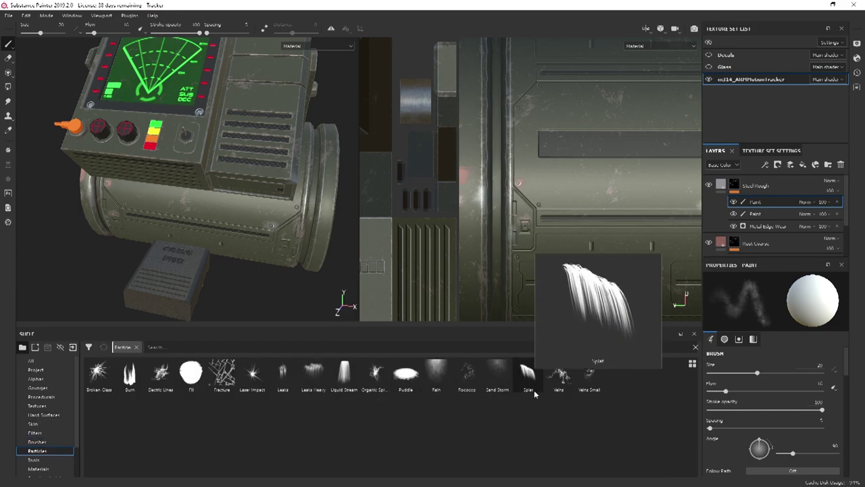
pyautogui.click(289, 383)
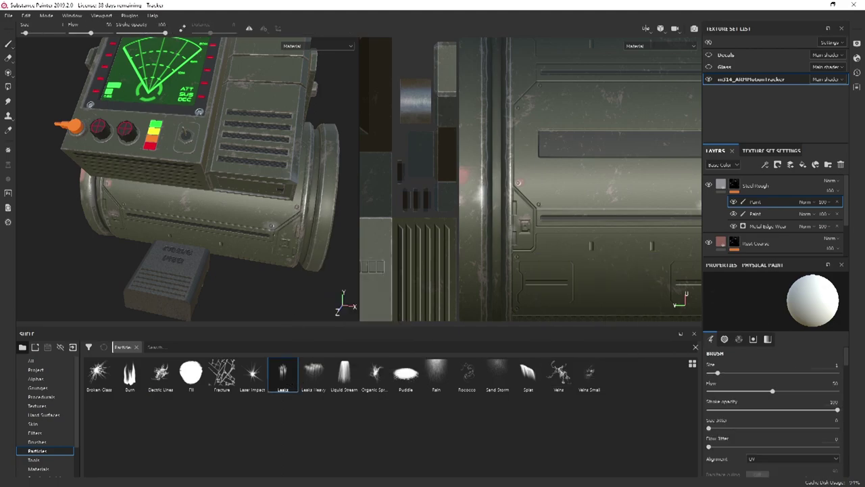
# - Paint steel leak streaks around the hex bolt on the side bracket, undoing the first attempt
pyautogui.keyDown('alt'); pyautogui.moveTo(276, 128); pyautogui.dragTo(264, 220); pyautogui.keyUp('alt')
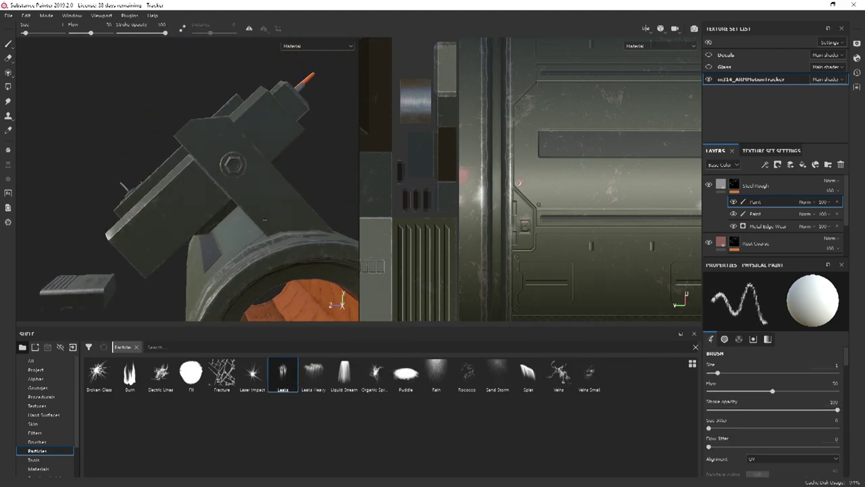
pyautogui.moveTo(244, 171)
pyautogui.keyDown('alt'); pyautogui.mouseDown(button='right')
pyautogui.moveTo(237, 173)
pyautogui.moveTo(287, 169)
pyautogui.mouseUp(button='right'); pyautogui.keyUp('alt')
pyautogui.moveTo(256, 181)
pyautogui.mouseDown()
pyautogui.moveTo(191, 186)
pyautogui.moveTo(325, 192)
pyautogui.mouseUp()
pyautogui.keyDown('alt'); pyautogui.moveTo(331, 194); pyautogui.dragTo(307, 199, button='right'); pyautogui.keyUp('alt')
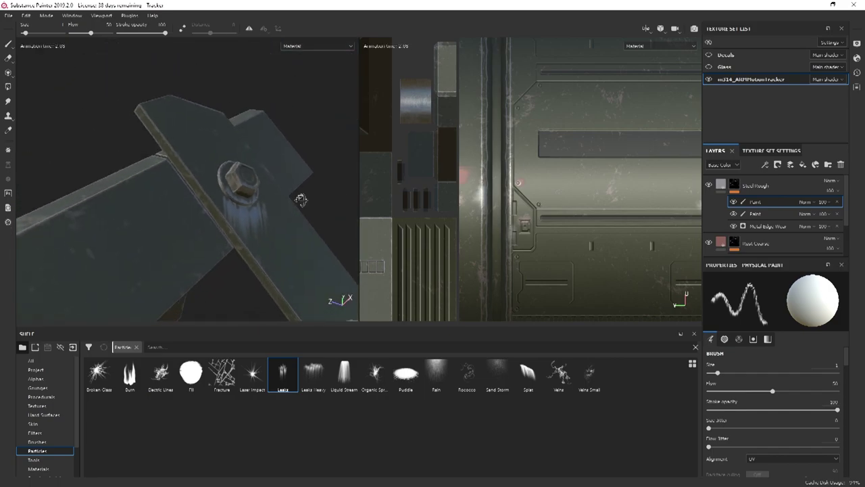
pyautogui.keyDown('alt'); pyautogui.moveTo(307, 198); pyautogui.dragTo(300, 264); pyautogui.keyUp('alt')
pyautogui.hotkey('ctrl', 'z')
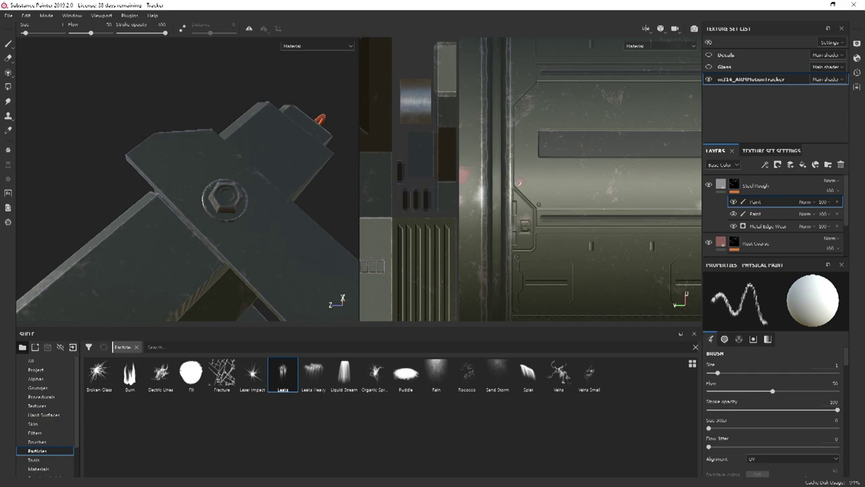
pyautogui.moveTo(282, 225)
pyautogui.keyDown('alt'); pyautogui.mouseDown()
pyautogui.moveTo(196, 186)
pyautogui.moveTo(188, 239)
pyautogui.moveTo(233, 223)
pyautogui.mouseUp(); pyautogui.keyUp('alt')
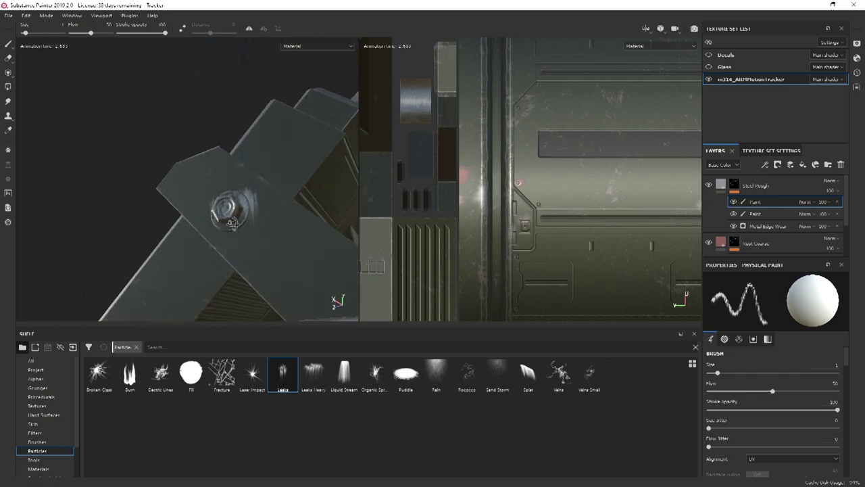
# - Add a second Paint effect to the Rust Coarse mask and paint rust leaks around the side bracket's hex bolt
pyautogui.scroll(-2, 762, 220)
pyautogui.click(759, 214)
pyautogui.rightClick(768, 214)
pyautogui.click(791, 230)
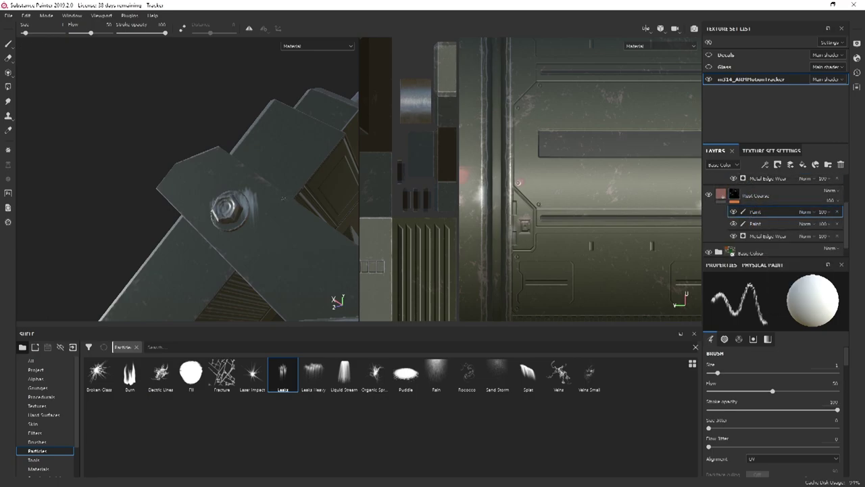
pyautogui.click(246, 201)
pyautogui.keyDown('alt'); pyautogui.moveTo(290, 153); pyautogui.dragTo(290, 231); pyautogui.keyUp('alt')
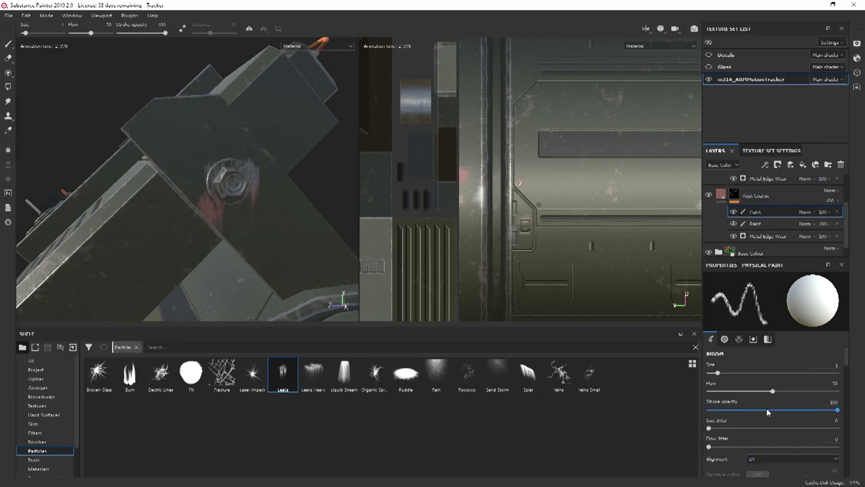
# - Set the Leaks brush to size 0.58 and flow 24, and paint finer rust around the bolt and cylinder rim
pyautogui.moveTo(717, 373); pyautogui.dragTo(716, 377)
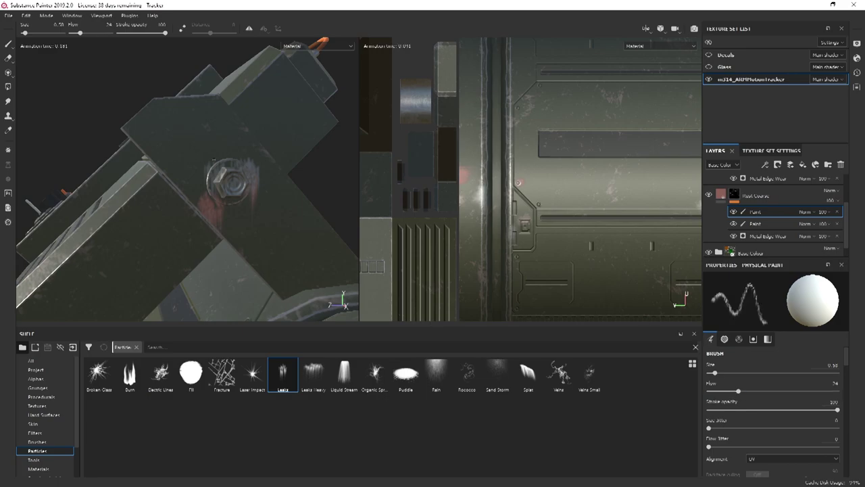
pyautogui.keyDown('alt'); pyautogui.moveTo(304, 214); pyautogui.dragTo(289, 228); pyautogui.keyUp('alt')
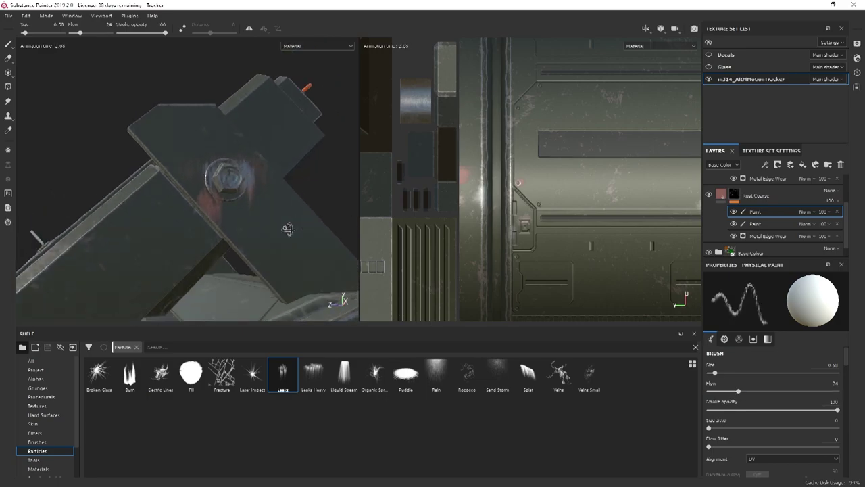
pyautogui.keyDown('alt'); pyautogui.moveTo(290, 228); pyautogui.dragTo(281, 149, button='middle'); pyautogui.keyUp('alt')
pyautogui.keyDown('alt'); pyautogui.moveTo(280, 149); pyautogui.dragTo(276, 189); pyautogui.keyUp('alt')
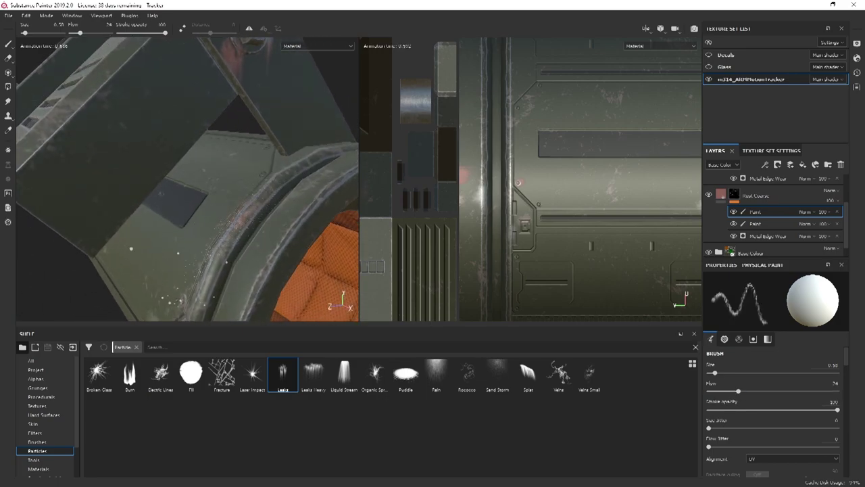
# - Paint rust leaks on the corner of the slotted panel and across the upper housing beside the screen
pyautogui.keyDown('alt'); pyautogui.moveTo(203, 196); pyautogui.dragTo(249, 227); pyautogui.keyUp('alt')
pyautogui.keyDown('alt'); pyautogui.moveTo(248, 226); pyautogui.dragTo(223, 210, button='right'); pyautogui.keyUp('alt')
pyautogui.keyDown('alt'); pyautogui.moveTo(223, 209); pyautogui.dragTo(267, 216); pyautogui.keyUp('alt')
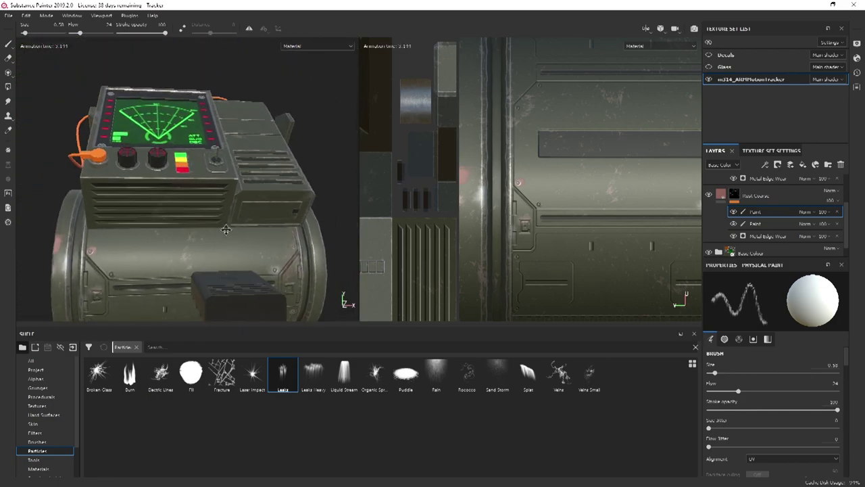
pyautogui.keyDown('alt'); pyautogui.moveTo(257, 211); pyautogui.dragTo(290, 227, button='right'); pyautogui.keyUp('alt')
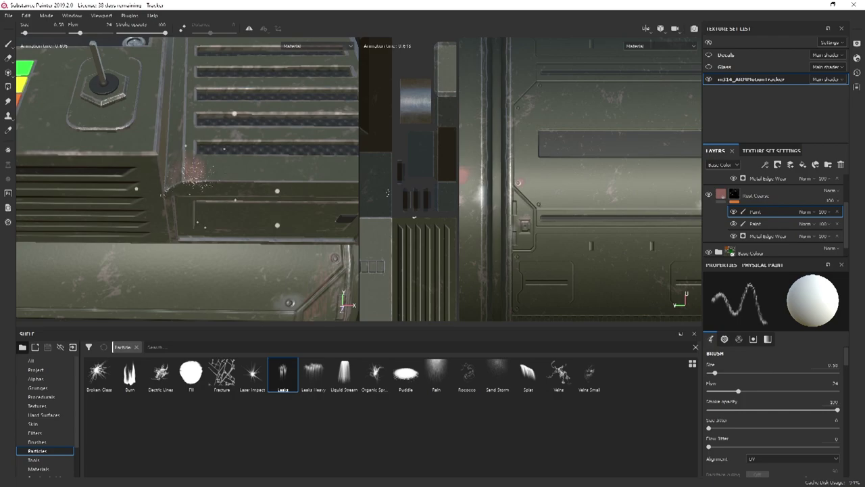
pyautogui.keyDown('alt'); pyautogui.moveTo(204, 189); pyautogui.dragTo(176, 233, button='right'); pyautogui.keyUp('alt')
pyautogui.keyDown('alt'); pyautogui.moveTo(229, 236); pyautogui.dragTo(184, 233); pyautogui.keyUp('alt')
pyautogui.keyDown('alt'); pyautogui.moveTo(203, 209); pyautogui.dragTo(268, 178, button='right'); pyautogui.keyUp('alt')
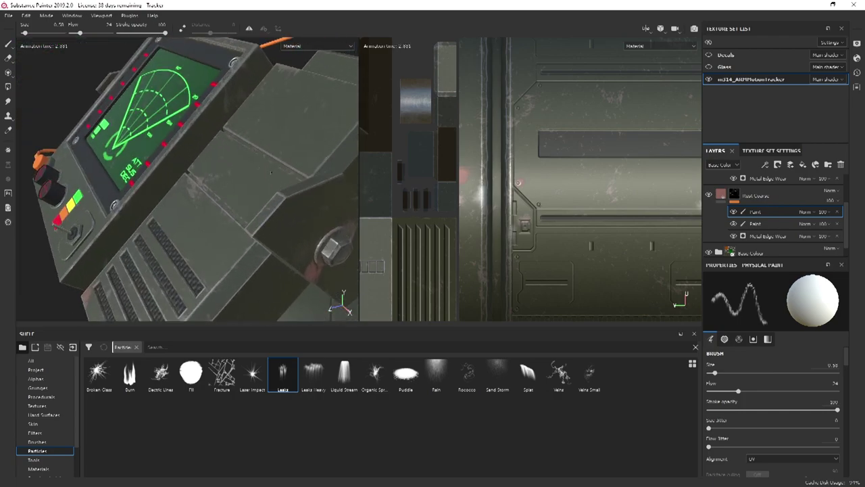
pyautogui.keyDown('alt'); pyautogui.moveTo(203, 121); pyautogui.dragTo(280, 154); pyautogui.keyUp('alt')
pyautogui.keyDown('alt'); pyautogui.moveTo(280, 142); pyautogui.dragTo(220, 162, button='right'); pyautogui.keyUp('alt')
pyautogui.moveTo(219, 163)
pyautogui.keyDown('alt'); pyautogui.mouseDown()
pyautogui.moveTo(203, 132)
pyautogui.moveTo(215, 150)
pyautogui.mouseUp(); pyautogui.keyUp('alt')
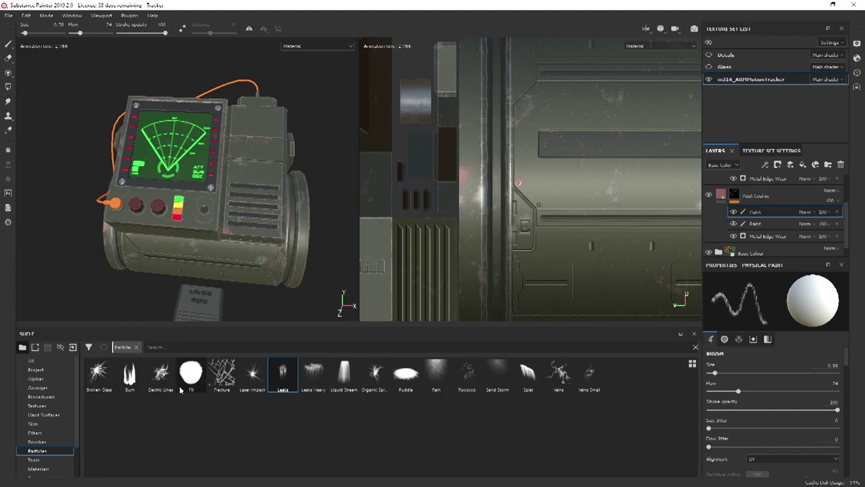
# - Try the Fracture particle brush in rust on the housing panels beside the screen
pyautogui.click(231, 376)
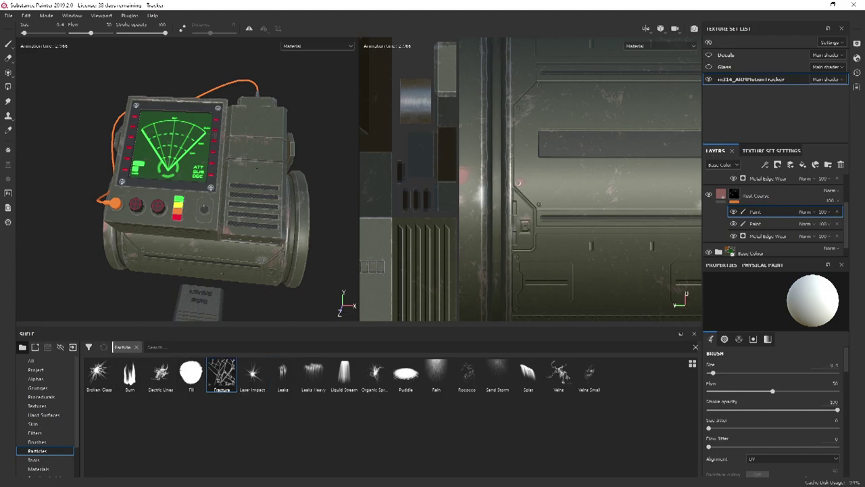
pyautogui.keyDown('alt'); pyautogui.moveTo(250, 155); pyautogui.dragTo(282, 185, button='right'); pyautogui.keyUp('alt')
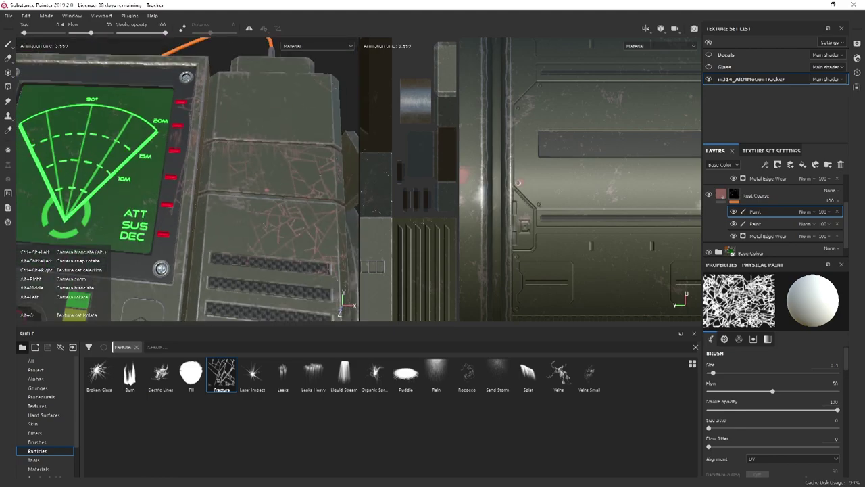
pyautogui.keyDown('alt'); pyautogui.moveTo(282, 185); pyautogui.dragTo(304, 159); pyautogui.keyUp('alt')
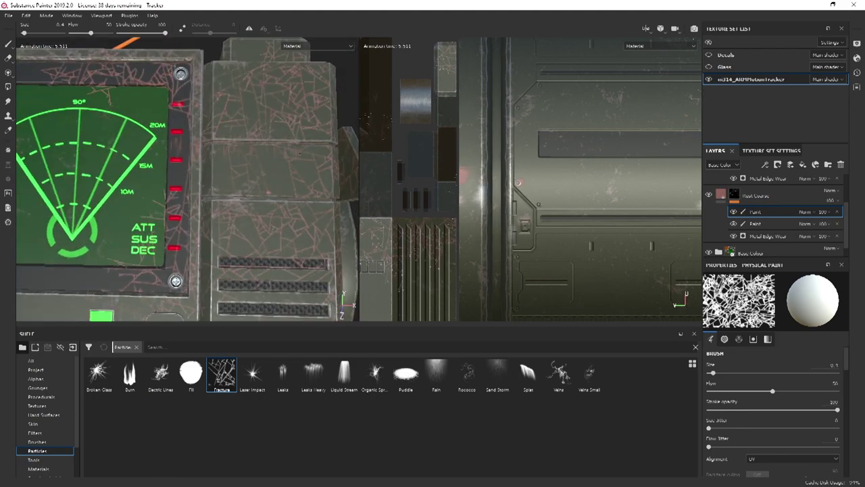
pyautogui.keyDown('alt'); pyautogui.moveTo(285, 201); pyautogui.dragTo(256, 147, button='middle'); pyautogui.keyUp('alt')
# - Try the Laser Impact and Sand Storm particle brushes on the housing above the slotted vents
pyautogui.click(246, 381)
pyautogui.click(259, 175)
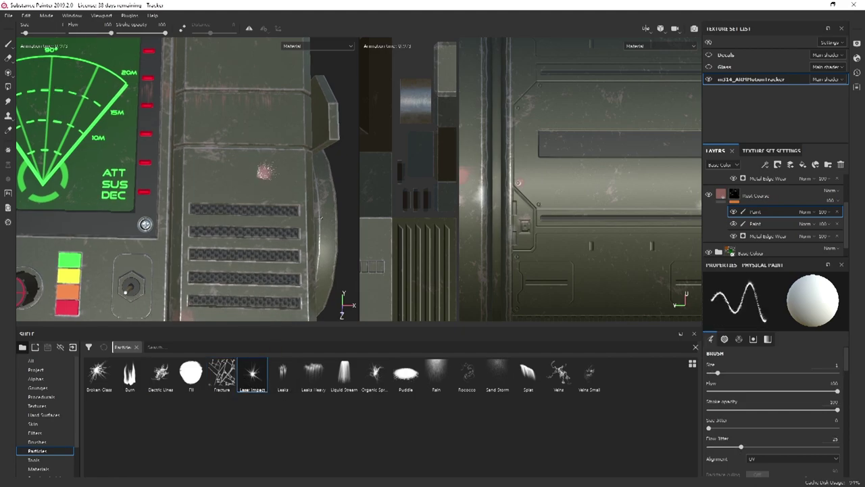
pyautogui.click(498, 374)
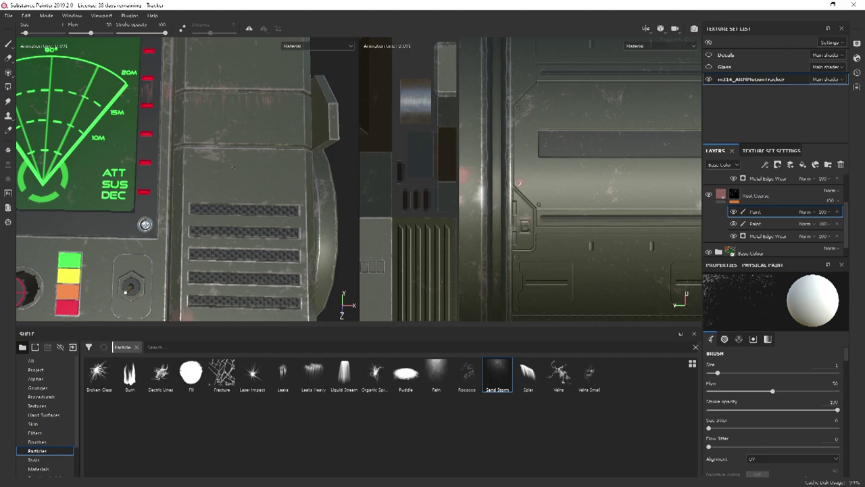
pyautogui.scroll(-5, 263, 188)
pyautogui.keyDown('alt'); pyautogui.moveTo(263, 188); pyautogui.dragTo(201, 99); pyautogui.keyUp('alt')
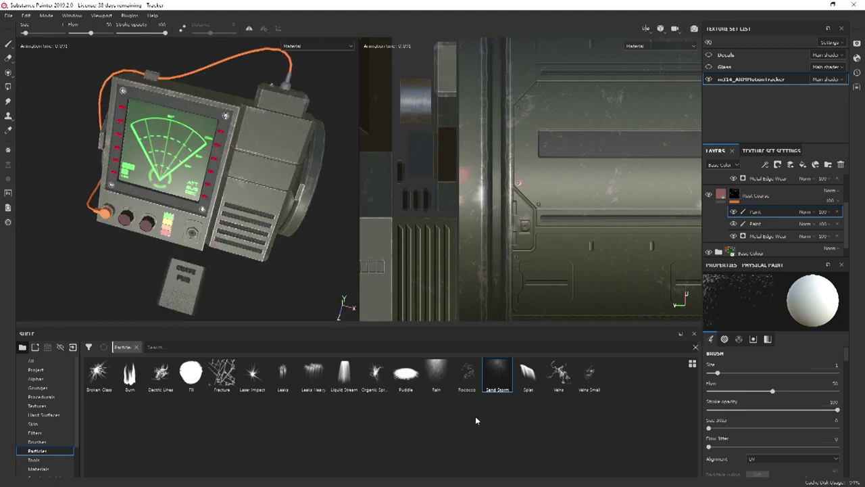
pyautogui.keyDown('alt'); pyautogui.moveTo(250, 181); pyautogui.dragTo(287, 157); pyautogui.keyUp('alt')
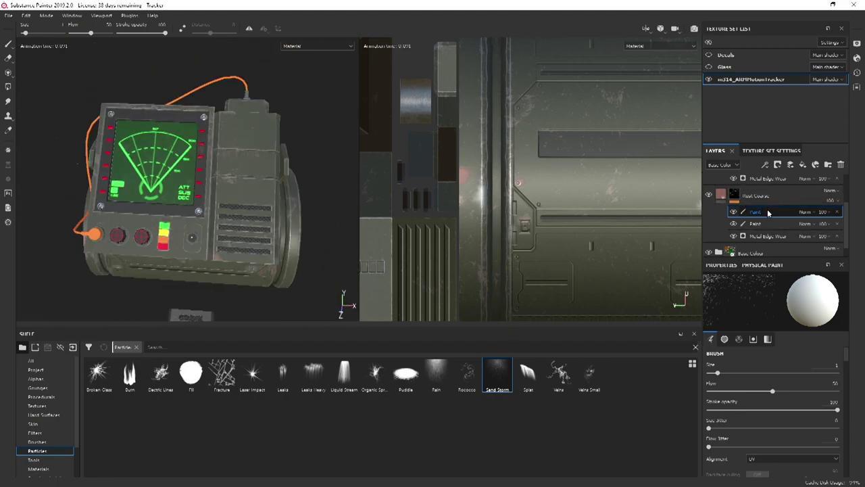
# - Delete the upper Paint effect from the Rust Coarse layer's mask
pyautogui.press('Delete')
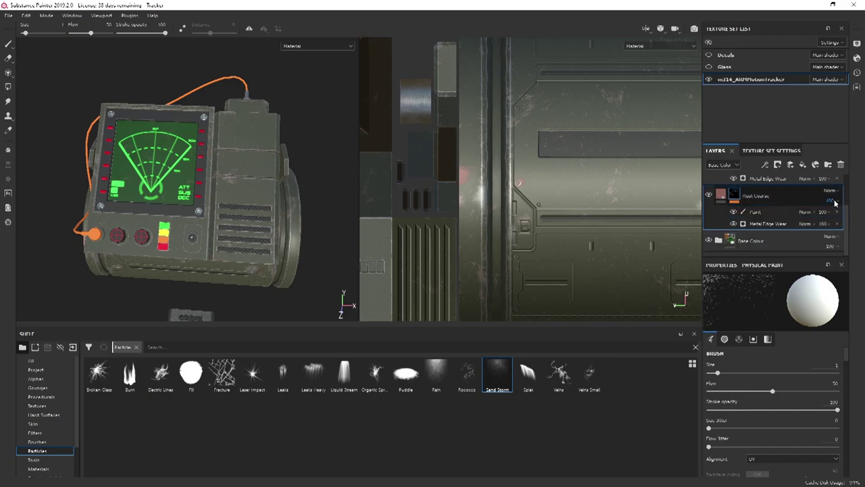
pyautogui.click(722, 198)
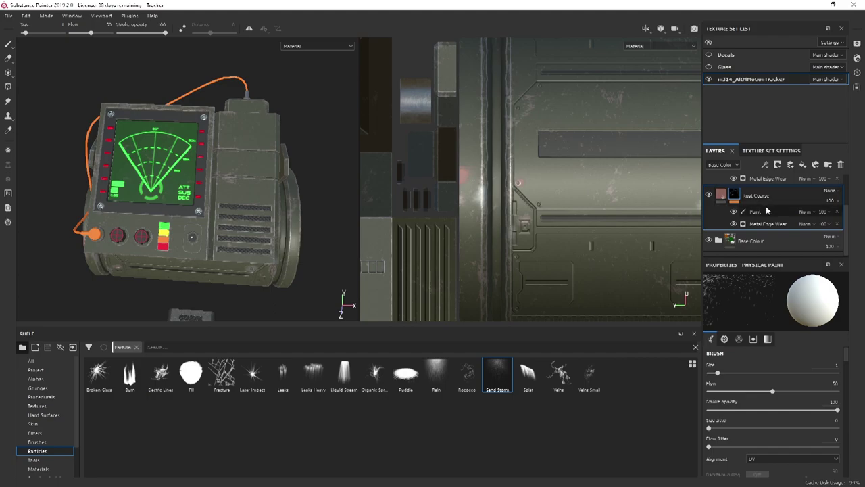
# - Group the Steel Rough and Rust Coarse layers into a folder named Damage and collapse it
pyautogui.scroll(2, 740, 221)
pyautogui.moveTo(247, 129)
pyautogui.keyDown('alt'); pyautogui.mouseDown()
pyautogui.moveTo(291, 172)
pyautogui.moveTo(338, 174)
pyautogui.mouseUp(); pyautogui.keyUp('alt')
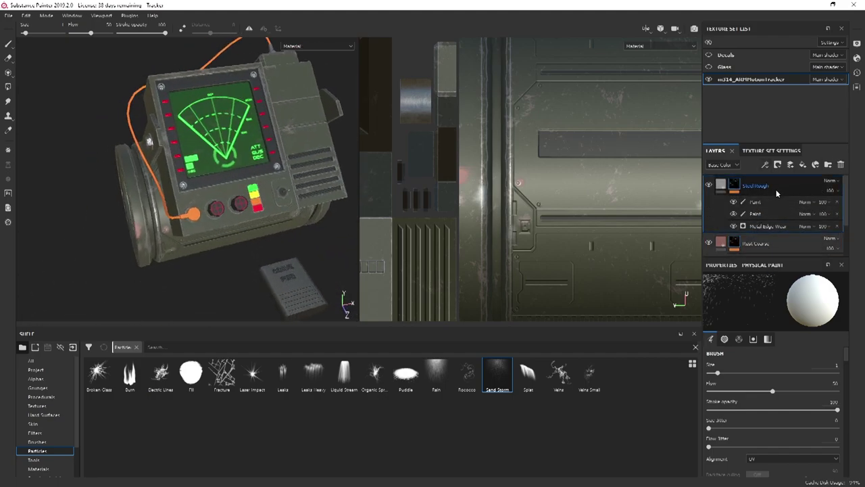
pyautogui.keyDown('shift'); pyautogui.click(771, 247); pyautogui.keyUp('shift')
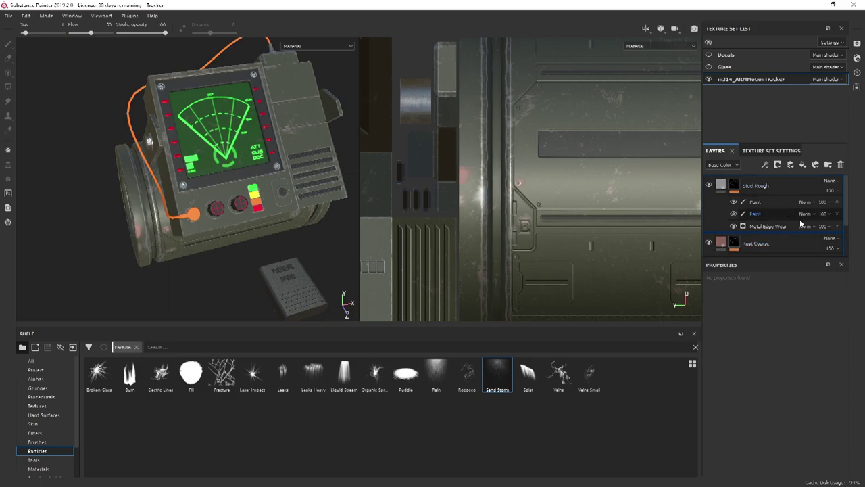
pyautogui.hotkey('ctrl', 'g')
pyautogui.doubleClick(749, 186)
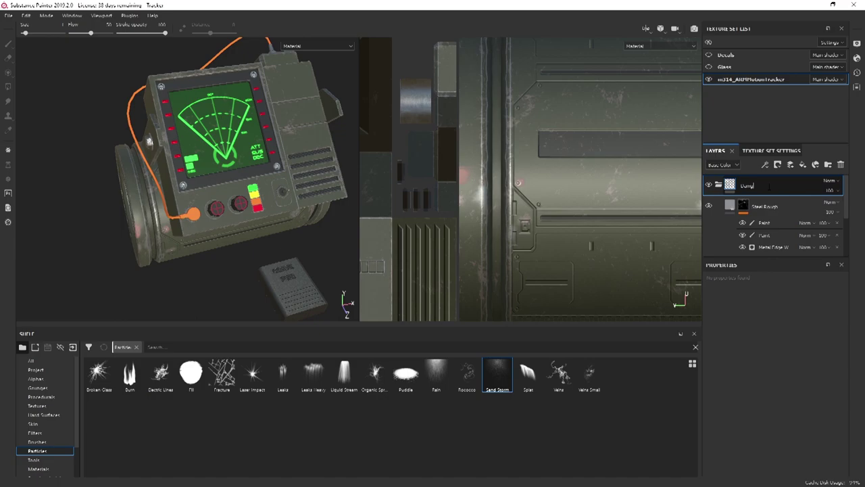
pyautogui.doubleClick(747, 187)
pyautogui.write('Damage')
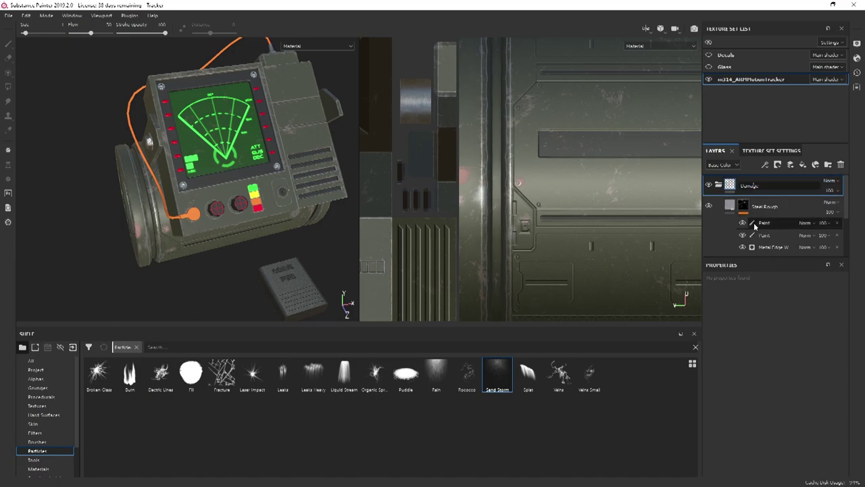
pyautogui.press('Return')
pyautogui.click(718, 185)
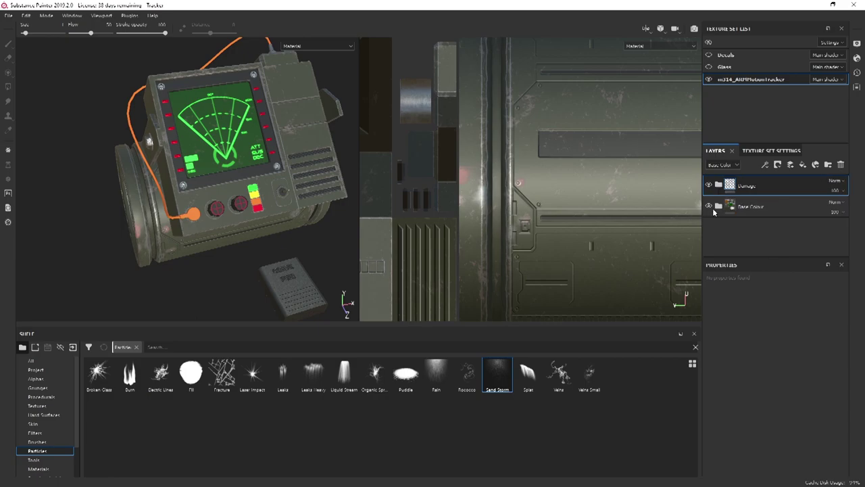
pyautogui.keyDown('alt'); pyautogui.moveTo(265, 189); pyautogui.dragTo(278, 188); pyautogui.keyUp('alt')
pyautogui.keyDown('alt'); pyautogui.moveTo(278, 188); pyautogui.dragTo(192, 139, button='middle'); pyautogui.keyUp('alt')
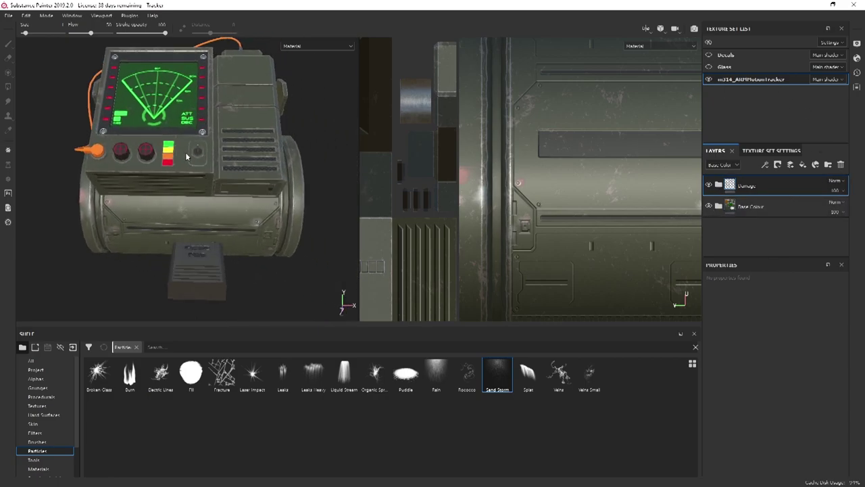
pyautogui.keyDown('alt'); pyautogui.moveTo(191, 139); pyautogui.dragTo(215, 129); pyautogui.keyUp('alt')
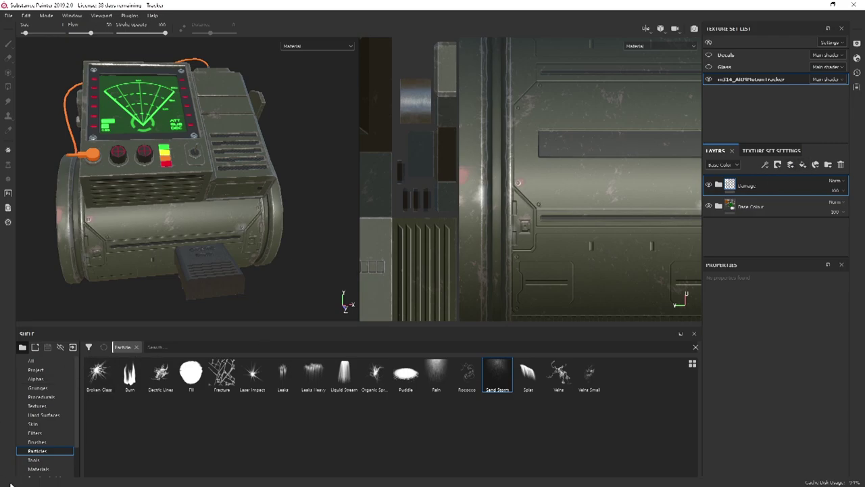
# - Search the whole shelf for "dirt" and try the dark brown Dirt smart material above the Damage folder
pyautogui.click(30, 360)
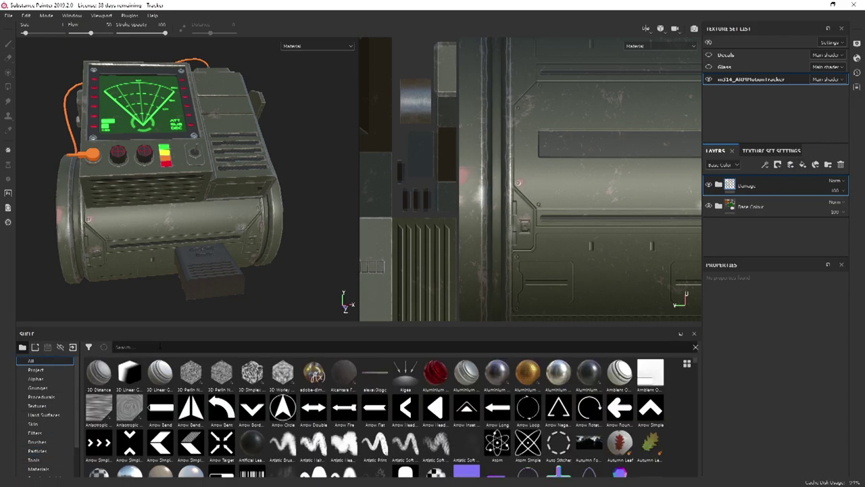
pyautogui.write('di')
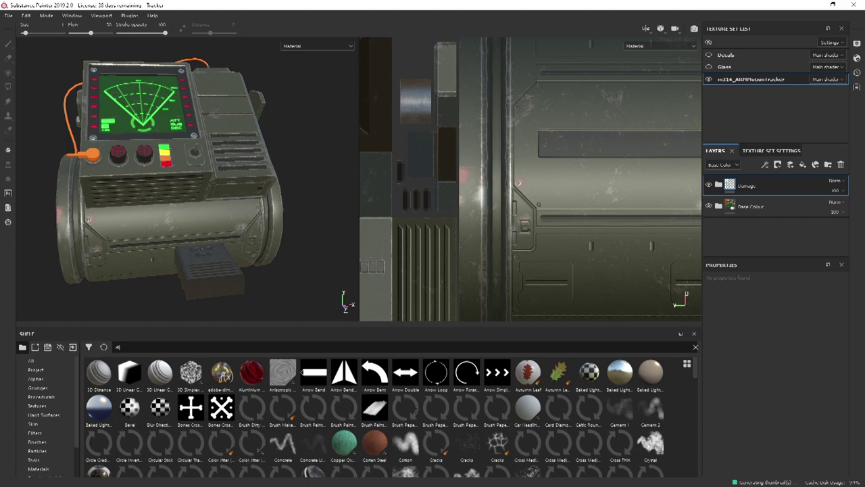
pyautogui.write('i')
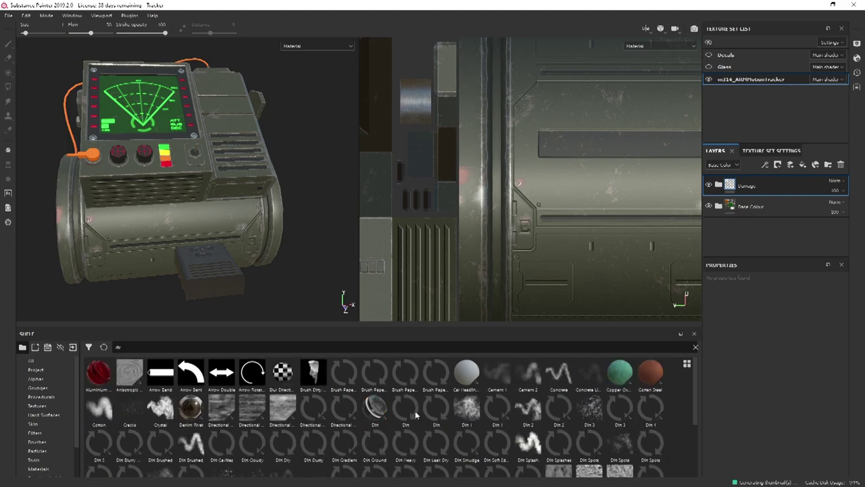
pyautogui.write('rt')
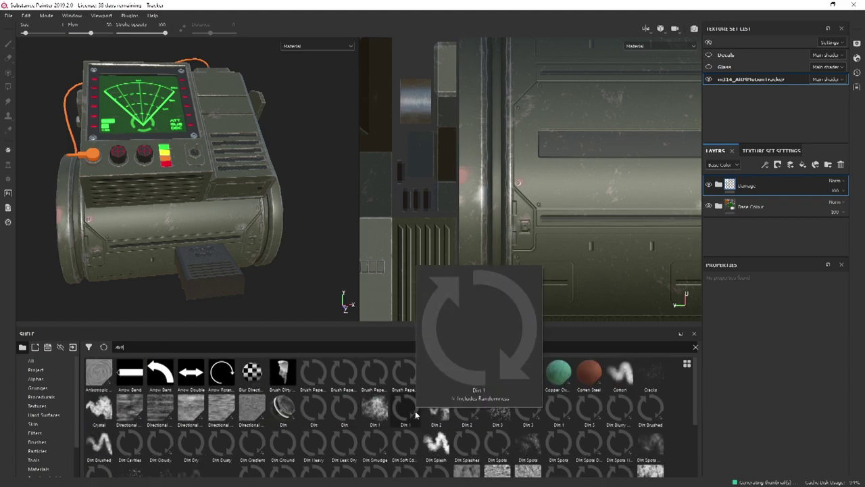
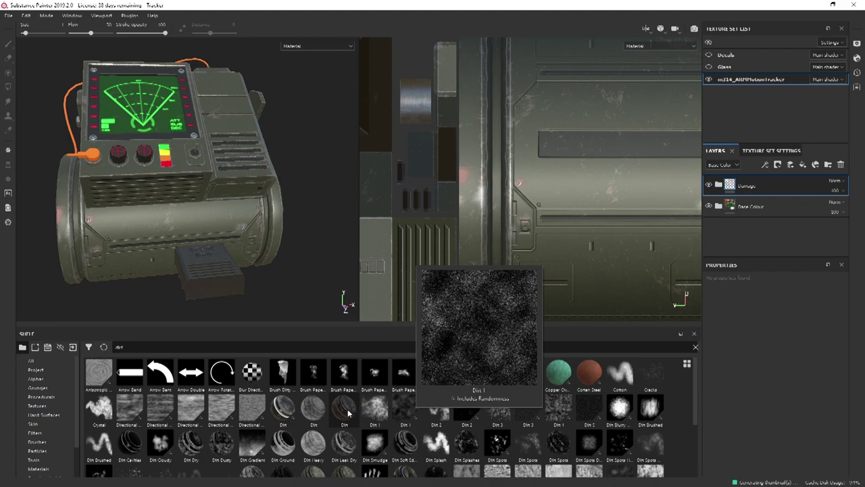
pyautogui.moveTo(347, 413)
pyautogui.moveTo(352, 411); pyautogui.dragTo(773, 179)
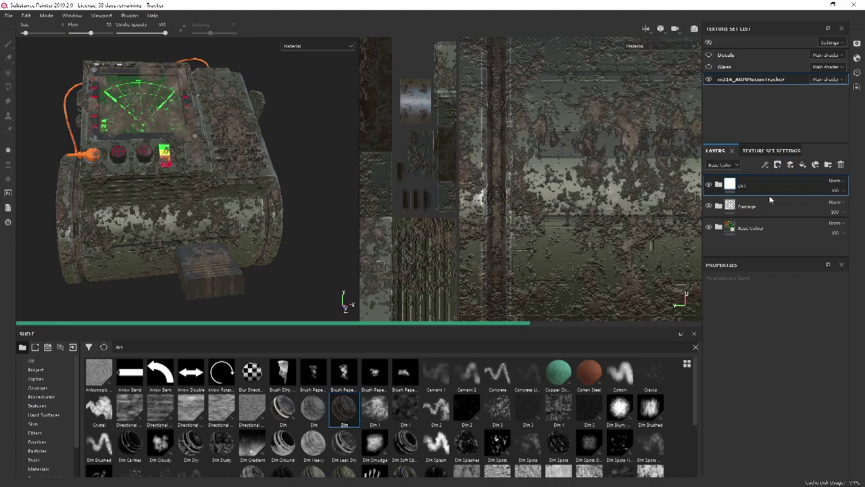
# - Inspect the Mask Editor generator on the Dirt Base layer's mask and delete the Dirt smart material folder
pyautogui.click(720, 185)
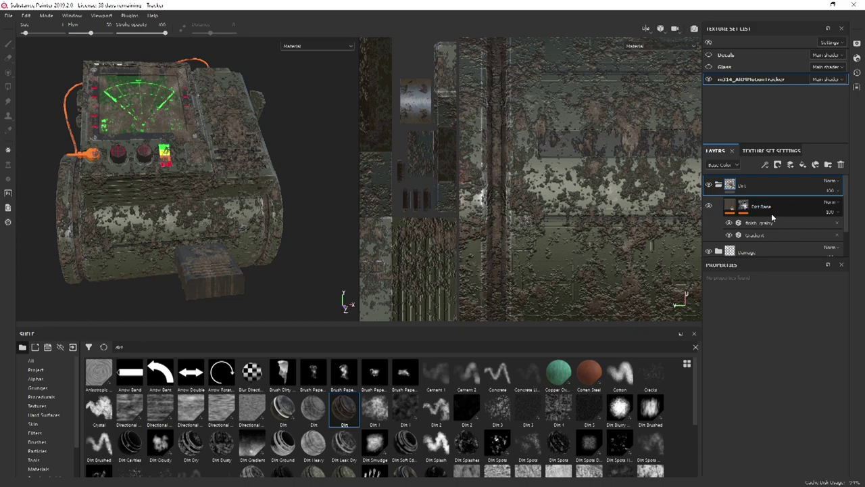
pyautogui.click(743, 207)
pyautogui.click(743, 208)
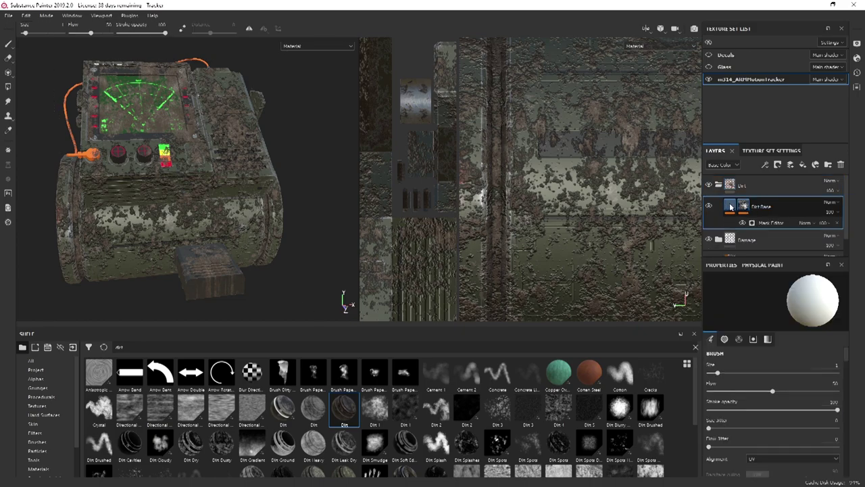
pyautogui.click(763, 223)
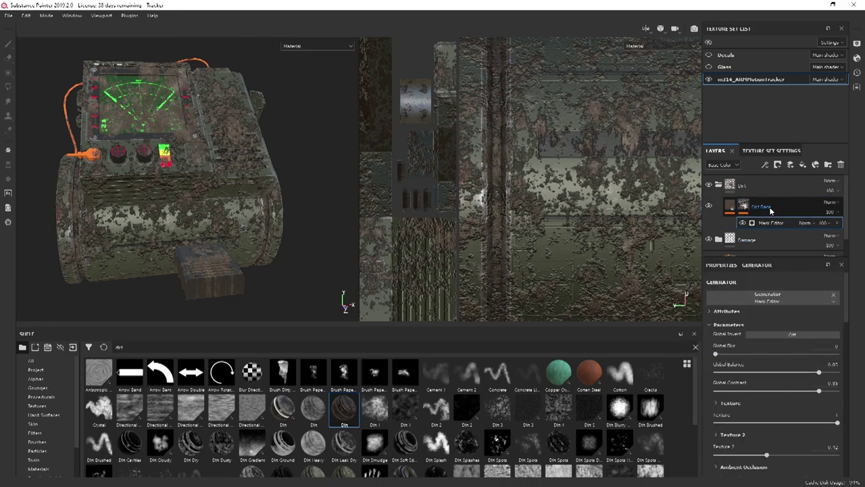
pyautogui.click(719, 187)
pyautogui.click(753, 190)
pyautogui.press('Delete')
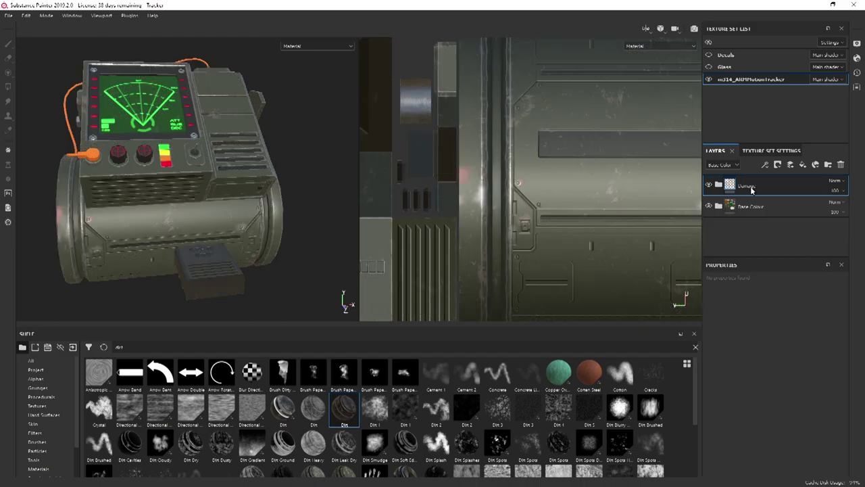
# - Add a fill layer above the Damage folder, give it a dark olive-brown base color and name it Dirt
pyautogui.click(803, 165)
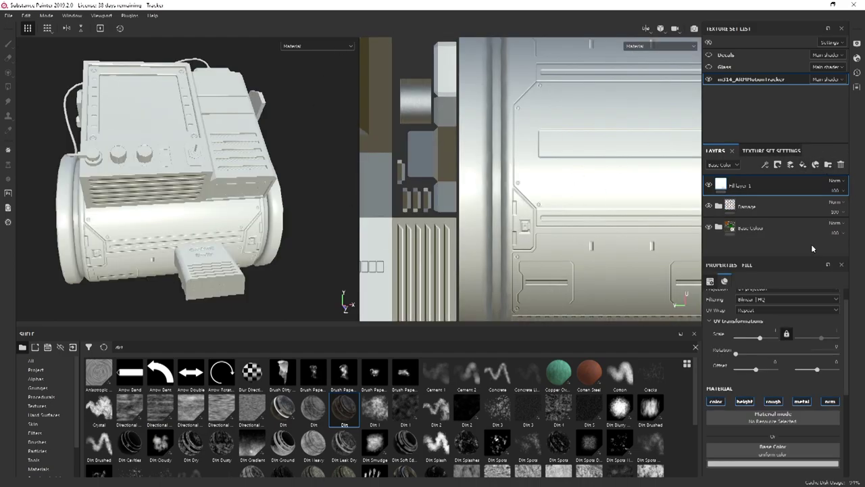
pyautogui.click(766, 464)
pyautogui.moveTo(772, 394)
pyautogui.mouseDown()
pyautogui.moveTo(777, 410)
pyautogui.moveTo(765, 430)
pyautogui.mouseUp()
pyautogui.moveTo(818, 442); pyautogui.dragTo(818, 435)
pyautogui.moveTo(766, 431); pyautogui.dragTo(769, 430)
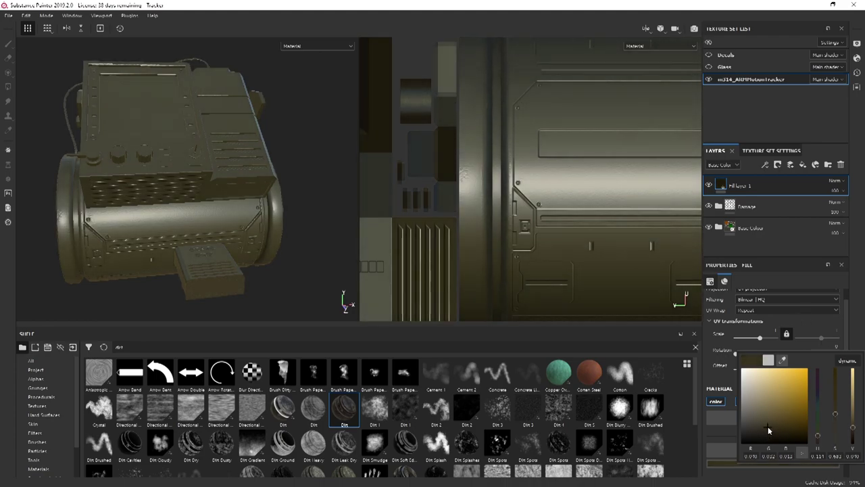
pyautogui.doubleClick(758, 191)
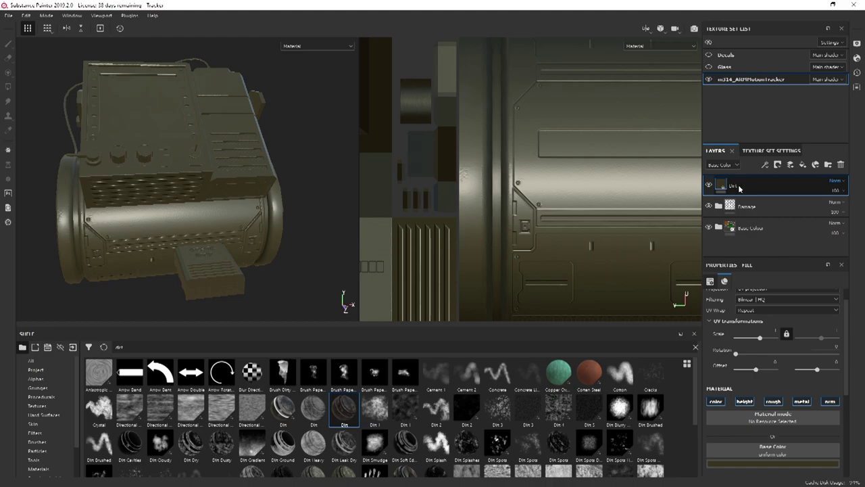
pyautogui.press('Return')
# - Try a Dirt generator on the Dirt layer's content with height and normal channels disabled and Dirt Level 0.67
pyautogui.rightClick(741, 188)
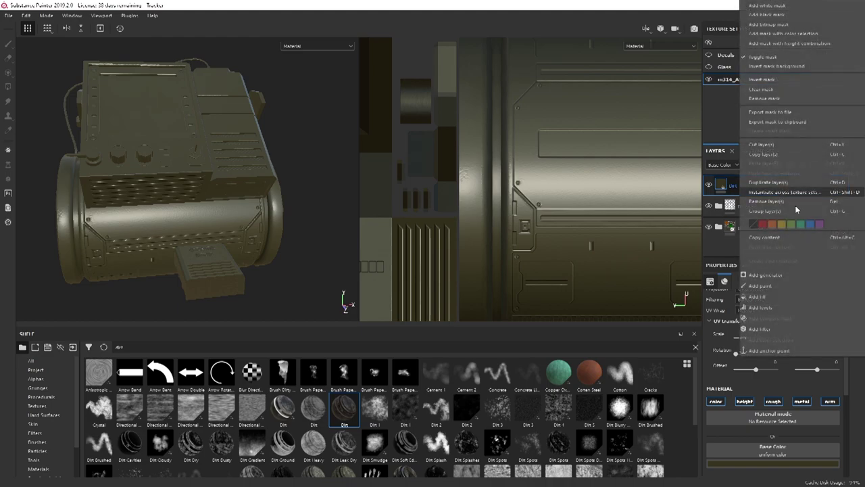
pyautogui.click(765, 274)
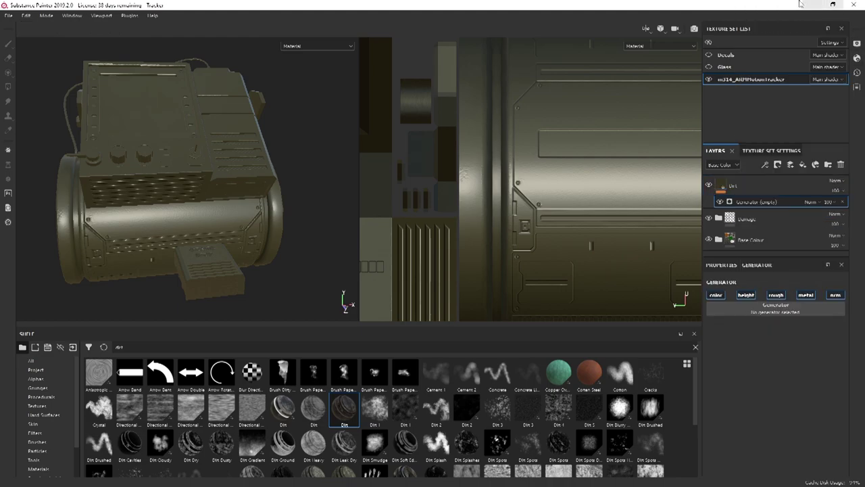
pyautogui.click(770, 305)
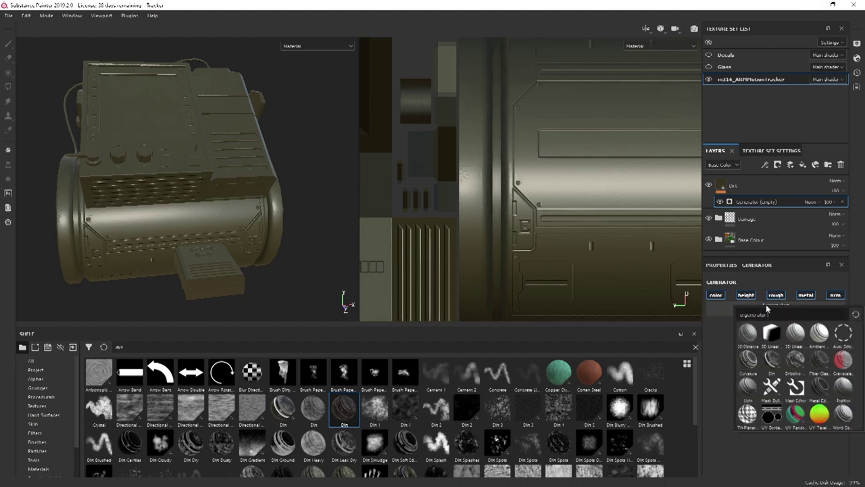
pyautogui.click(770, 360)
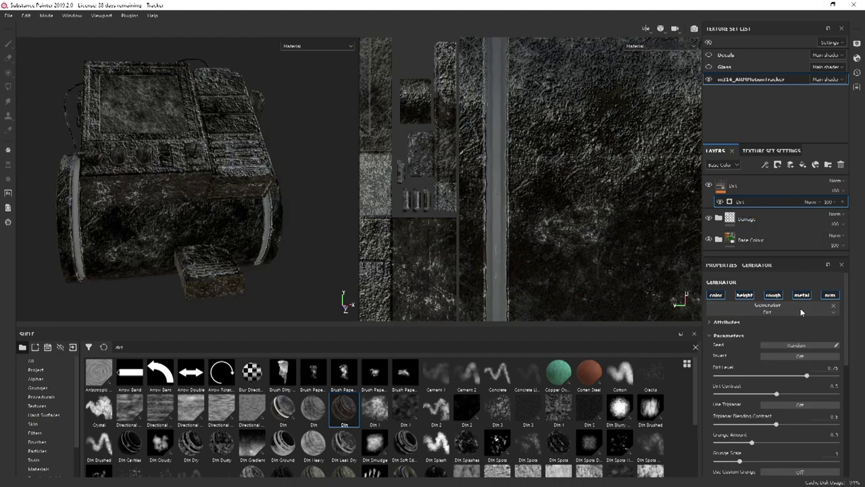
pyautogui.click(827, 295)
pyautogui.click(744, 296)
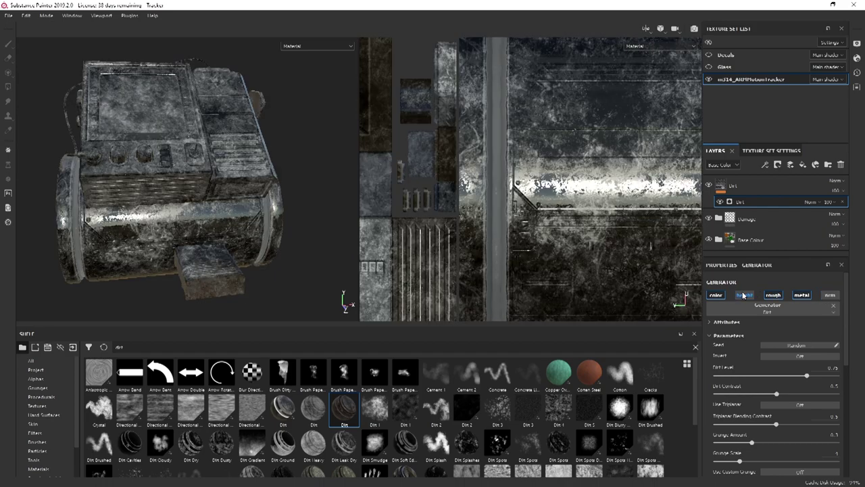
pyautogui.click(795, 299)
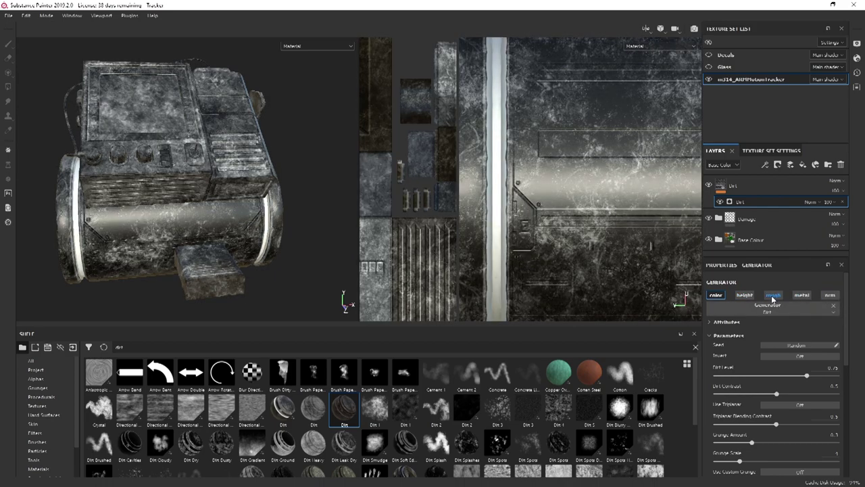
pyautogui.click(773, 297)
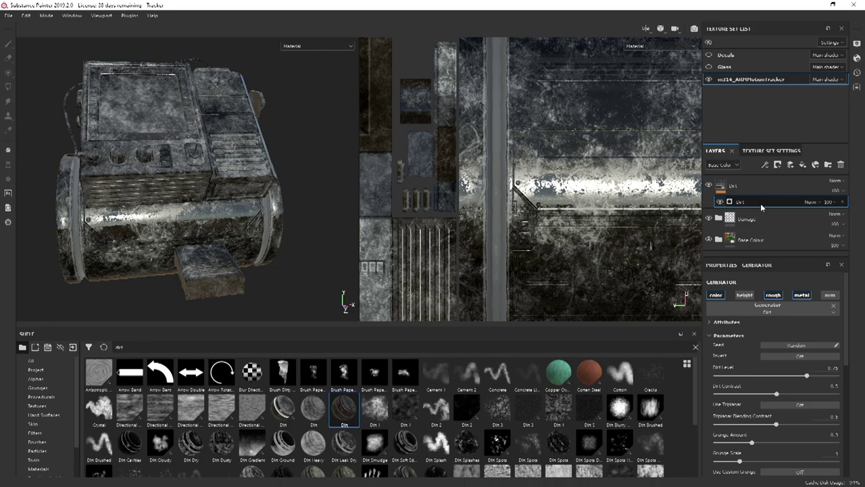
pyautogui.moveTo(805, 381)
pyautogui.mouseDown()
pyautogui.moveTo(746, 379)
pyautogui.moveTo(799, 378)
pyautogui.mouseUp()
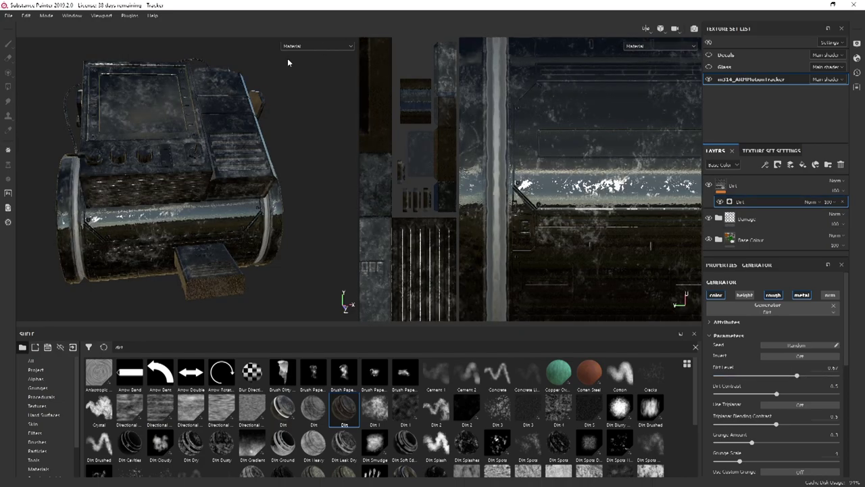
# - Undo the Dirt generator on the layer's content together with its channel and level changes
pyautogui.hotkey('ctrl', 'z')
pyautogui.hotkey('ctrl', 'z')
pyautogui.hotkey('ctrl', 'z')
pyautogui.hotkey('ctrl', 'z')
pyautogui.hotkey('ctrl', 'z')
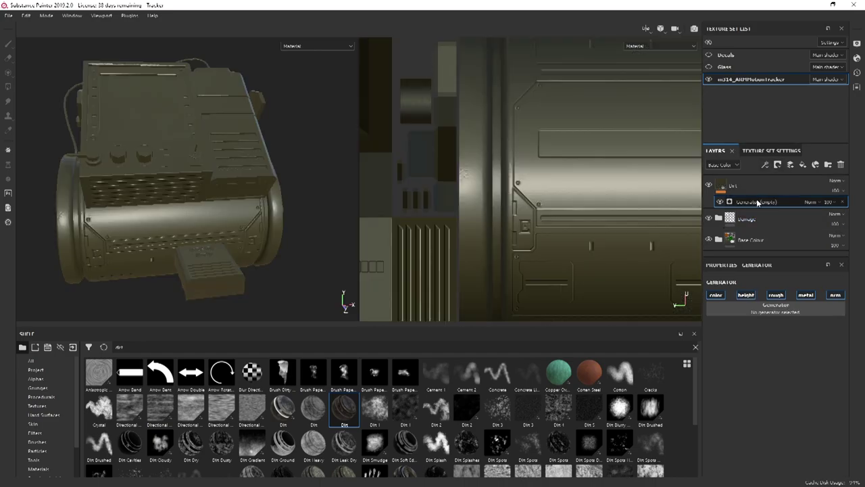
# - Add a black mask to the Dirt layer, drive it with a Dirt generator and raise Dirt Level to 0.84
pyautogui.rightClick(774, 195)
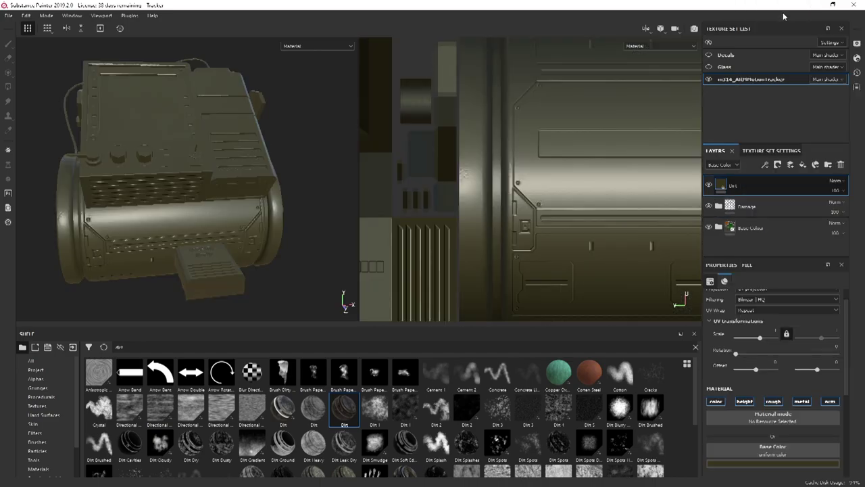
pyautogui.click(768, 14)
pyautogui.rightClick(734, 186)
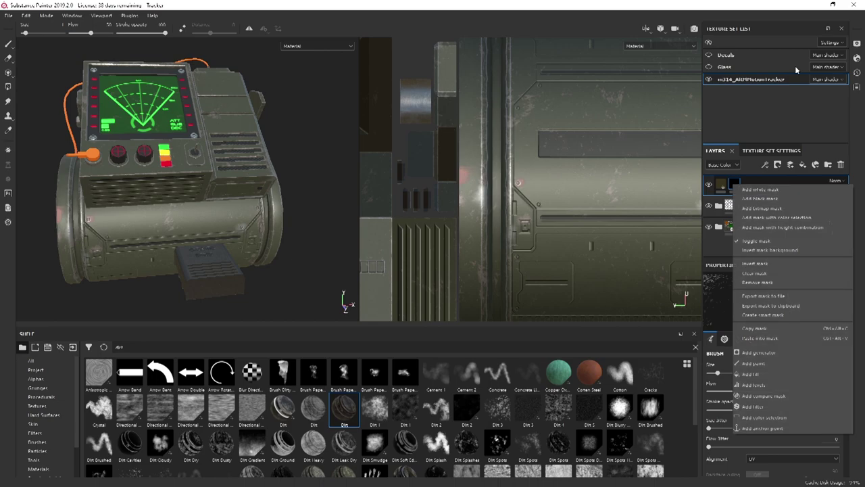
pyautogui.click(772, 351)
pyautogui.click(764, 294)
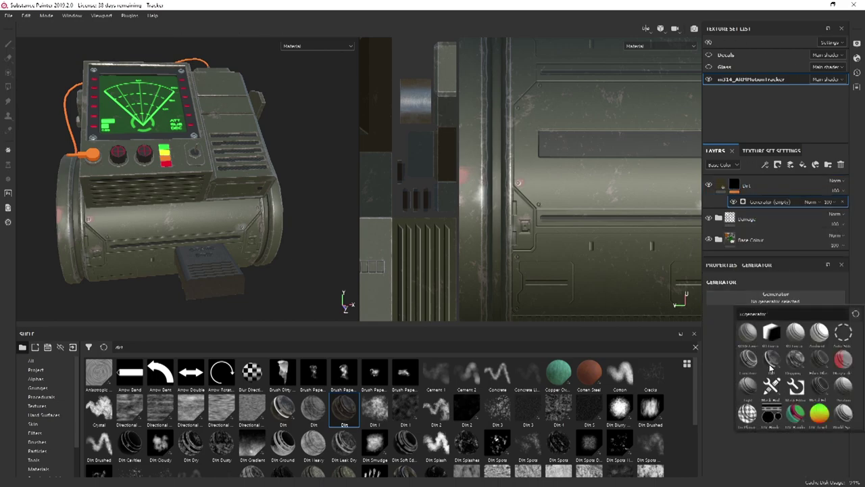
pyautogui.click(772, 366)
pyautogui.keyDown('alt'); pyautogui.moveTo(188, 174); pyautogui.dragTo(240, 165); pyautogui.keyUp('alt')
pyautogui.keyDown('alt'); pyautogui.moveTo(239, 165); pyautogui.dragTo(297, 159, button='middle'); pyautogui.keyUp('alt')
pyautogui.scroll(6, 211, 206)
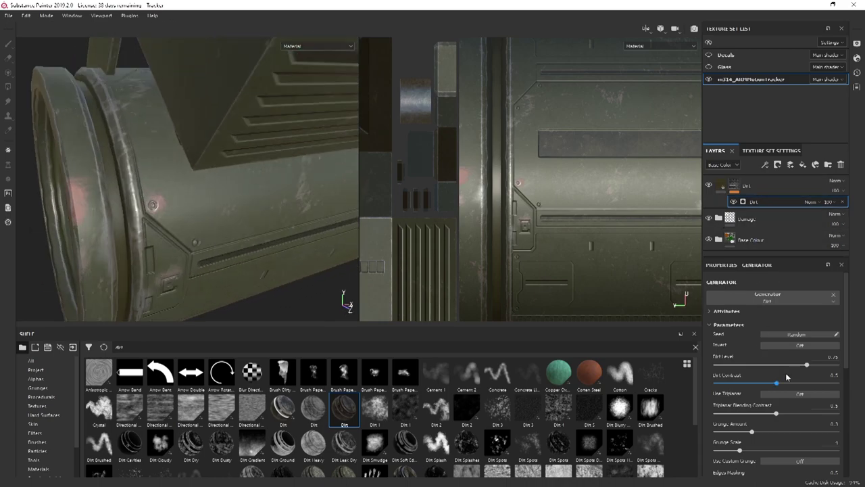
pyautogui.moveTo(806, 365)
pyautogui.mouseDown()
pyautogui.moveTo(742, 365)
pyautogui.moveTo(850, 363)
pyautogui.moveTo(818, 364)
pyautogui.mouseUp()
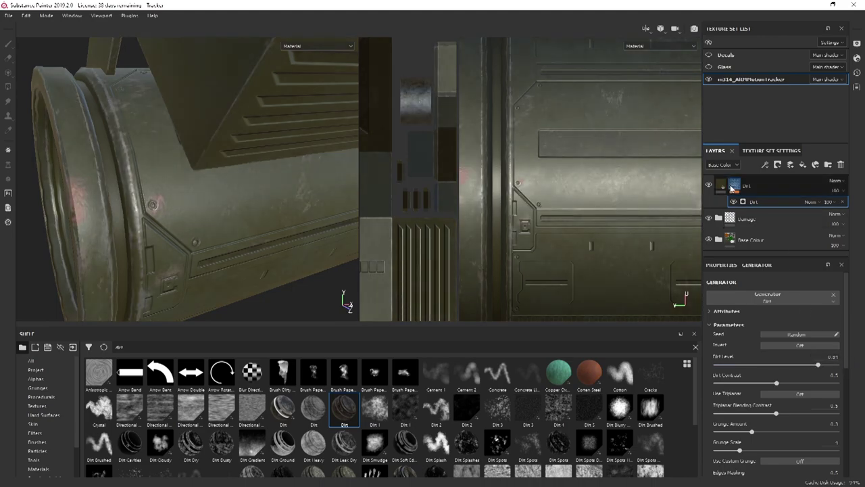
# - Darken the Dirt layer's base color to a near-black neutral grey
pyautogui.click(722, 186)
pyautogui.click(780, 463)
pyautogui.moveTo(772, 428); pyautogui.dragTo(742, 435)
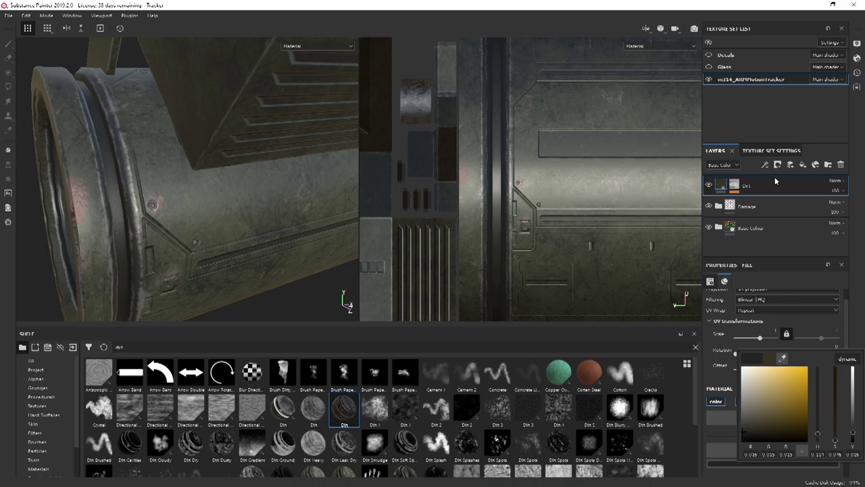
pyautogui.click(765, 213)
# - Disable the Dirt layer's height and normal channels and compare it with the metal channel off and on, leaving metal enabled
pyautogui.click(741, 402)
pyautogui.click(831, 403)
pyautogui.click(800, 404)
pyautogui.click(800, 404)
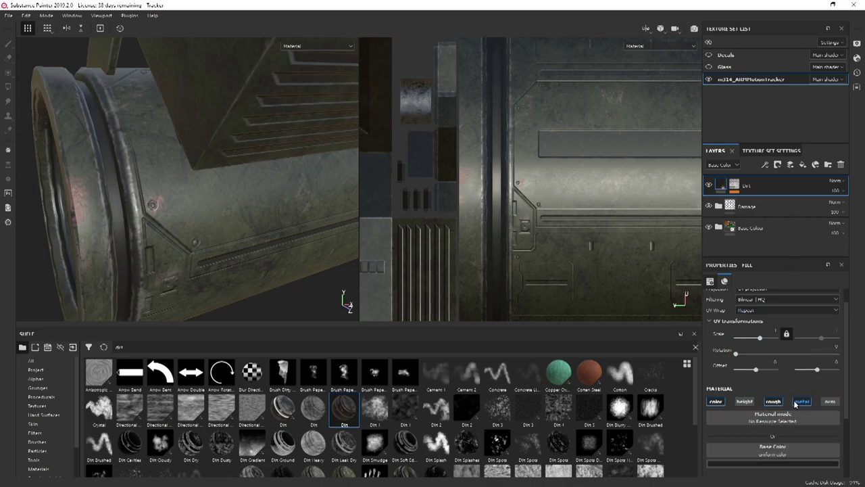
pyautogui.click(801, 403)
pyautogui.click(801, 404)
pyautogui.scroll(1, 730, 406)
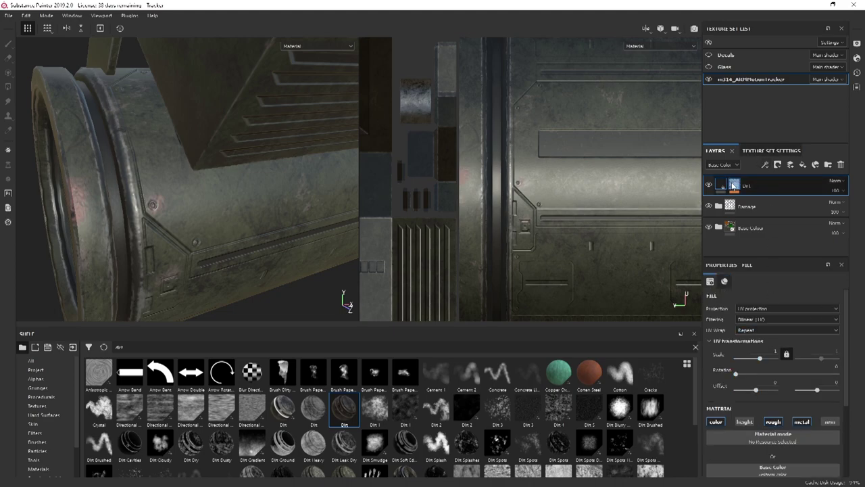
# - Set the mask's Dirt generator to Dirt Level 0.86, Dirt Contrast 0.15 and Grunge Amount 0.29, and lower the Grunge Scale
pyautogui.click(734, 186)
pyautogui.click(751, 205)
pyautogui.moveTo(825, 383); pyautogui.dragTo(728, 384)
pyautogui.moveTo(818, 365)
pyautogui.mouseDown()
pyautogui.moveTo(792, 368)
pyautogui.moveTo(819, 365)
pyautogui.mouseUp()
pyautogui.moveTo(751, 432); pyautogui.dragTo(731, 450)
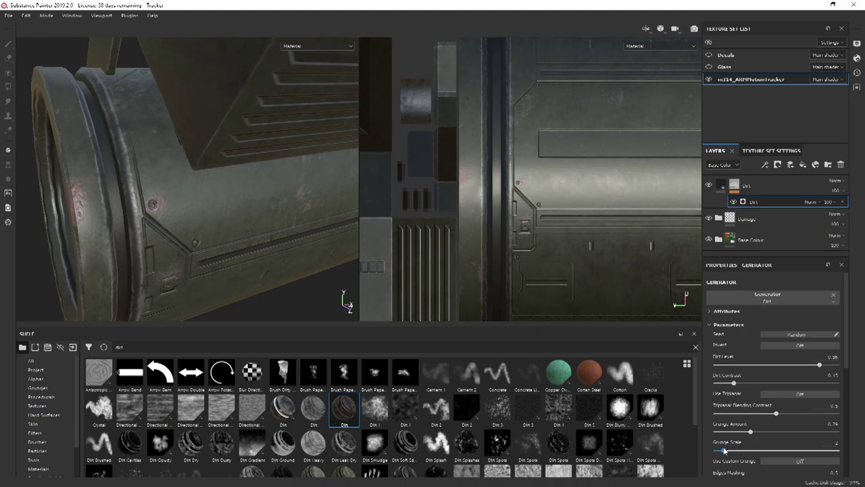
# - Add a Paint effect above the generator in the Dirt layer's mask and choose the first Artistic brush for it
pyautogui.keyDown('alt'); pyautogui.moveTo(201, 260); pyautogui.dragTo(201, 180); pyautogui.keyUp('alt')
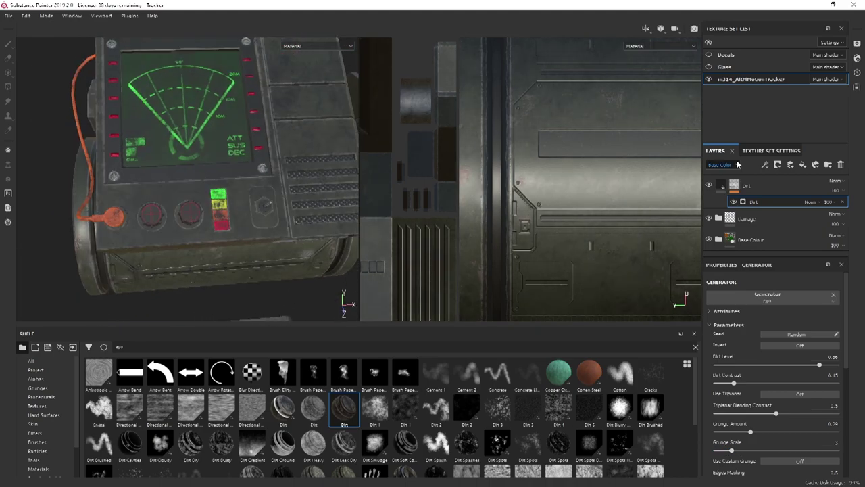
pyautogui.rightClick(769, 203)
pyautogui.click(785, 205)
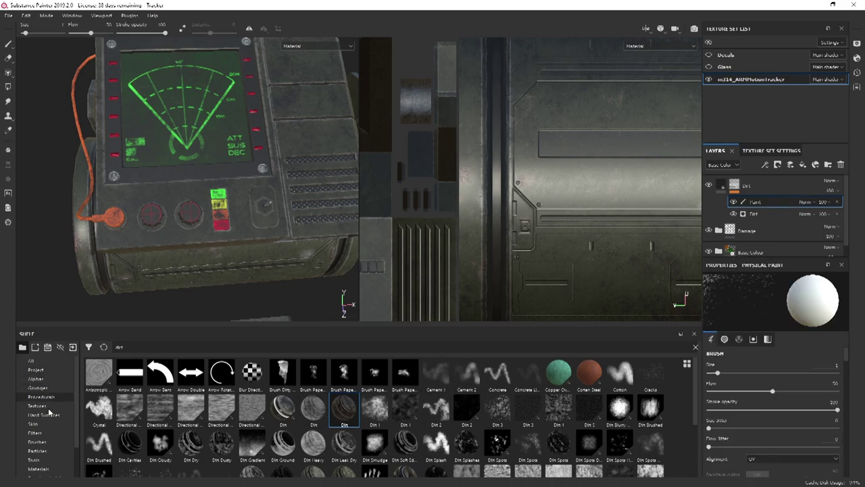
pyautogui.click(36, 441)
pyautogui.click(192, 373)
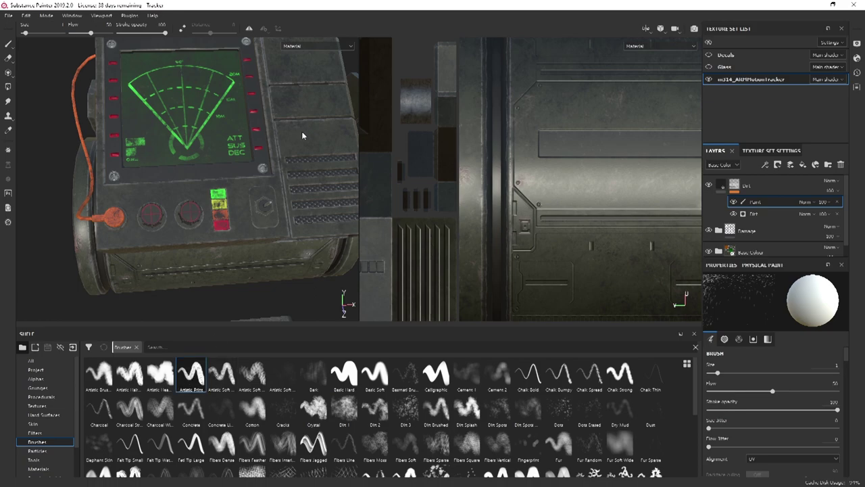
pyautogui.click(98, 374)
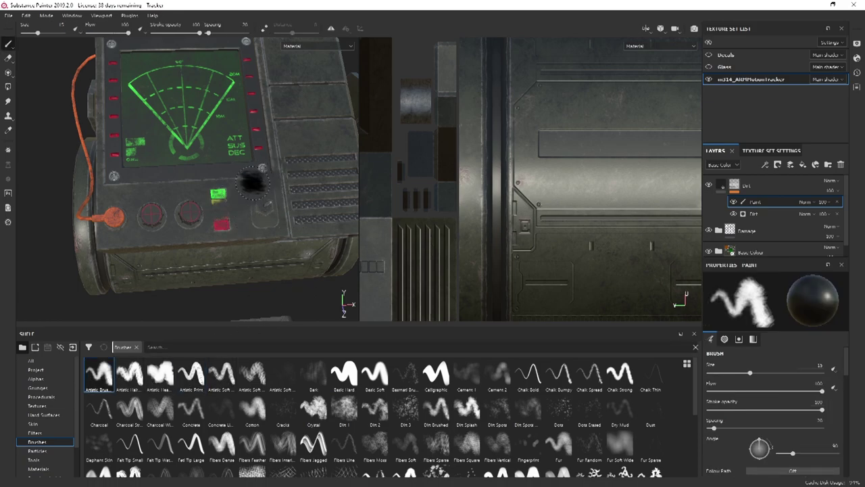
pyautogui.moveTo(253, 187)
pyautogui.mouseDown()
pyautogui.moveTo(269, 211)
pyautogui.moveTo(283, 212)
pyautogui.moveTo(240, 181)
pyautogui.moveTo(184, 192)
pyautogui.moveTo(221, 240)
pyautogui.moveTo(296, 209)
pyautogui.mouseUp()
pyautogui.hotkey('ctrl', 'z')
pyautogui.hotkey('ctrl', 'z')
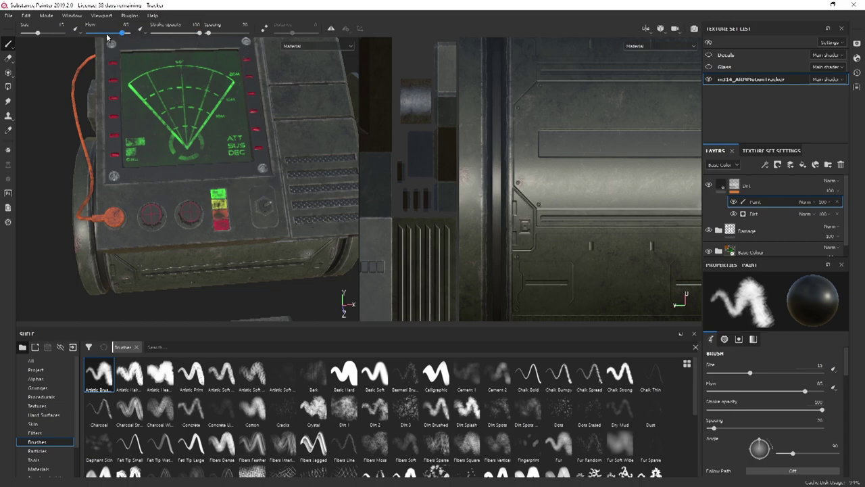
# - Set the brush to flow 17, stroke opacity 25 and size 25.74, and paint dirt off the coloured indicator lights
pyautogui.moveTo(109, 37); pyautogui.dragTo(93, 34)
pyautogui.click(164, 34)
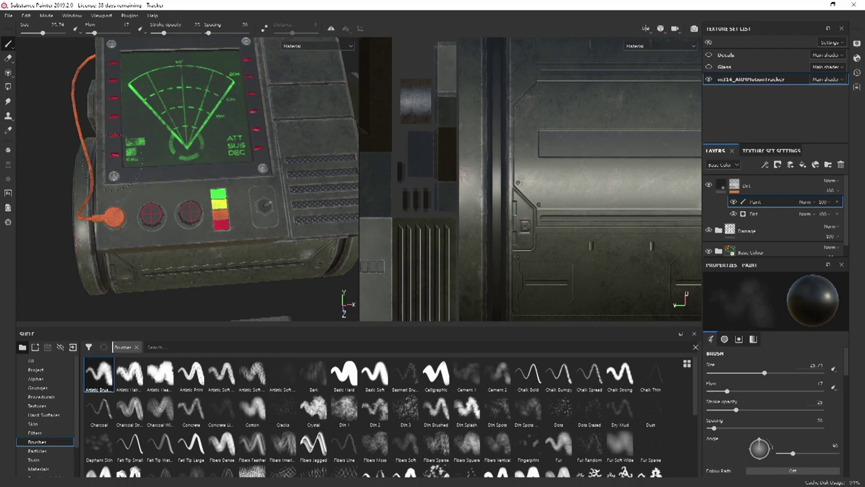
# - Lower the Dirt layer's opacity to a bit under half and choose the Dirt 1 brush
pyautogui.keyDown('alt'); pyautogui.moveTo(211, 171); pyautogui.dragTo(196, 104); pyautogui.keyUp('alt')
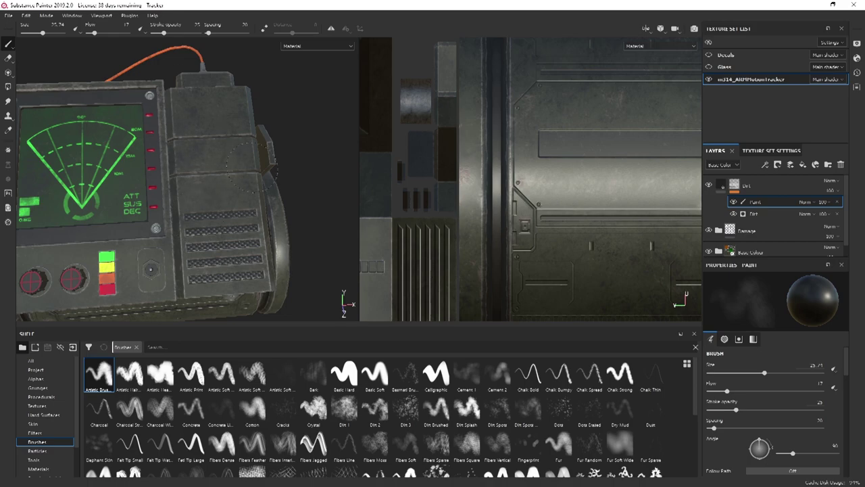
pyautogui.keyDown('alt'); pyautogui.moveTo(150, 269); pyautogui.dragTo(217, 195); pyautogui.keyUp('alt')
pyautogui.keyDown('alt'); pyautogui.moveTo(150, 202); pyautogui.dragTo(263, 229); pyautogui.keyUp('alt')
pyautogui.keyDown('alt'); pyautogui.moveTo(98, 227); pyautogui.dragTo(173, 213); pyautogui.keyUp('alt')
pyautogui.keyDown('alt'); pyautogui.moveTo(150, 190); pyautogui.dragTo(319, 225, button='right'); pyautogui.keyUp('alt')
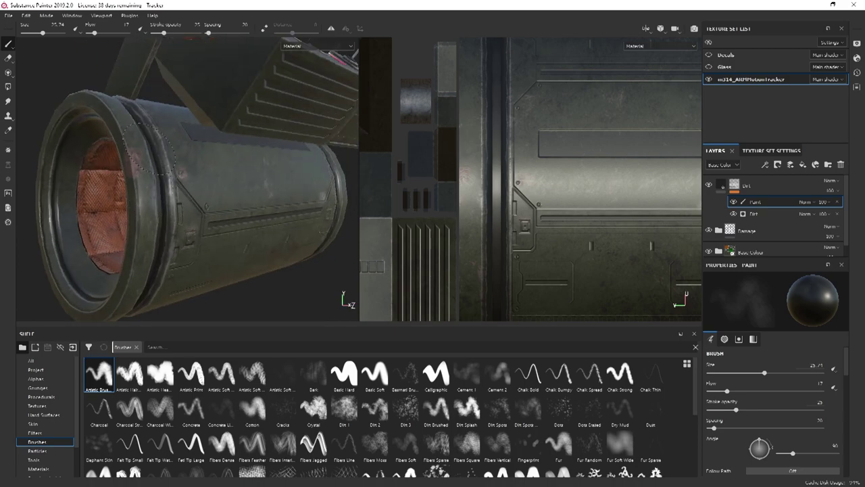
pyautogui.keyDown('alt'); pyautogui.moveTo(93, 223); pyautogui.dragTo(171, 207); pyautogui.keyUp('alt')
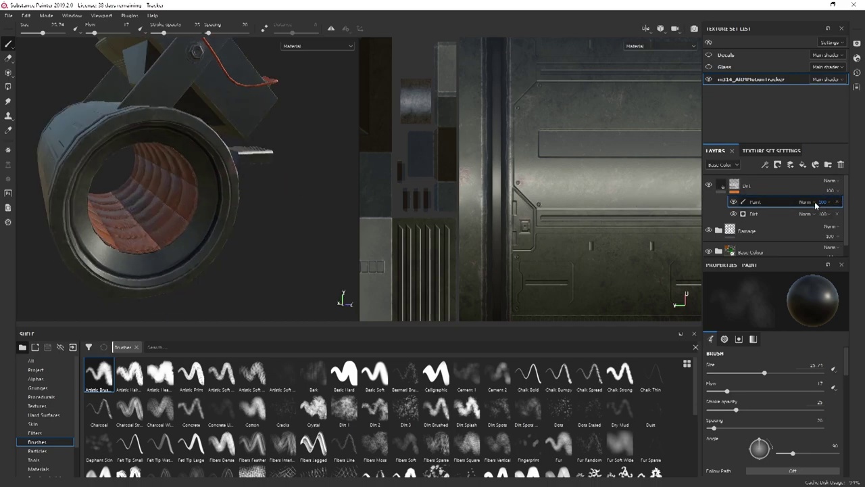
pyautogui.click(841, 202)
pyautogui.moveTo(861, 209)
pyautogui.mouseDown()
pyautogui.moveTo(830, 206)
pyautogui.moveTo(840, 206)
pyautogui.mouseUp()
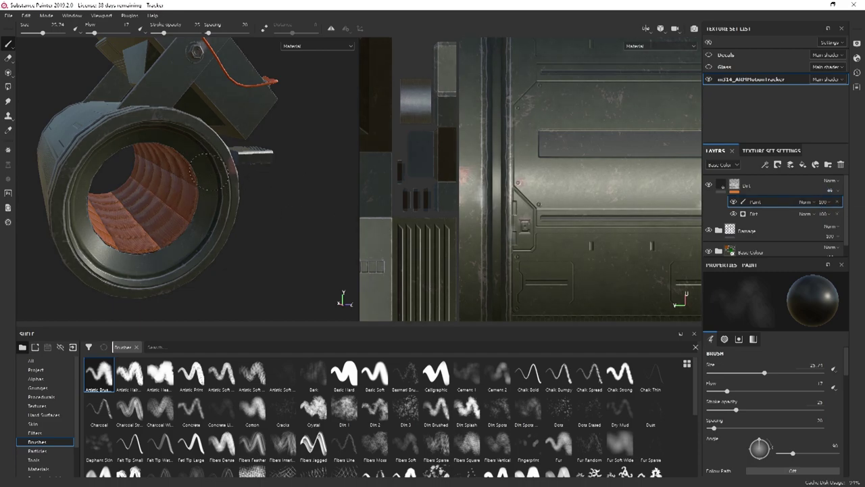
pyautogui.click(344, 408)
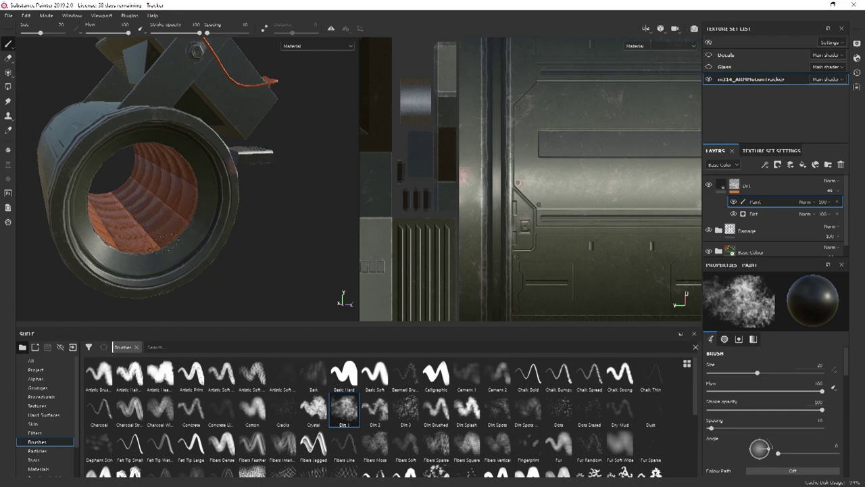
# - Examine the softened dirt on the prop's screen housing, barrel, bracket and vents from all sides
pyautogui.keyDown('alt'); pyautogui.moveTo(169, 270); pyautogui.dragTo(260, 132); pyautogui.keyUp('alt')
pyautogui.scroll(4, 263, 134)
pyautogui.keyDown('alt'); pyautogui.moveTo(324, 149); pyautogui.dragTo(209, 159); pyautogui.keyUp('alt')
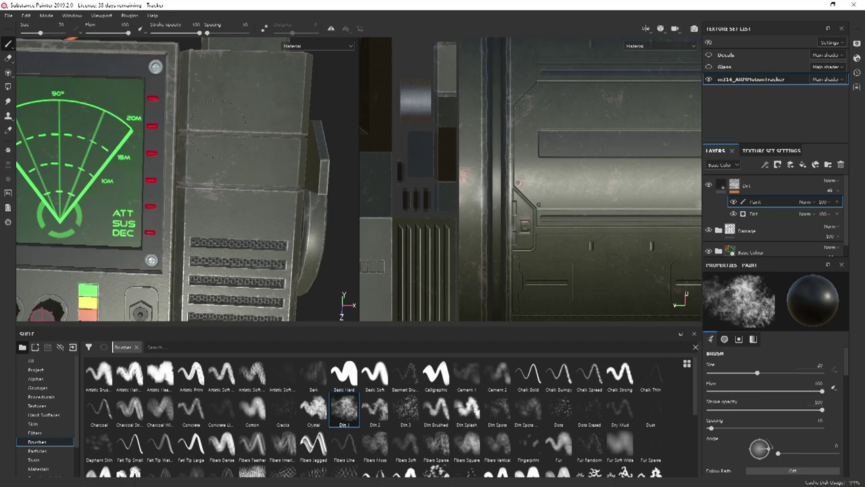
pyautogui.scroll(-5, 239, 81)
pyautogui.keyDown('alt'); pyautogui.moveTo(250, 210); pyautogui.dragTo(203, 135); pyautogui.keyUp('alt')
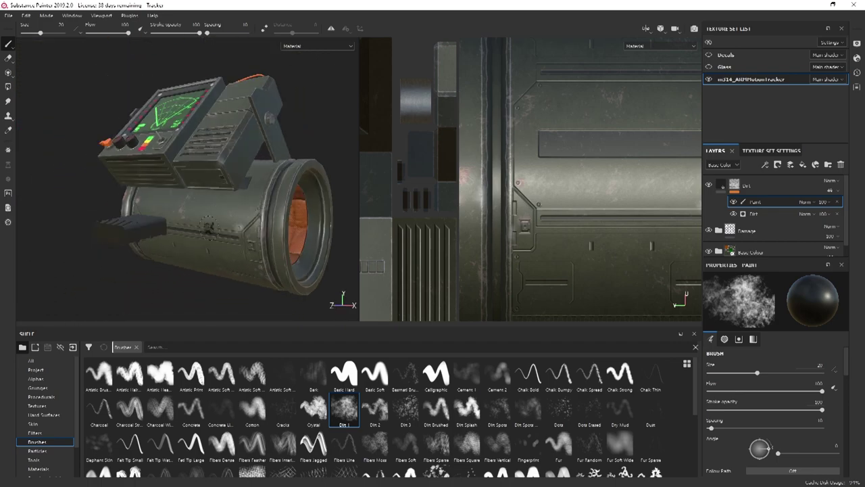
pyautogui.keyDown('alt'); pyautogui.moveTo(50, 220); pyautogui.dragTo(128, 228); pyautogui.keyUp('alt')
pyautogui.keyDown('alt'); pyautogui.moveTo(128, 228); pyautogui.dragTo(226, 214, button='middle'); pyautogui.keyUp('alt')
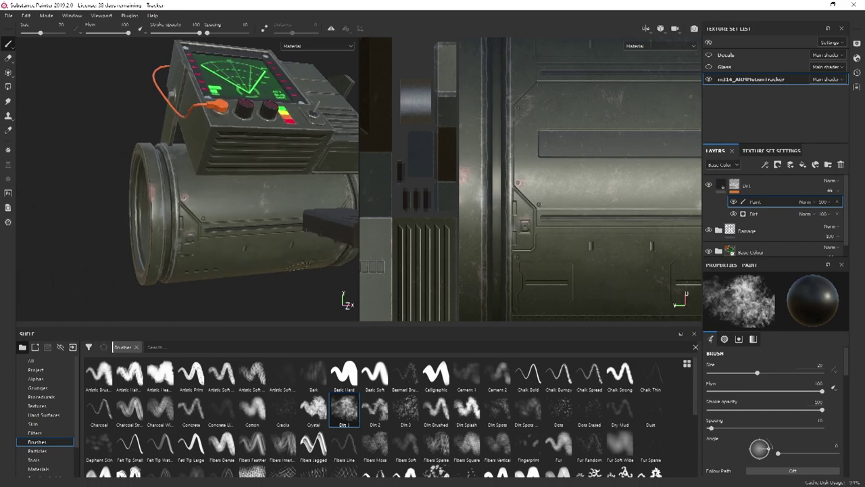
pyautogui.keyDown('alt'); pyautogui.moveTo(292, 270); pyautogui.dragTo(223, 169); pyautogui.keyUp('alt')
pyautogui.keyDown('alt'); pyautogui.moveTo(78, 203); pyautogui.dragTo(179, 160); pyautogui.keyUp('alt')
pyautogui.keyDown('alt'); pyautogui.moveTo(147, 174); pyautogui.dragTo(263, 205, button='middle'); pyautogui.keyUp('alt')
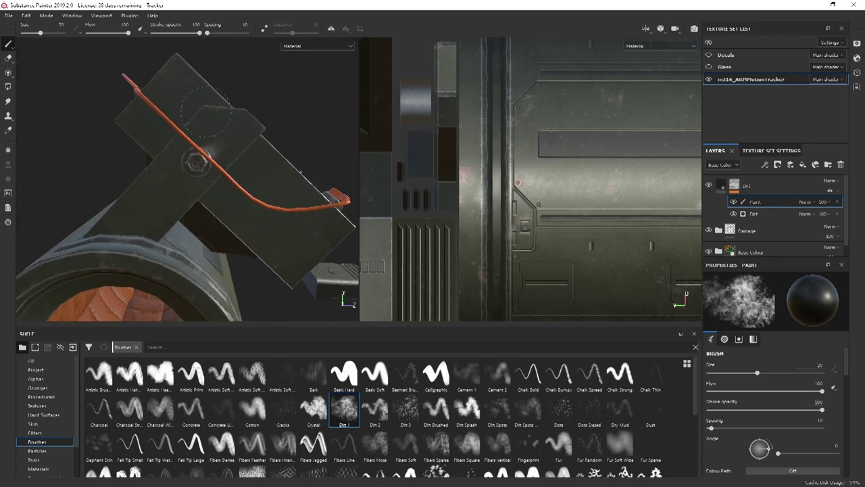
pyautogui.keyDown('alt'); pyautogui.moveTo(219, 128); pyautogui.dragTo(126, 114); pyautogui.keyUp('alt')
pyautogui.keyDown('alt'); pyautogui.keyDown('shift'); pyautogui.moveTo(283, 103); pyautogui.dragTo(269, 172); pyautogui.keyUp('shift'); pyautogui.keyUp('alt')
pyautogui.keyDown('alt'); pyautogui.moveTo(332, 188); pyautogui.dragTo(125, 211, button='middle'); pyautogui.keyUp('alt')
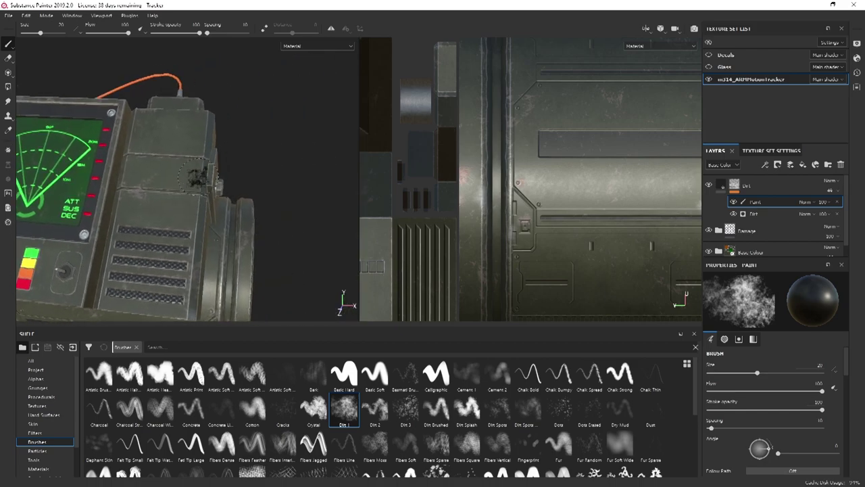
pyautogui.keyDown('alt'); pyautogui.moveTo(189, 209); pyautogui.dragTo(241, 223); pyautogui.keyUp('alt')
pyautogui.keyDown('alt'); pyautogui.moveTo(135, 279); pyautogui.dragTo(263, 211, button='middle'); pyautogui.keyUp('alt')
pyautogui.keyDown('alt'); pyautogui.moveTo(261, 209); pyautogui.dragTo(294, 194); pyautogui.keyUp('alt')
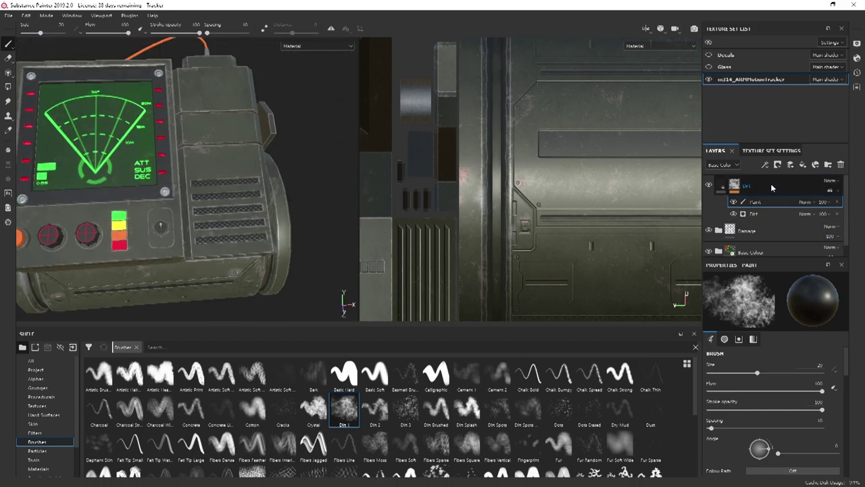
# - Add a fill layer with a black mask above the Dirt layer
pyautogui.click(803, 165)
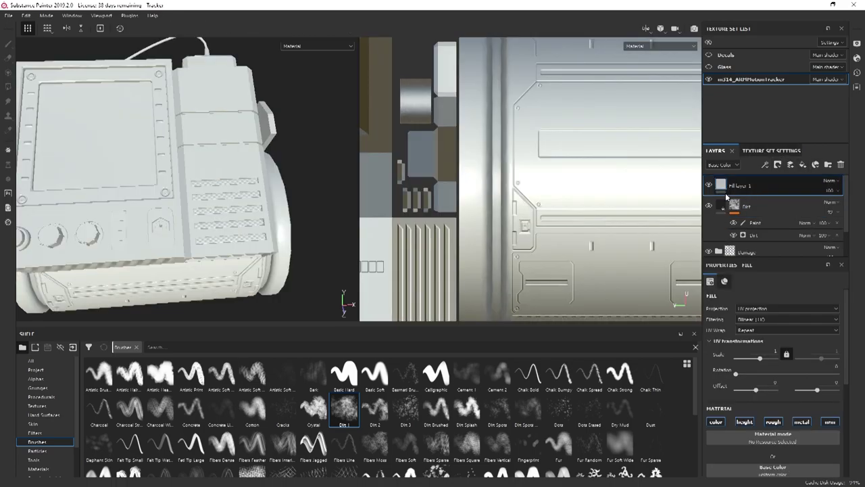
pyautogui.rightClick(727, 194)
pyautogui.click(771, 11)
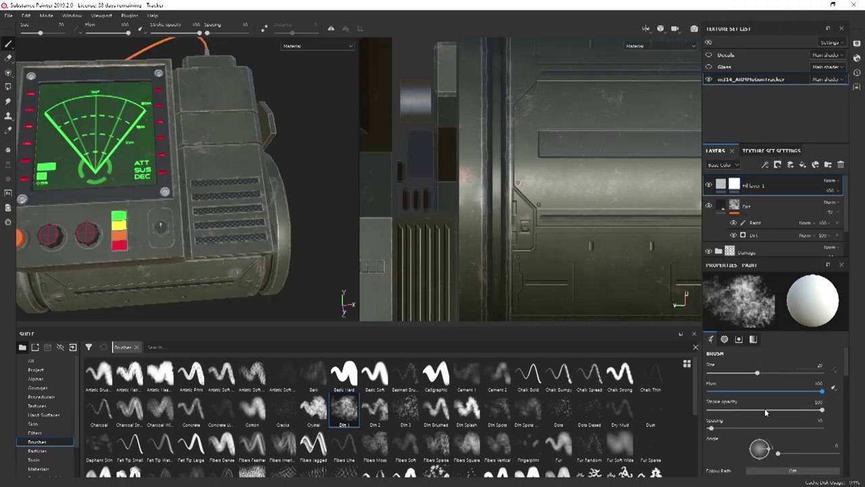
pyautogui.scroll(-3, 747, 422)
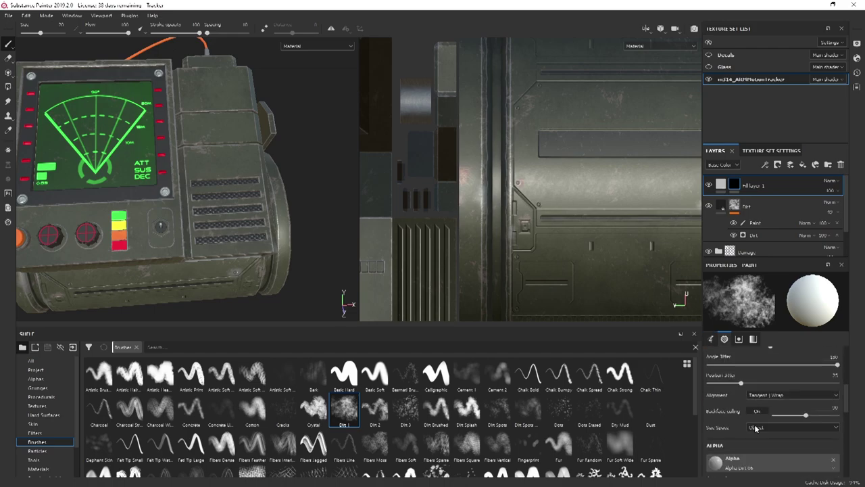
pyautogui.scroll(-3, 763, 453)
pyautogui.scroll(4, 762, 447)
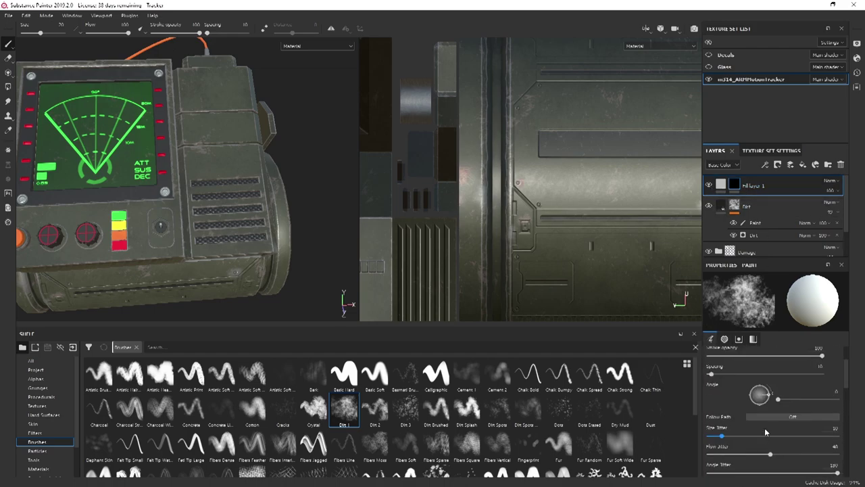
# - Keep only the color and roughness channels on the new fill layer and set its base color to pale cream
pyautogui.click(727, 188)
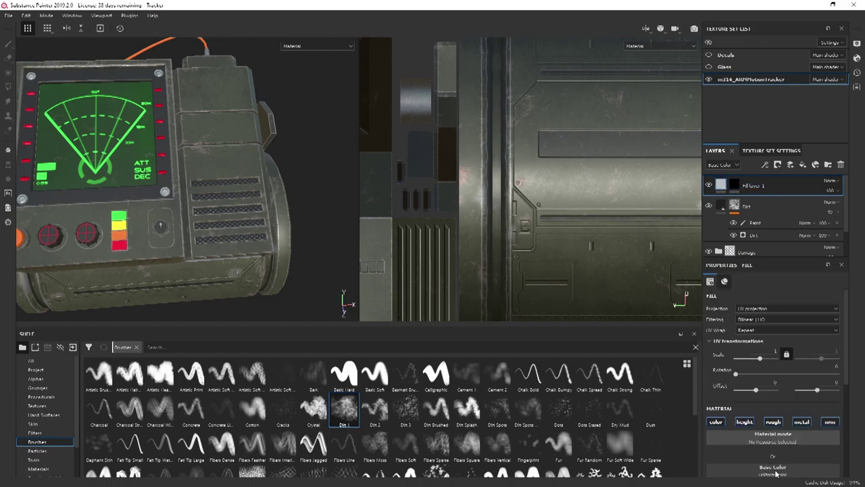
pyautogui.click(774, 423)
pyautogui.scroll(-2, 804, 414)
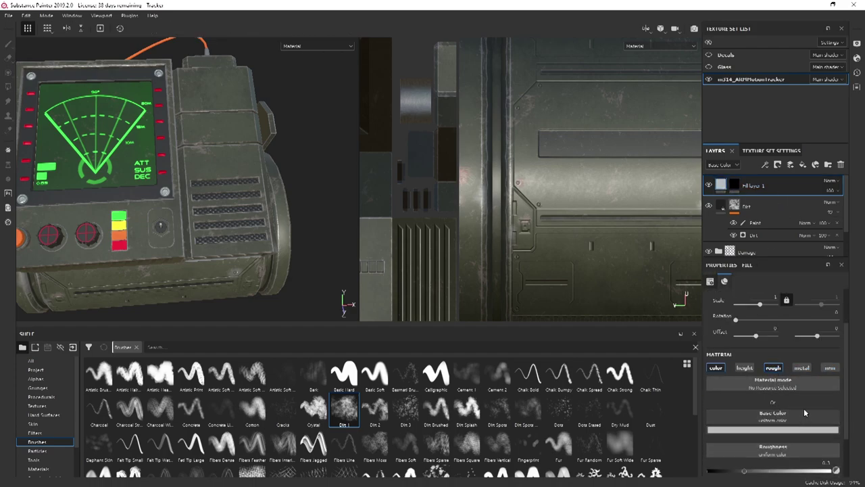
pyautogui.click(769, 430)
pyautogui.moveTo(818, 407); pyautogui.dragTo(818, 398)
pyautogui.moveTo(756, 365)
pyautogui.mouseDown()
pyautogui.moveTo(761, 358)
pyautogui.moveTo(745, 331)
pyautogui.mouseUp()
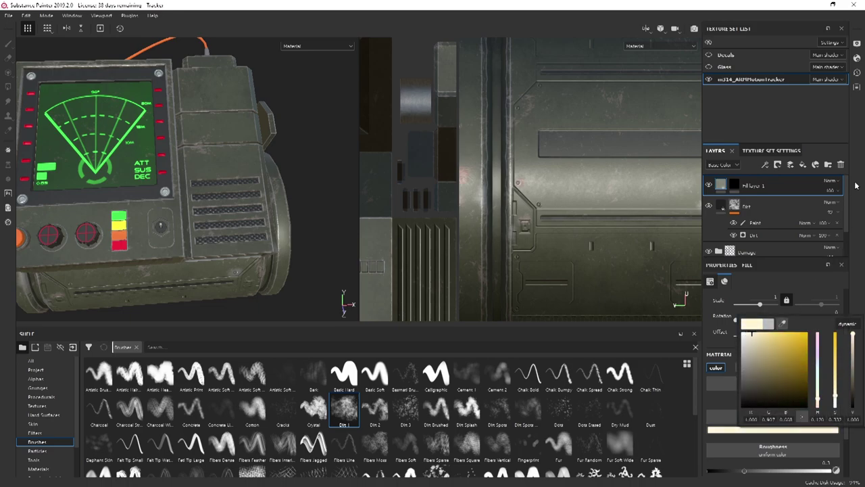
# - Paint the fill layer's mask with the Sand Storm particle brush across the screen housing and the upper side of the prop
pyautogui.moveTo(231, 224)
pyautogui.keyDown('alt'); pyautogui.mouseDown()
pyautogui.moveTo(308, 218)
pyautogui.moveTo(207, 214)
pyautogui.moveTo(210, 206)
pyautogui.moveTo(189, 206)
pyautogui.mouseUp(); pyautogui.keyUp('alt')
pyautogui.click(734, 185)
pyautogui.press('1')
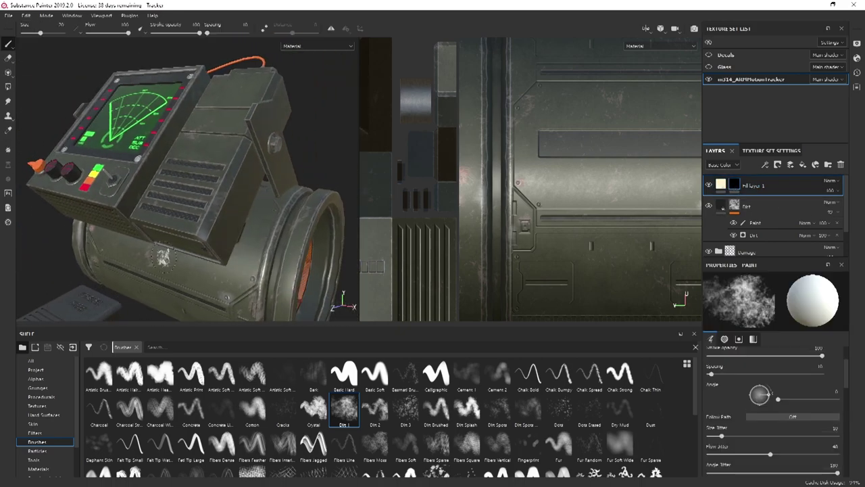
pyautogui.click(38, 451)
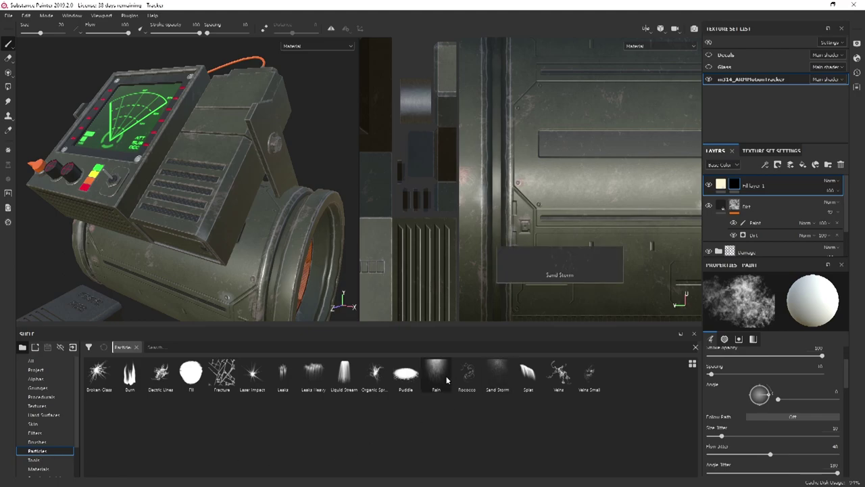
pyautogui.click(497, 370)
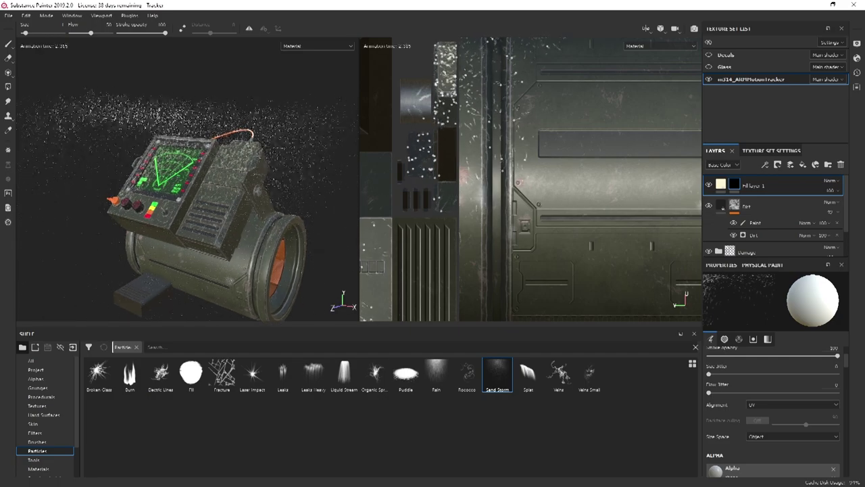
pyautogui.keyDown('alt'); pyautogui.moveTo(252, 266); pyautogui.dragTo(231, 319); pyautogui.keyUp('alt')
pyautogui.keyDown('alt'); pyautogui.moveTo(243, 194); pyautogui.dragTo(218, 169); pyautogui.keyUp('alt')
pyautogui.keyDown('alt'); pyautogui.moveTo(218, 169); pyautogui.dragTo(185, 169, button='middle'); pyautogui.keyUp('alt')
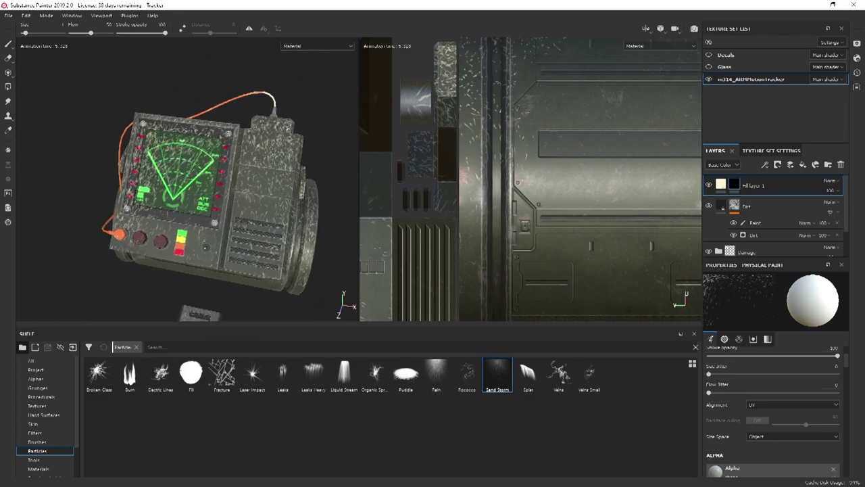
# - Set the new fill layer's opacity to 10
pyautogui.scroll(3, 185, 169)
pyautogui.click(832, 191)
pyautogui.moveTo(836, 203); pyautogui.dragTo(826, 207)
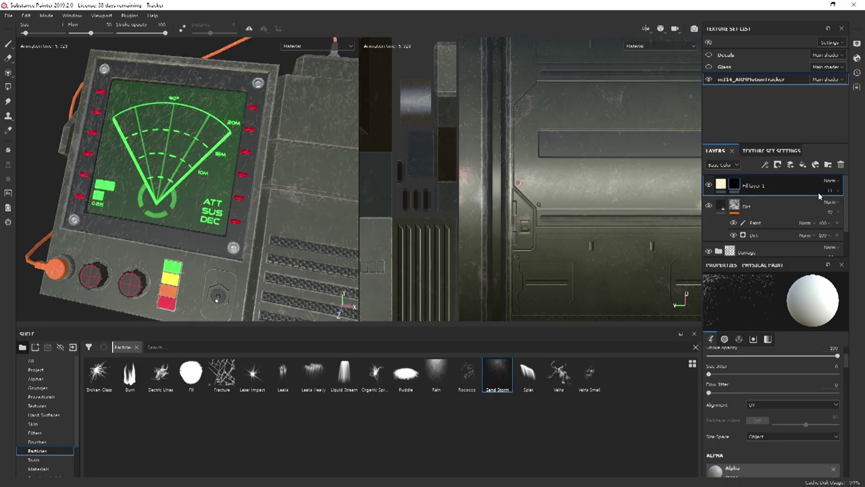
pyautogui.click(832, 195)
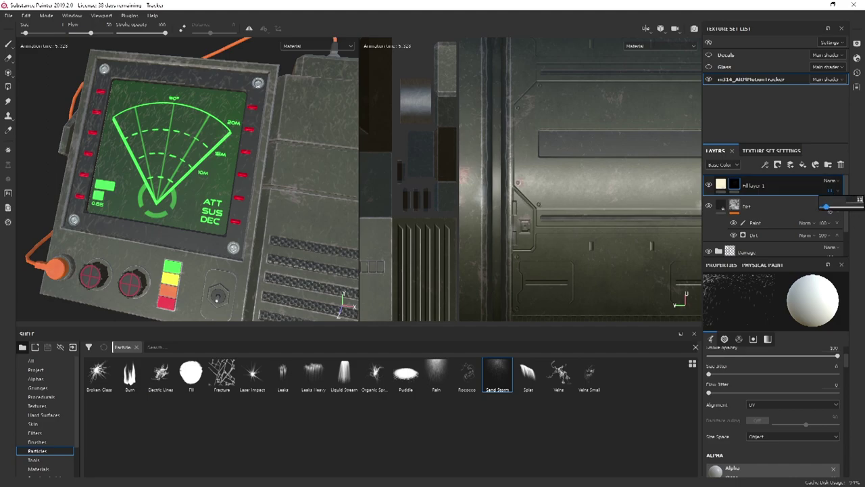
pyautogui.write('10')
pyautogui.press('Return')
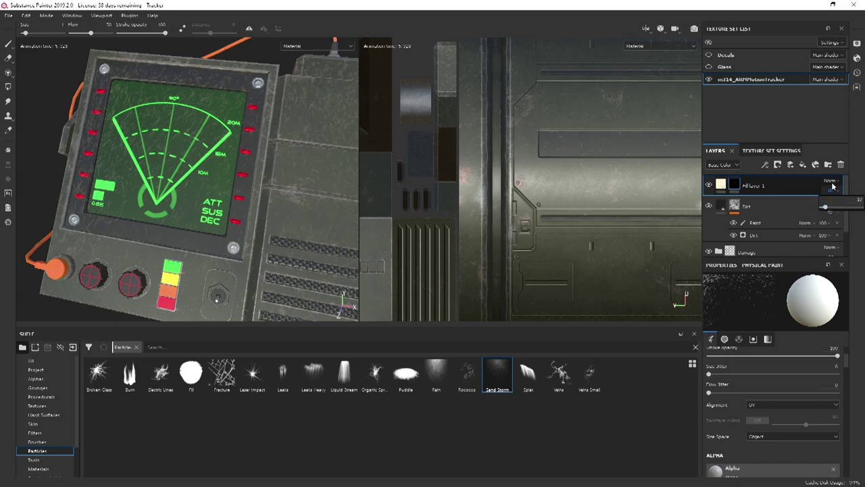
# - Darken the fill layer's base color to a muted tan
pyautogui.click(717, 189)
pyautogui.click(775, 432)
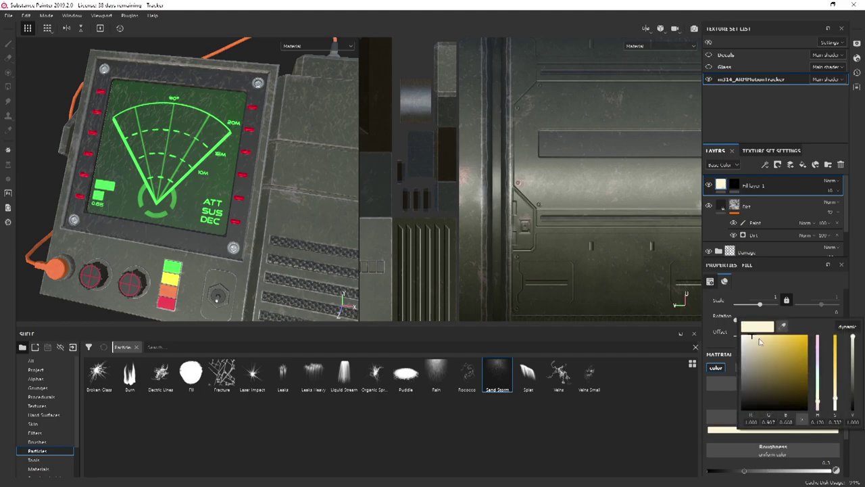
pyautogui.moveTo(756, 341); pyautogui.dragTo(765, 362)
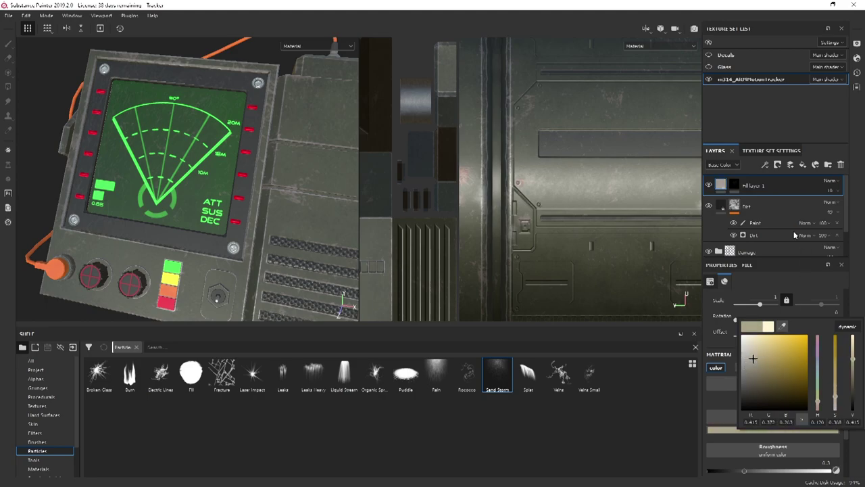
pyautogui.click(857, 298)
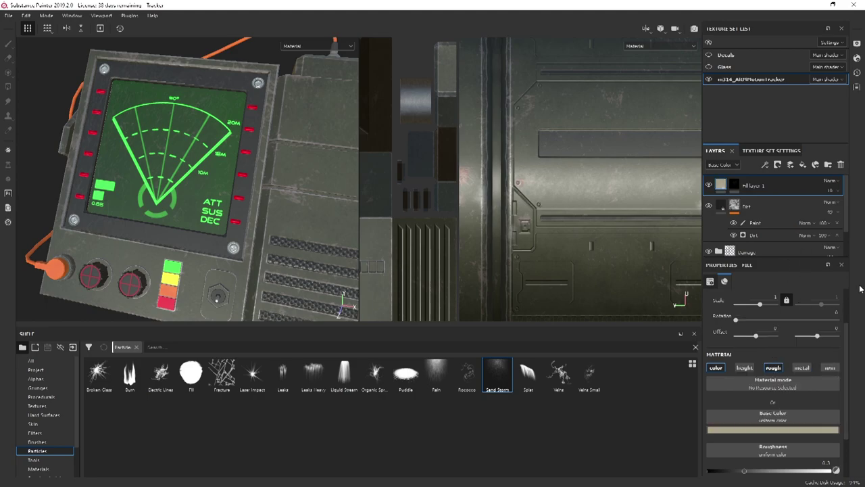
# - Add a Paint effect to the fill layer's mask and choose the Dirt 2 brush for work around the screen
pyautogui.click(739, 191)
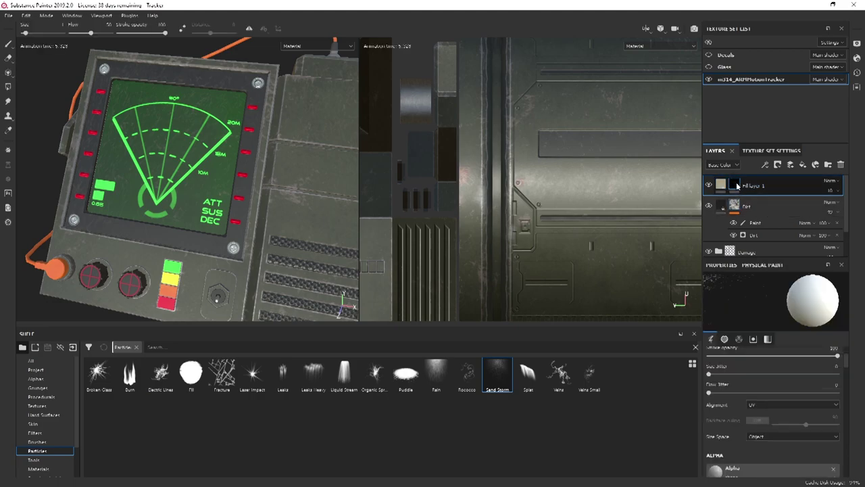
pyautogui.rightClick(737, 186)
pyautogui.click(769, 361)
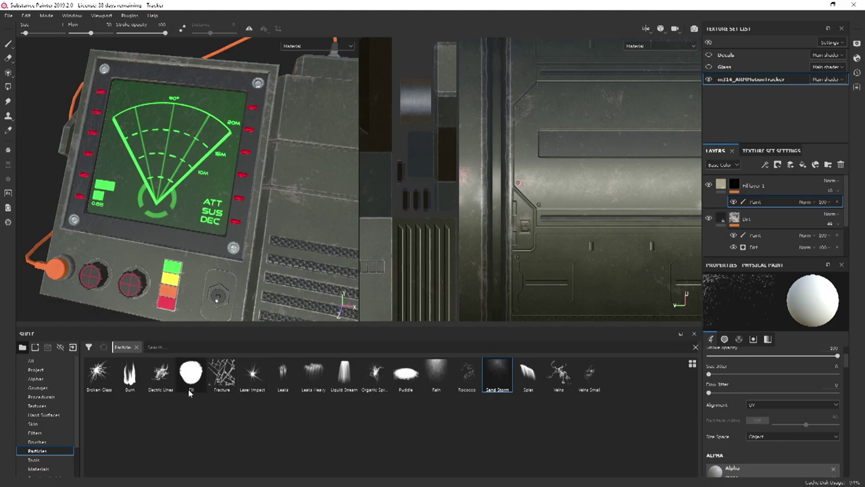
pyautogui.click(37, 442)
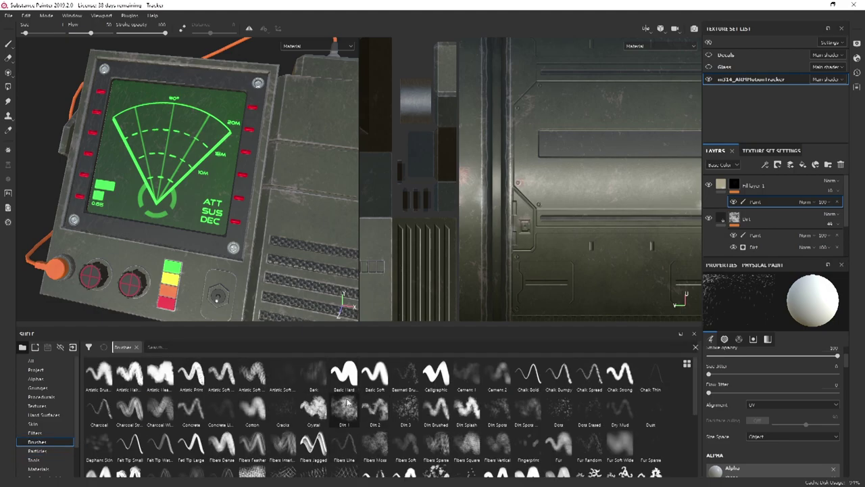
pyautogui.click(375, 409)
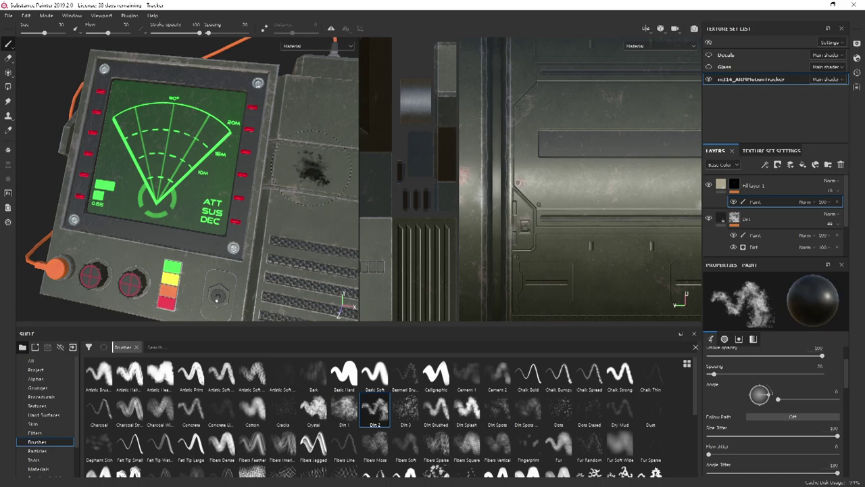
pyautogui.keyDown('alt'); pyautogui.moveTo(175, 174); pyautogui.dragTo(208, 187); pyautogui.keyUp('alt')
pyautogui.scroll(2, 183, 118)
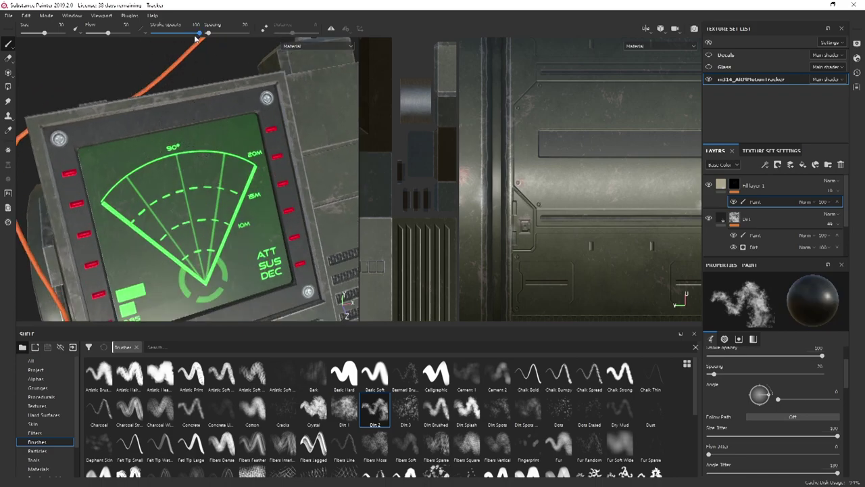
# - Lower the Dirt 2 brush's stroke opacity to 58 for dirt work around the screen
pyautogui.moveTo(200, 34); pyautogui.dragTo(179, 34)
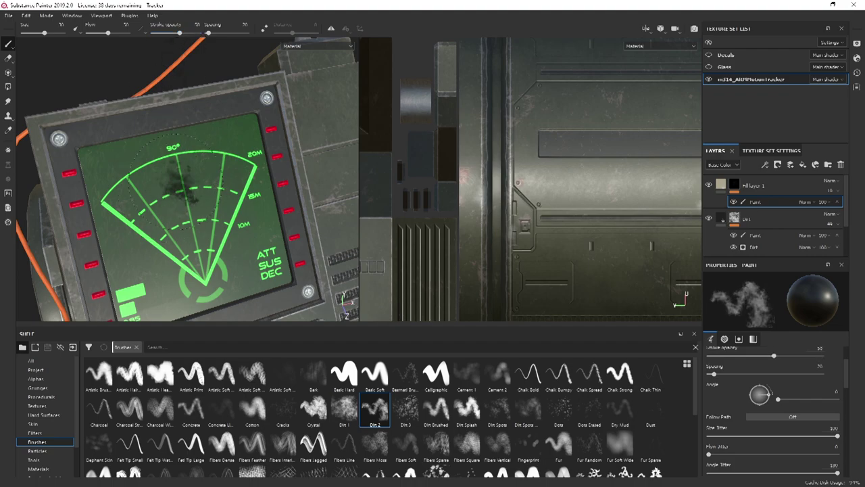
pyautogui.keyDown('alt'); pyautogui.moveTo(346, 256); pyautogui.dragTo(277, 200); pyautogui.keyUp('alt')
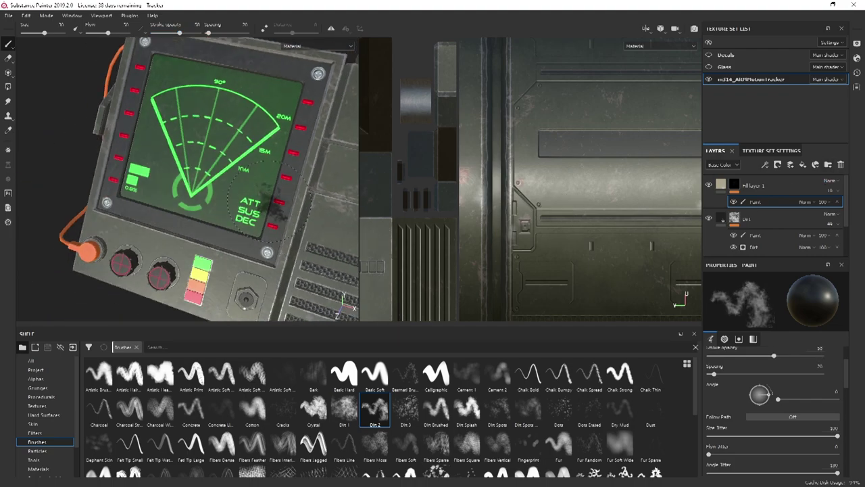
pyautogui.scroll(-3, 275, 198)
pyautogui.scroll(5, 268, 169)
pyautogui.keyDown('alt'); pyautogui.moveTo(268, 168); pyautogui.dragTo(251, 252, button='middle'); pyautogui.keyUp('alt')
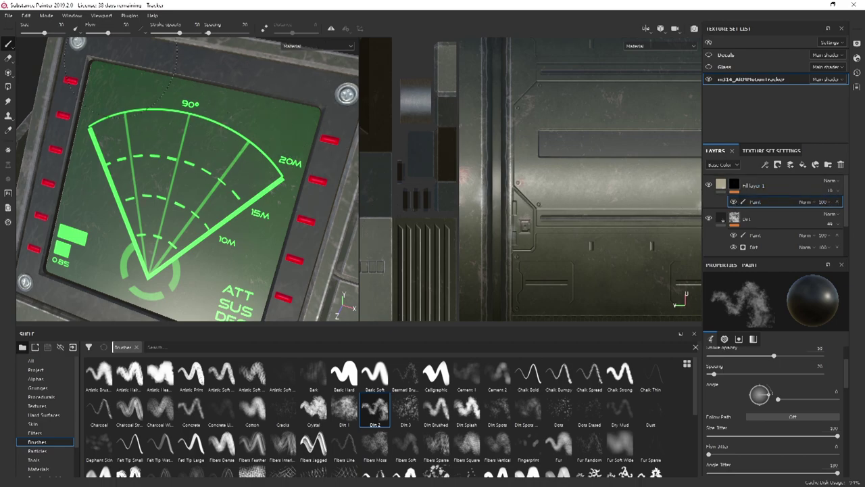
# - Examine the dirt and wear on the screen housing, control panel, cylindrical body and whole prop from several angles
pyautogui.scroll(-4, 246, 173)
pyautogui.keyDown('alt'); pyautogui.moveTo(248, 173); pyautogui.dragTo(213, 217); pyautogui.keyUp('alt')
pyautogui.keyDown('alt'); pyautogui.moveTo(105, 254); pyautogui.dragTo(207, 275, button='middle'); pyautogui.keyUp('alt')
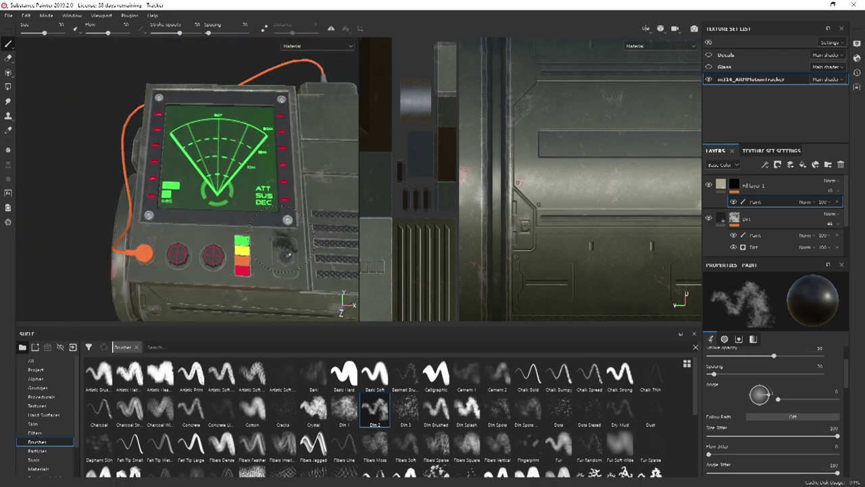
pyautogui.keyDown('alt'); pyautogui.moveTo(207, 274); pyautogui.dragTo(210, 289); pyautogui.keyUp('alt')
pyautogui.scroll(4, 203, 132)
pyautogui.keyDown('alt'); pyautogui.moveTo(177, 148); pyautogui.dragTo(169, 235); pyautogui.keyUp('alt')
pyautogui.scroll(-5, 184, 225)
pyautogui.scroll(-4, 169, 234)
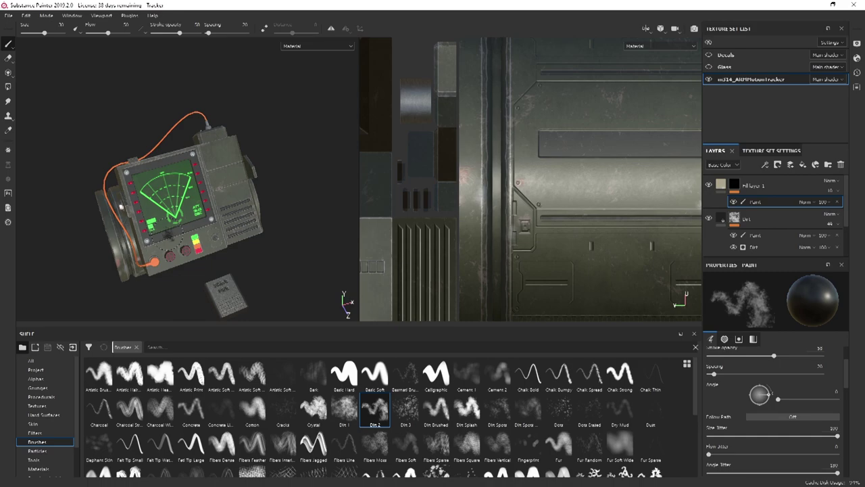
pyautogui.keyDown('alt'); pyautogui.moveTo(464, 271); pyautogui.dragTo(441, 175, button='middle'); pyautogui.keyUp('alt')
pyautogui.keyDown('alt'); pyautogui.moveTo(271, 253); pyautogui.dragTo(305, 213); pyautogui.keyUp('alt')
pyautogui.keyDown('alt'); pyautogui.moveTo(200, 263); pyautogui.dragTo(268, 209, button='middle'); pyautogui.keyUp('alt')
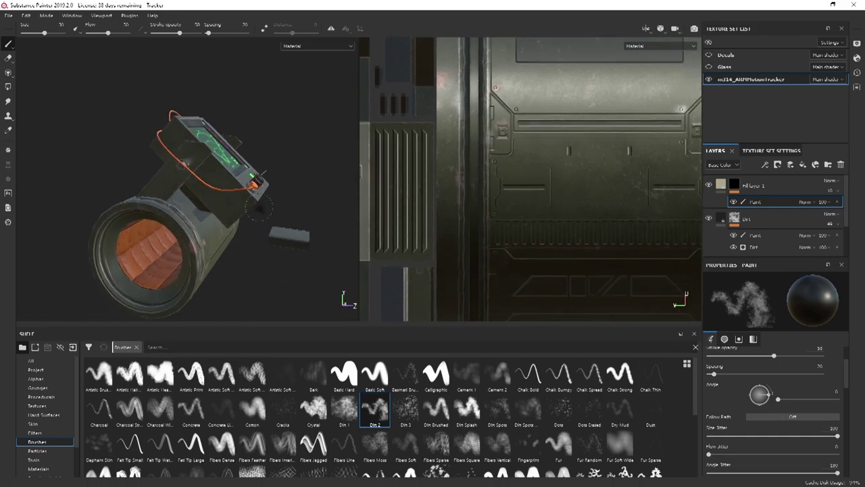
pyautogui.keyDown('alt'); pyautogui.moveTo(268, 210); pyautogui.dragTo(308, 145); pyautogui.keyUp('alt')
pyautogui.keyDown('alt'); pyautogui.moveTo(308, 144); pyautogui.dragTo(223, 215, button='middle'); pyautogui.keyUp('alt')
pyautogui.keyDown('alt'); pyautogui.moveTo(223, 215); pyautogui.dragTo(177, 211); pyautogui.keyUp('alt')
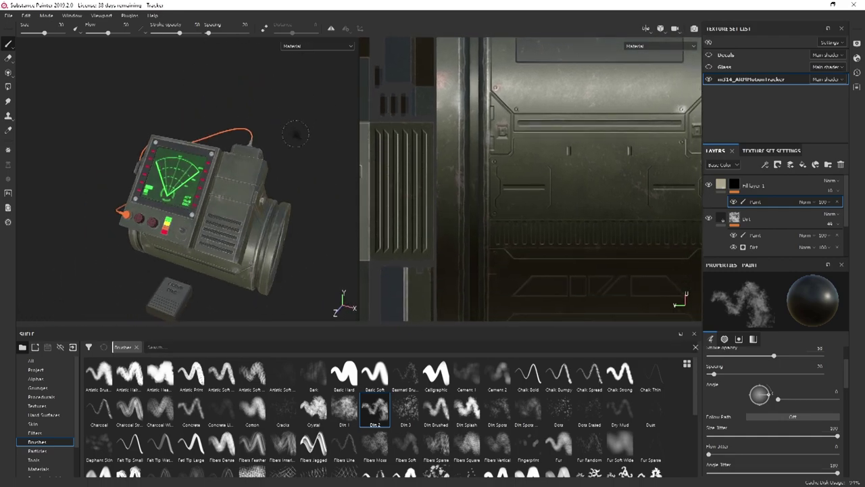
pyautogui.moveTo(288, 219)
pyautogui.keyDown('alt'); pyautogui.mouseDown()
pyautogui.moveTo(257, 223)
pyautogui.moveTo(275, 215)
pyautogui.mouseUp(); pyautogui.keyUp('alt')
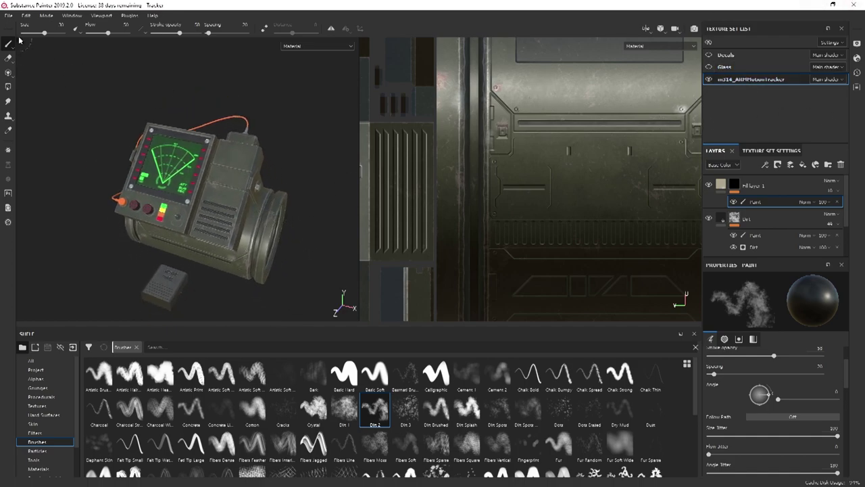
# - Open the texture export configuration and select the Unreal Engine 4 RSM No normal preset
pyautogui.click(9, 16)
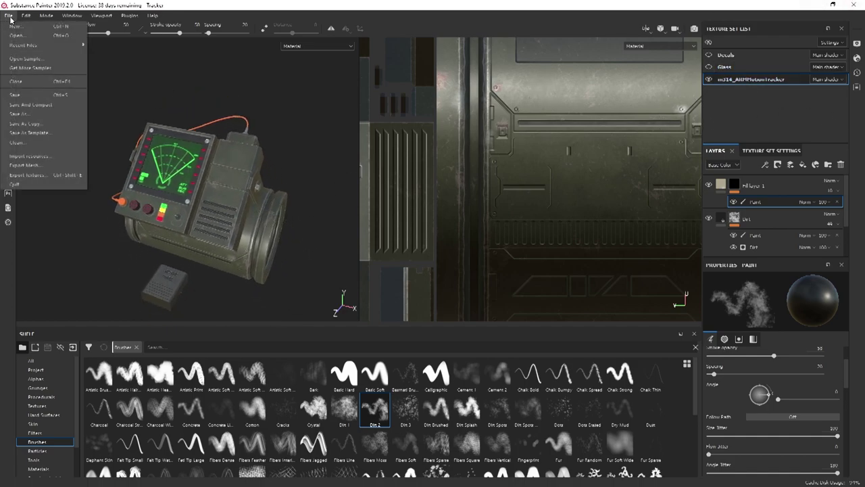
pyautogui.click(44, 180)
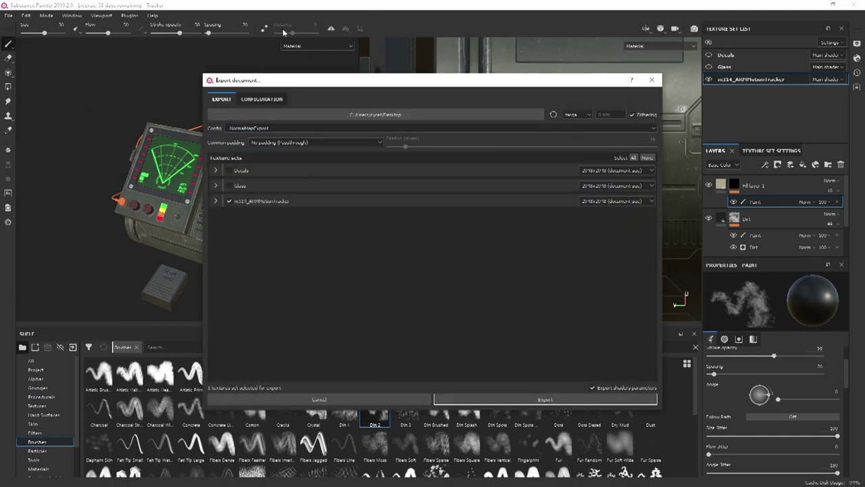
pyautogui.click(268, 102)
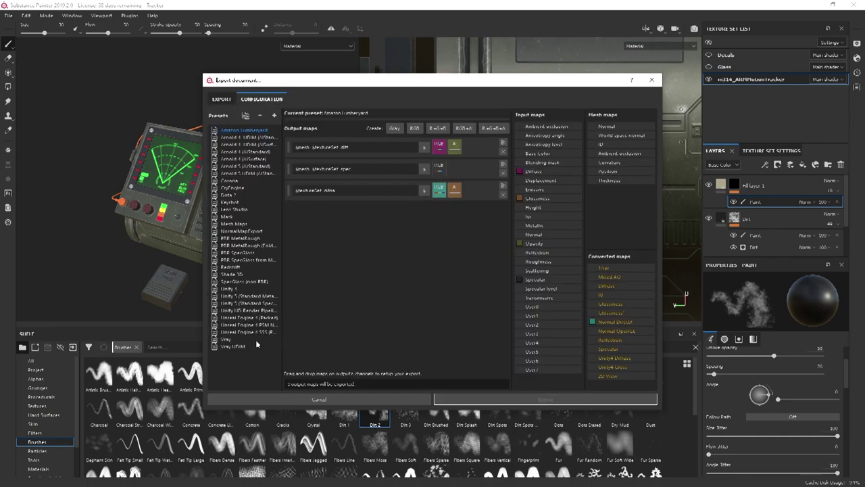
pyautogui.click(244, 318)
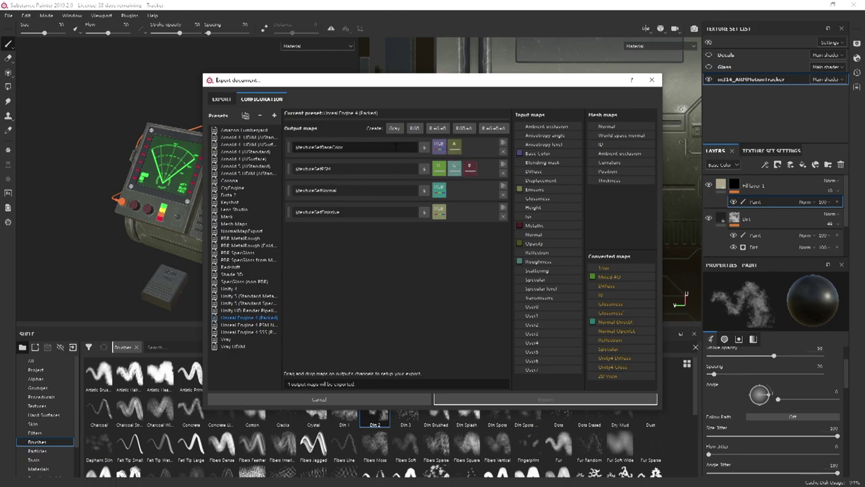
pyautogui.click(265, 325)
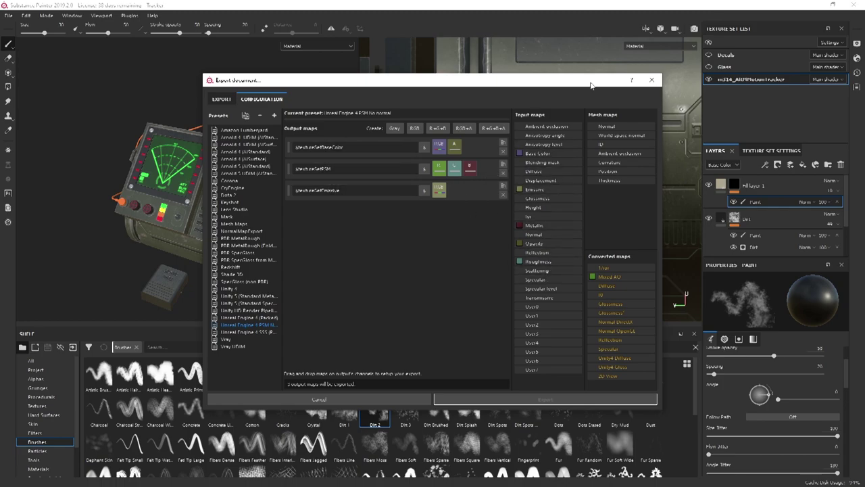
# - Add an RGB output map named $textureSetNormal to the preset and assign Normal DirectX to its RGB channels
pyautogui.click(414, 129)
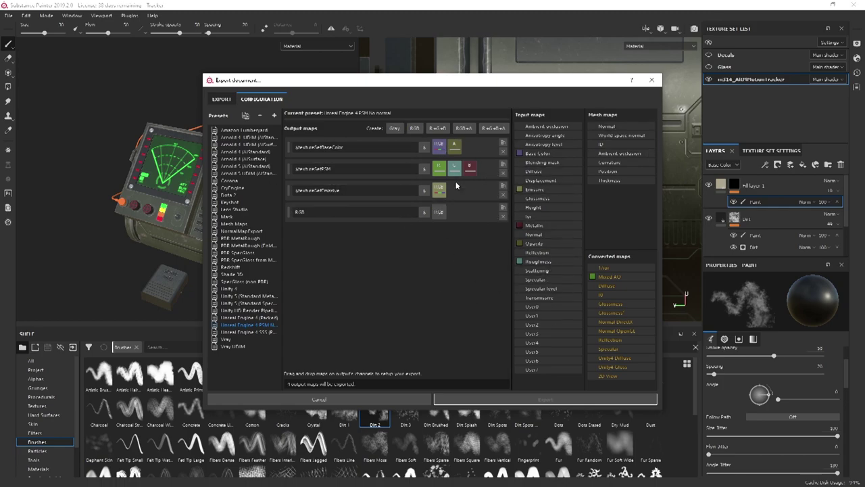
pyautogui.moveTo(349, 192); pyautogui.dragTo(228, 197)
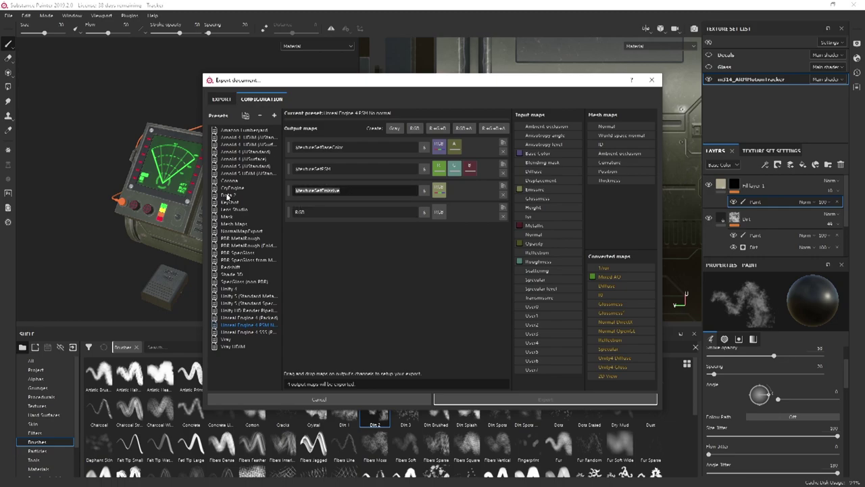
pyautogui.doubleClick(303, 213)
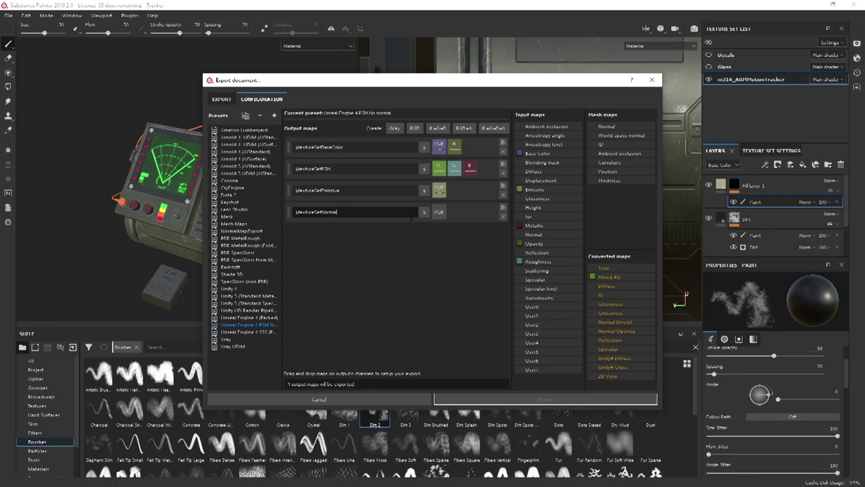
pyautogui.click(407, 235)
pyautogui.moveTo(623, 322); pyautogui.dragTo(438, 212)
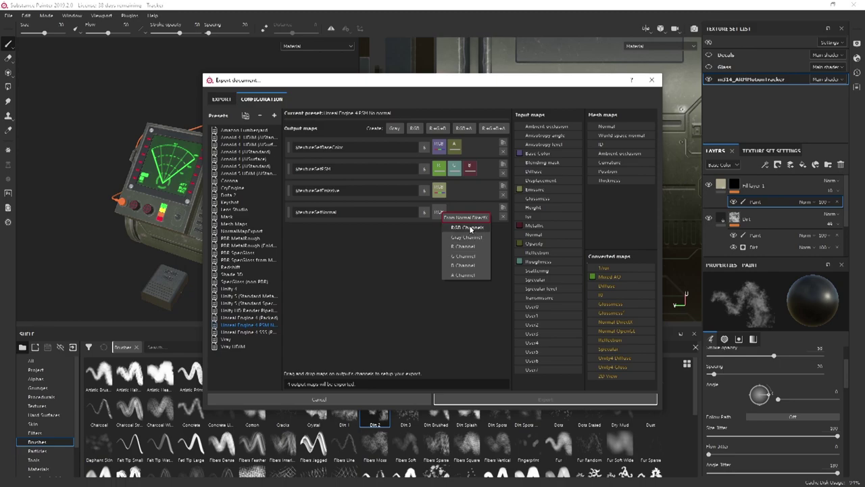
pyautogui.click(469, 228)
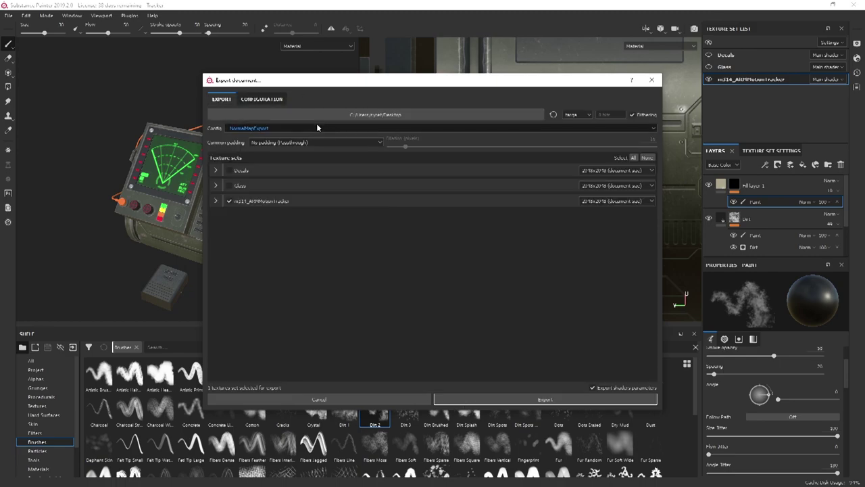
# - Set the export config to Unreal Engine 4 RSM No normal and review its output maps
pyautogui.click(305, 129)
pyautogui.scroll(-3, 260, 177)
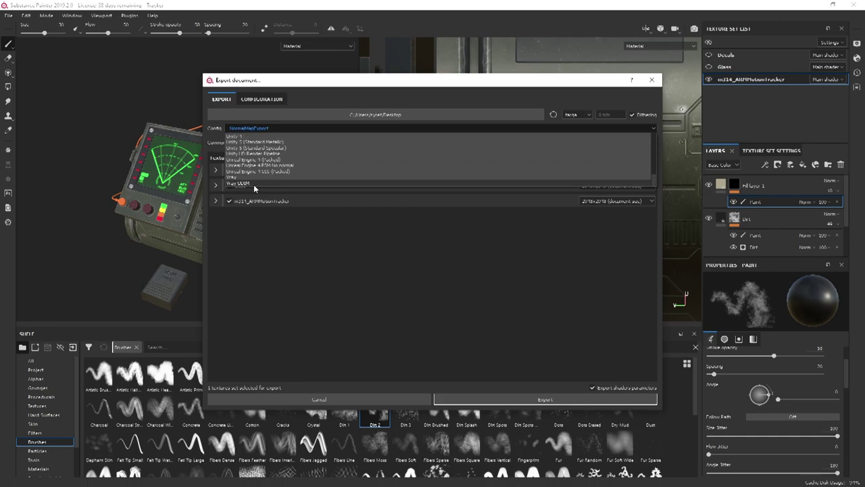
pyautogui.click(283, 164)
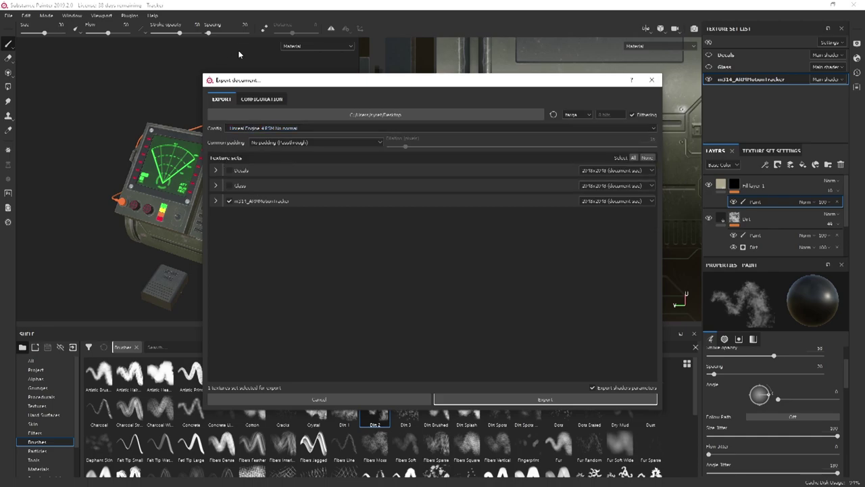
pyautogui.click(256, 100)
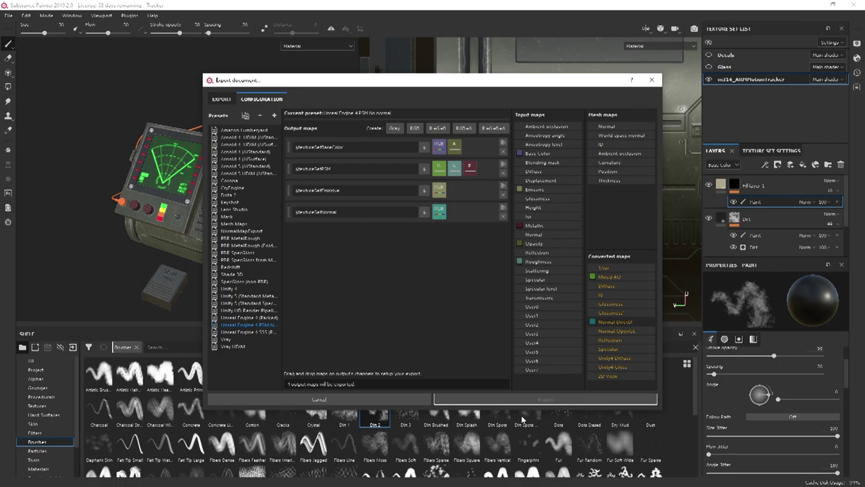
# - Export the m314_ARMMotionTracker texture set to the Desktop folder at the 2048x2048 document size
pyautogui.click(221, 99)
pyautogui.click(344, 117)
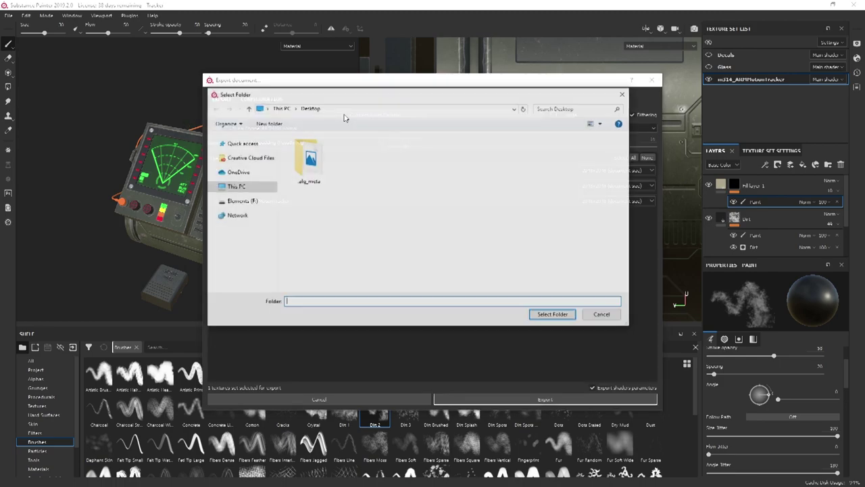
pyautogui.click(556, 316)
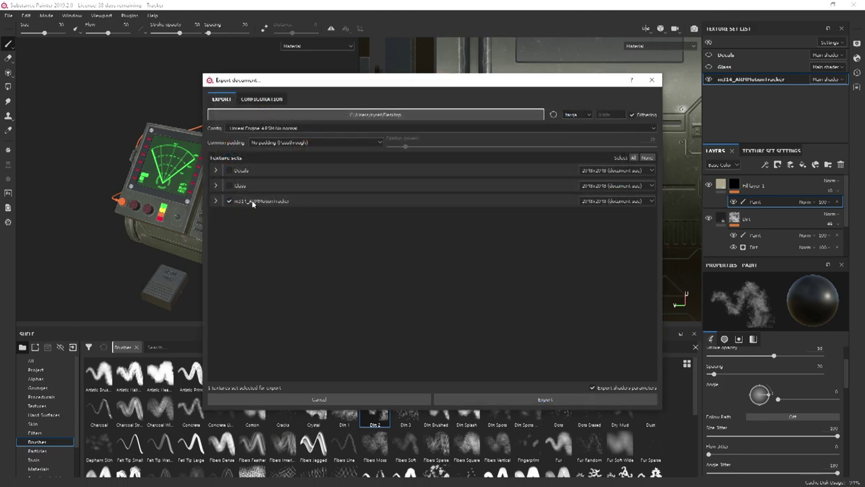
pyautogui.click(600, 200)
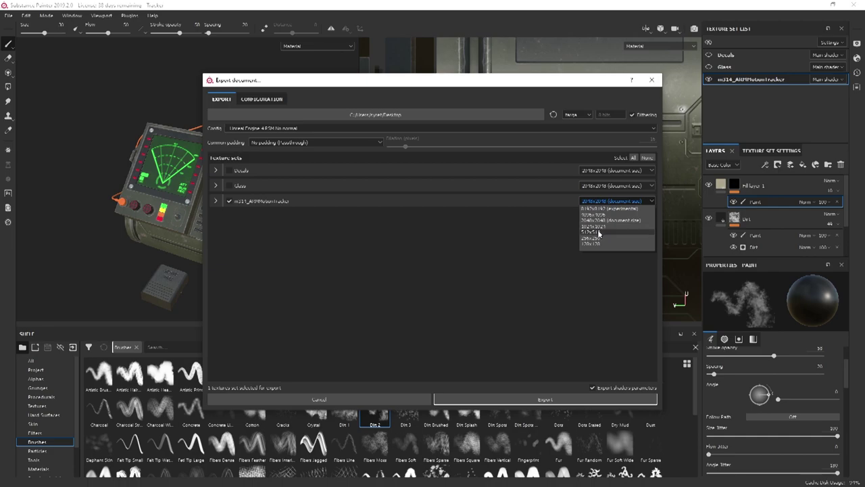
pyautogui.click(601, 221)
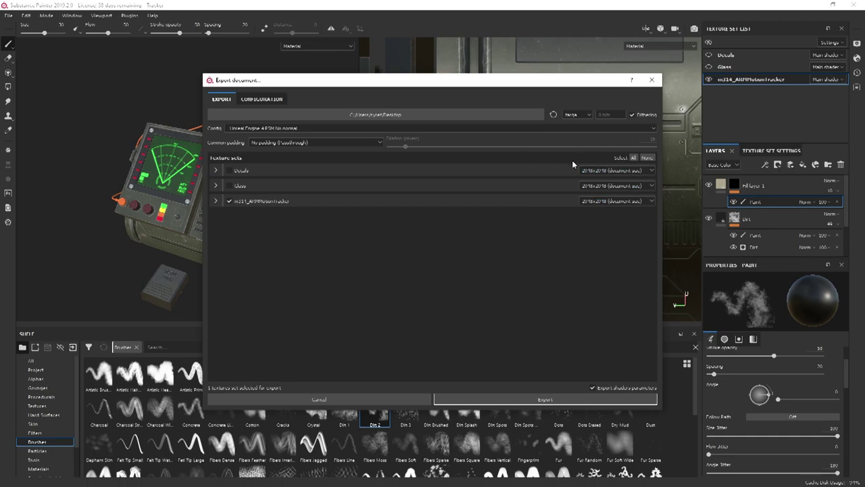
pyautogui.click(558, 399)
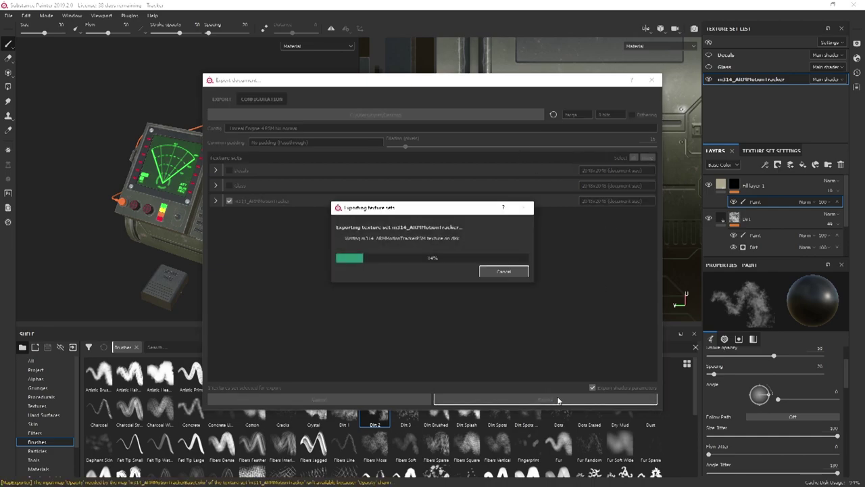
pyautogui.click(476, 255)
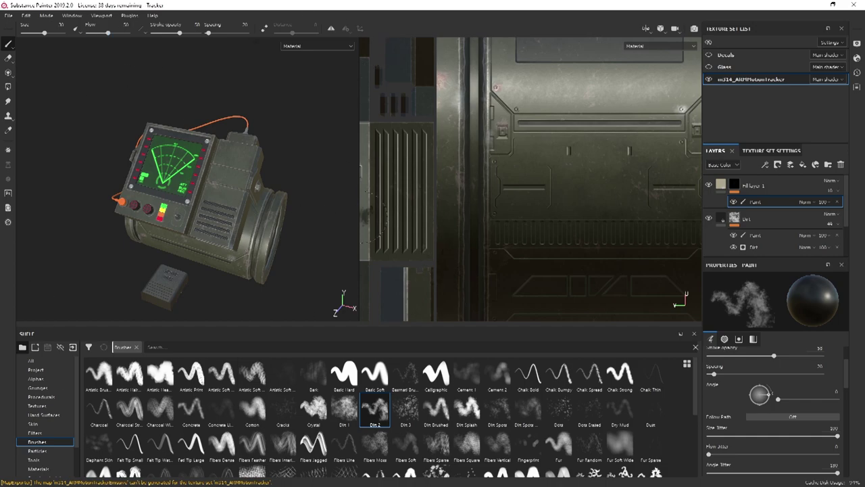
# - Examine the layer stack and the textured prop up close, from the padded tube opening round to the screen front
pyautogui.scroll(-1, 757, 220)
pyautogui.scroll(1, 770, 190)
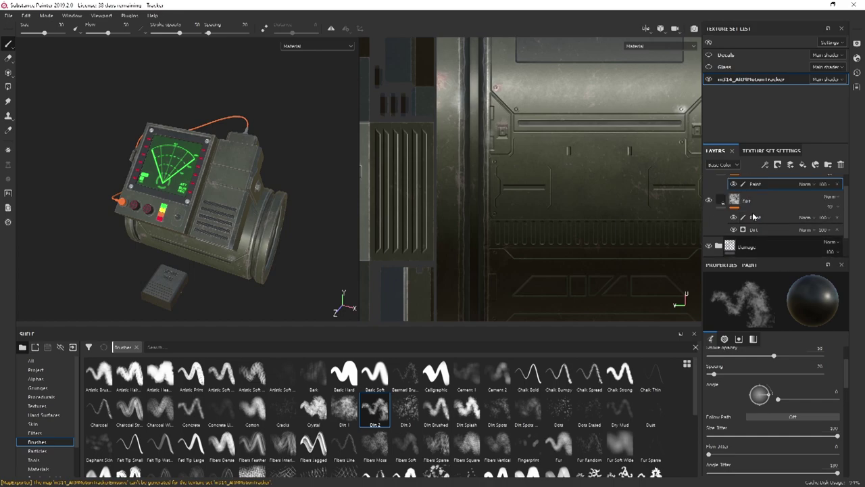
pyautogui.scroll(-1, 769, 190)
pyautogui.scroll(1, 770, 189)
pyautogui.keyDown('alt'); pyautogui.moveTo(187, 200); pyautogui.dragTo(247, 191); pyautogui.keyUp('alt')
pyautogui.keyDown('alt'); pyautogui.moveTo(166, 228); pyautogui.dragTo(290, 233, button='right'); pyautogui.keyUp('alt')
pyautogui.moveTo(149, 223)
pyautogui.keyDown('alt'); pyautogui.mouseDown()
pyautogui.moveTo(168, 210)
pyautogui.moveTo(264, 222)
pyautogui.moveTo(205, 240)
pyautogui.mouseUp(); pyautogui.keyUp('alt')
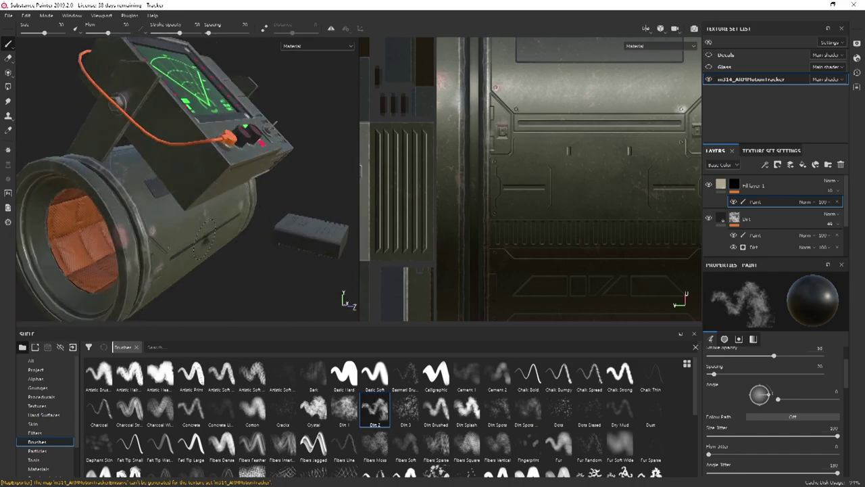
pyautogui.keyDown('alt'); pyautogui.moveTo(213, 189); pyautogui.dragTo(196, 161); pyautogui.keyUp('alt')
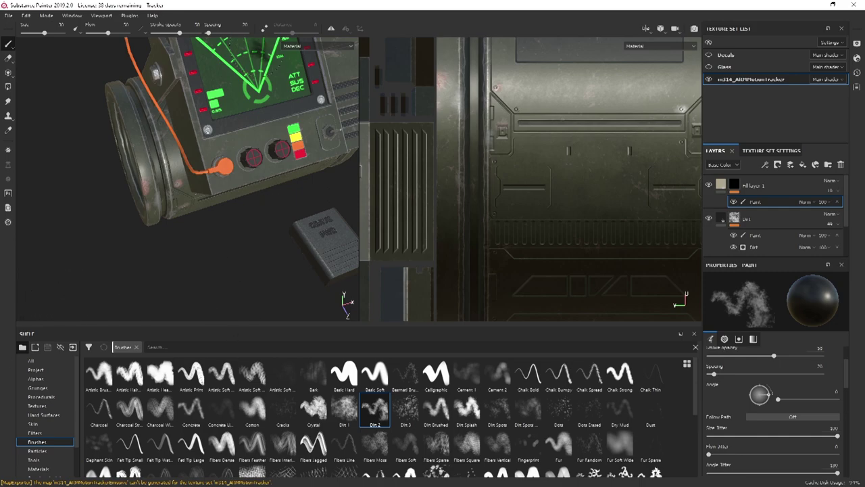
pyautogui.keyDown('alt'); pyautogui.moveTo(254, 129); pyautogui.dragTo(191, 206, button='middle'); pyautogui.keyUp('alt')
pyautogui.keyDown('alt'); pyautogui.moveTo(191, 206); pyautogui.dragTo(136, 205); pyautogui.keyUp('alt')
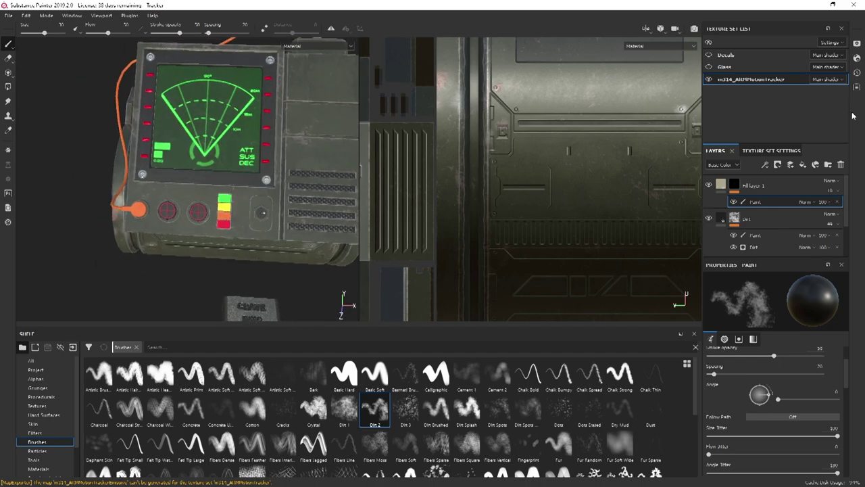
# - Group Fill layer 1 and the Dirt layer into a folder and name the folder Dirt
pyautogui.scroll(-3, 789, 220)
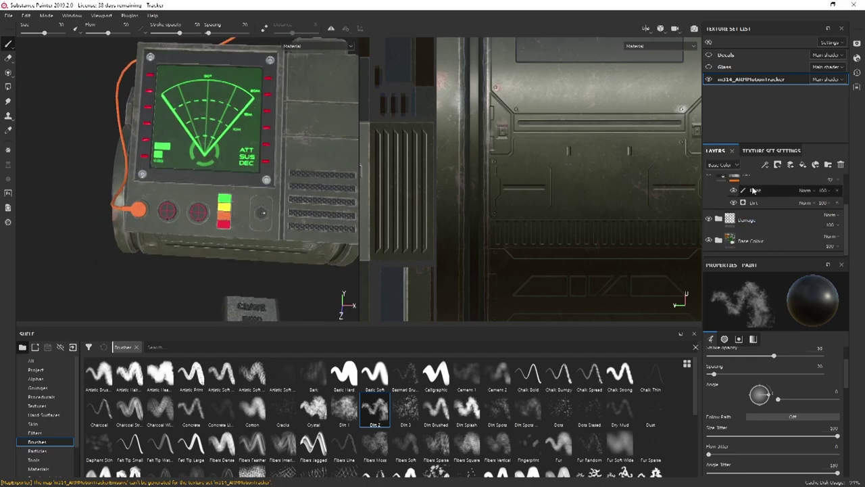
pyautogui.scroll(3, 774, 223)
pyautogui.click(770, 191)
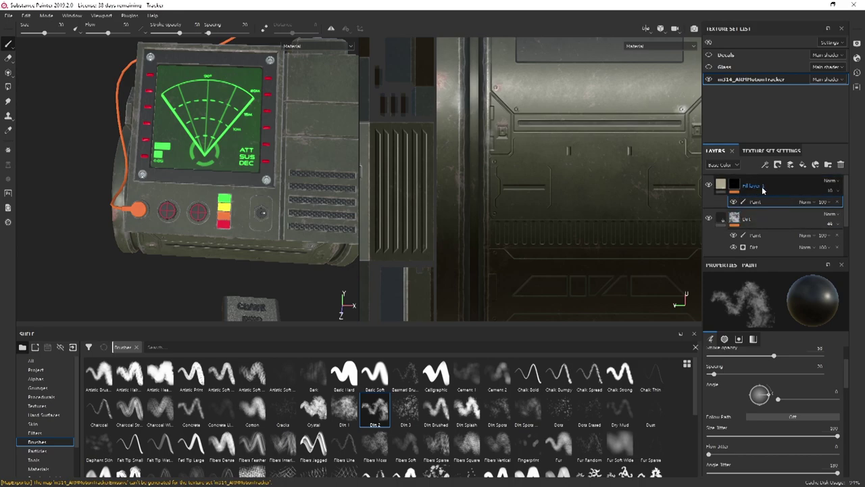
pyautogui.keyDown('ctrl'); pyautogui.click(761, 214); pyautogui.keyUp('ctrl')
pyautogui.hotkey('ctrl', 'g')
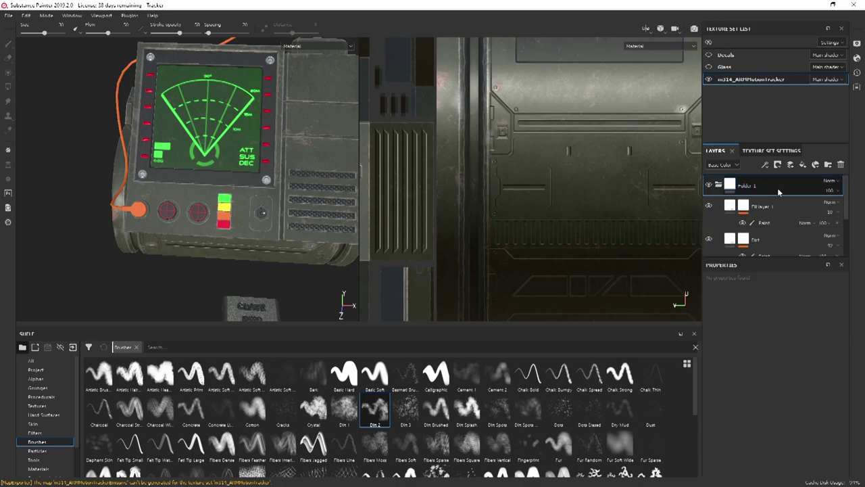
pyautogui.doubleClick(747, 188)
pyautogui.write('Dirt')
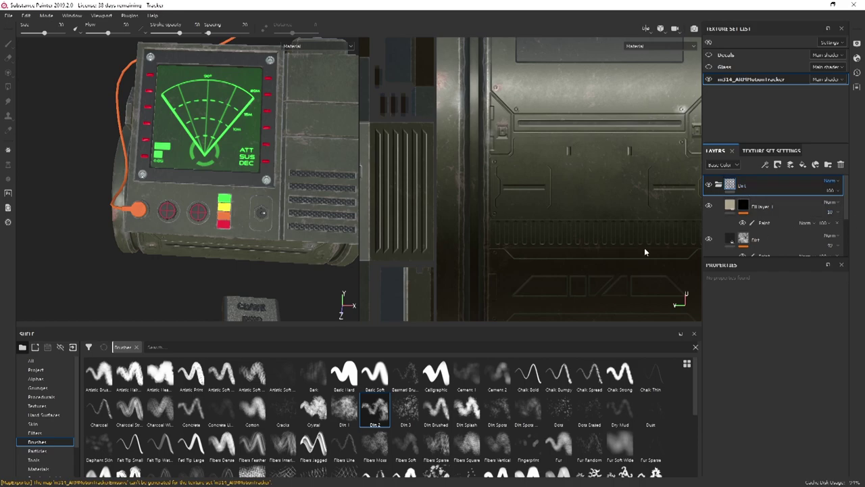
pyautogui.keyDown('alt'); pyautogui.moveTo(222, 153); pyautogui.dragTo(283, 154); pyautogui.keyUp('alt')
pyautogui.moveTo(177, 191)
pyautogui.keyDown('alt'); pyautogui.mouseDown()
pyautogui.moveTo(323, 143)
pyautogui.moveTo(319, 166)
pyautogui.moveTo(299, 183)
pyautogui.moveTo(184, 188)
pyautogui.mouseUp(); pyautogui.keyUp('alt')
pyautogui.keyDown('alt'); pyautogui.moveTo(257, 151); pyautogui.dragTo(225, 166); pyautogui.keyUp('alt')
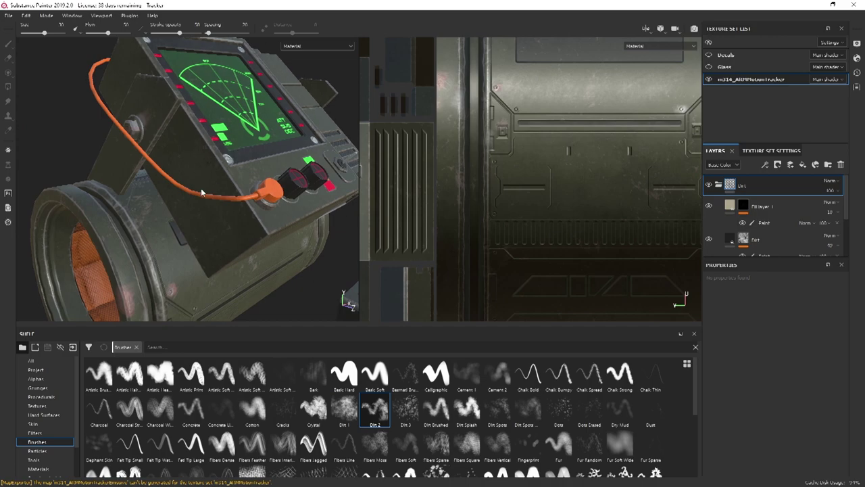
pyautogui.keyDown('alt'); pyautogui.moveTo(247, 198); pyautogui.dragTo(219, 117); pyautogui.keyUp('alt')
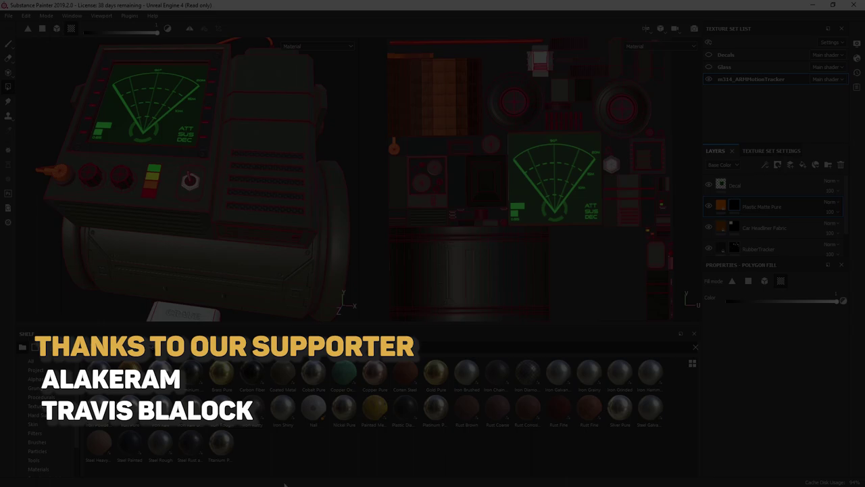
# - Add an Iron Rough material layer above Plastic Matte Pure and mask it to the toggle switch
pyautogui.moveTo(221, 408); pyautogui.dragTo(777, 205)
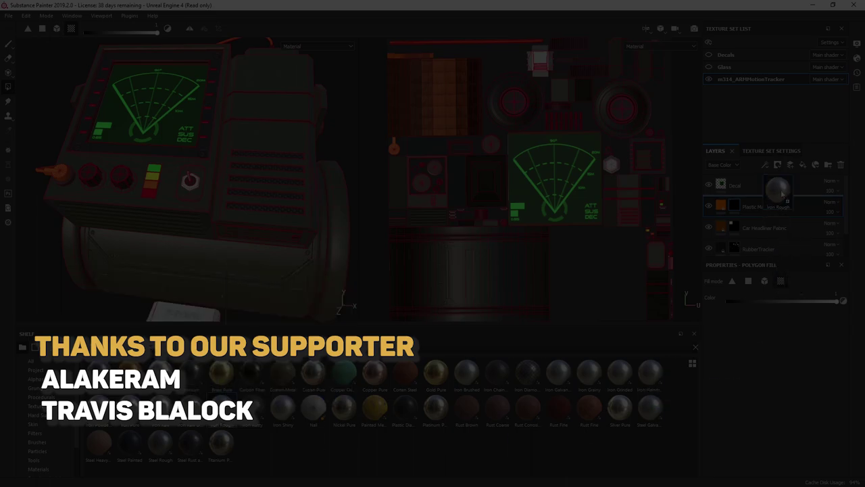
pyautogui.scroll(3, 165, 176)
pyautogui.scroll(4, 165, 176)
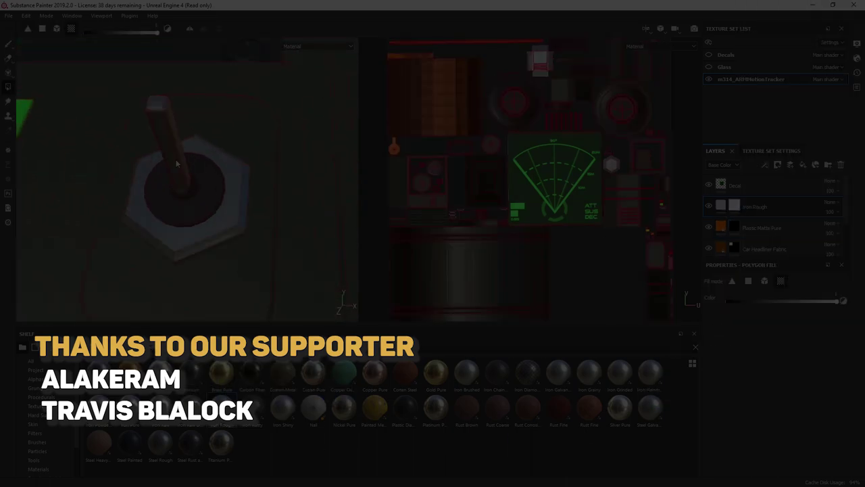
pyautogui.scroll(-4, 226, 162)
pyautogui.press('x')
pyautogui.moveTo(225, 163)
pyautogui.keyDown('alt'); pyautogui.mouseDown()
pyautogui.moveTo(226, 212)
pyautogui.moveTo(267, 192)
pyautogui.moveTo(201, 197)
pyautogui.moveTo(165, 187)
pyautogui.mouseUp(); pyautogui.keyUp('alt')
pyautogui.scroll(-3, 740, 229)
# - Update the steel paint layer's mask by polygon-filling the detached box's region
pyautogui.click(735, 241)
pyautogui.press('x')
pyautogui.click(169, 232)
pyautogui.scroll(-6, 169, 232)
pyautogui.scroll(3, 165, 187)
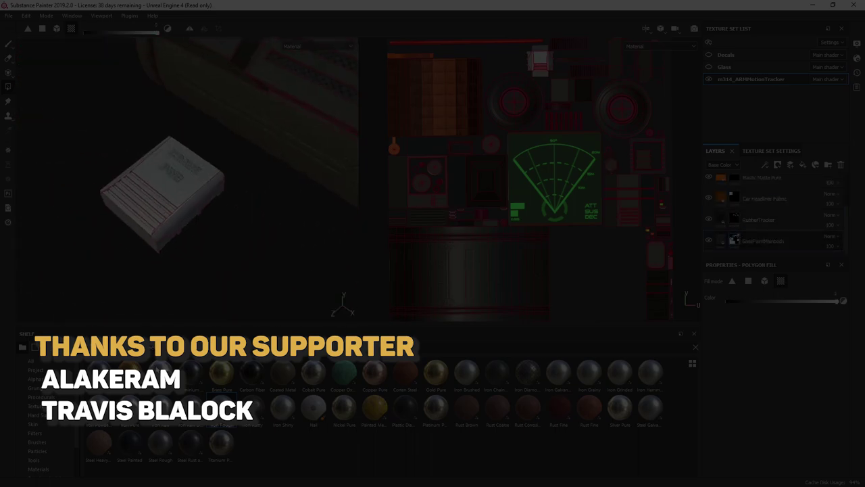
# - Find the Plastic Grainy material, add it above the Iron Rough layer with a black mask, and reveal it on the detached box
pyautogui.click(152, 349)
pyautogui.write('plas')
pyautogui.moveTo(283, 373); pyautogui.dragTo(774, 196)
pyautogui.rightClick(774, 201)
pyautogui.click(754, 16)
pyautogui.click(158, 179)
# - Lower the Plastic Grainy fill's normal intensity to 0.06
pyautogui.click(720, 206)
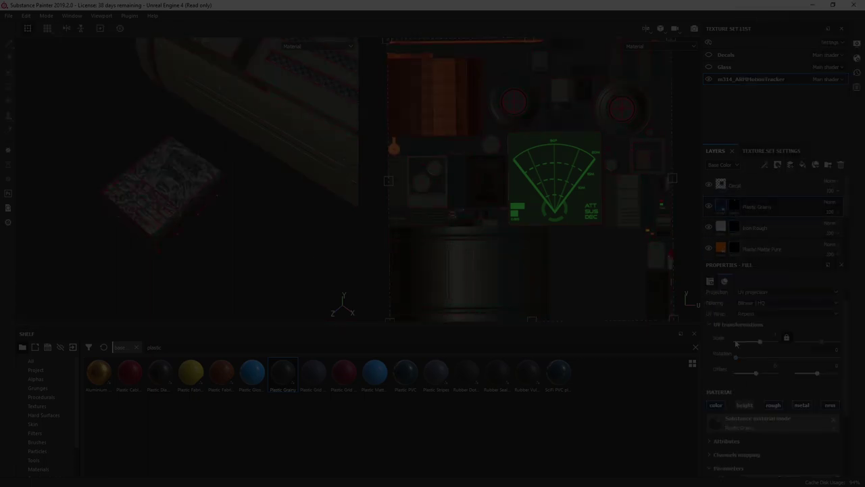
pyautogui.scroll(-5, 750, 428)
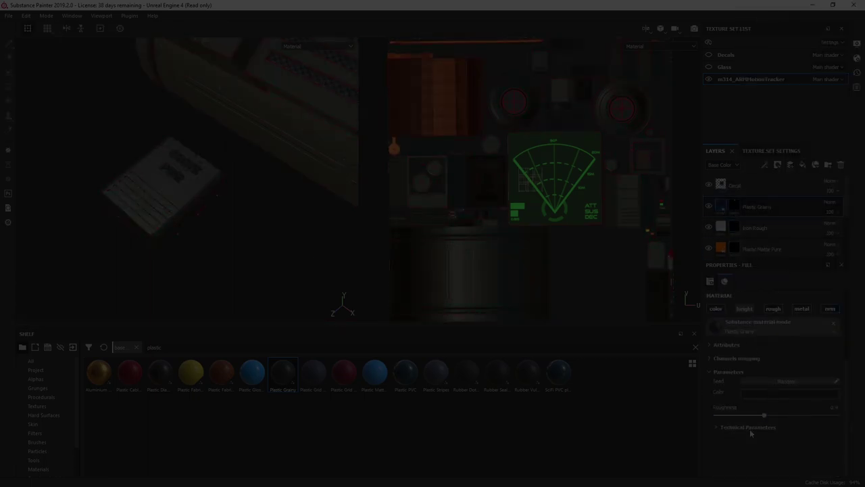
pyautogui.moveTo(707, 427); pyautogui.dragTo(730, 426)
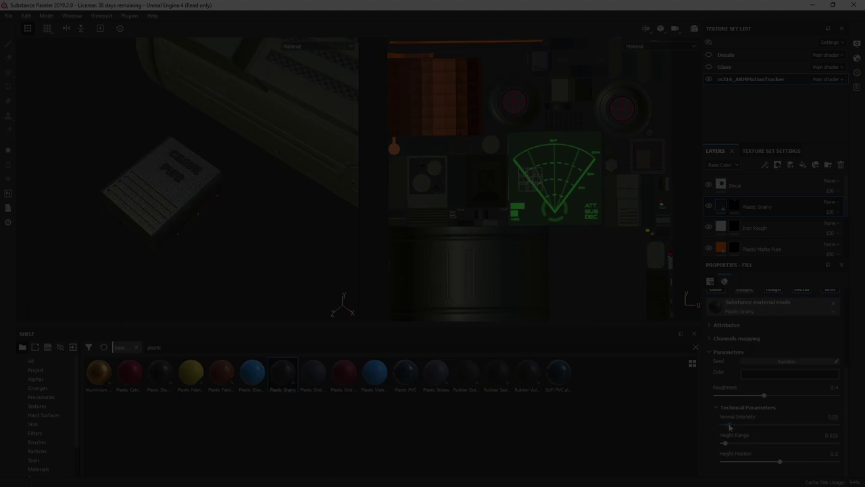
# - Set the Plastic Grainy fill's UV scale to 25
pyautogui.scroll(4, 207, 210)
pyautogui.keyDown('alt'); pyautogui.moveTo(215, 213); pyautogui.dragTo(237, 185); pyautogui.keyUp('alt')
pyautogui.scroll(4, 743, 331)
pyautogui.click(775, 326)
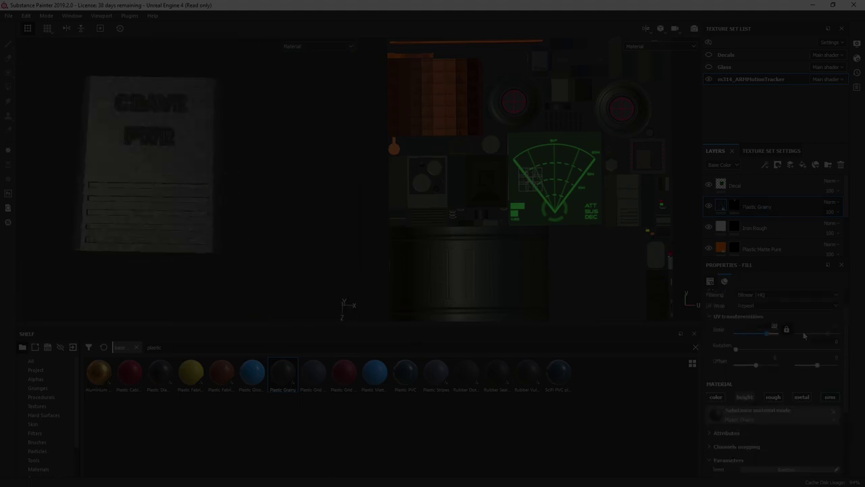
pyautogui.write('25')
pyautogui.press('Return')
# - Polygon-fill further small parts of the prop in the Plastic Grainy layer's mask
pyautogui.scroll(-4, 154, 211)
pyautogui.keyDown('alt'); pyautogui.moveTo(154, 211); pyautogui.dragTo(195, 202); pyautogui.keyUp('alt')
pyautogui.click(734, 205)
pyautogui.keyDown('alt'); pyautogui.moveTo(97, 286); pyautogui.dragTo(128, 181); pyautogui.keyUp('alt')
pyautogui.scroll(4, 128, 182)
pyautogui.click(128, 165)
pyautogui.click(200, 166)
pyautogui.click(57, 162)
pyautogui.moveTo(115, 295)
pyautogui.keyDown('alt'); pyautogui.mouseDown()
pyautogui.moveTo(227, 234)
pyautogui.moveTo(196, 216)
pyautogui.moveTo(295, 181)
pyautogui.mouseUp(); pyautogui.keyUp('alt')
pyautogui.click(173, 233)
pyautogui.scroll(-4, 225, 205)
pyautogui.press('1')
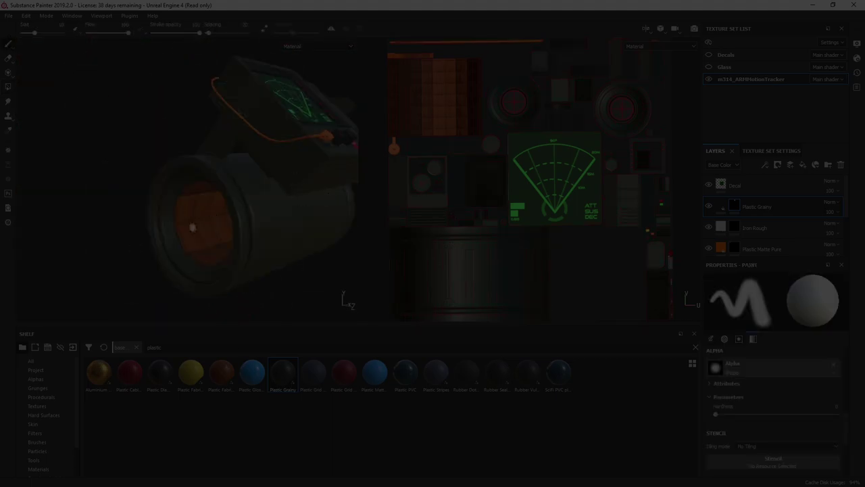
# - Group all layers from Decal down to the lowest one into a folder named Base Colour and collapse it
pyautogui.click(781, 186)
pyautogui.scroll(-5, 770, 233)
pyautogui.keyDown('shift'); pyautogui.click(761, 226); pyautogui.keyUp('shift')
pyautogui.scroll(5, 761, 227)
pyautogui.click(827, 165)
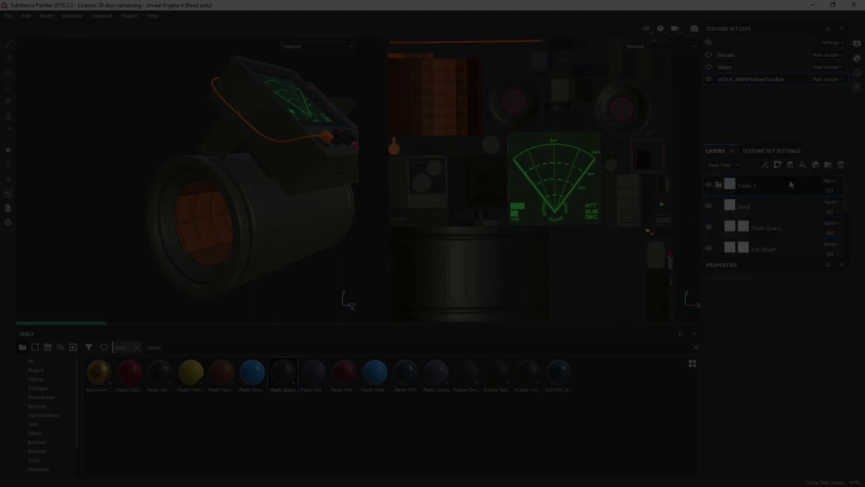
pyautogui.click(718, 188)
pyautogui.keyDown('alt'); pyautogui.moveTo(270, 93); pyautogui.dragTo(157, 126); pyautogui.keyUp('alt')
pyautogui.click(718, 191)
pyautogui.click(717, 191)
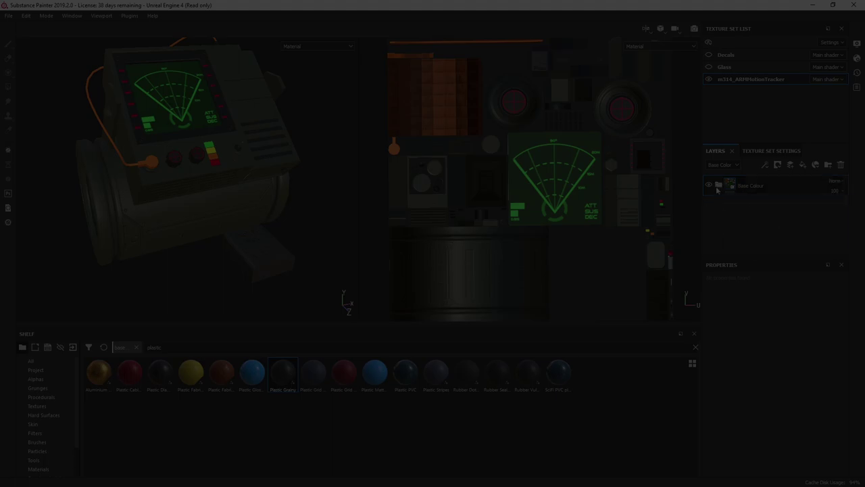
pyautogui.moveTo(233, 182)
pyautogui.keyDown('alt'); pyautogui.mouseDown()
pyautogui.moveTo(249, 257)
pyautogui.moveTo(233, 196)
pyautogui.mouseUp(); pyautogui.keyUp('alt')
pyautogui.keyDown('alt'); pyautogui.moveTo(233, 196); pyautogui.dragTo(202, 160, button='right'); pyautogui.keyUp('alt')
pyautogui.keyDown('alt'); pyautogui.moveTo(203, 160); pyautogui.dragTo(237, 219, button='middle'); pyautogui.keyUp('alt')
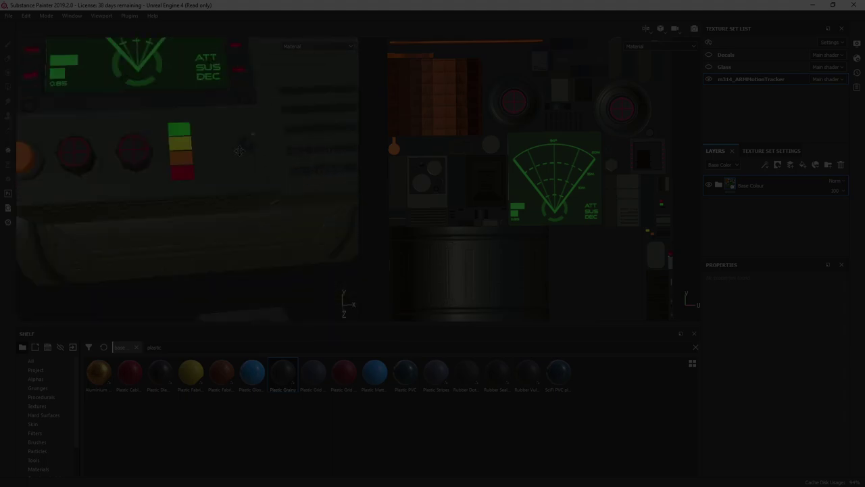